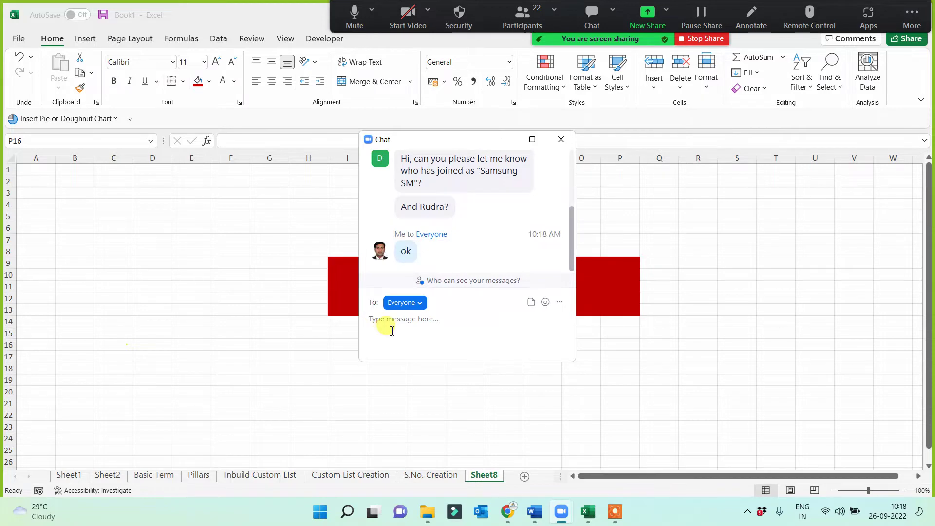
Minimize the meeting chat window and remove the red "5-10 mins" banner from Sheet8.
left_click(504, 139)
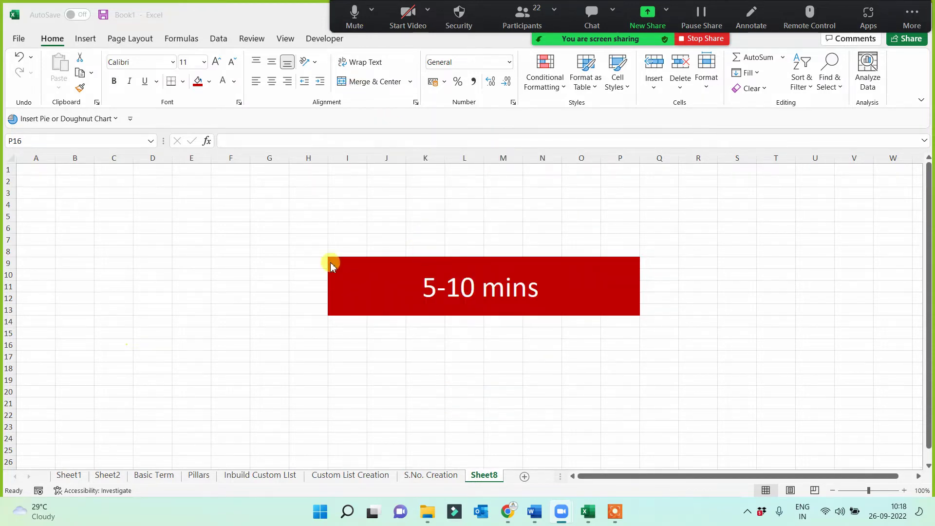
left_click_drag(347, 157, 637, 173)
left_click(469, 332)
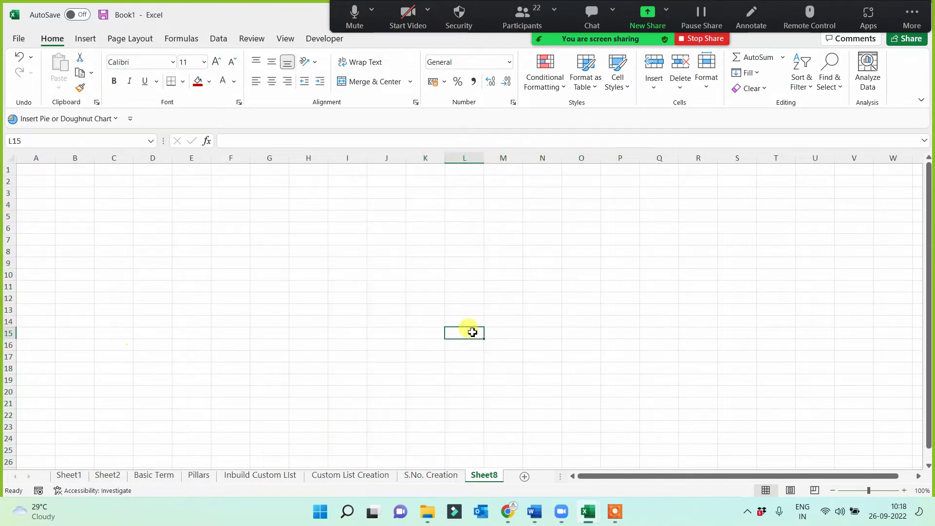
Rename the worksheet Sheet8 as Name Manager.
scroll(247, 283, "up", 4, "ctrl")
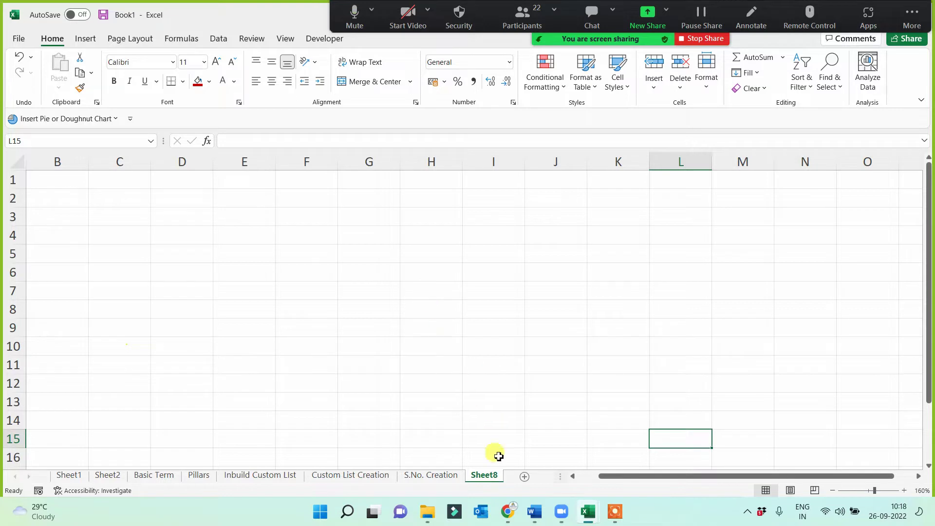
double_click(487, 476)
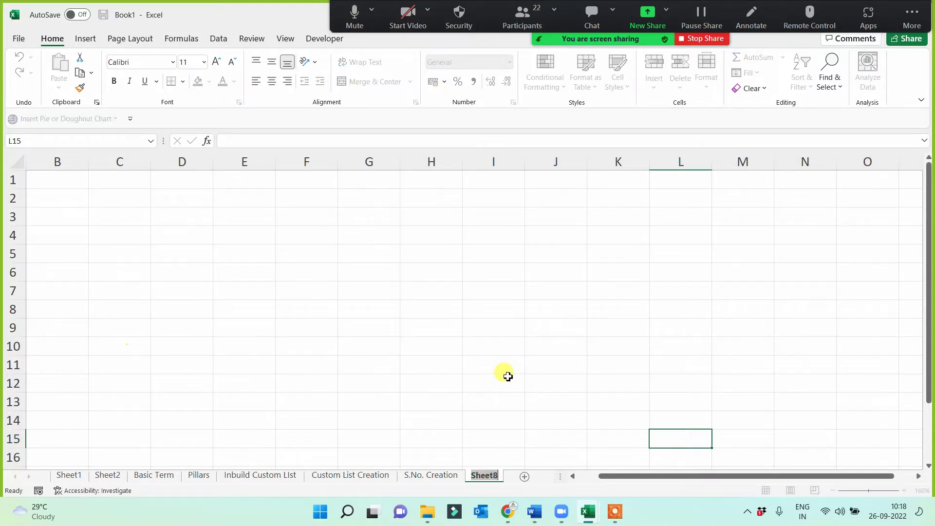
type("Name Manager")
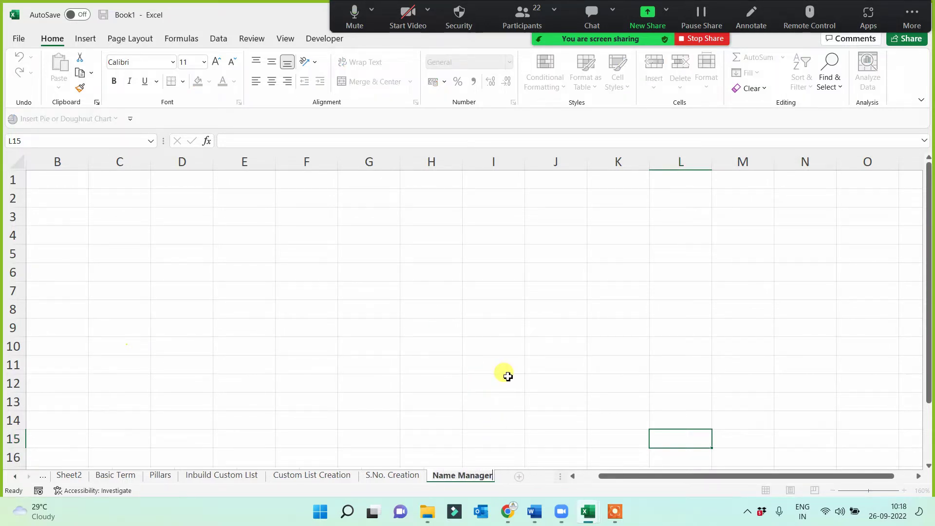
left_click(506, 285)
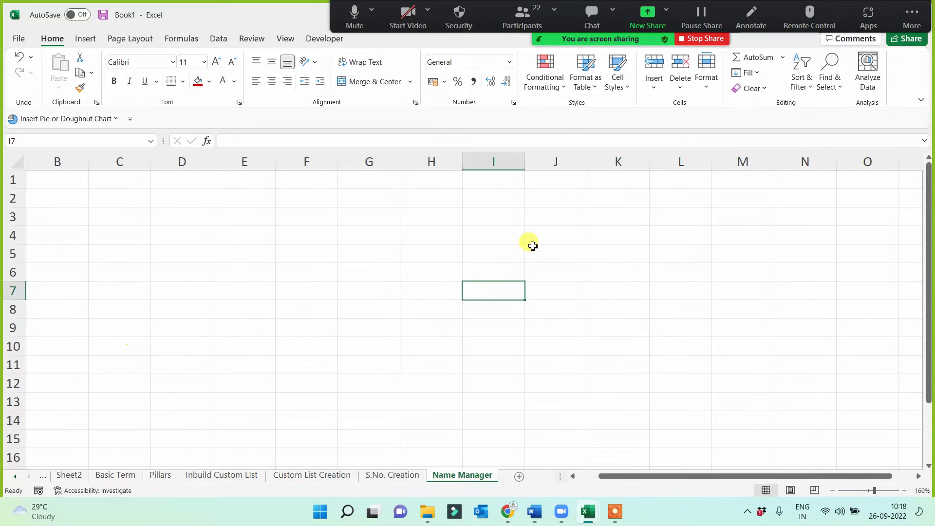
Check the meeting's participant list and minimize it again.
left_click(521, 17)
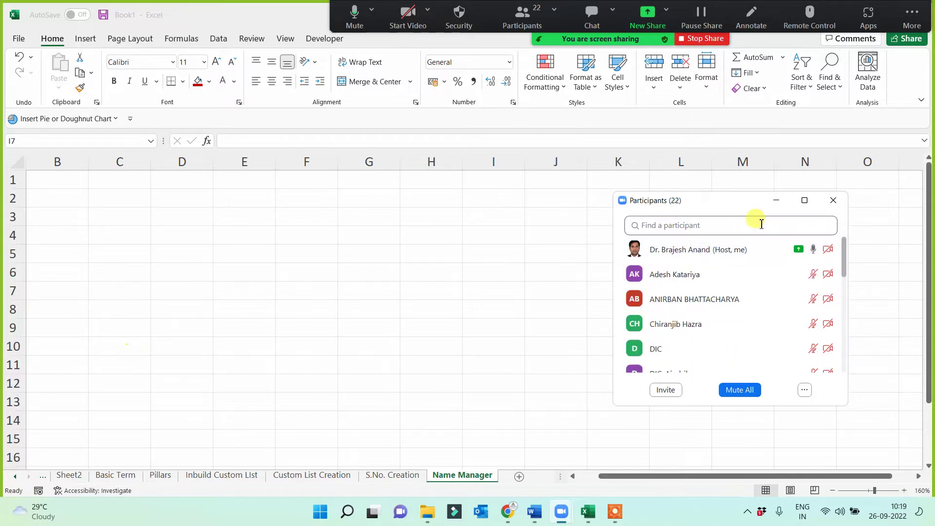
left_click(776, 200)
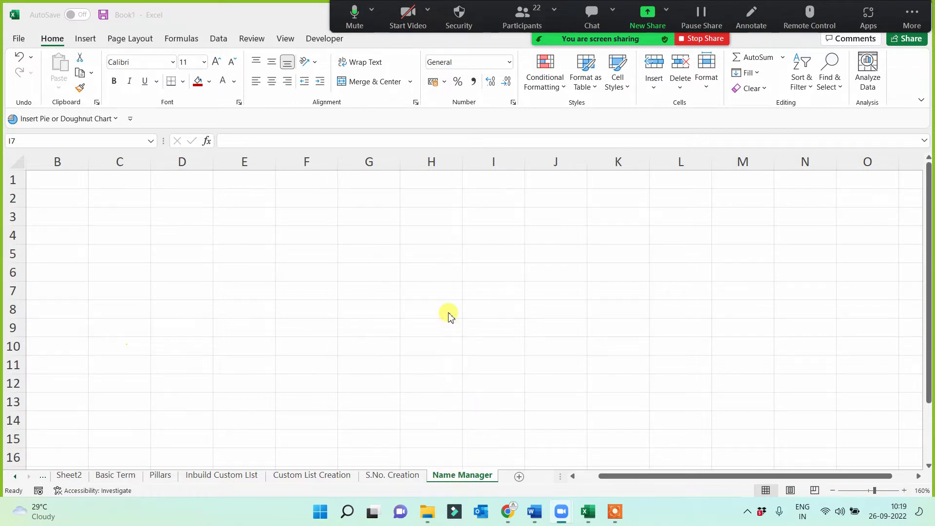
Enter the header Name in B1 and the first person's name in B2.
left_click(66, 186)
type("Name")
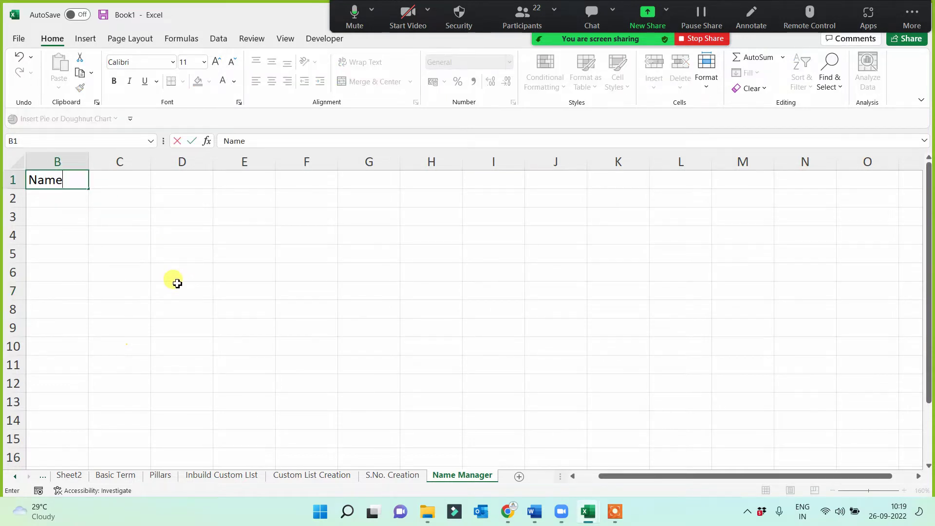
key("Return")
type("Braje")
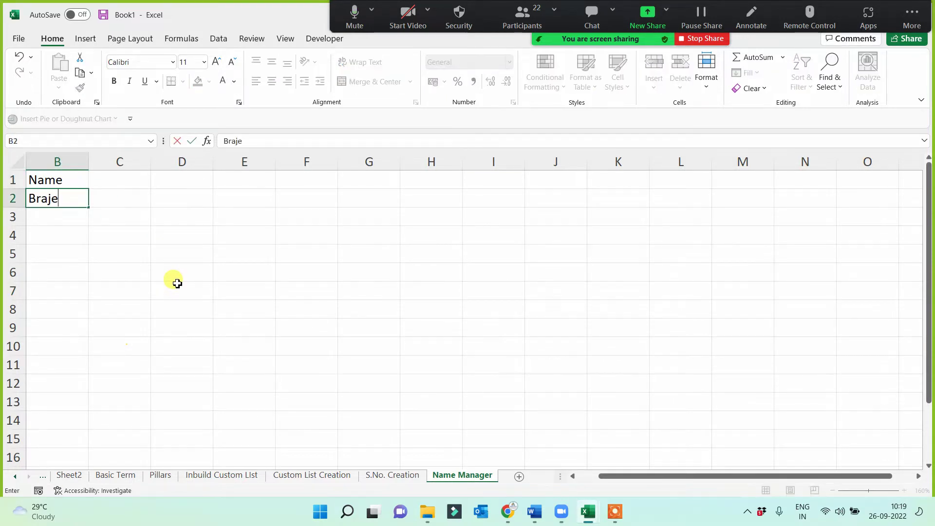
type("sh")
left_click(177, 284)
Fill the custom list of names down from B2 to B12 and widen column B slightly.
left_click(69, 192)
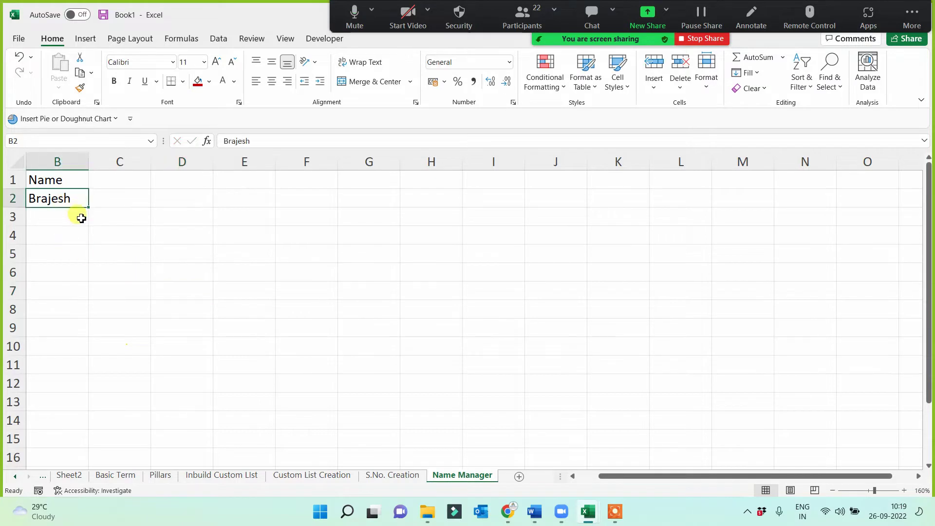
left_click_drag(89, 211, 58, 389)
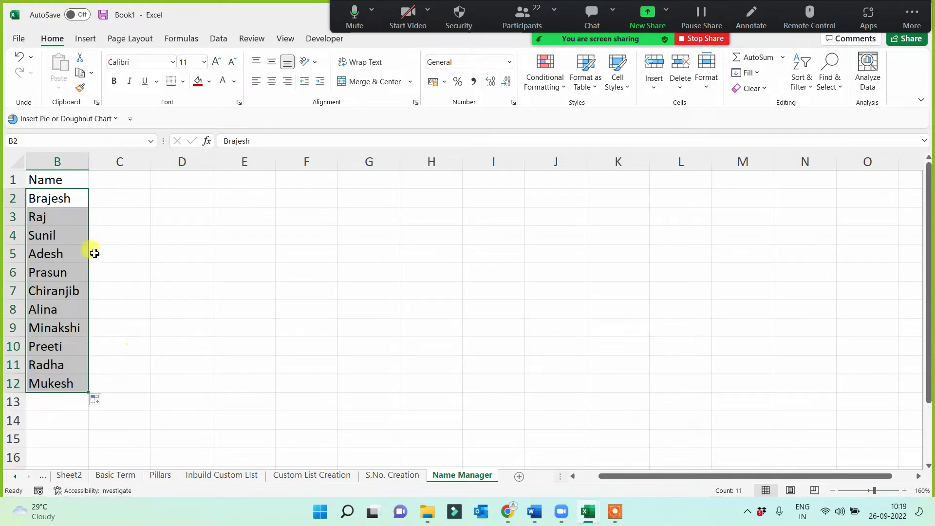
left_click_drag(89, 161, 103, 161)
Enter Sunday in C1 and fill the weekday headers across to Saturday in I1.
left_click(120, 178)
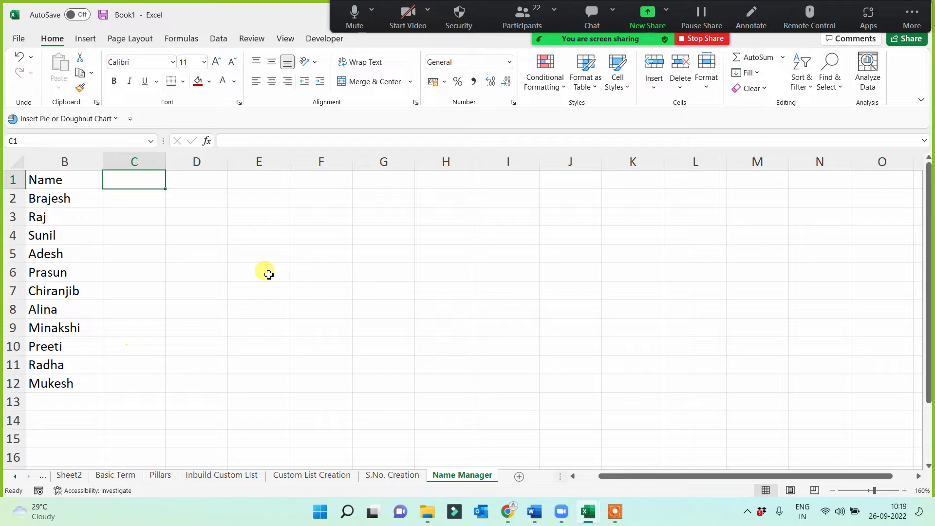
type("Sunday")
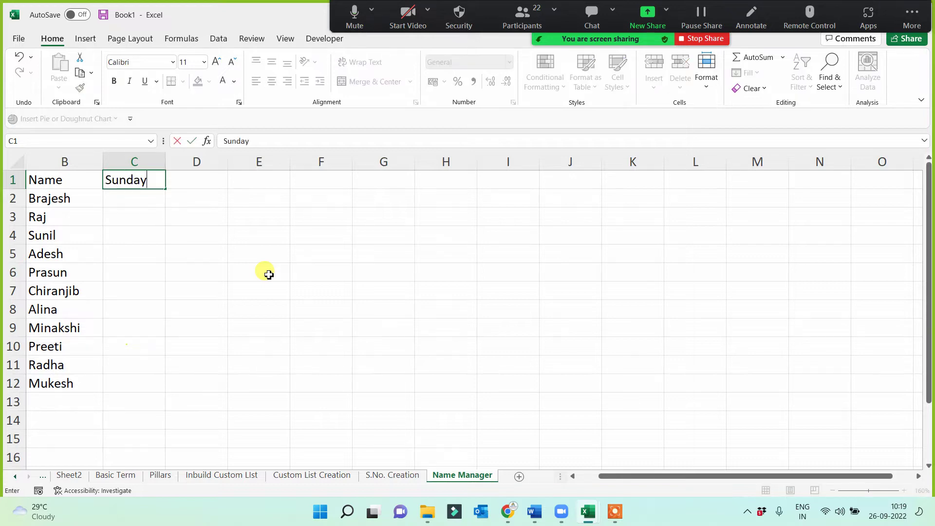
left_click(268, 274)
left_click(142, 180)
left_click_drag(164, 188, 501, 181)
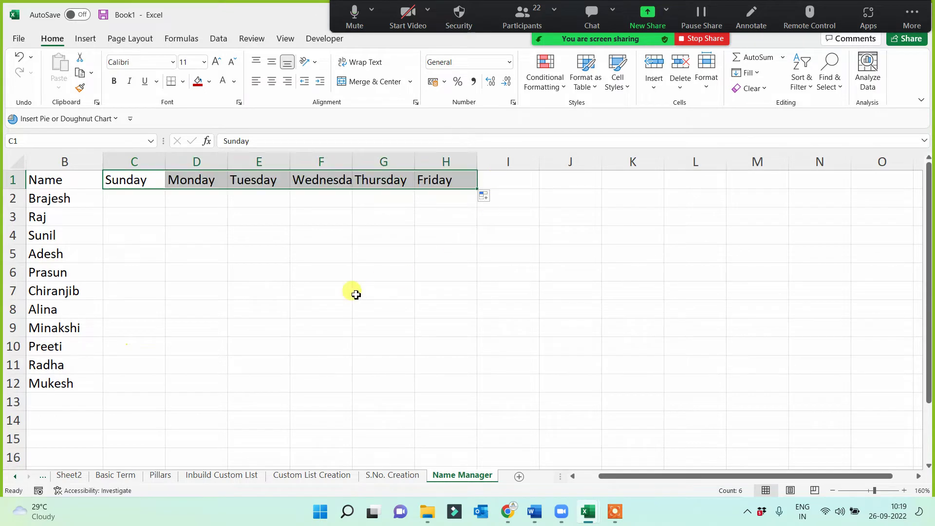
left_click(144, 201)
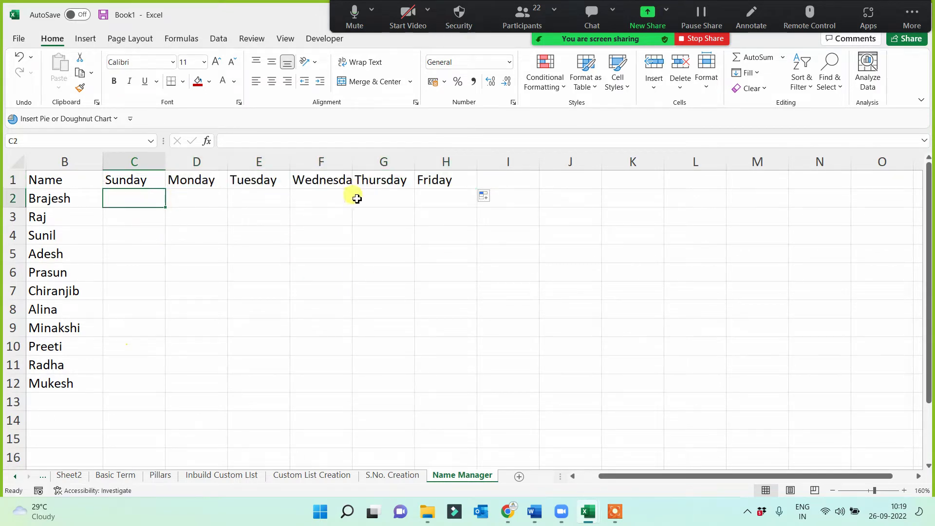
left_click_drag(70, 200, 49, 385)
left_click(137, 185)
left_click(445, 180)
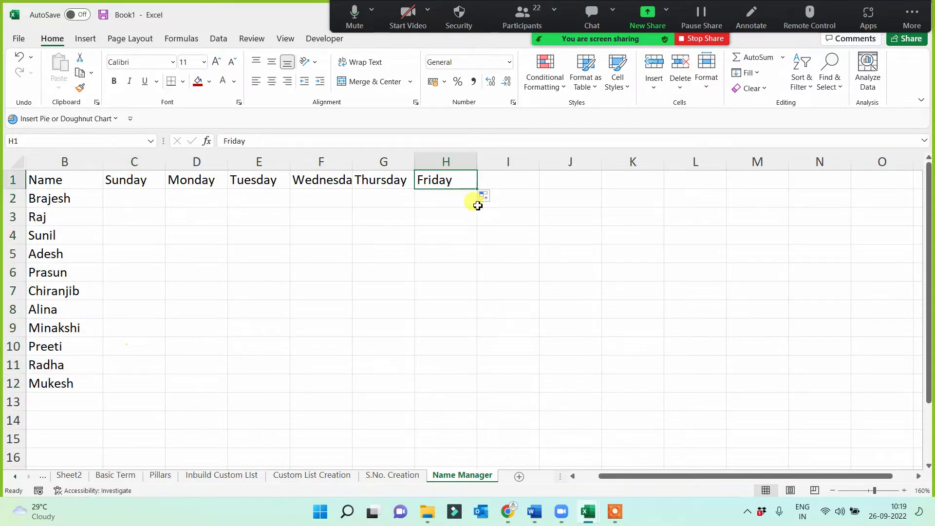
left_click_drag(478, 188, 541, 186)
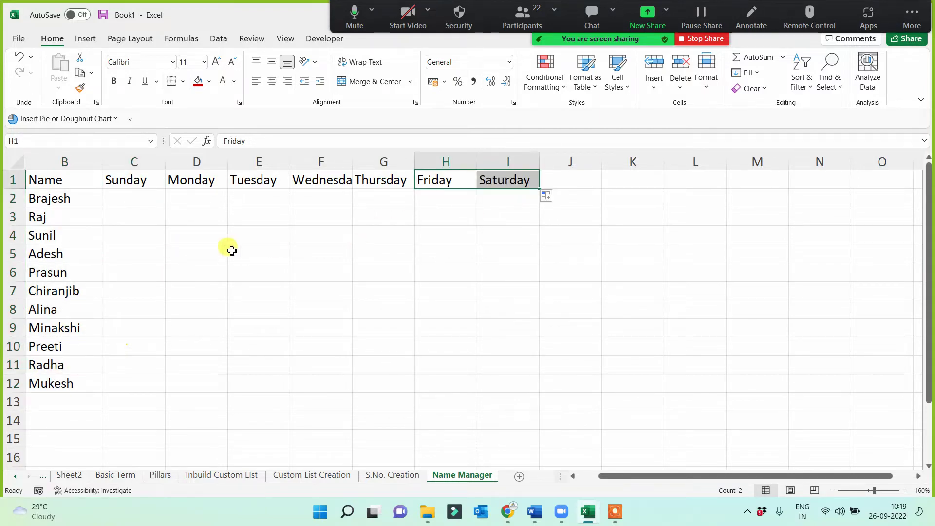
Fill C2:I12 with random numbers using the formula =RANDBETWEEN(1000,10000).
left_click(133, 196)
type("=rand")
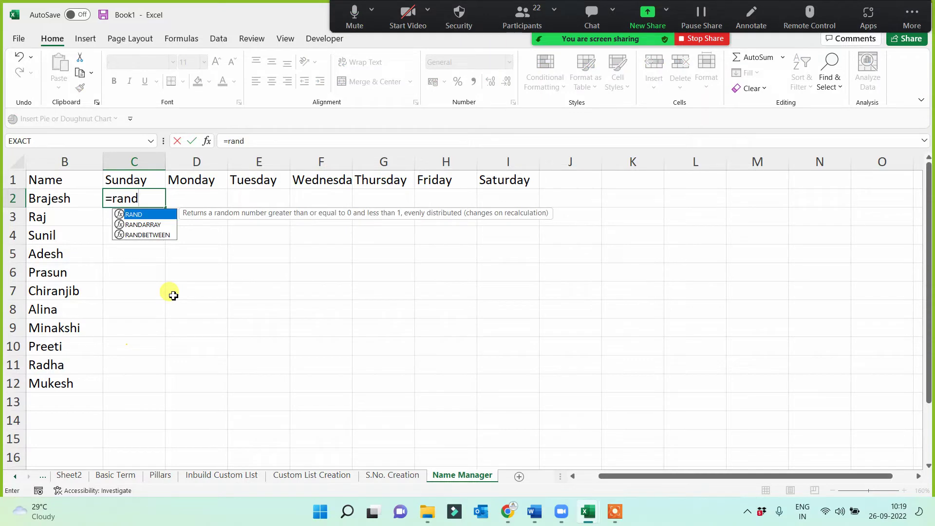
key("Down")
key("Down")
key("Tab")
type("1")
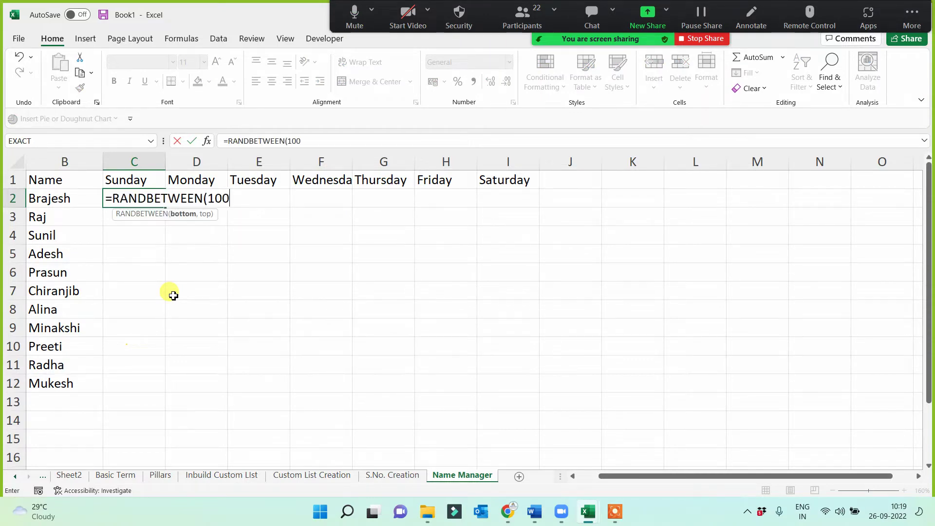
type("000,10000")
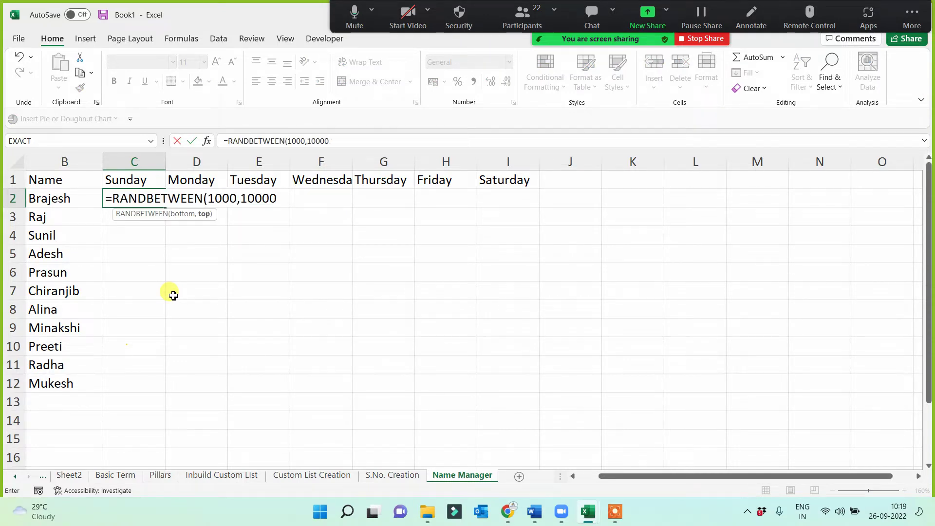
type(")")
key("Return")
left_click(149, 200)
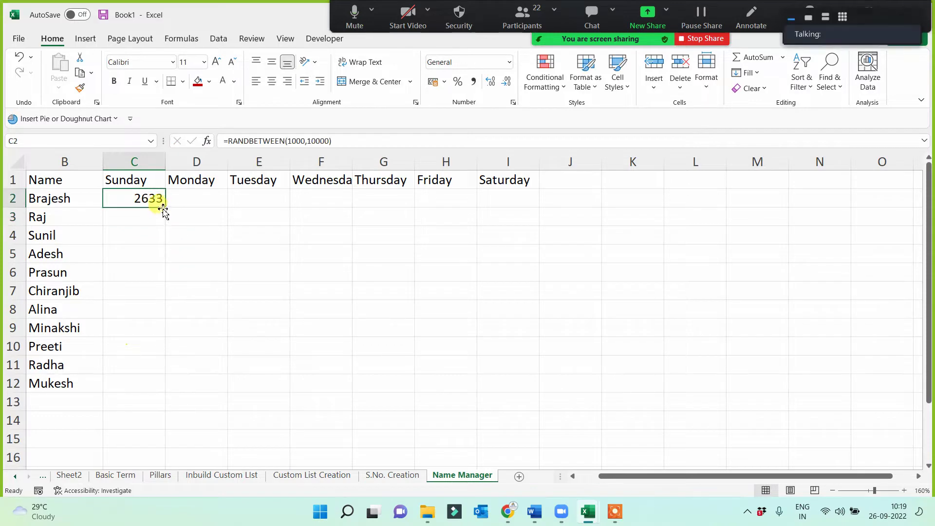
left_click_drag(163, 208, 511, 391)
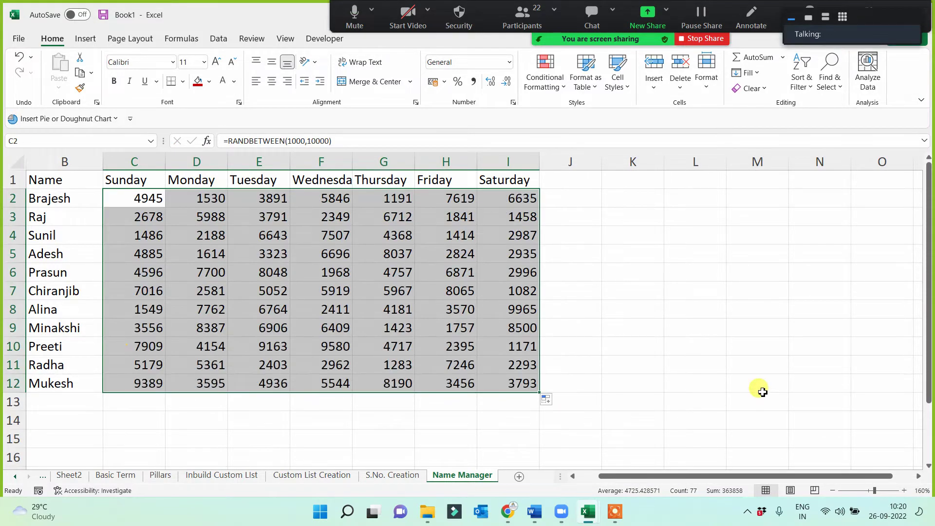
Copy the random numbers in C2:I12 and paste them over themselves as values only.
key("ctrl+c")
key("ctrl+alt+v")
key("v")
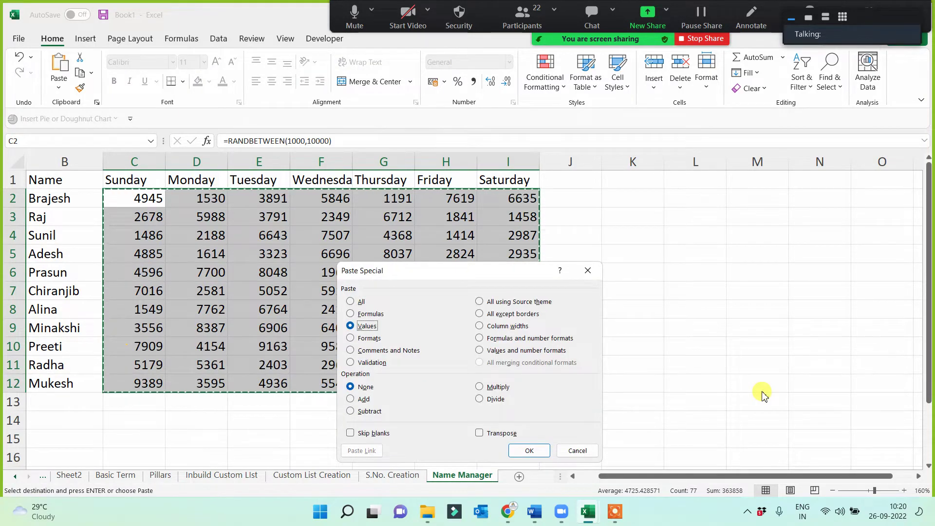
key("Return")
left_click(763, 248)
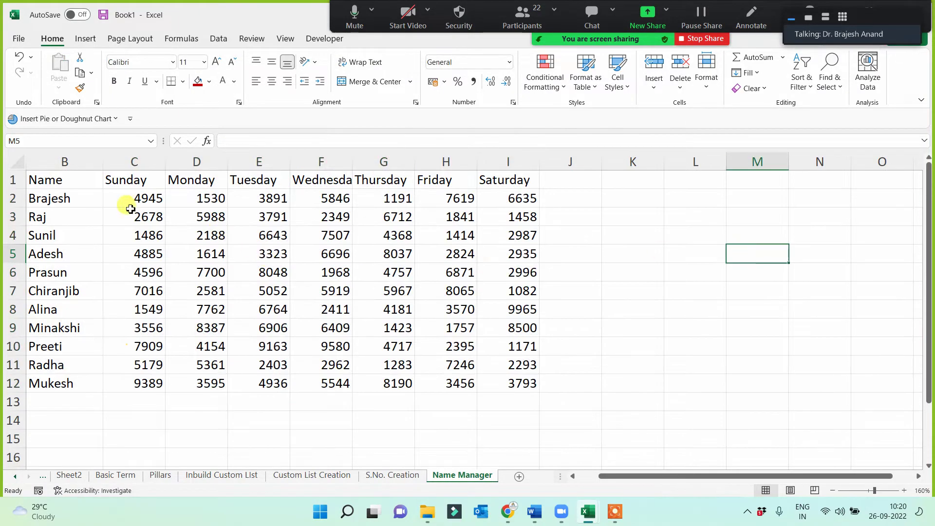
left_click_drag(58, 176, 507, 384)
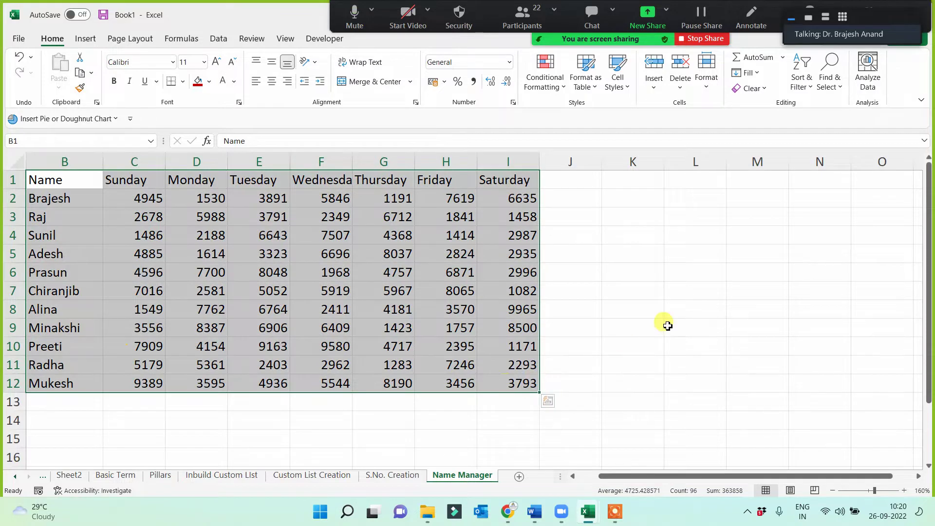
left_click(663, 325)
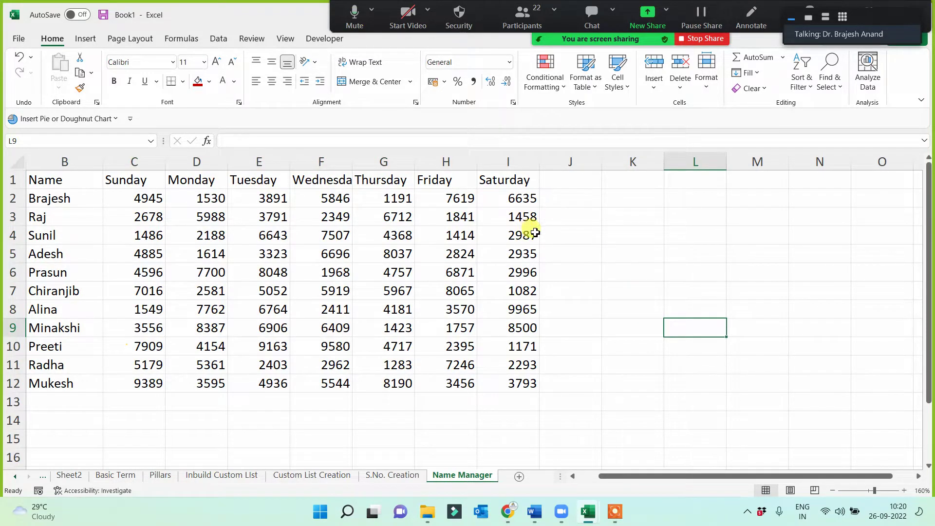
Highlight cells H4, D7, C1 and F11 with a yellow fill.
left_click(441, 236)
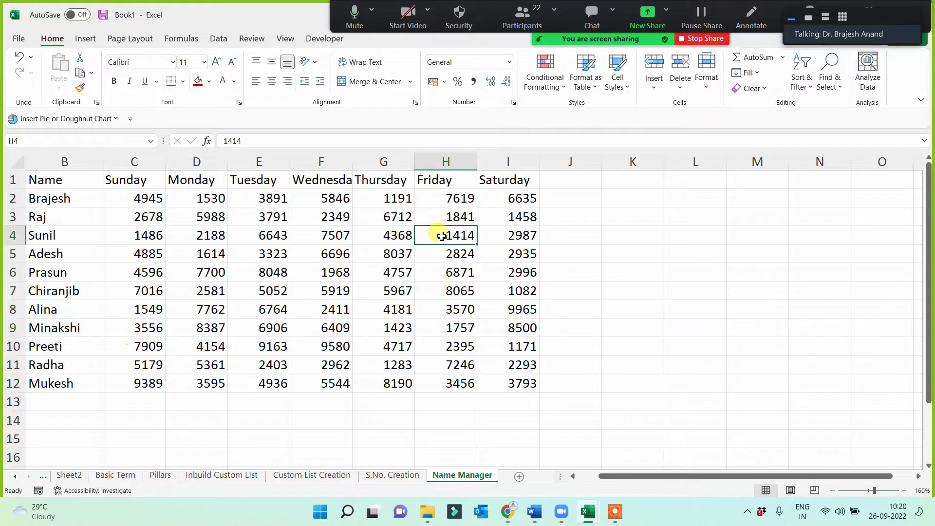
left_click(209, 81)
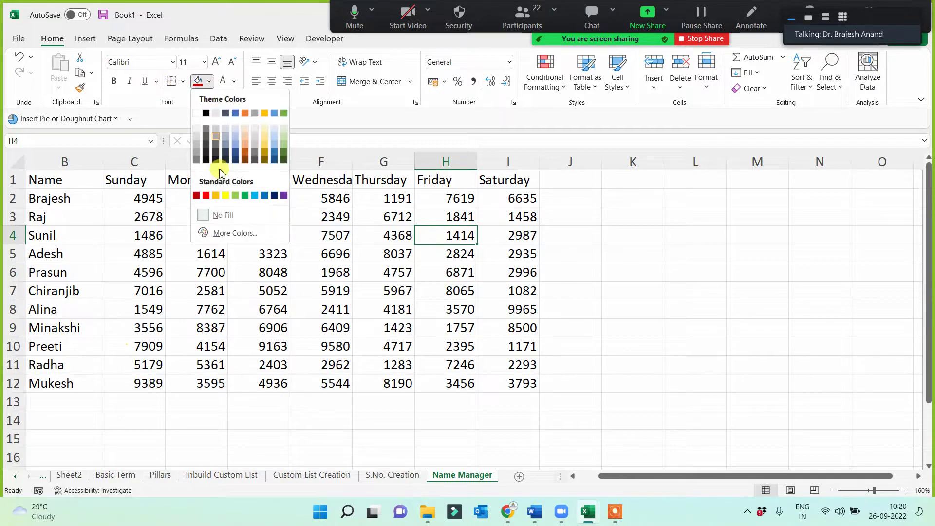
left_click(230, 196)
left_click(207, 290)
left_click(198, 81)
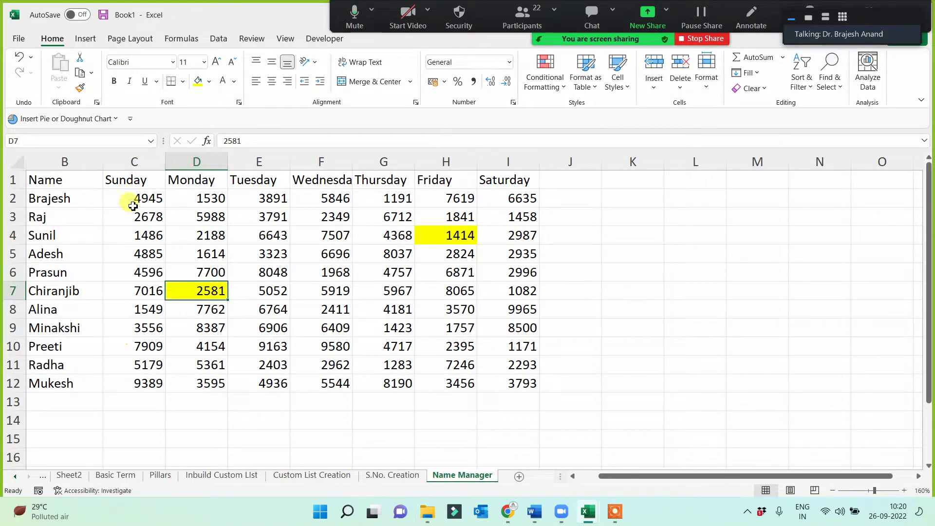
left_click(117, 180)
left_click(197, 81)
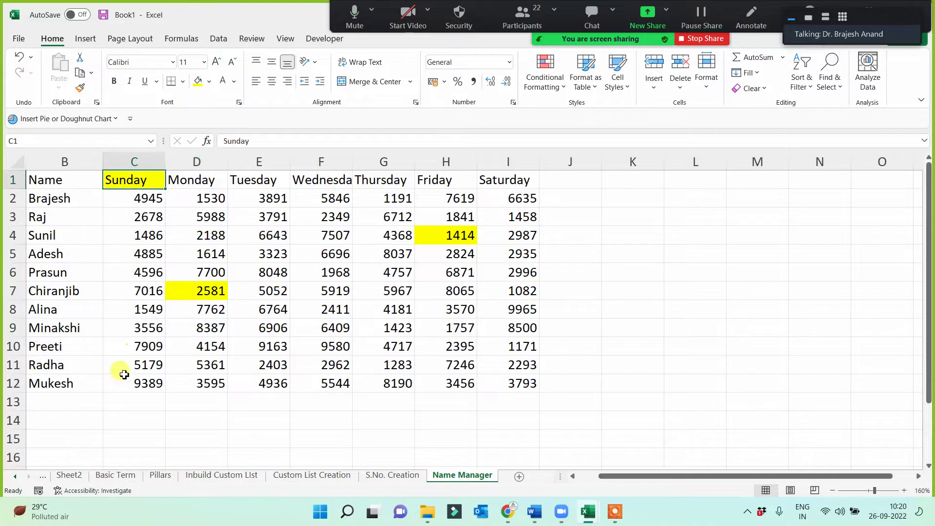
left_click(352, 360)
left_click(197, 81)
left_click(604, 334)
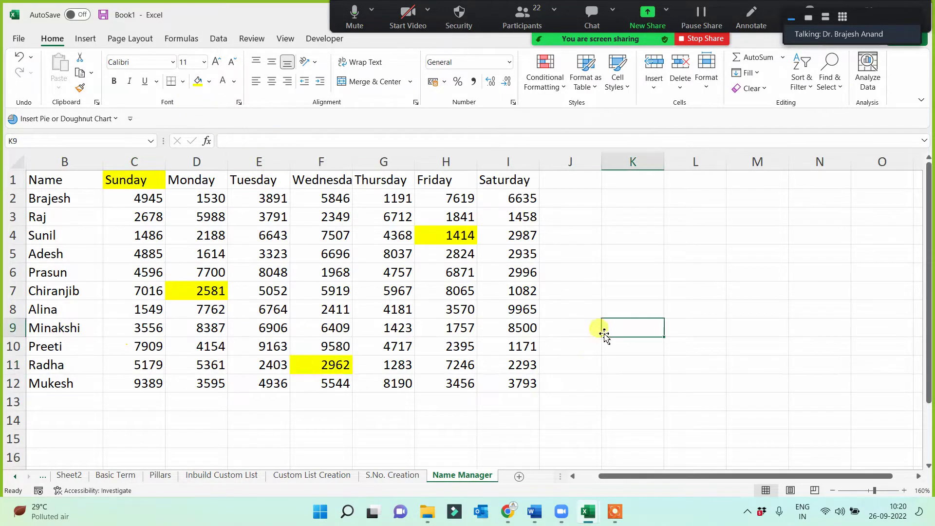
Select the highlighted cells H4, F11 and D7 in turn to view each cell's reference.
left_click(455, 235)
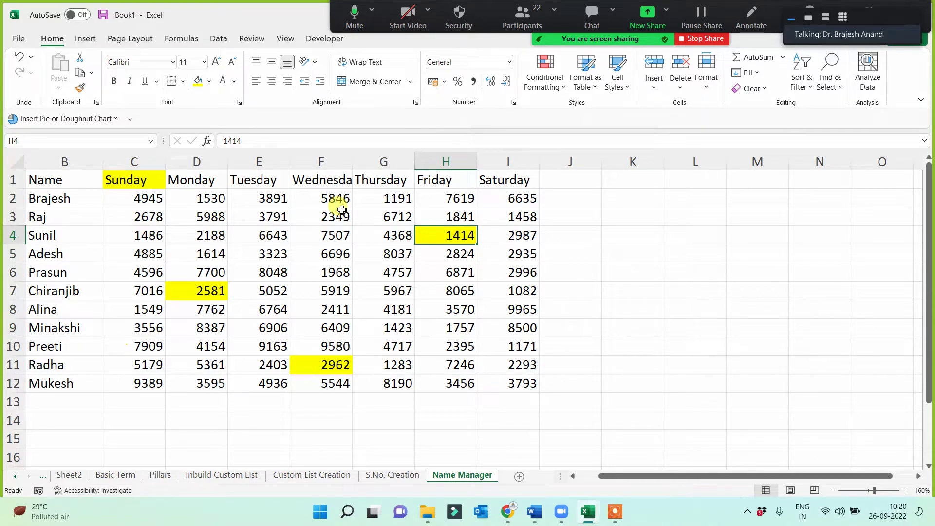
left_click(315, 367)
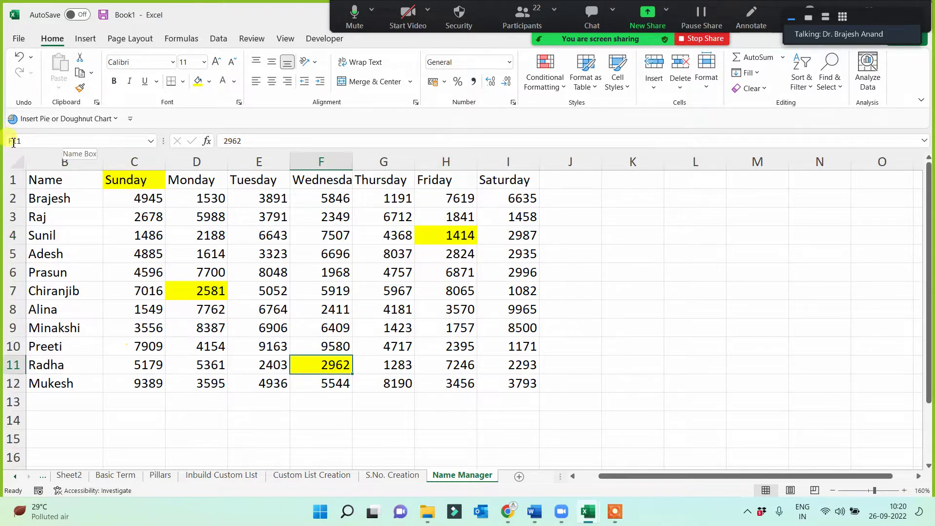
left_click(195, 290)
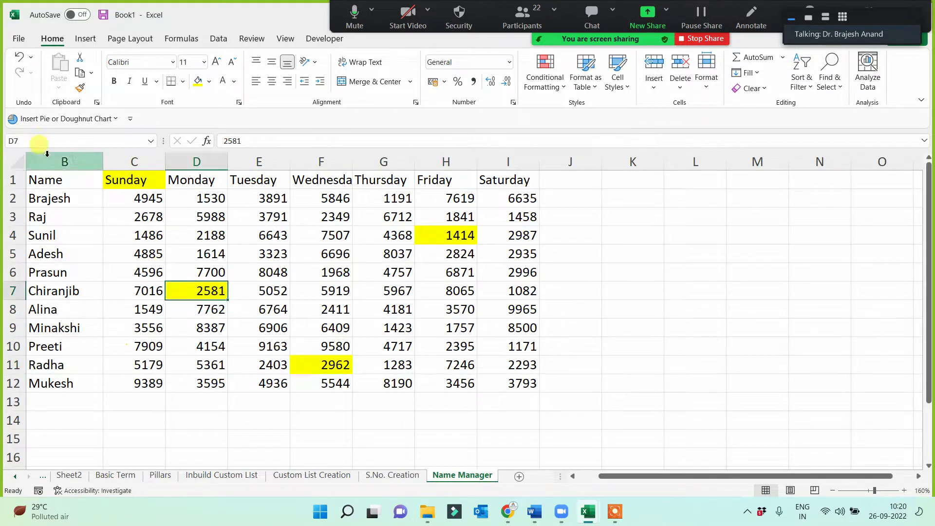
Select cell C1, then ranges H4:H12, I1:I12, D1:D12 and B9:I9 in turn to examine how each selection is referenced.
left_click(124, 185)
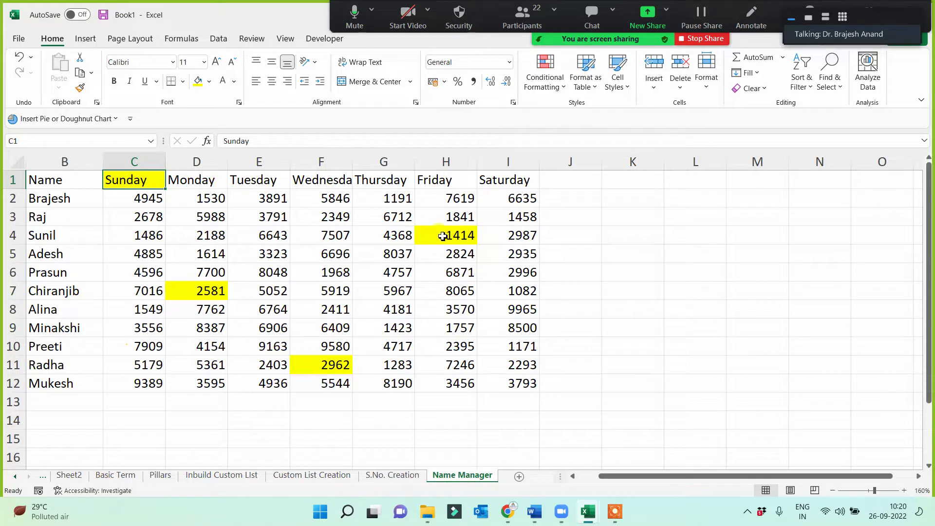
left_click_drag(442, 236, 448, 362)
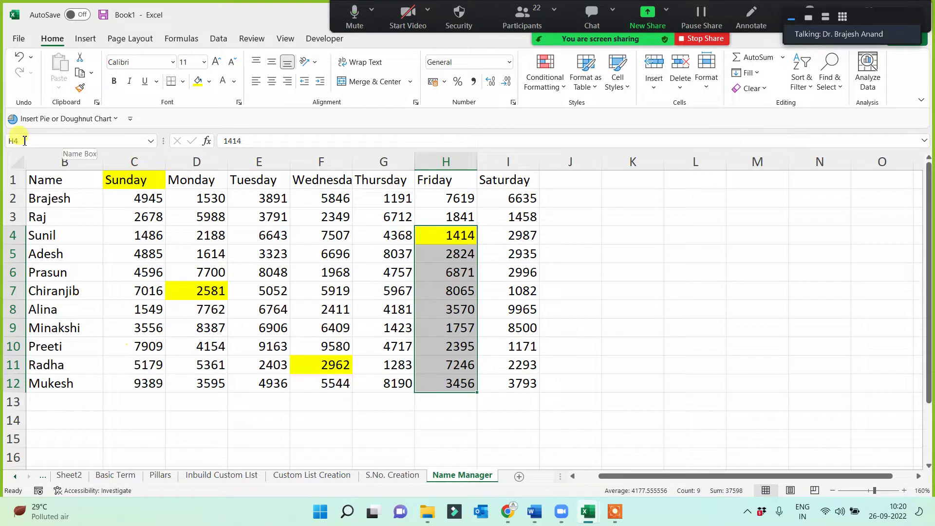
mouse_move(477, 229)
left_mouse_down()
mouse_move(503, 217)
mouse_move(519, 178)
mouse_move(526, 234)
mouse_move(516, 382)
left_mouse_up()
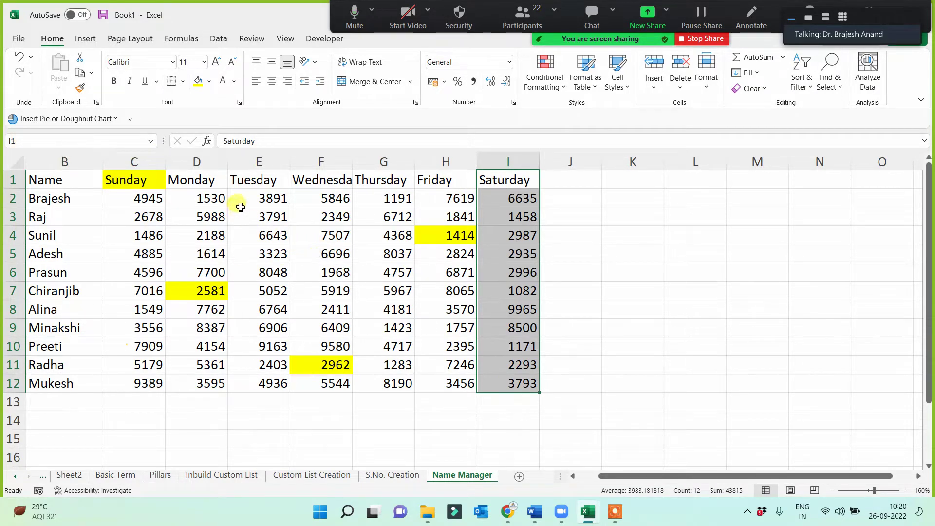
left_click_drag(197, 180, 191, 385)
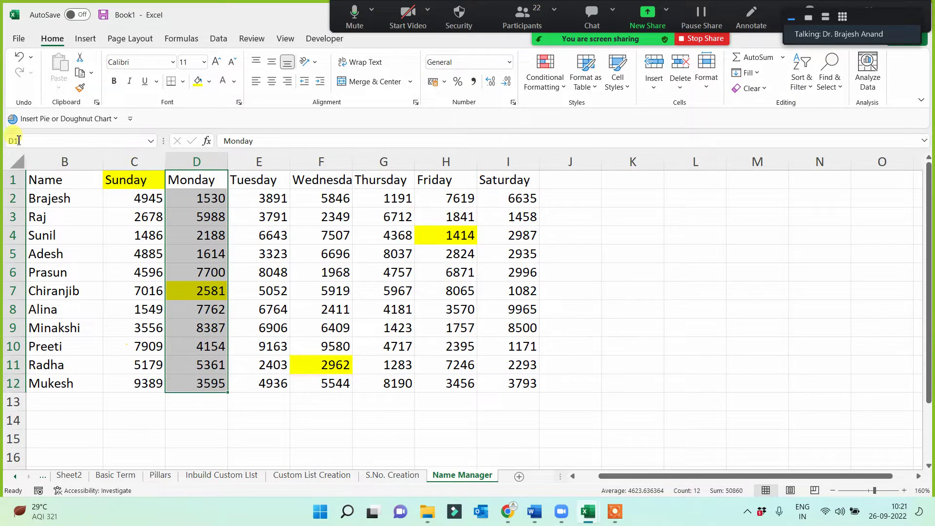
left_click(587, 314)
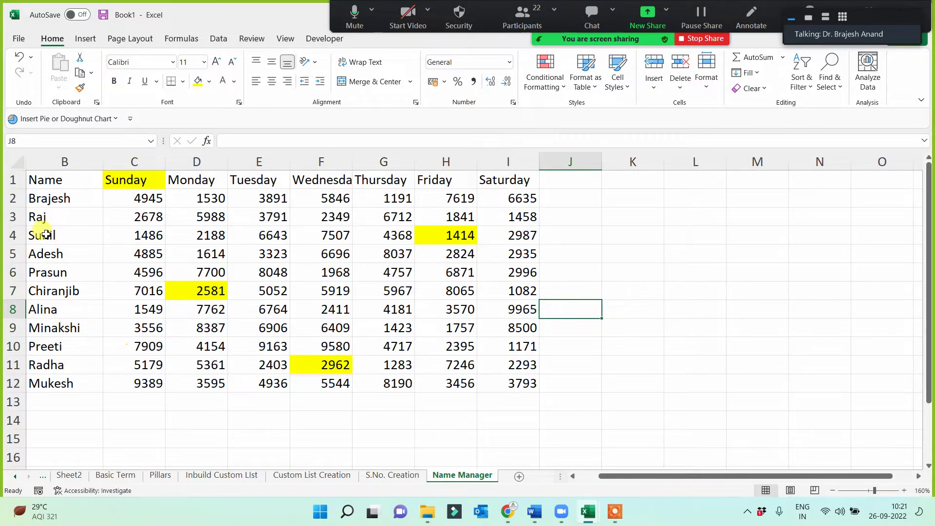
left_click_drag(63, 328, 516, 327)
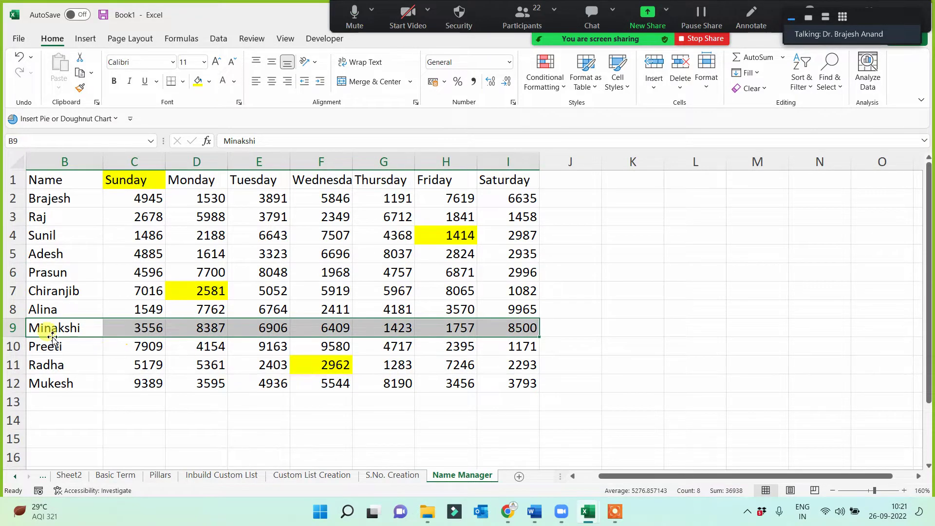
left_click(19, 141)
left_click(495, 419)
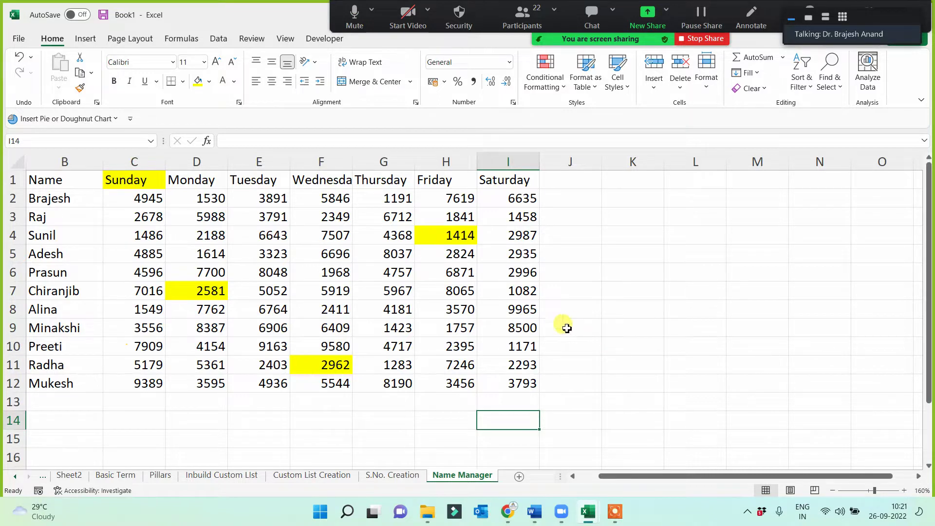
Name the Saturday column range I1:I12 as mydata.
left_click_drag(520, 181, 517, 383)
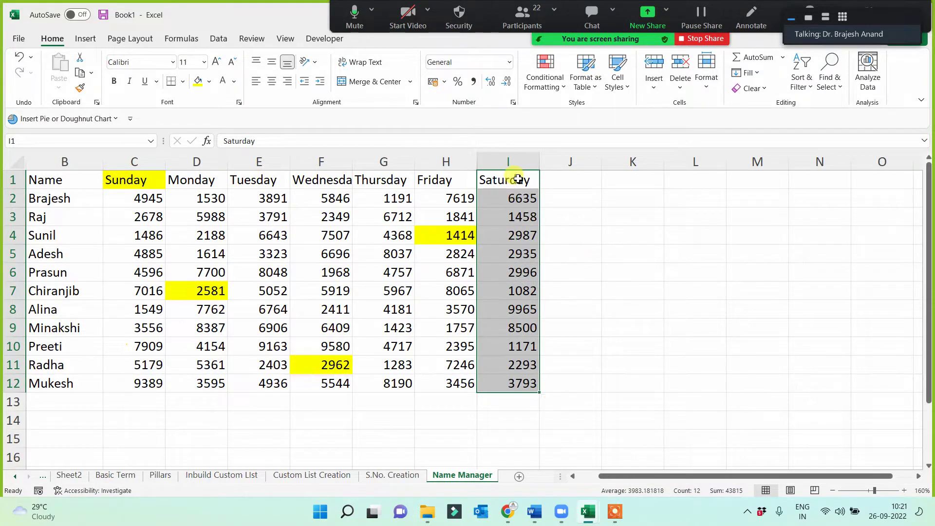
left_click_drag(518, 179, 507, 382)
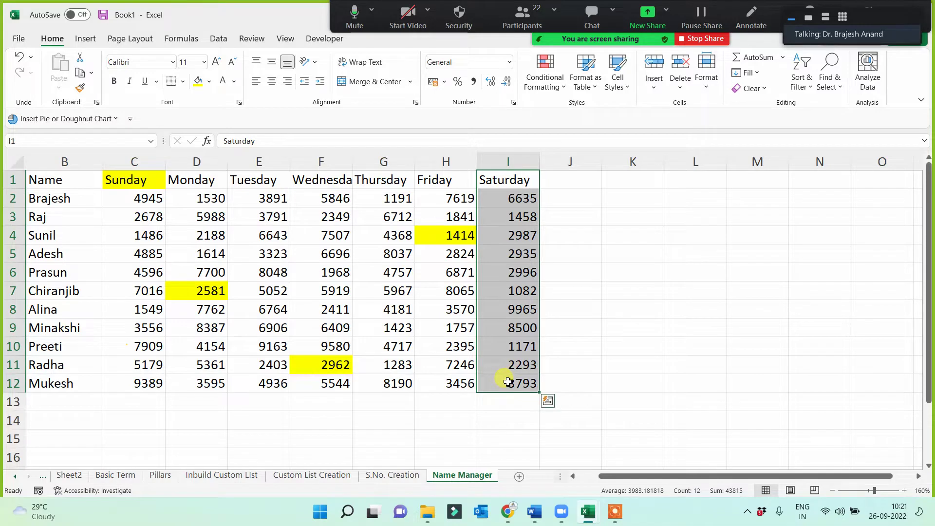
left_click(30, 141)
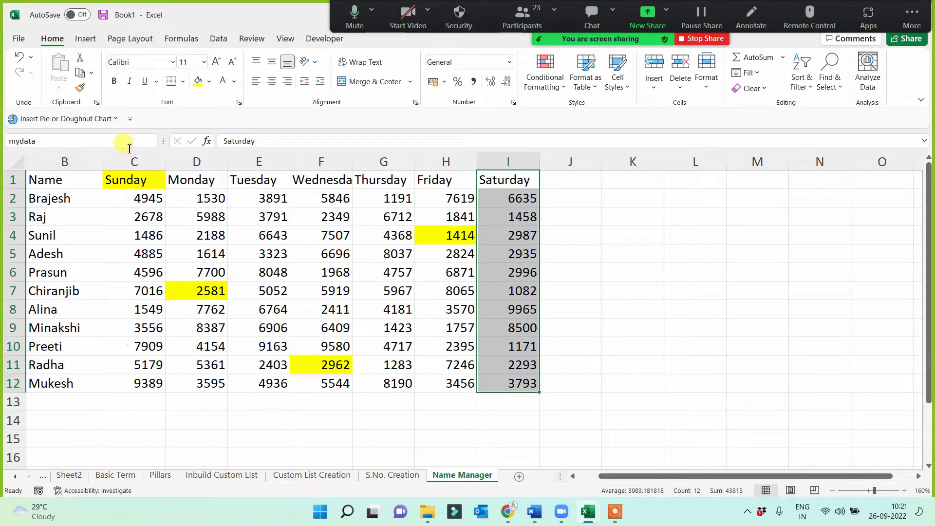
left_click(736, 332)
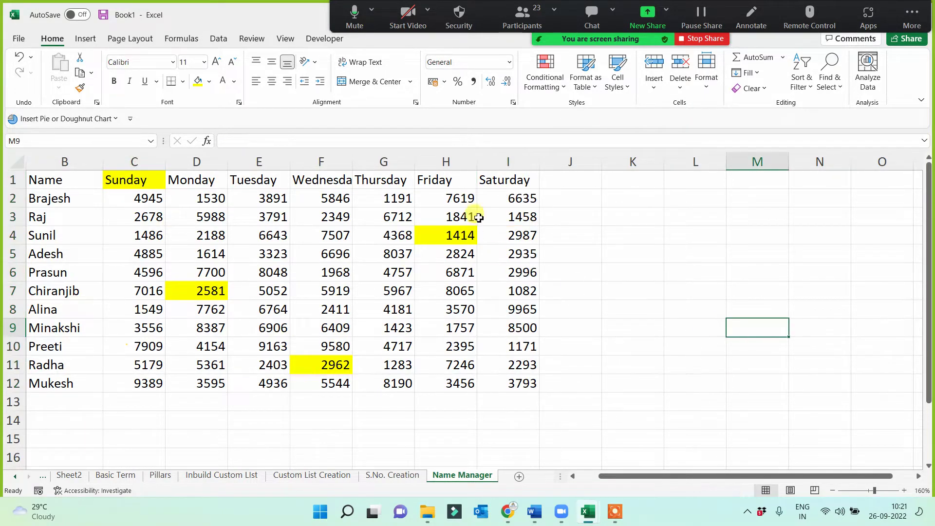
Apply thick outside borders around the Saturday range I1:I12.
left_click_drag(513, 180, 503, 382)
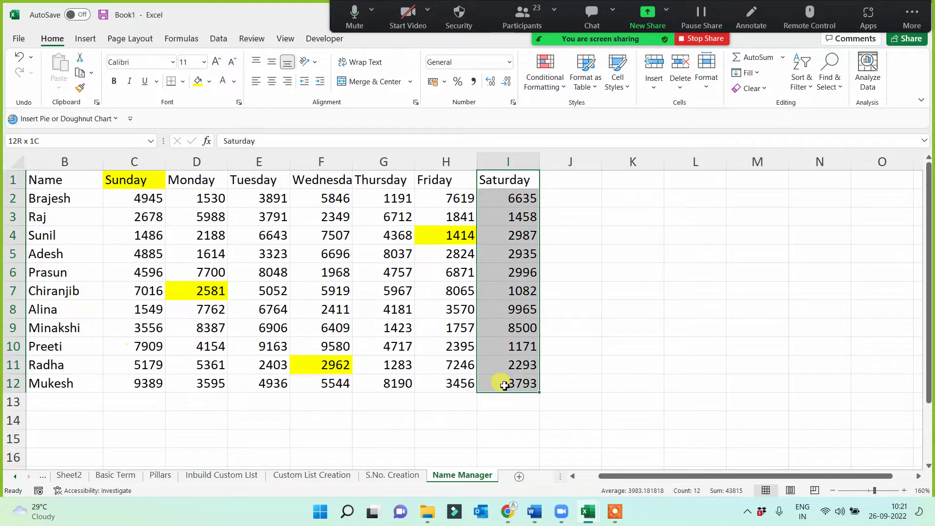
left_click(183, 81)
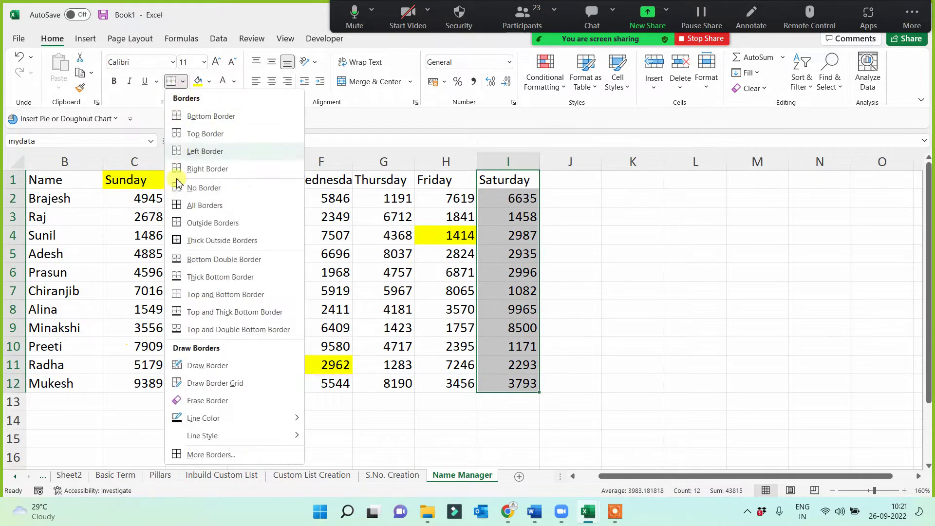
left_click(178, 240)
left_click(705, 314)
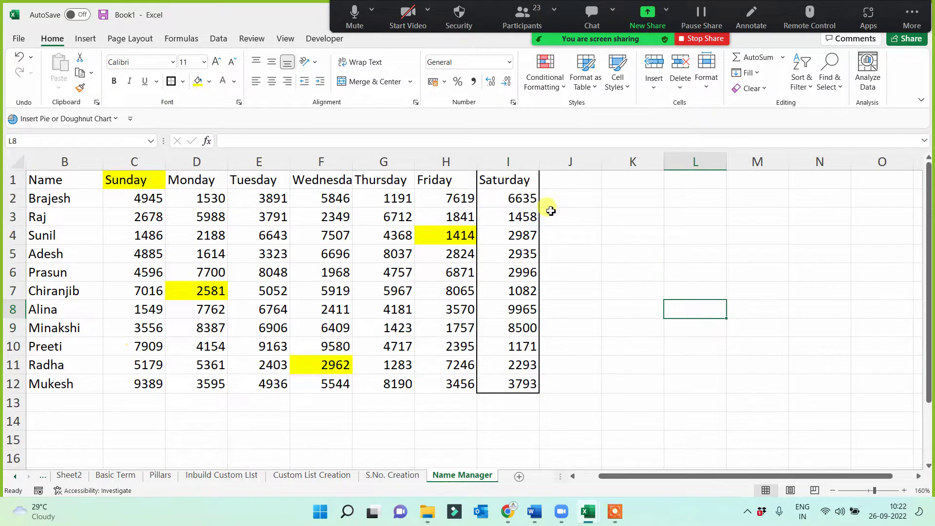
Total the Saturday range in cell K5 with the formula =SUM(mydata).
left_click_drag(527, 180, 515, 381)
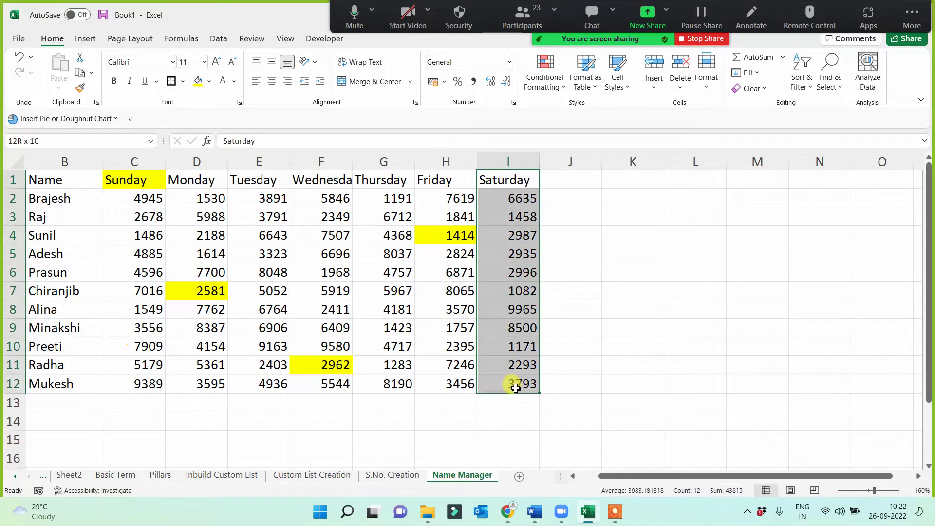
left_click(641, 256)
type("=")
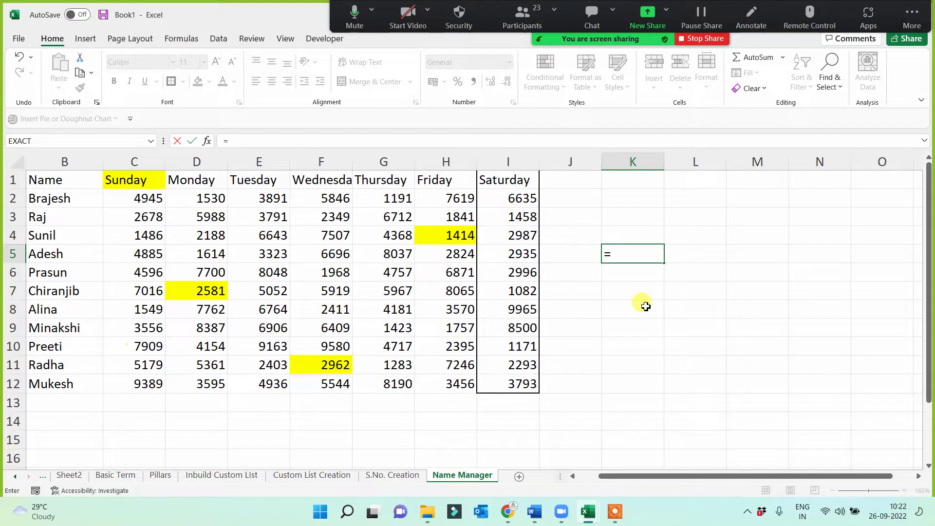
type("sum")
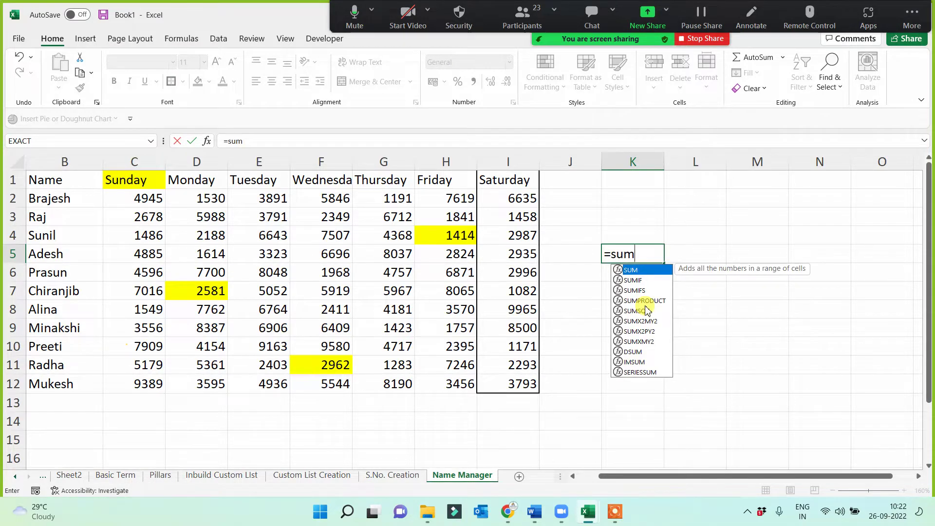
type("(")
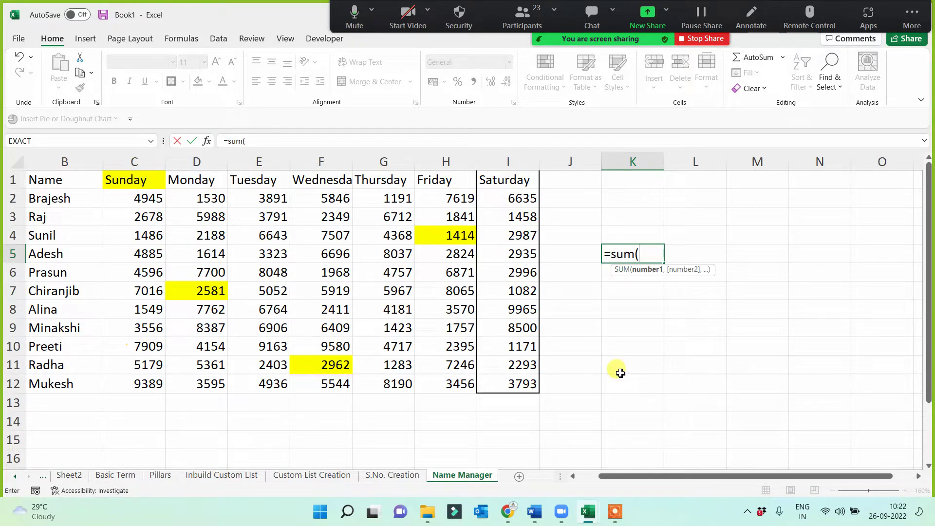
type("my")
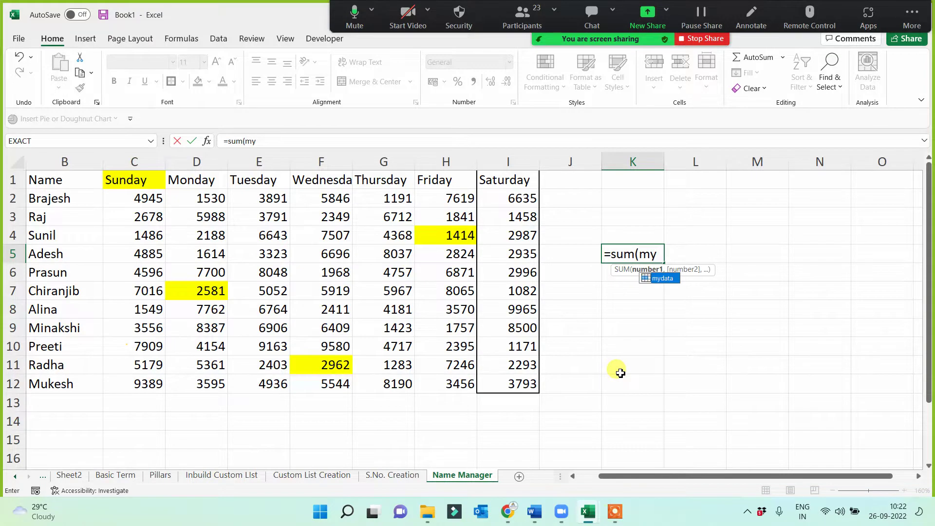
key("Tab")
type(")")
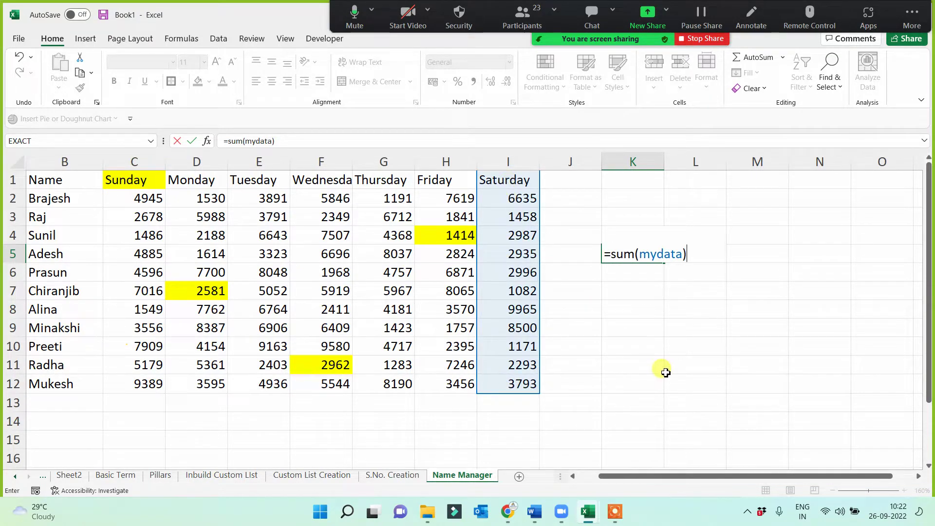
key("Return")
Find the smallest Saturday figure in cell K7 with the formula =MIN(mydata), and check it against the named range.
left_click(643, 293)
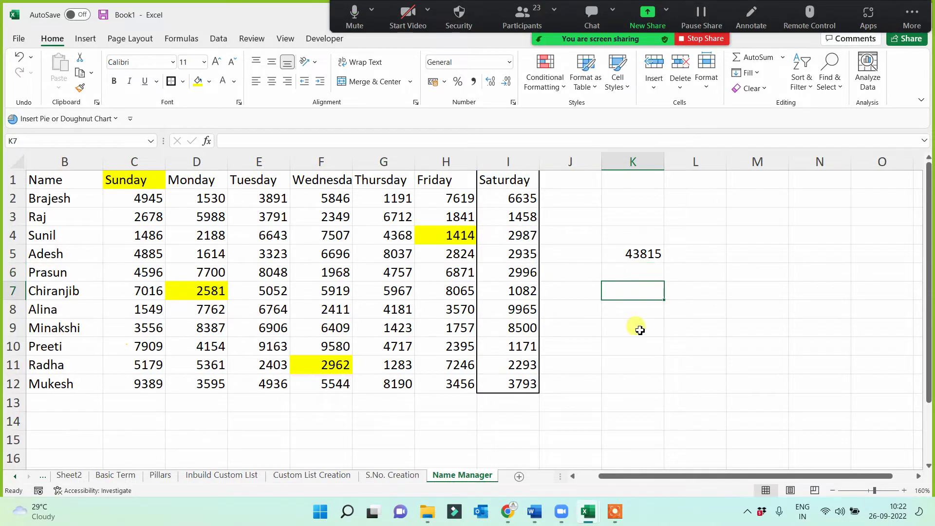
type("=mion")
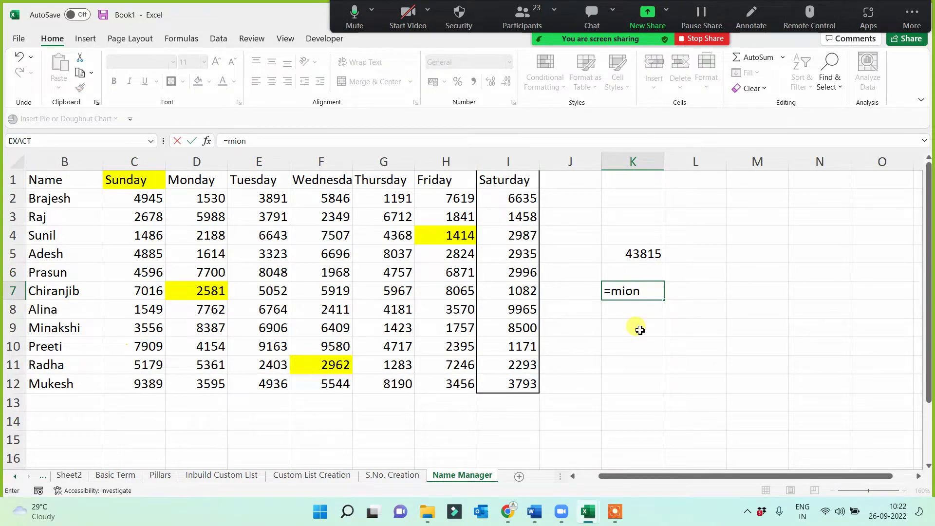
key("BackSpace")
key("BackSpace")
type("n")
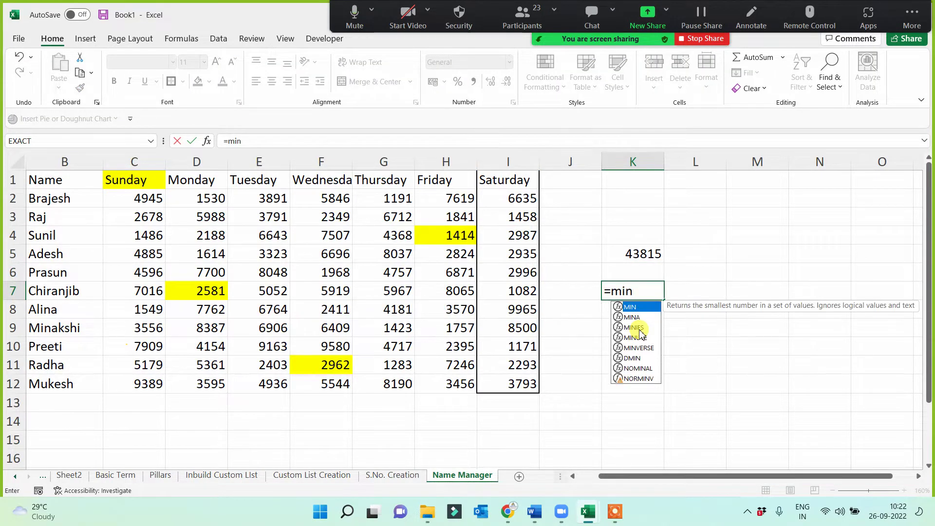
type("(my")
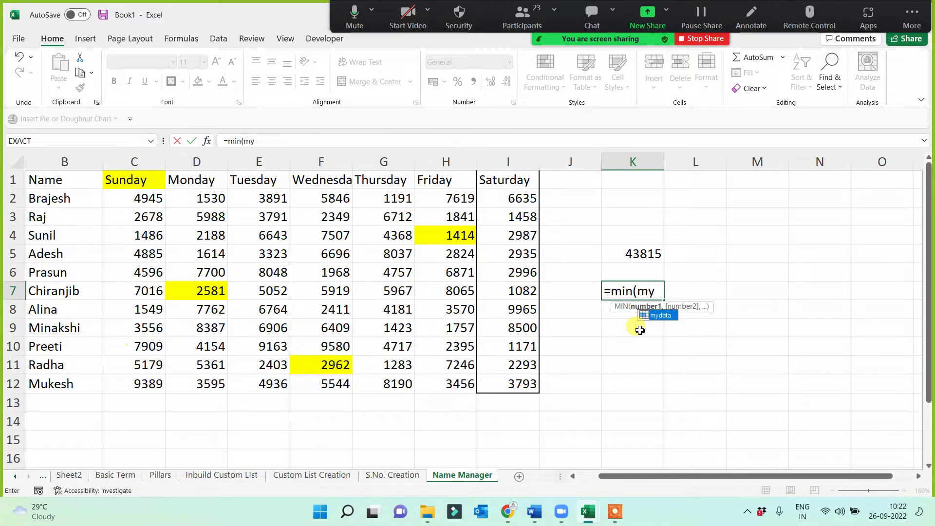
type("d")
key("Tab")
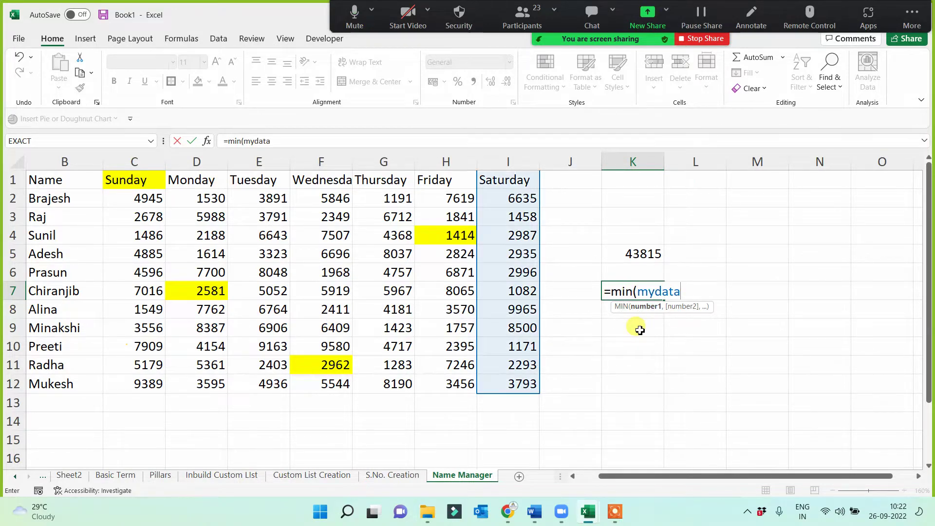
type(")")
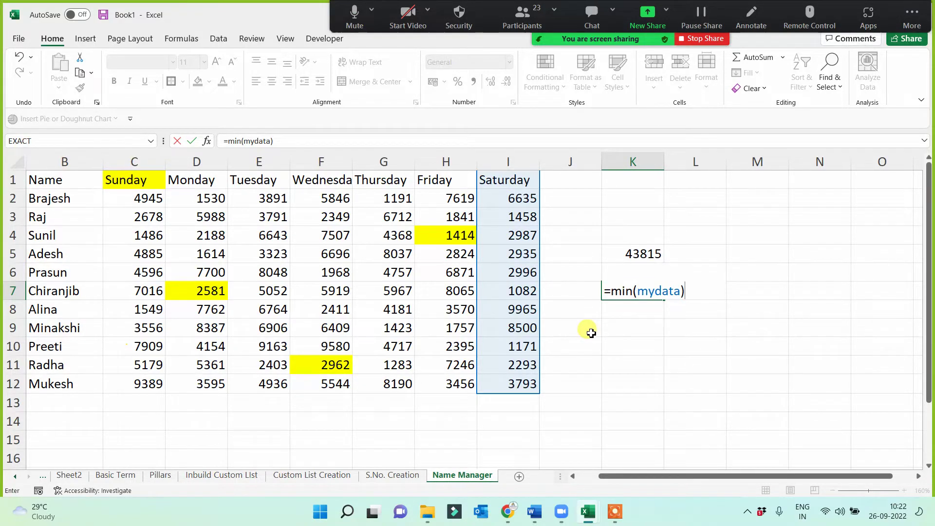
key("Return")
left_click_drag(642, 256, 631, 301)
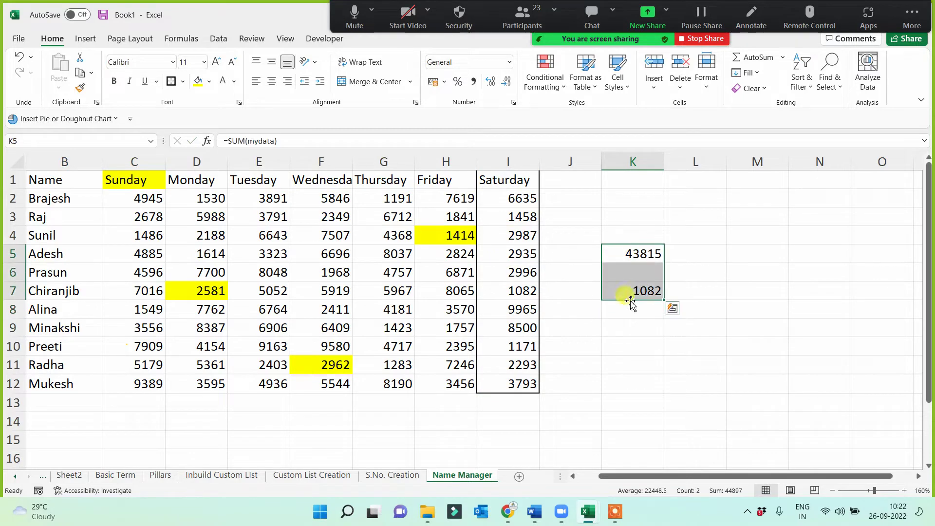
left_click_drag(506, 180, 516, 386)
left_click(656, 367)
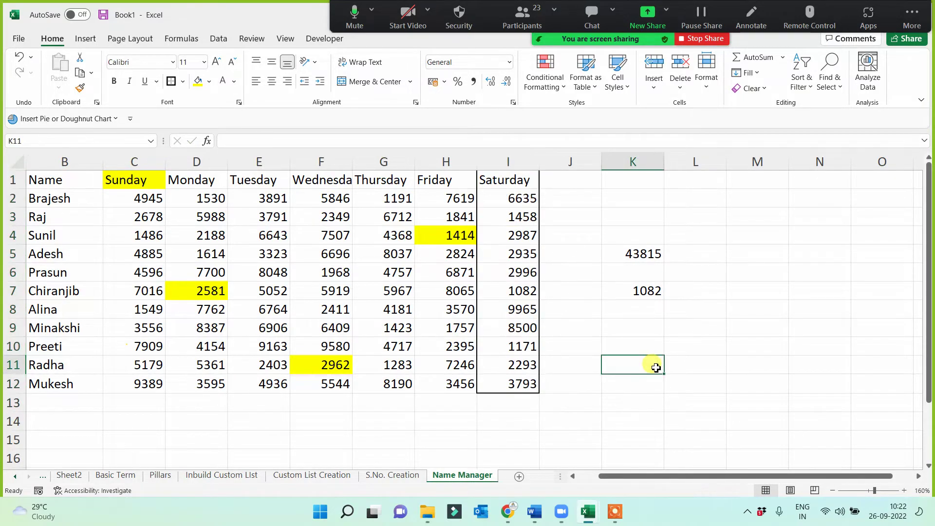
Name the entire table range B1:I12 as wholedata.
left_click(62, 187)
left_click_drag(63, 189, 498, 380)
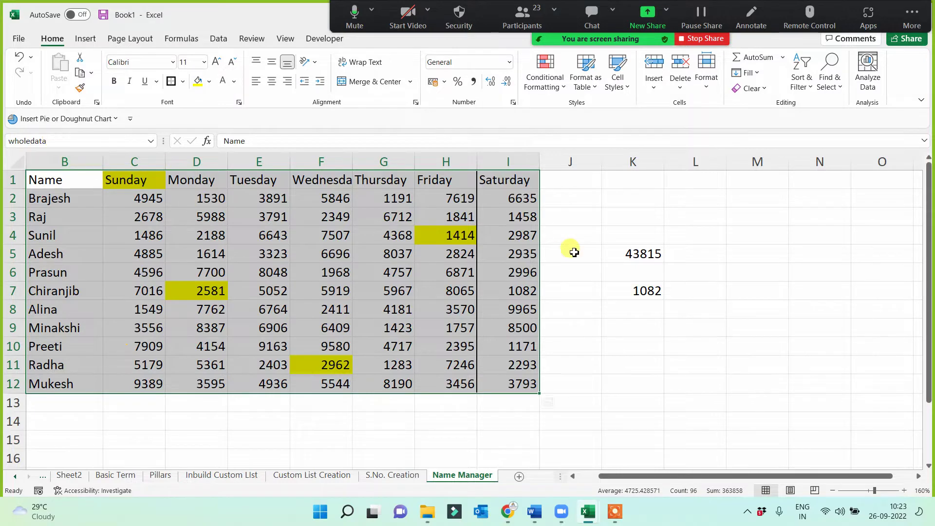
left_click_drag(633, 291, 709, 289)
left_click(730, 238)
Total the entire table in cell L3 with the formula =SUM(wholedata).
left_click(691, 216)
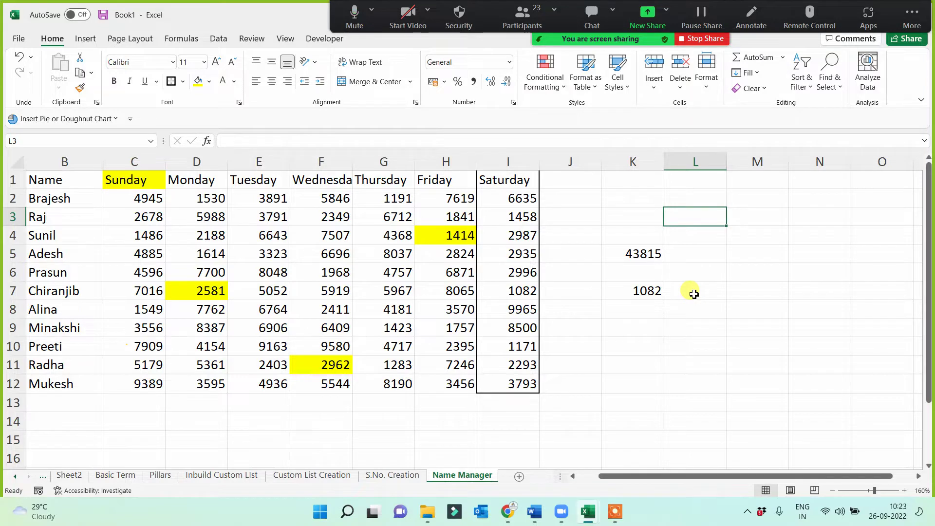
type("=sum(")
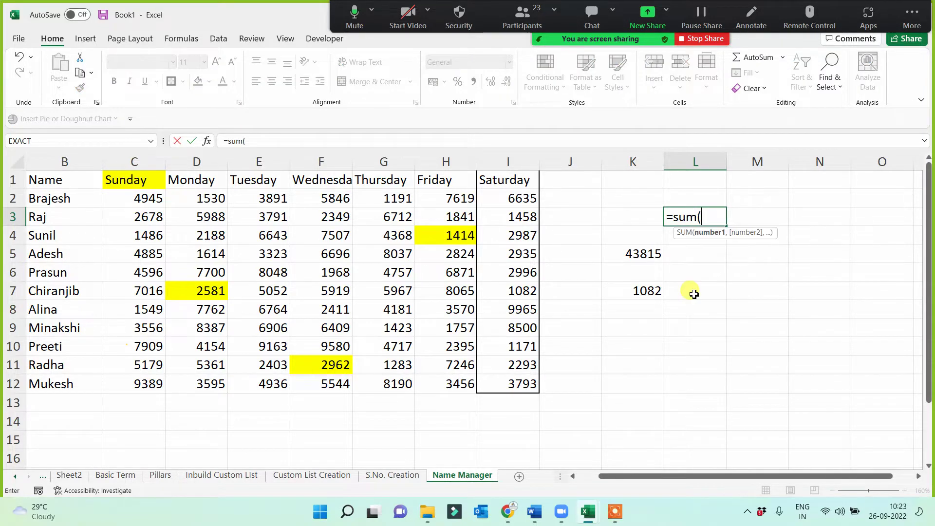
type("who")
key("Tab")
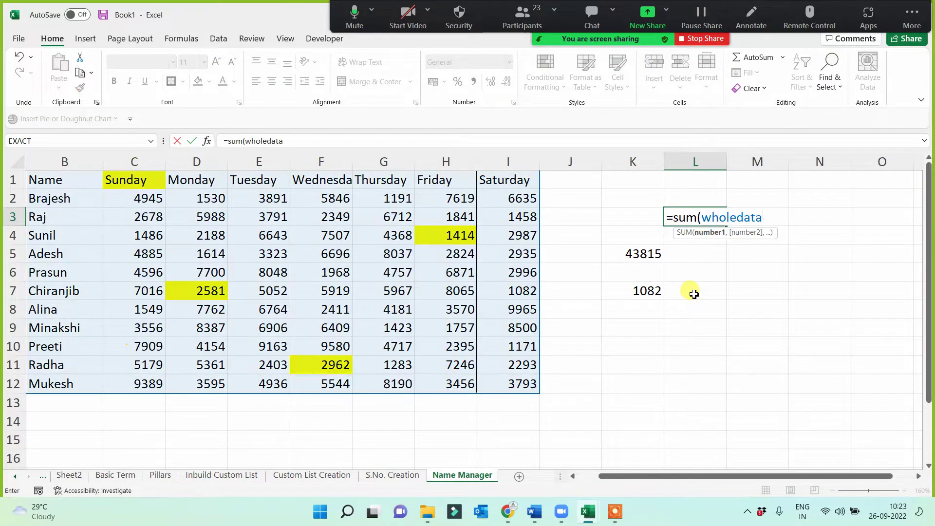
type(")")
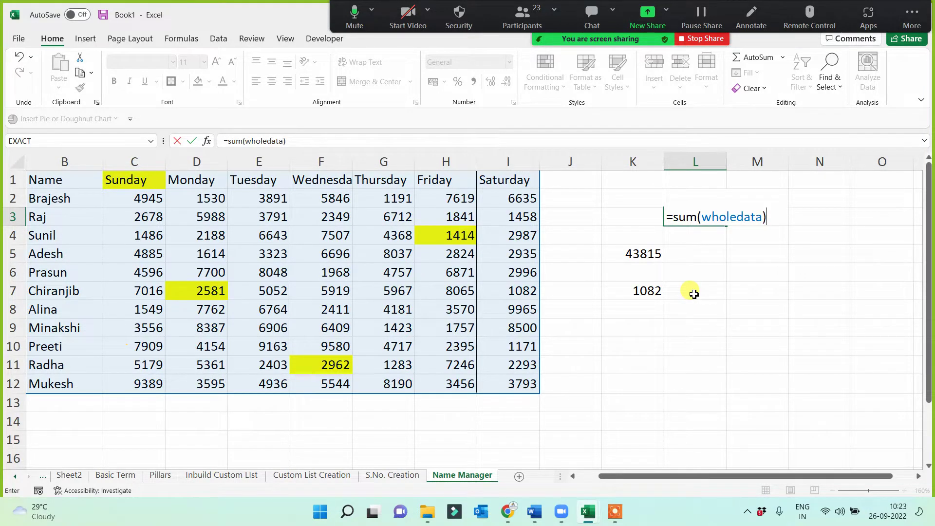
key("Return")
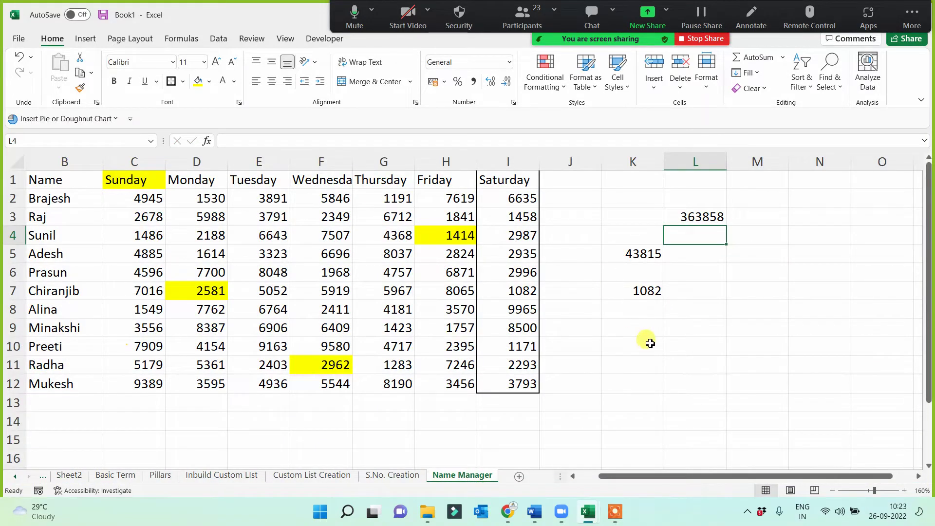
Clear the contents of K3:L9 to remove the sample formulas.
left_click_drag(638, 215, 638, 251)
left_click_drag(706, 306, 710, 340)
key("Delete")
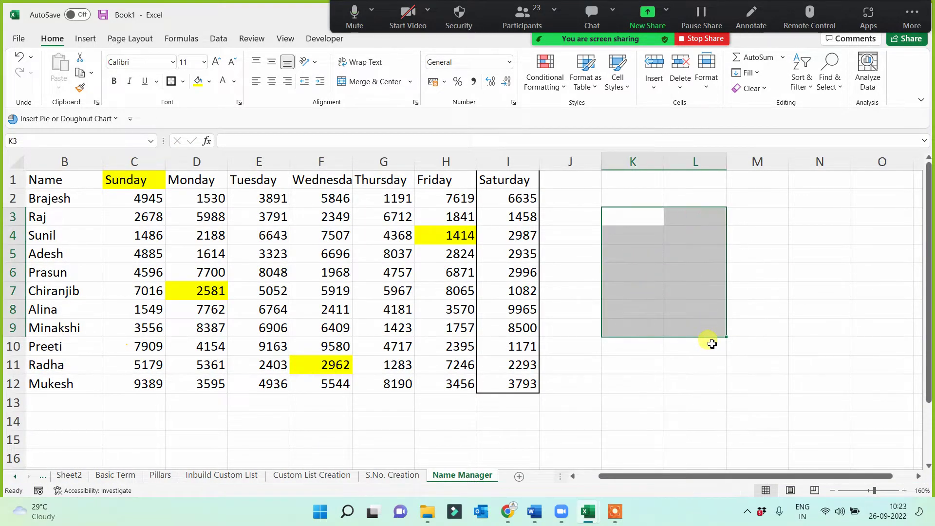
Name the row range B8:I8 after the person listed in its first cell.
left_click(701, 347)
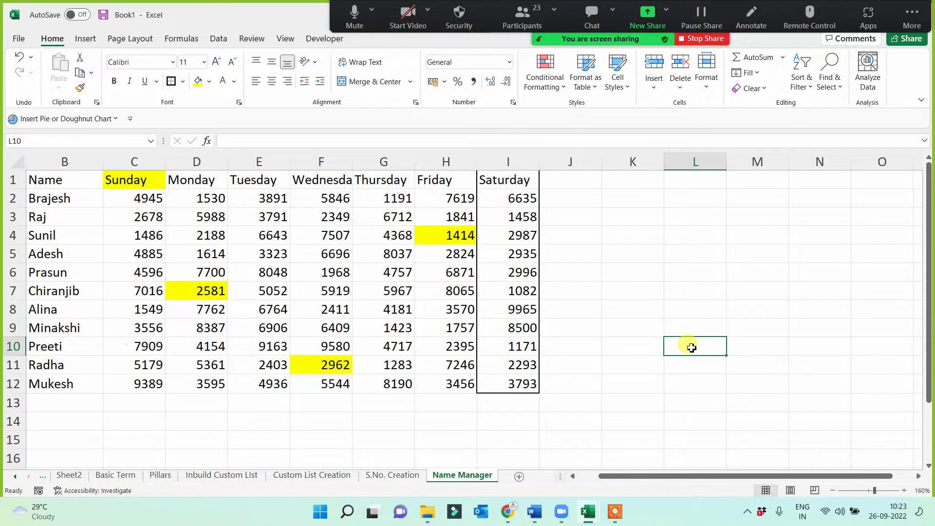
left_click(63, 308)
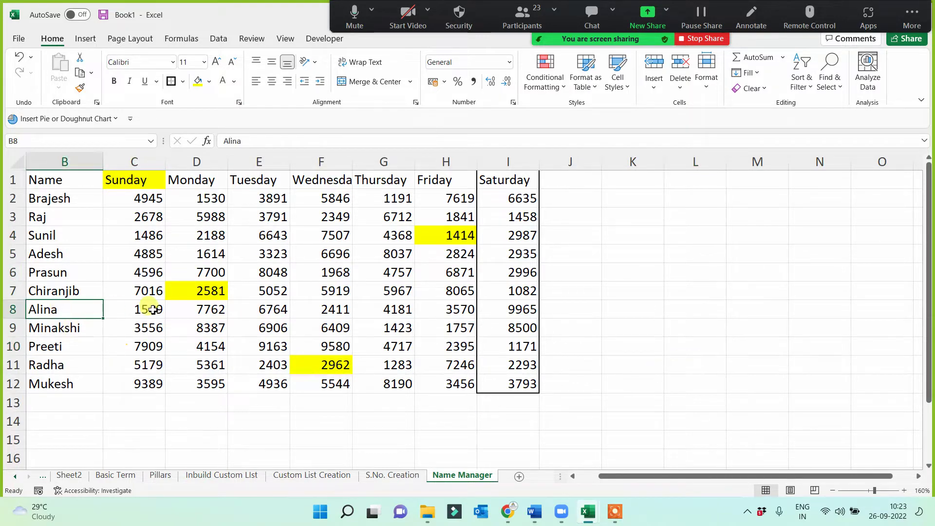
left_click_drag(152, 310, 513, 308)
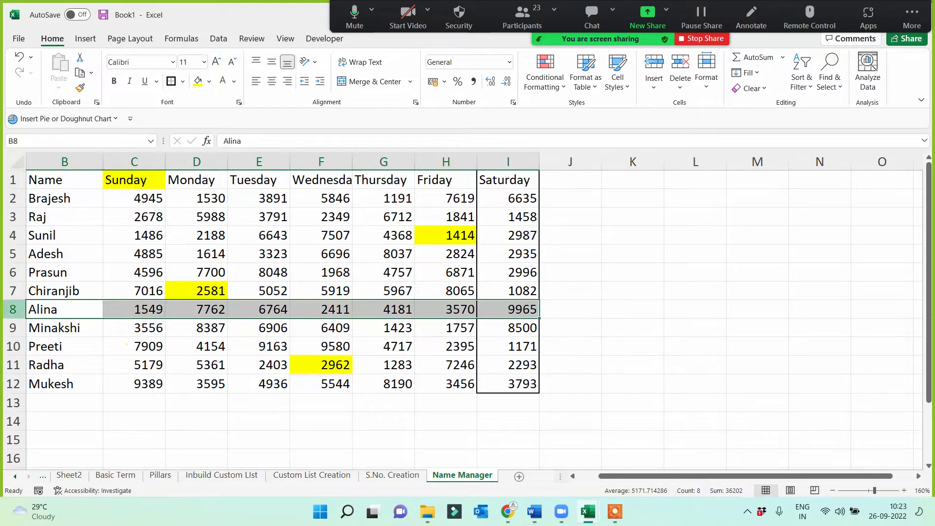
mouse_move(520, 312)
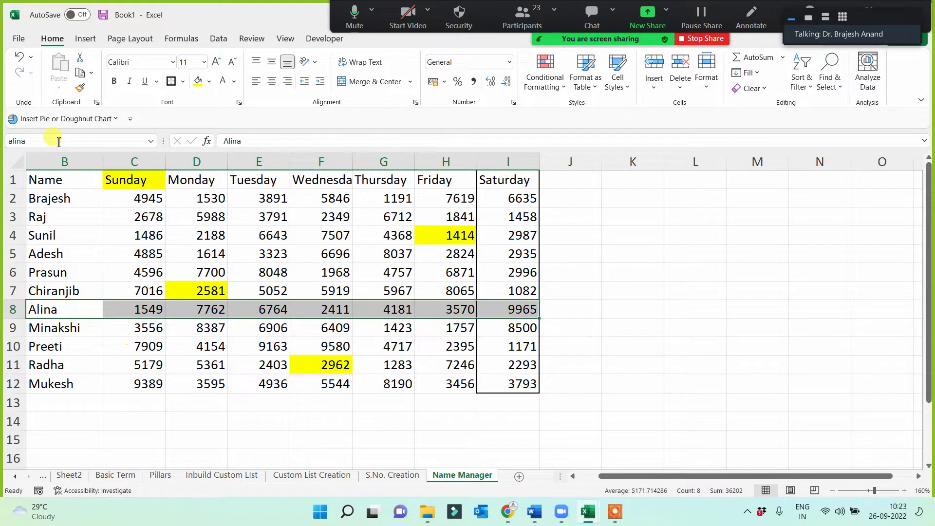
Calculate the minimum of the named row B8:I8 in cell L4 with a MIN formula using its name, and clear the cell.
left_click(667, 235)
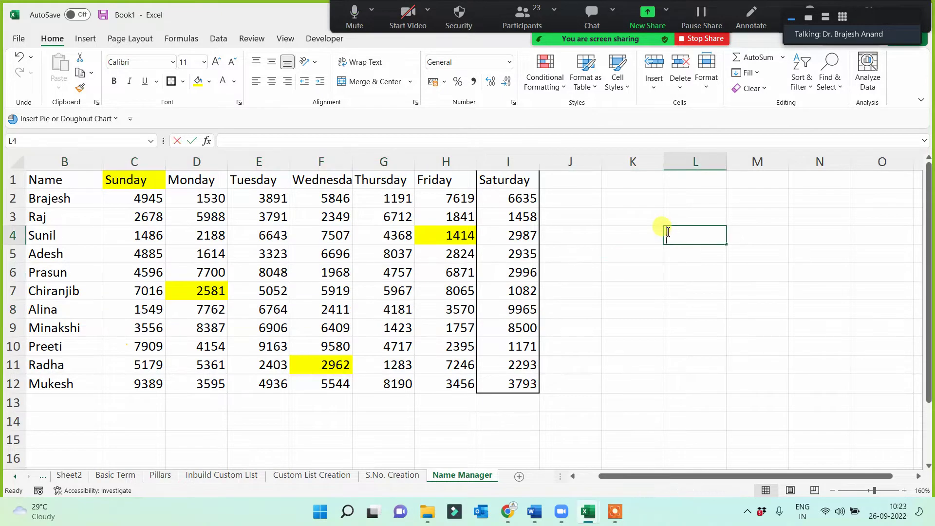
type("=min(")
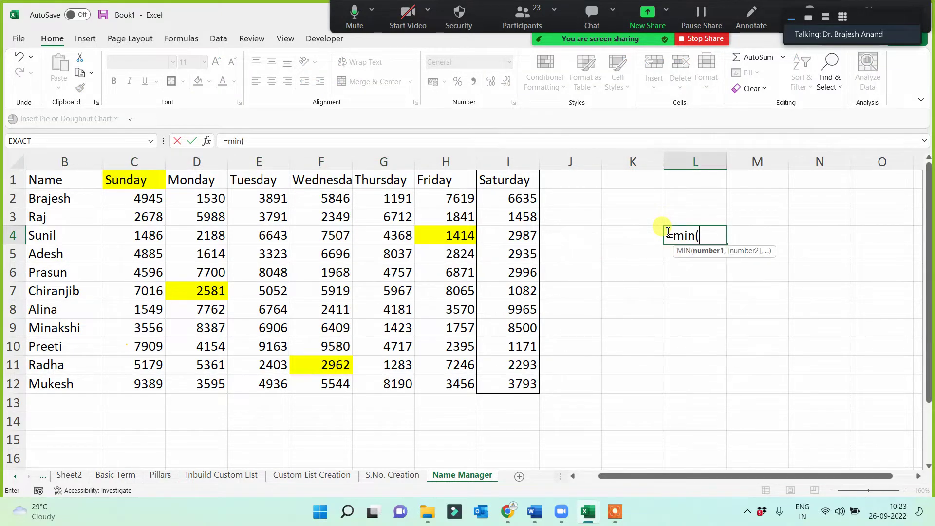
type("alina")
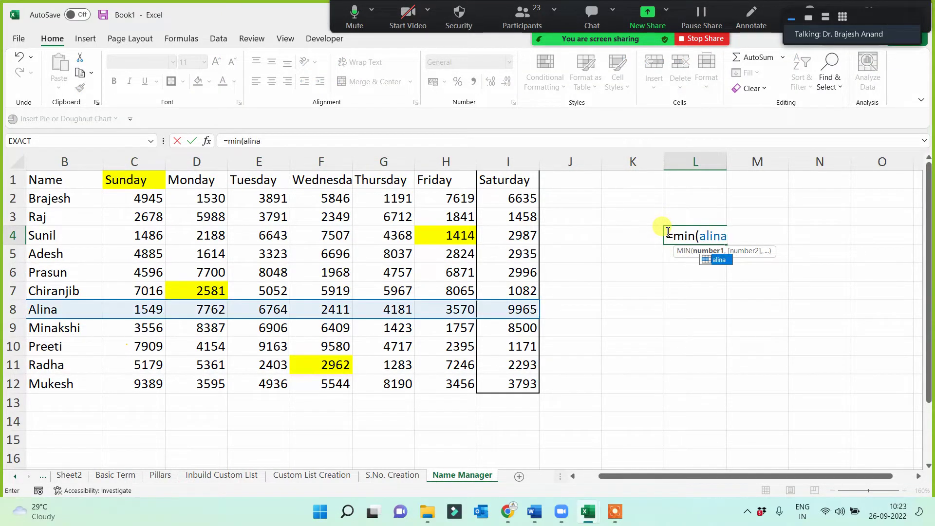
key("Tab")
key("Return")
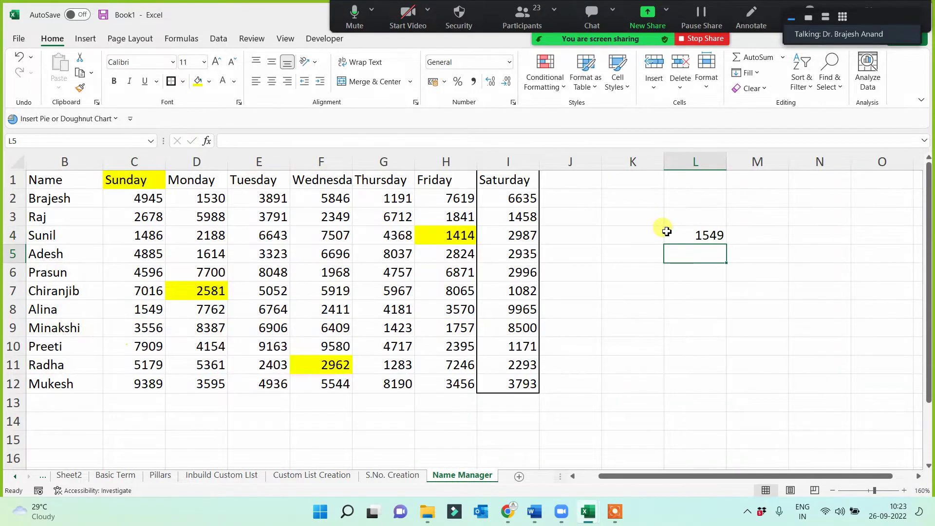
left_click(678, 234)
key("Delete")
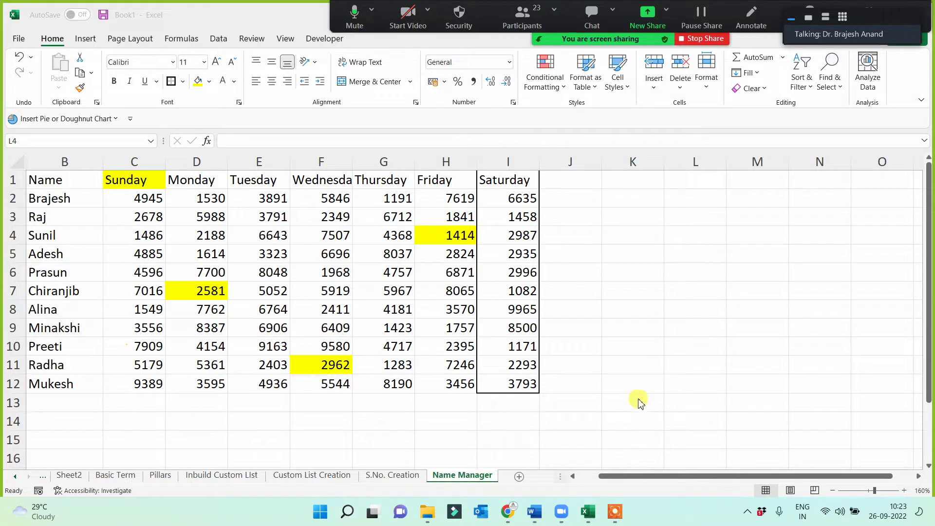
Enter the note "1. Name Box" in cell K3 and widen column K to fit it.
left_click(608, 214)
type("1. Name Box")
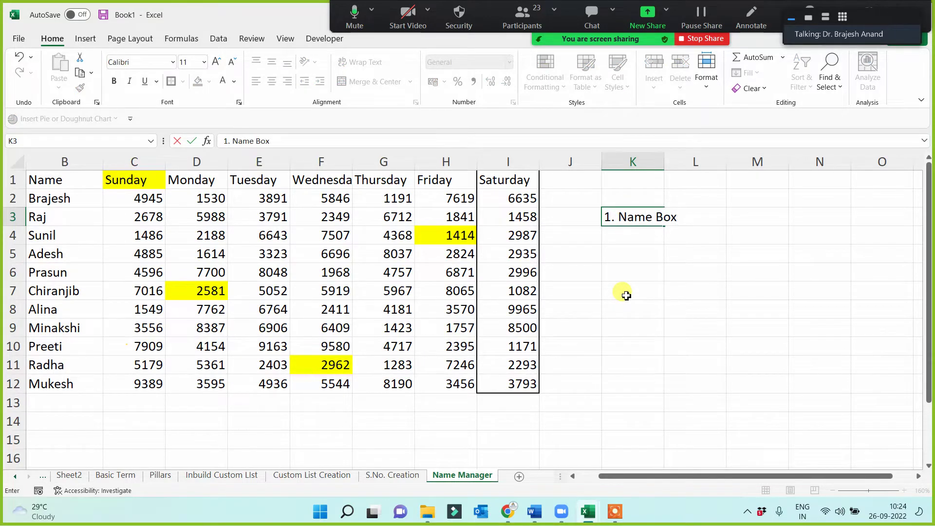
left_click(625, 296)
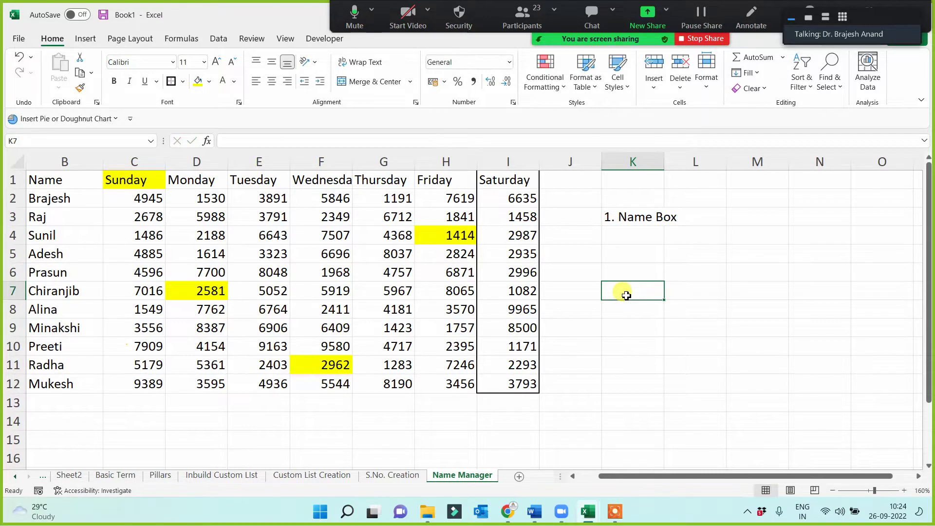
left_click_drag(664, 155, 695, 155)
Name the range E1:E12 as Tuesday.
left_click_drag(249, 179, 248, 390)
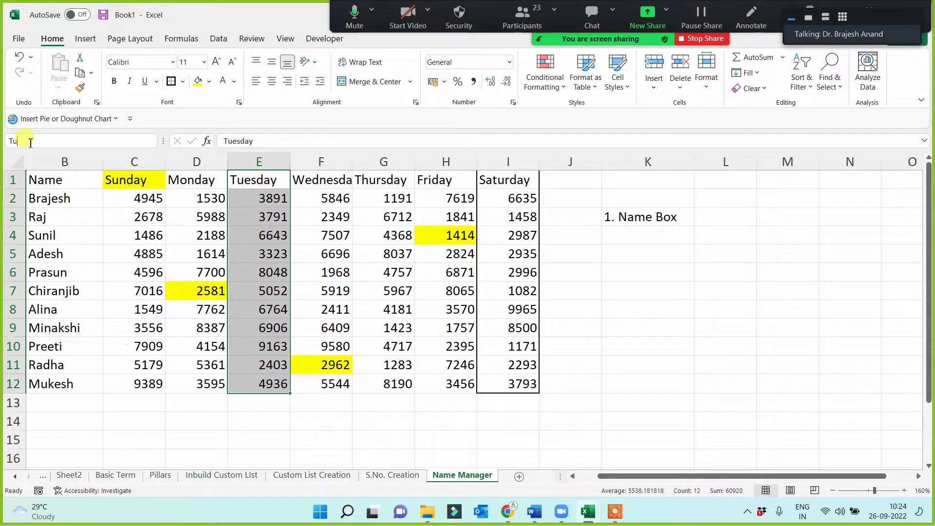
left_click(31, 141)
type("Tuesday")
key("Return")
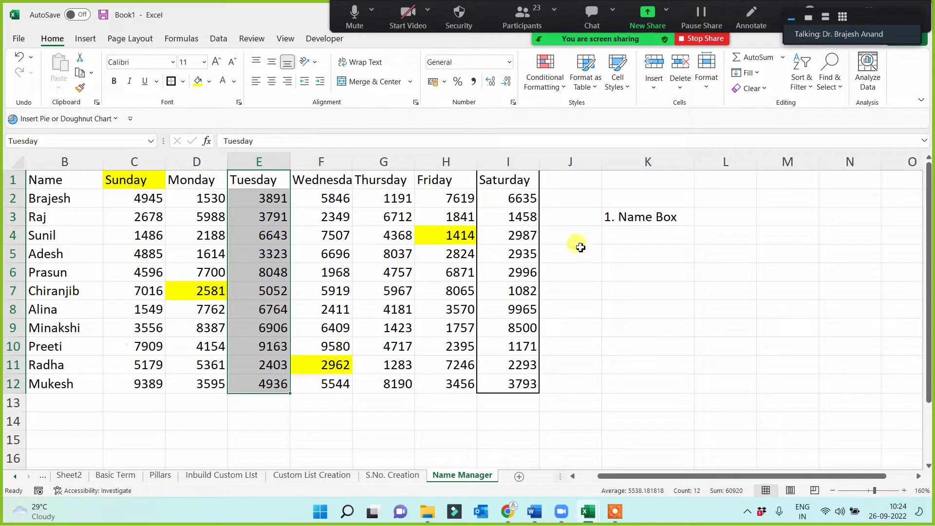
Enter the note "2. Formulas Tab- Define Name" in cell K4 and autofit column K to its contents.
left_click(628, 240)
type("2")
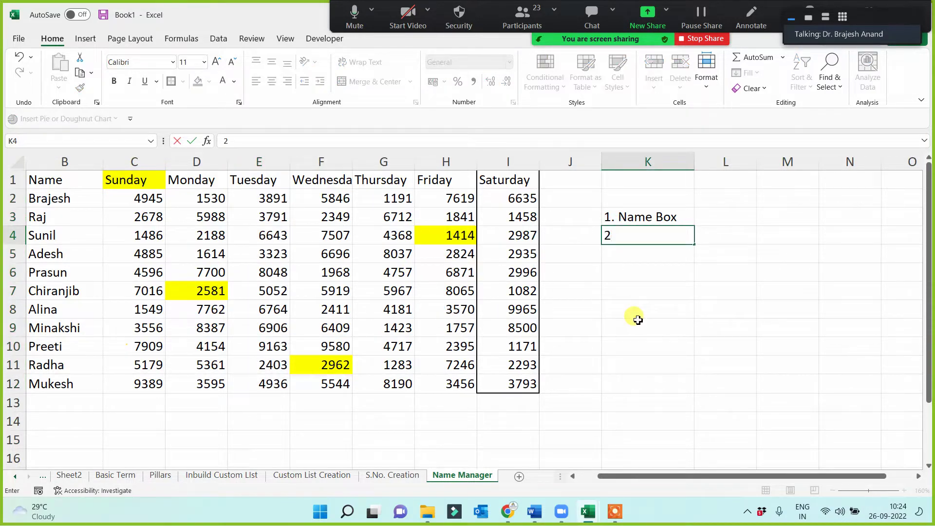
type(". Formulas ")
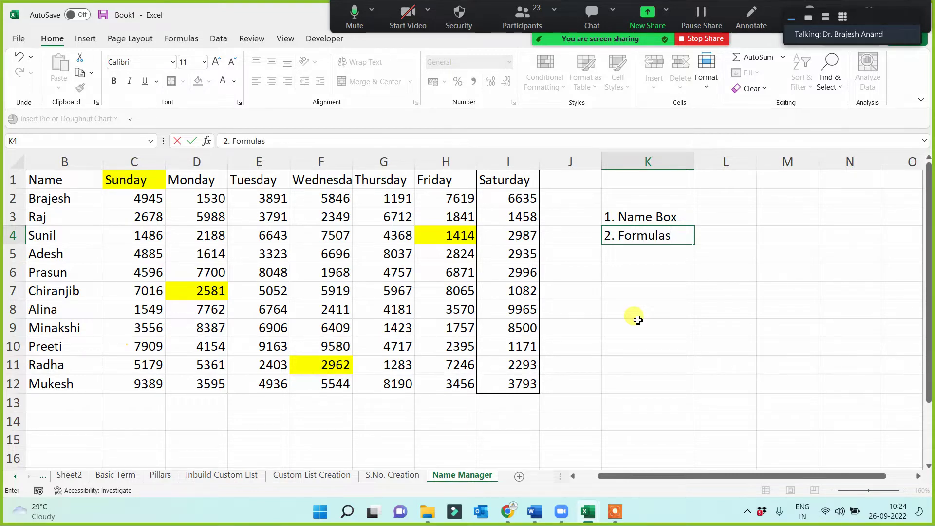
type("Tab- Define ")
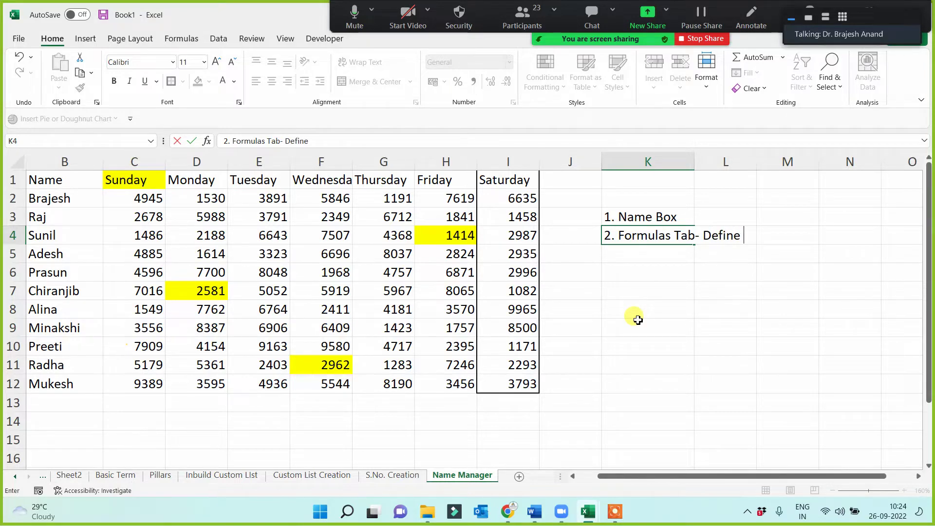
type("Name")
left_click(659, 341)
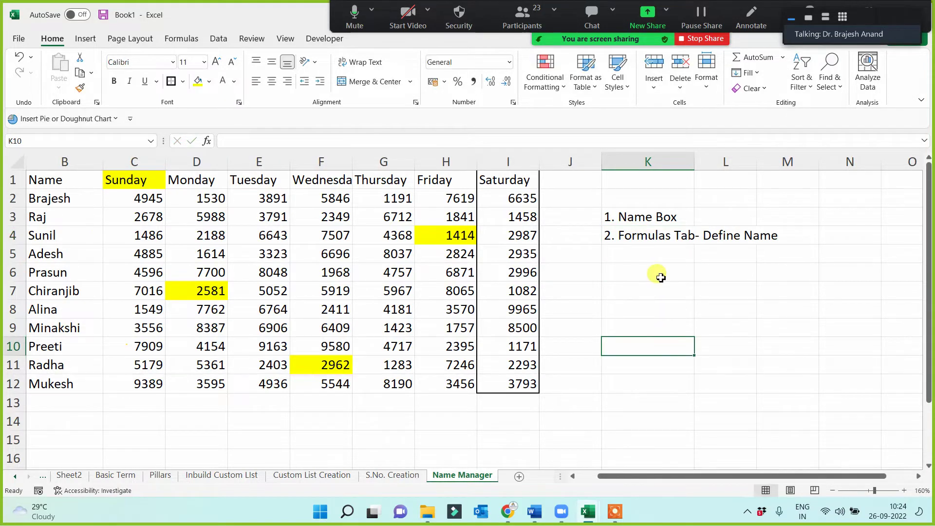
left_click(655, 236)
left_click(652, 210)
double_click(694, 161)
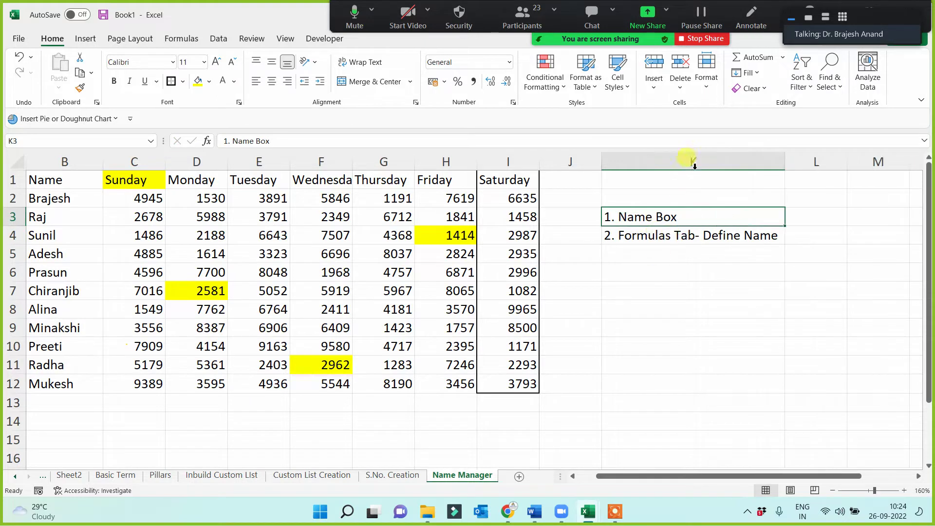
left_click(661, 325)
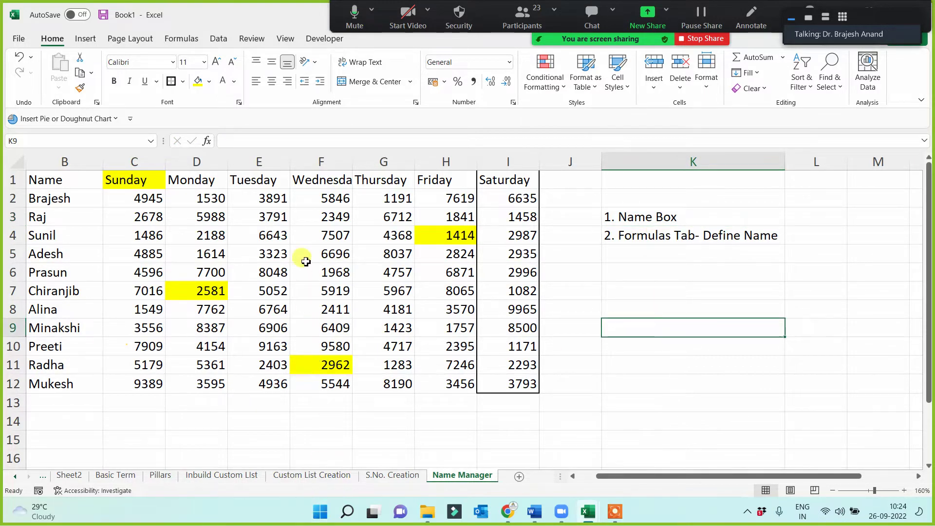
Use Define Name to name the range F1:F12 as Wednesday with workbook scope.
left_click_drag(314, 179, 306, 385)
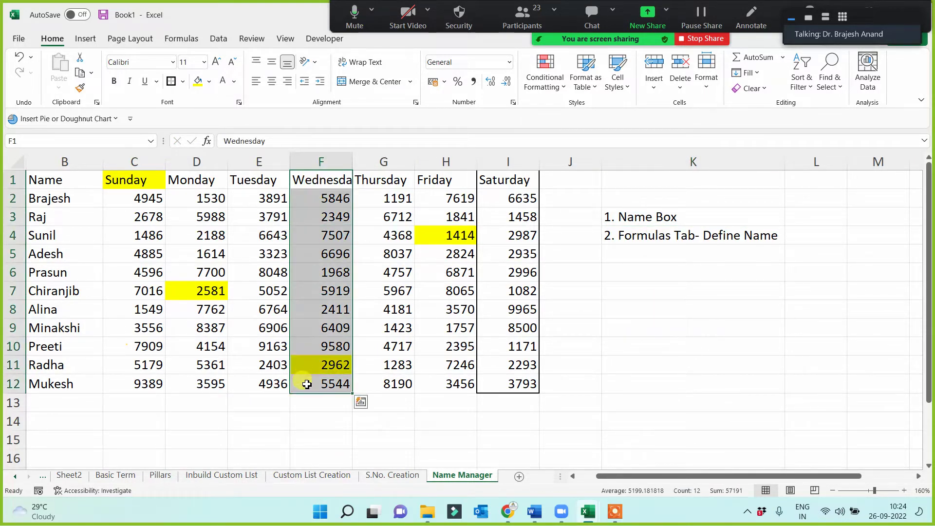
left_click(174, 39)
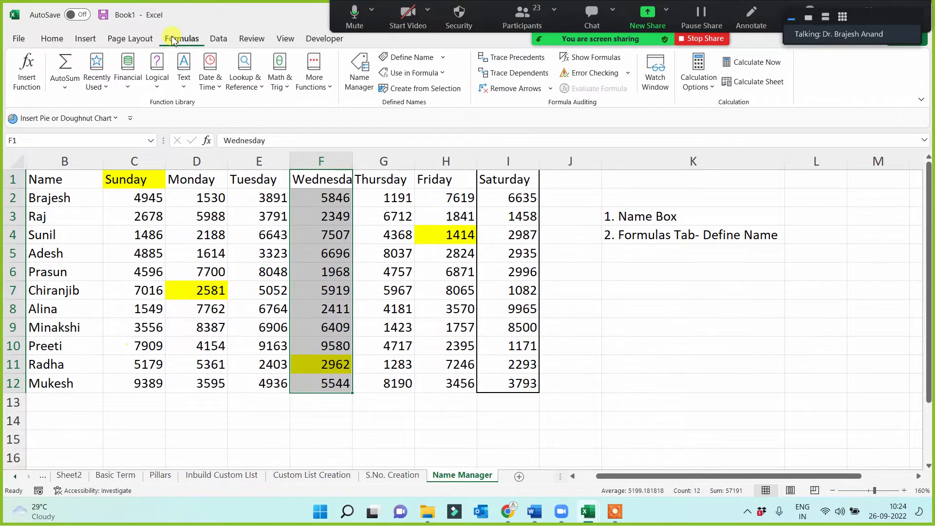
left_click(407, 58)
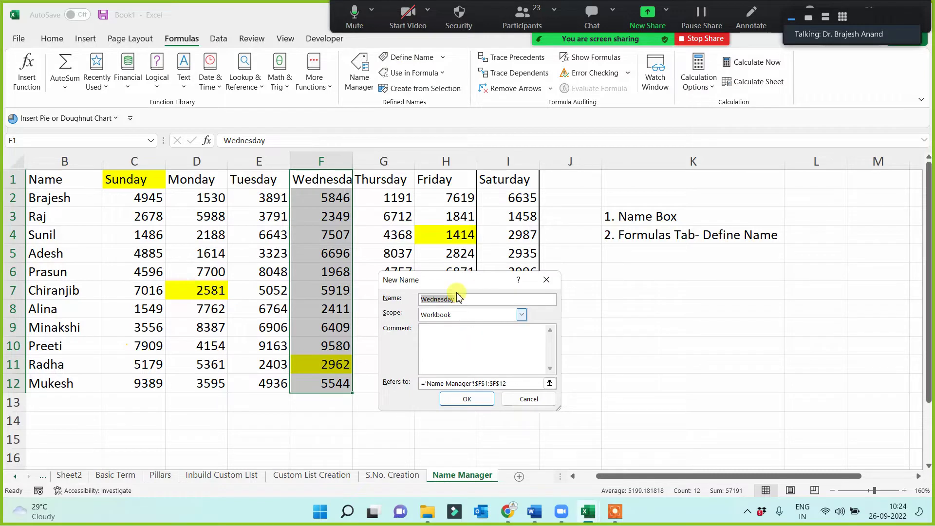
key("End")
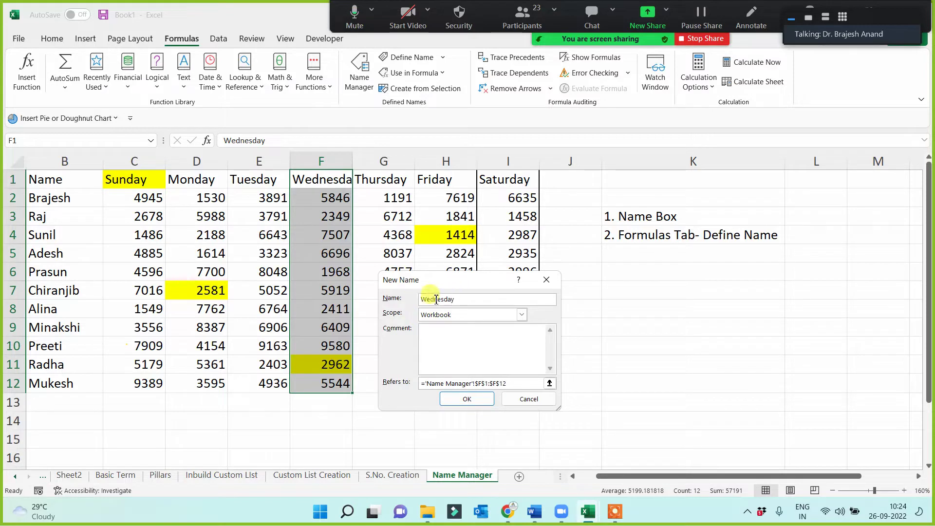
left_click(466, 399)
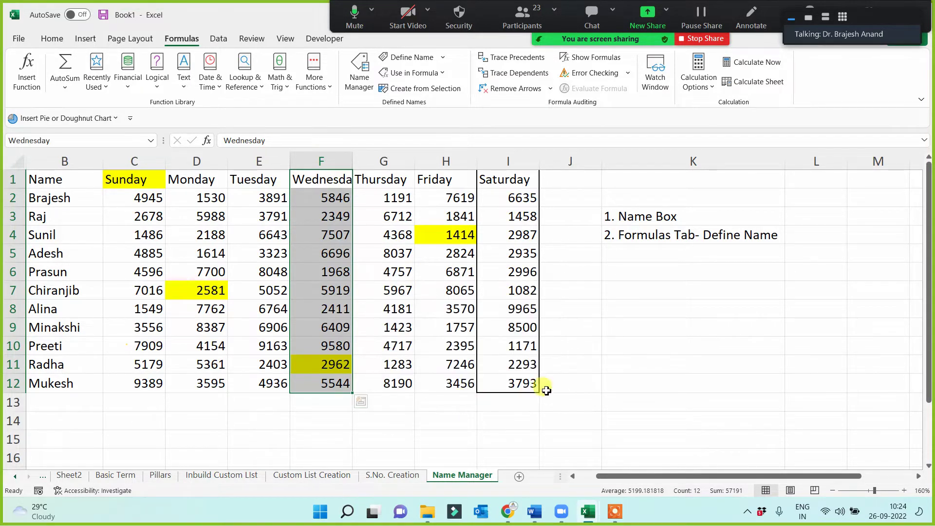
Use Define Name on the row range B10:I10, accepting the suggested name from its first cell with workbook scope.
left_click(670, 236)
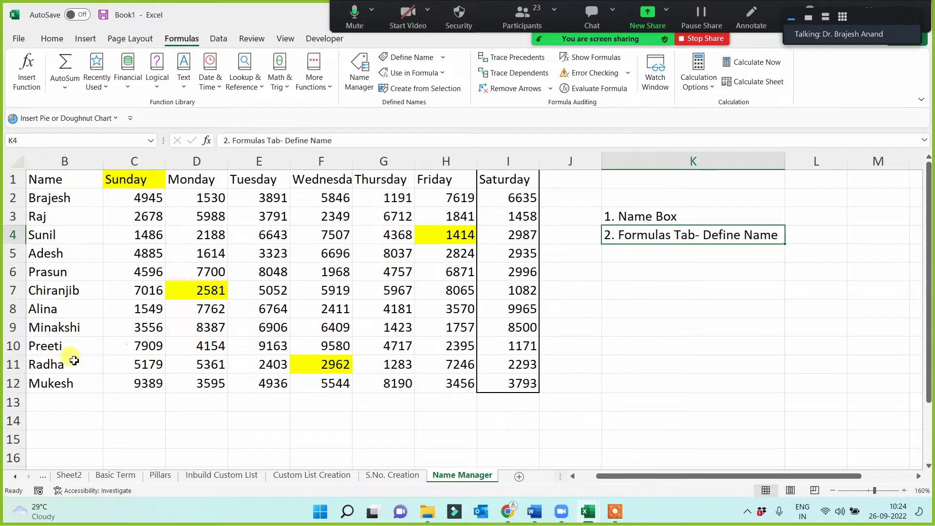
left_click_drag(58, 345, 506, 343)
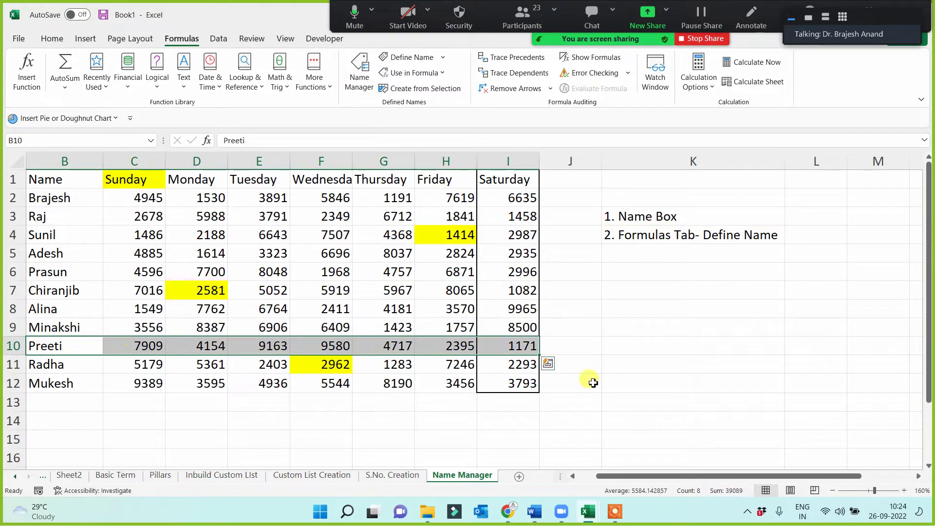
left_click(416, 57)
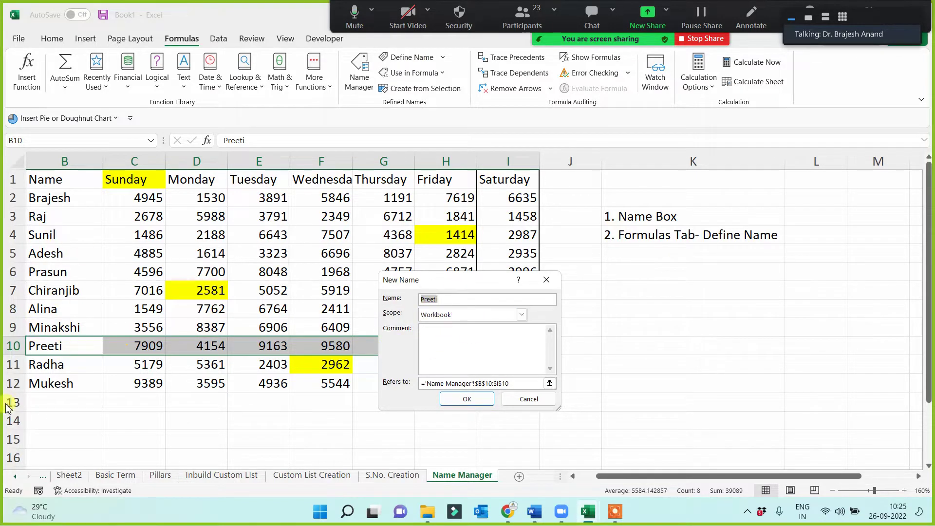
left_click(467, 400)
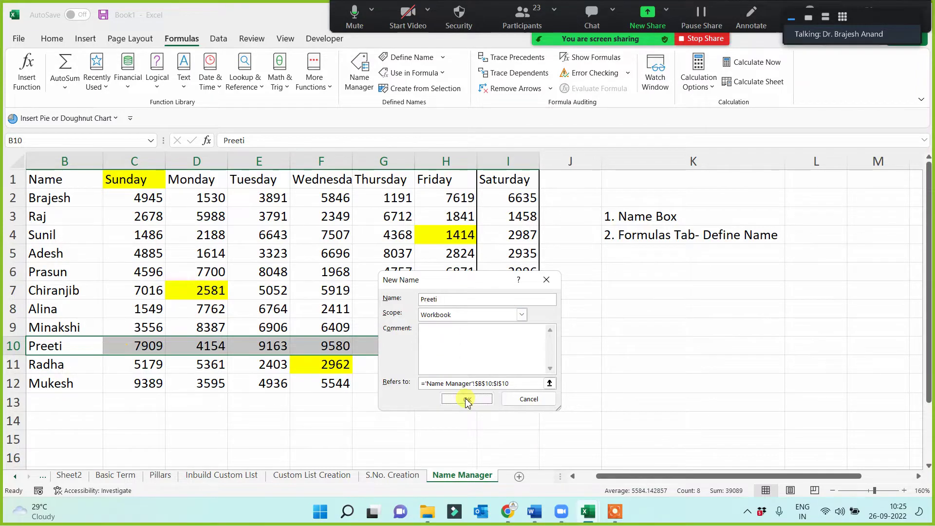
Start a third list item in cell K5 by entering "3." below the two naming methods.
left_click(662, 214)
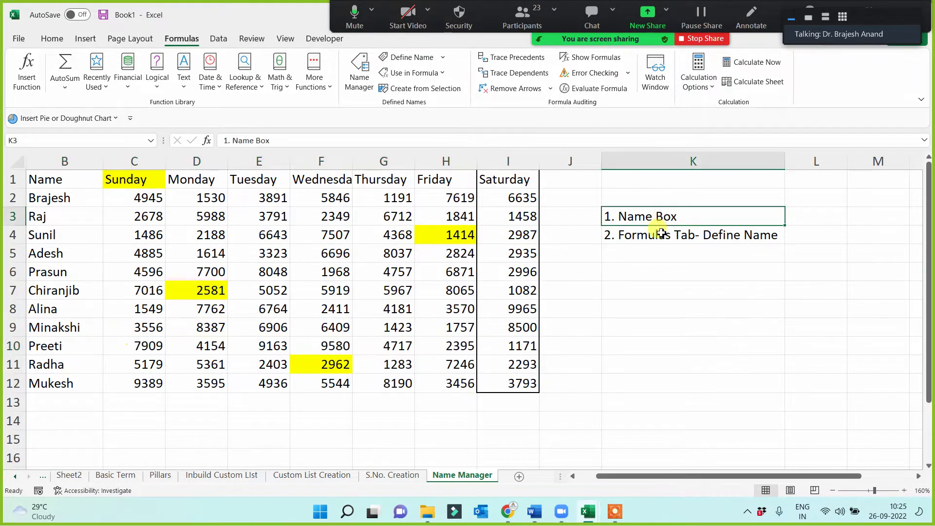
left_click(661, 233)
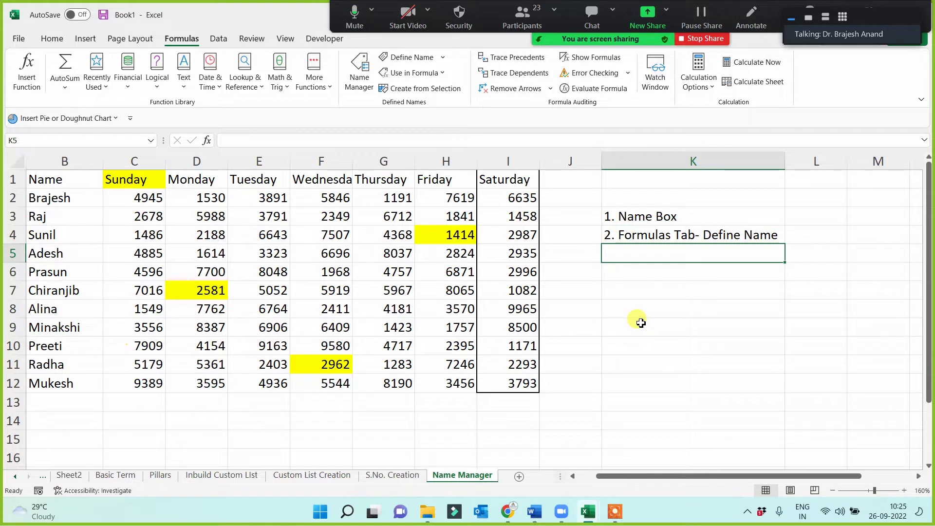
type("3")
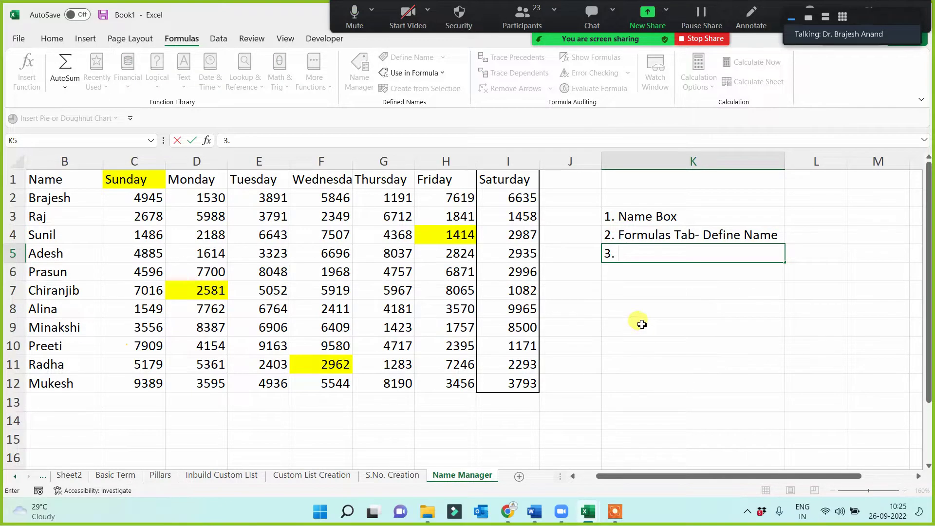
type(".")
left_click(642, 324)
left_click(59, 184)
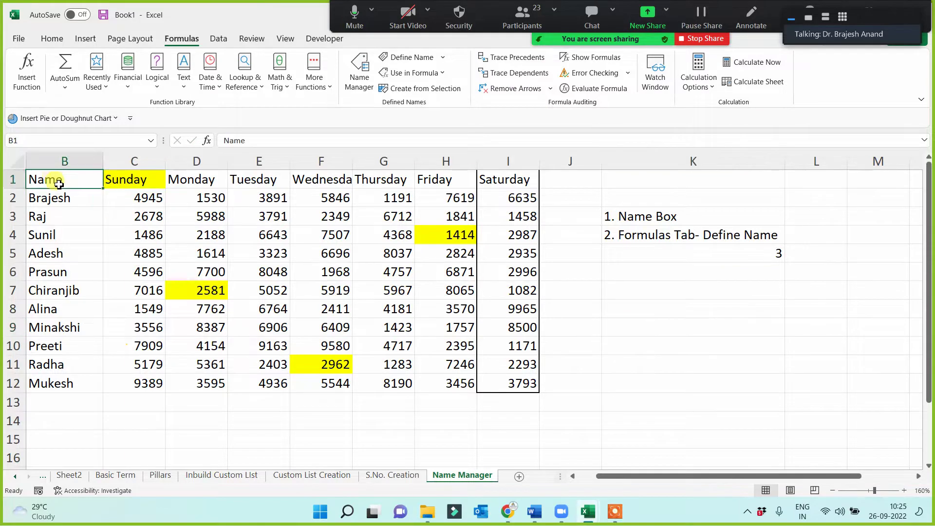
left_click_drag(59, 184, 493, 384)
left_click(693, 340)
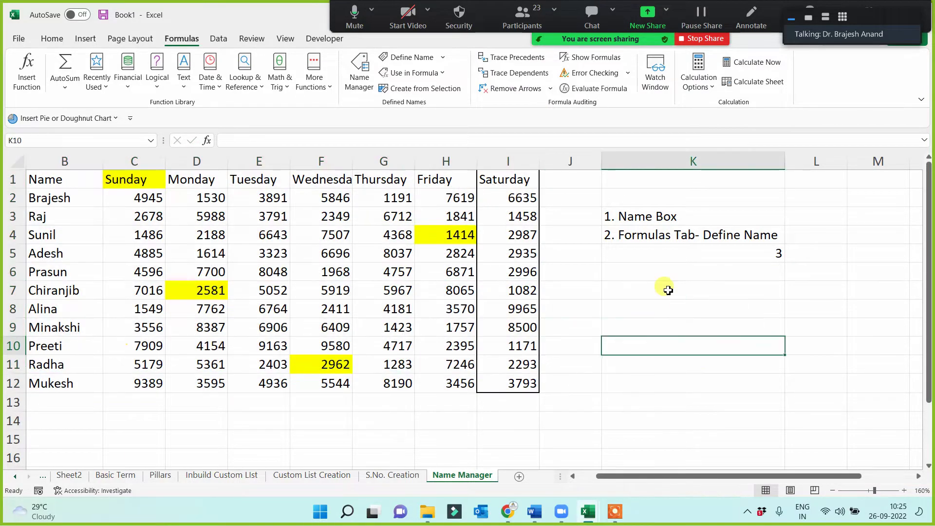
Delete the defined name Wednesday and the name given to row range B10:I10 in Name Manager.
left_click(652, 253)
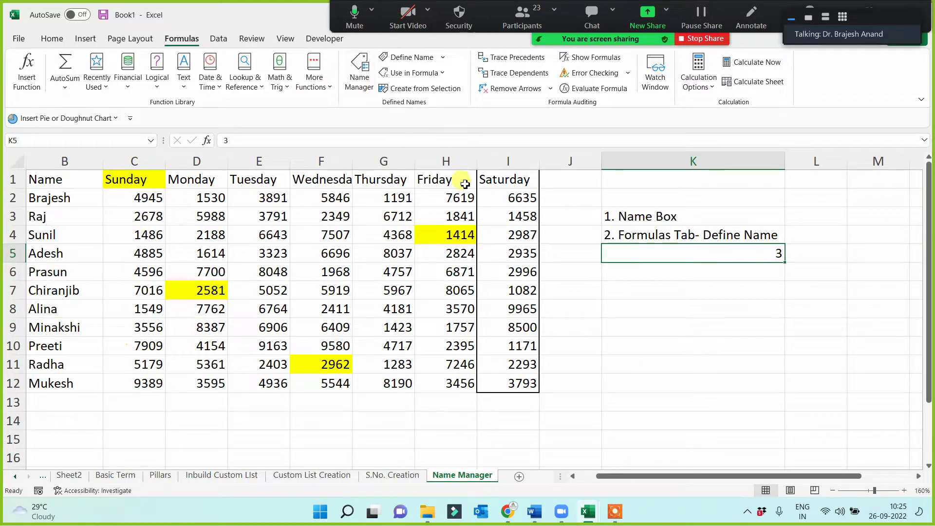
left_click(356, 76)
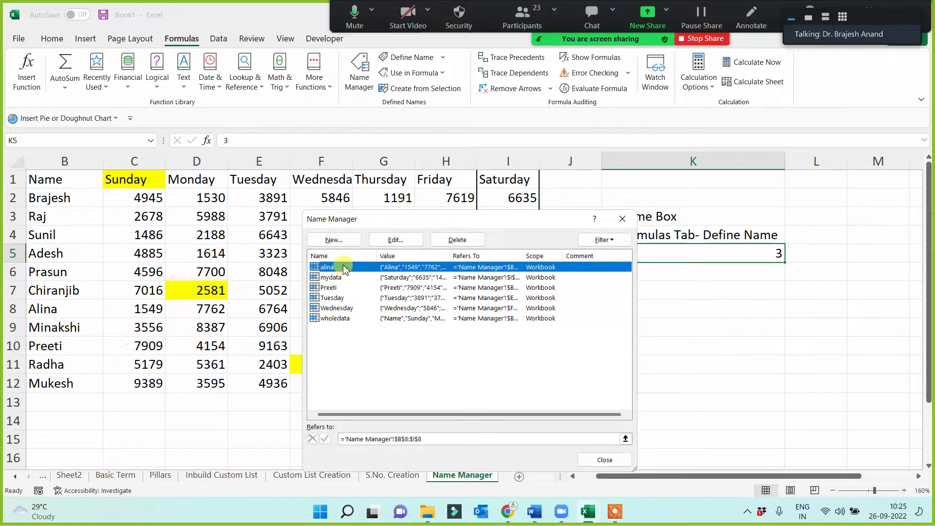
left_click(340, 309)
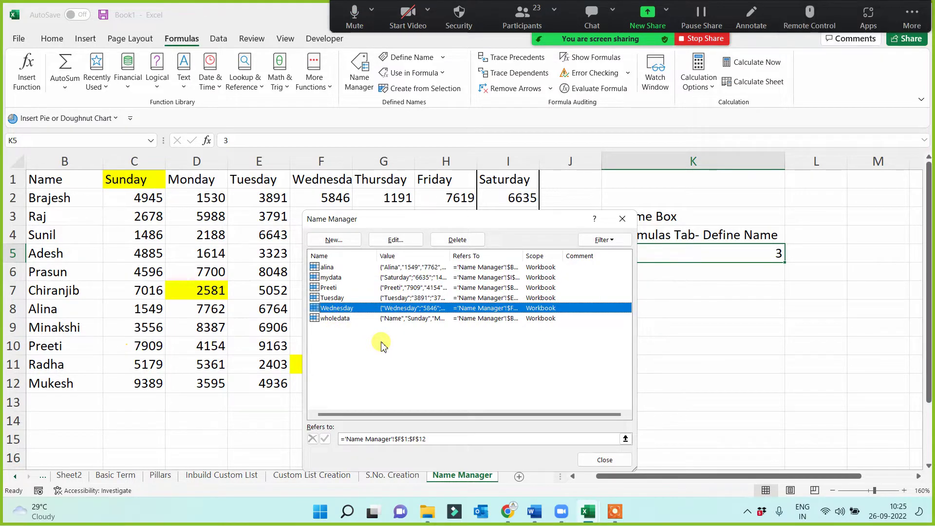
left_click(457, 239)
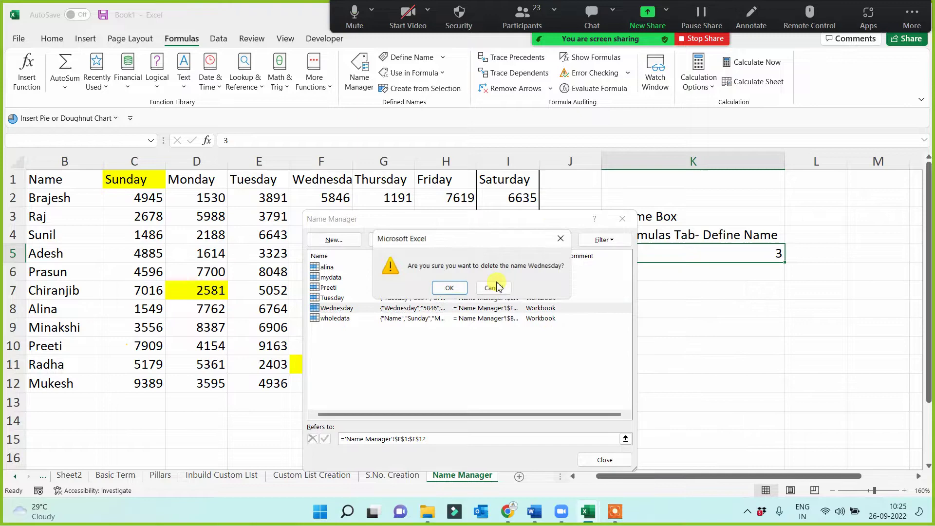
left_click(449, 287)
left_click(349, 288)
left_click(457, 239)
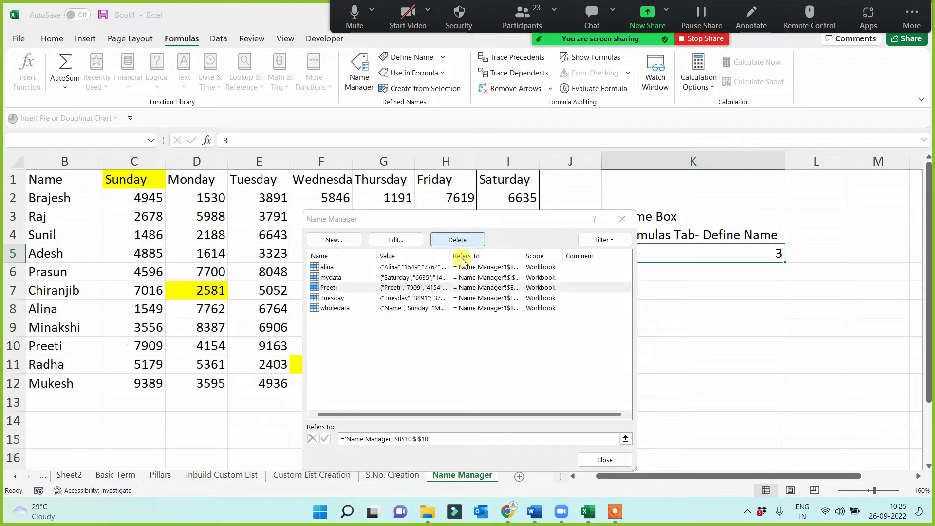
left_click(444, 288)
Delete all the remaining defined names together, and reopen Name Manager to check the list.
left_click_drag(398, 371, 275, 237)
left_click(458, 239)
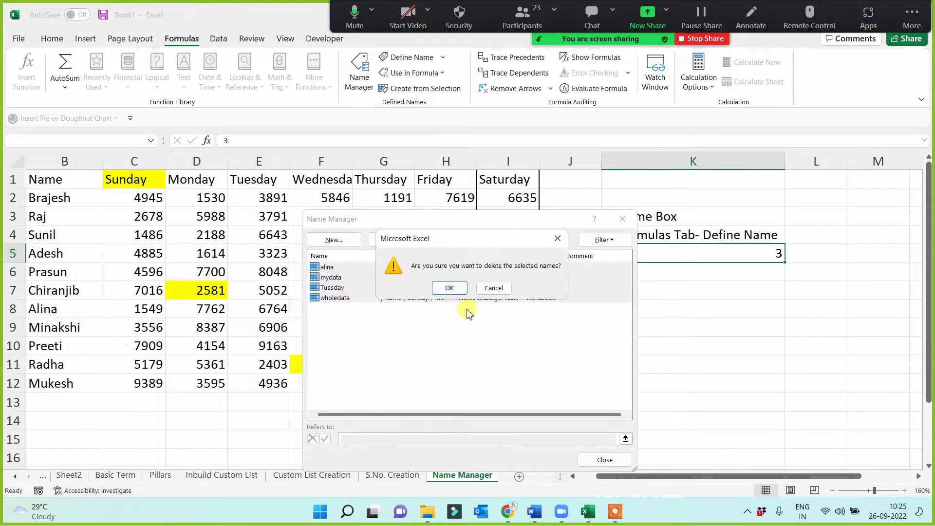
left_click(451, 291)
left_click(598, 459)
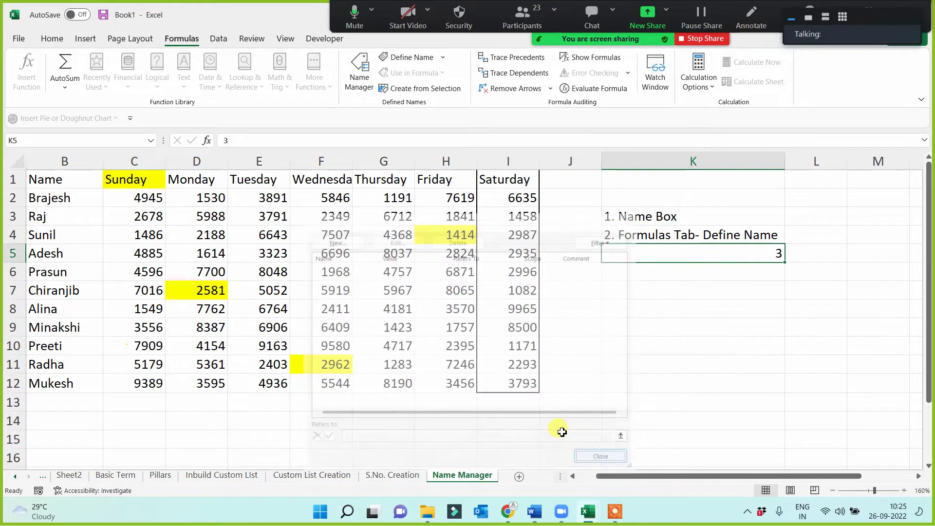
left_click(470, 419)
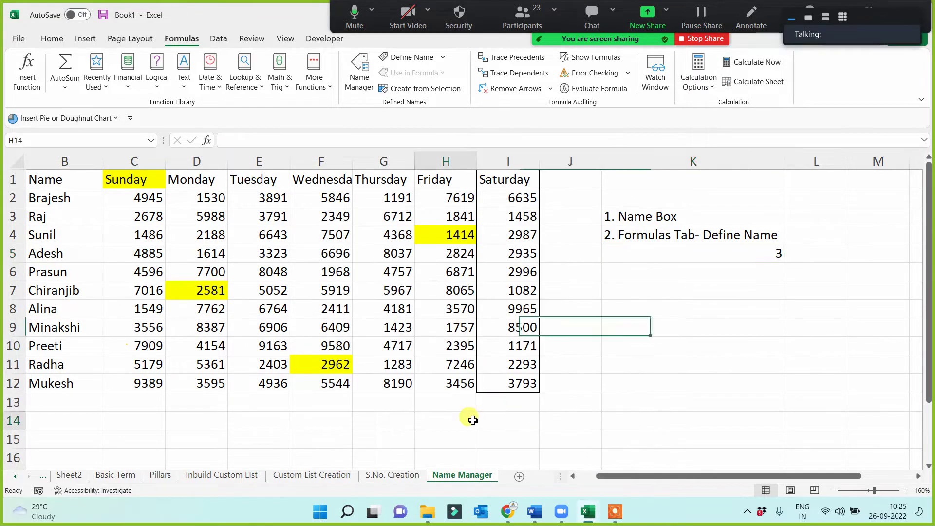
left_click(360, 81)
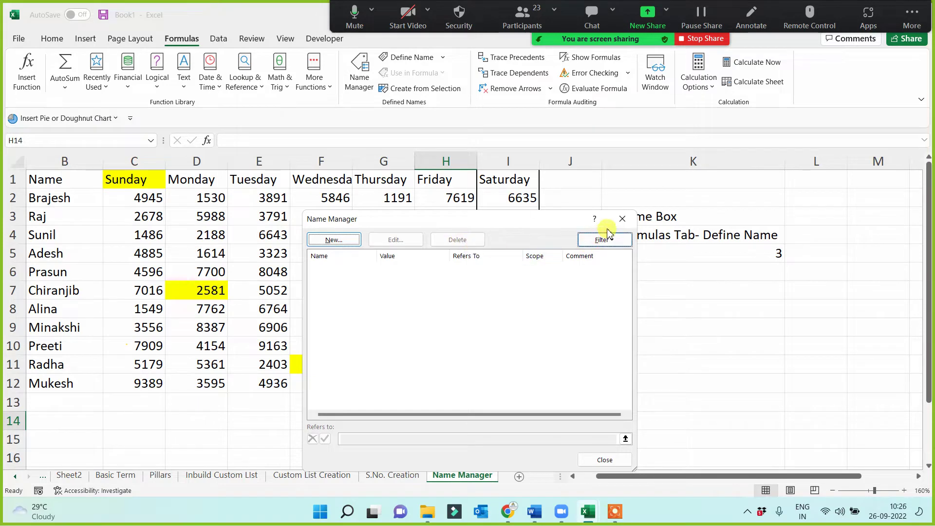
left_click(622, 219)
left_click(632, 329)
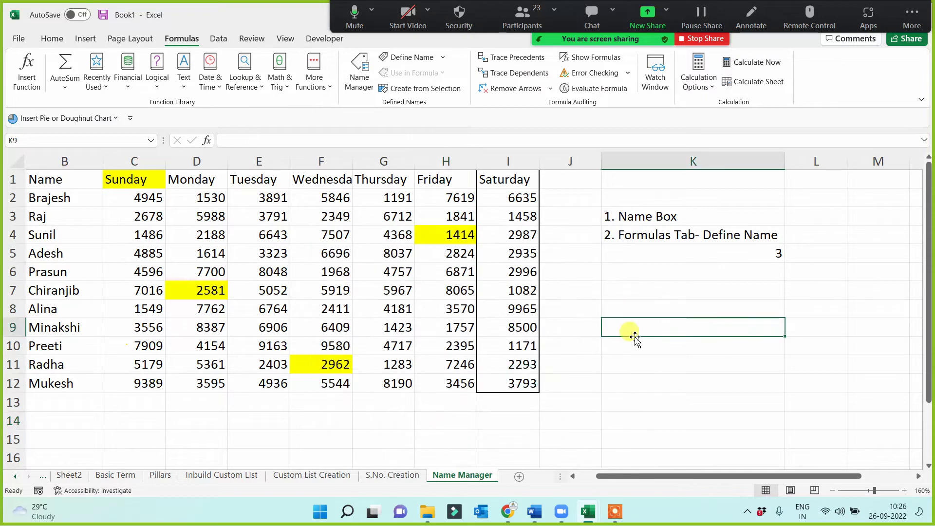
Create the name Friday for the range H1:H12 through Name Manager, with workbook scope.
left_click(653, 251)
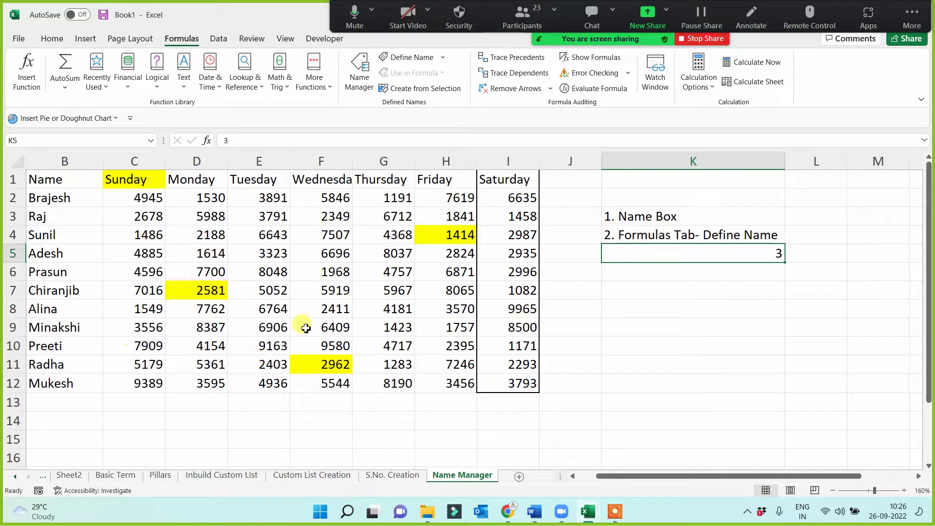
left_click_drag(445, 180, 443, 386)
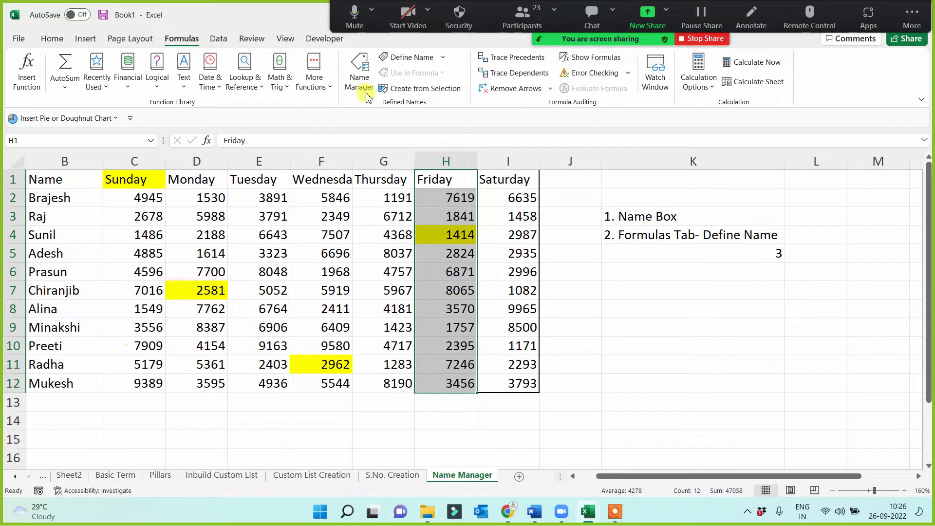
left_click(360, 78)
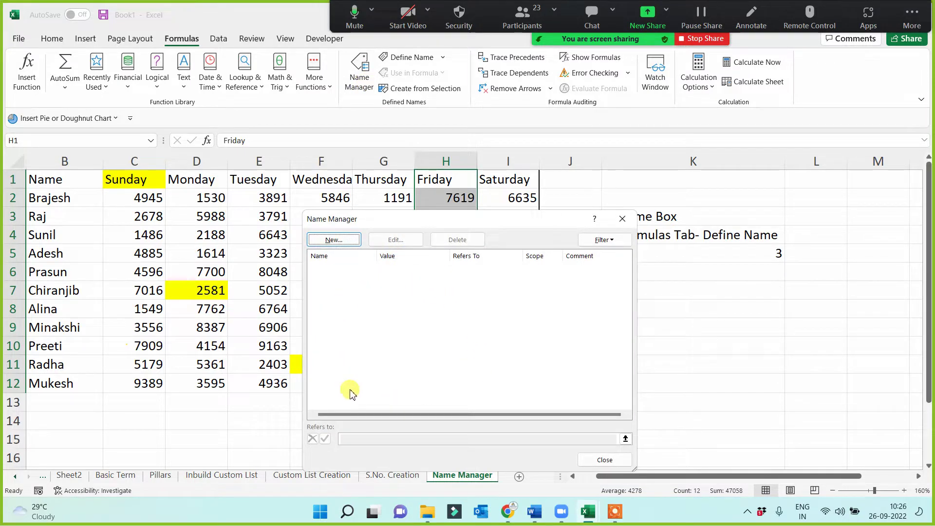
left_click(334, 239)
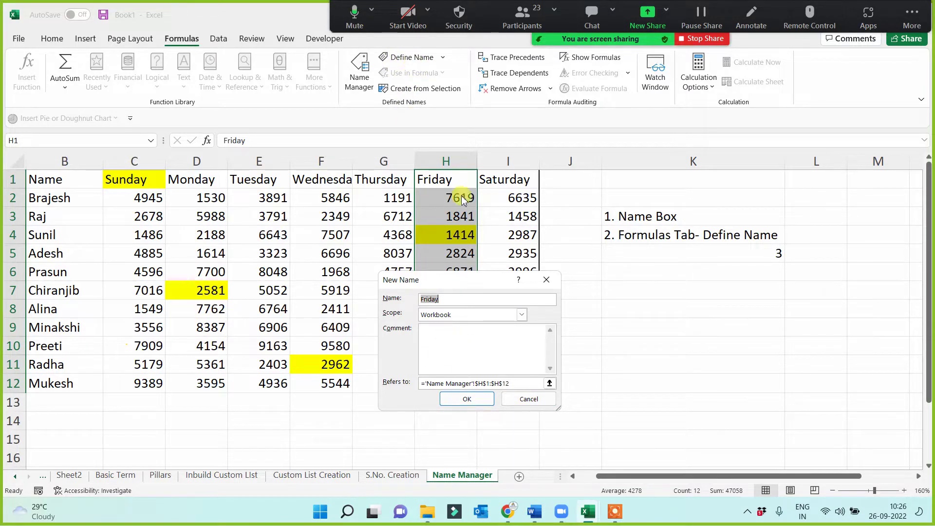
left_click(468, 398)
key("ctrl+F3")
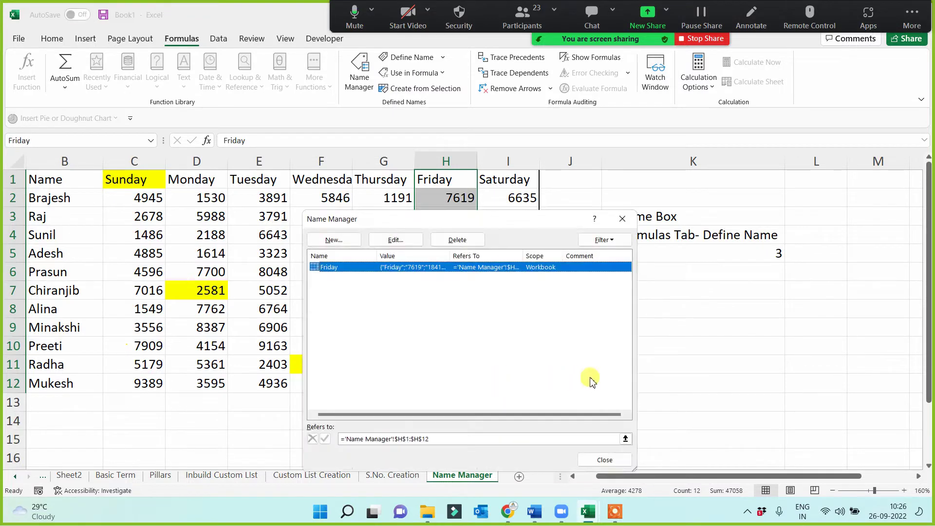
left_click(604, 460)
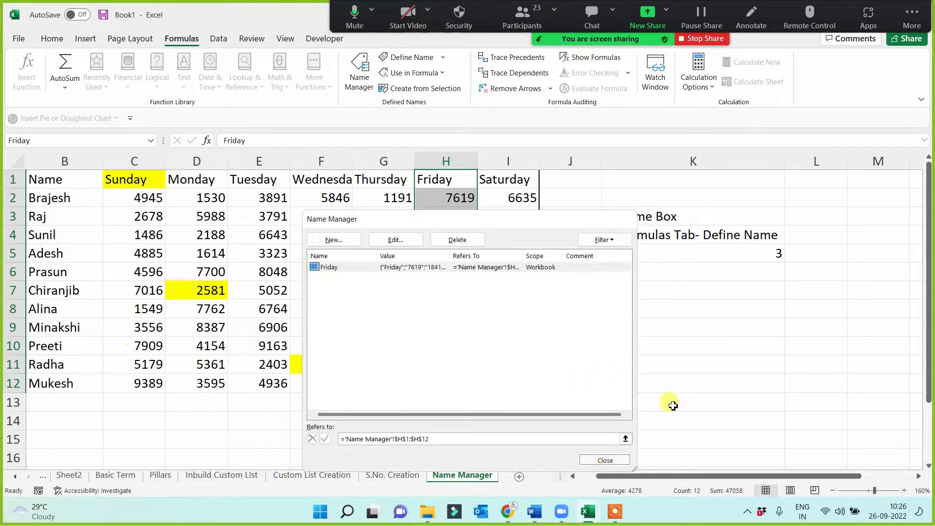
left_click(682, 382)
Create the name Thursday for the range G1:G12 through Name Manager, with workbook scope.
left_click_drag(374, 187, 363, 382)
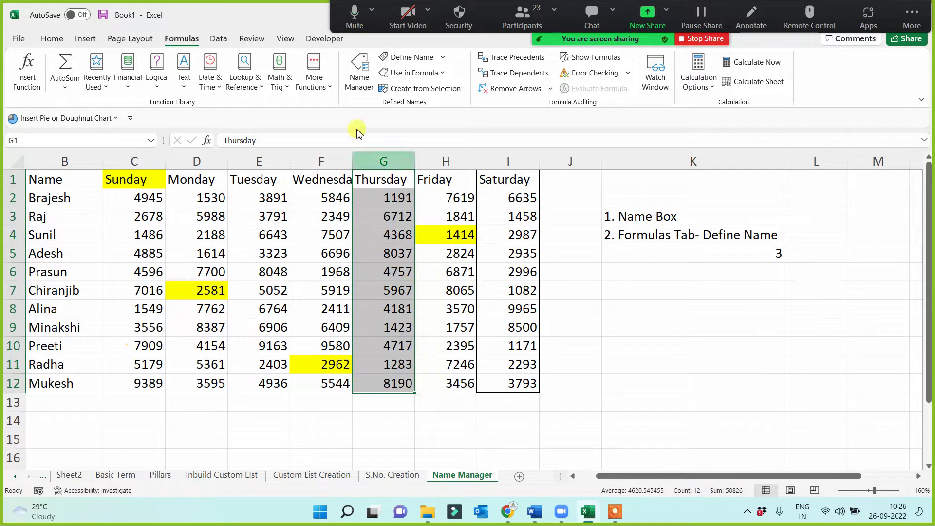
left_click(359, 77)
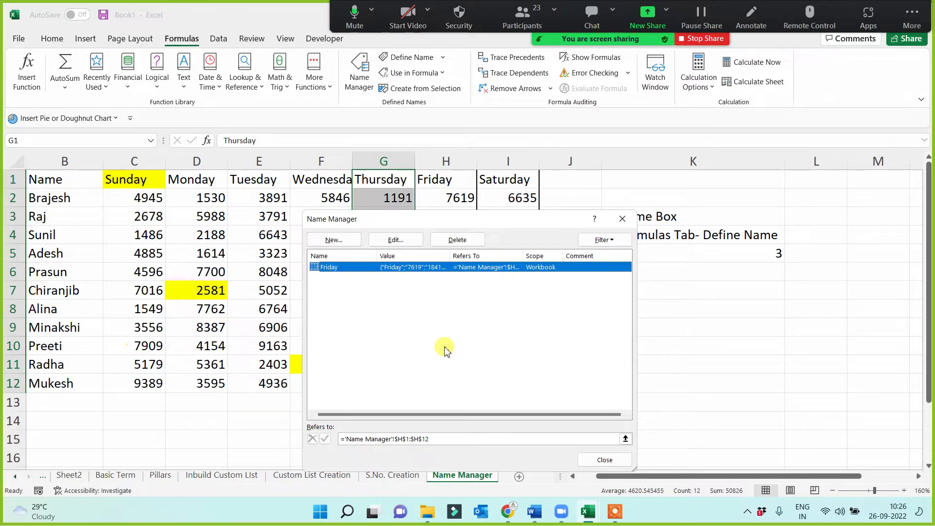
left_click(333, 240)
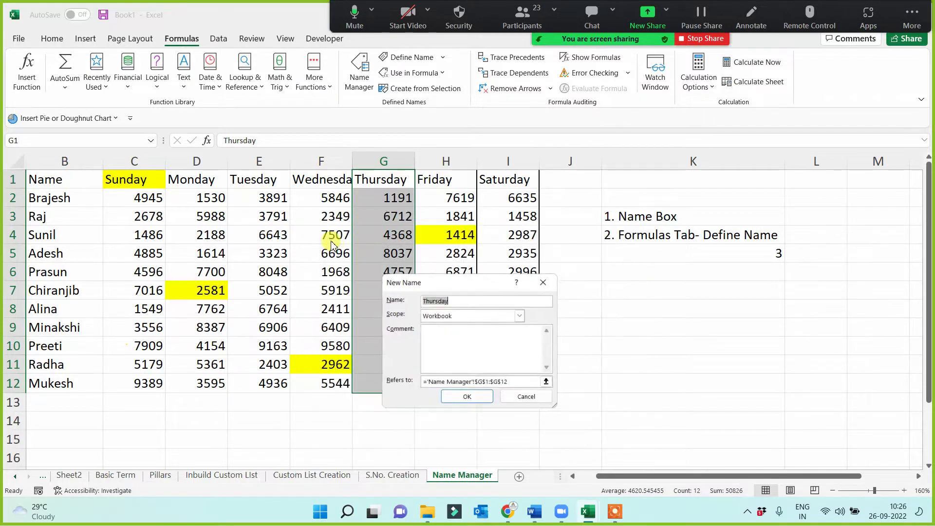
left_click(467, 398)
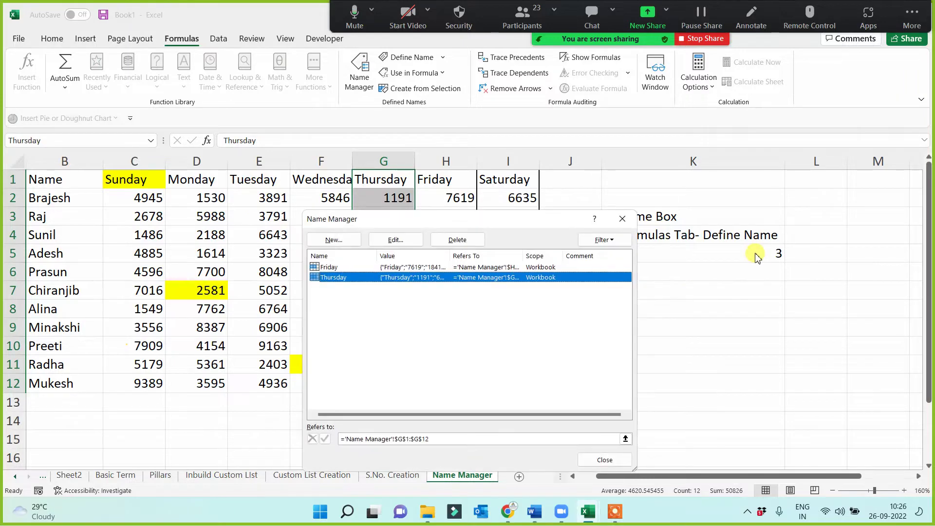
left_click(623, 216)
Complete the third list item in cell K5 as "3. Name Manager".
left_click(733, 256)
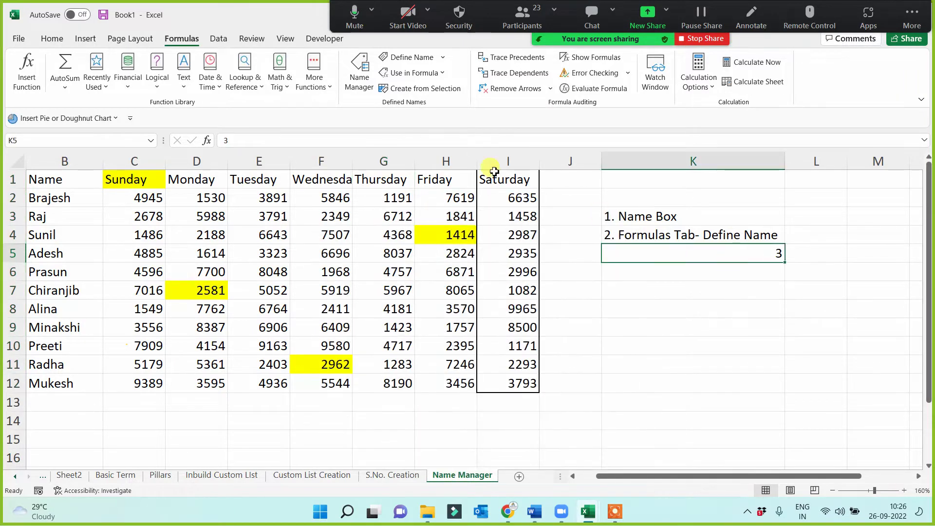
left_click(240, 139)
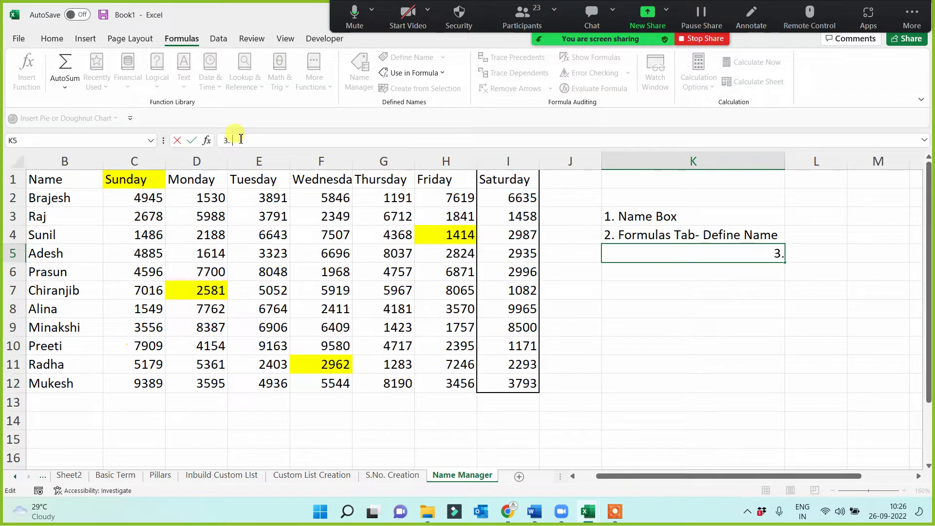
type(". Name ")
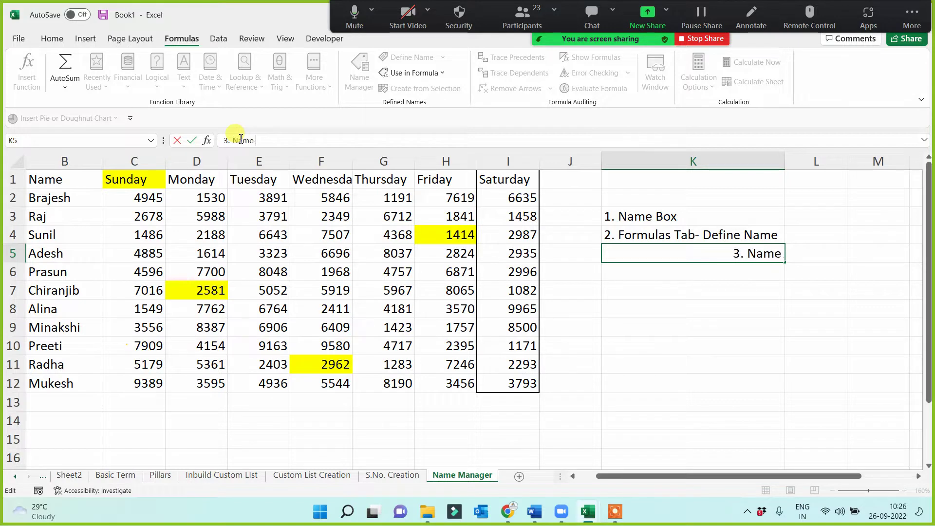
type("Mabnager")
key("BackSpace")
key("BackSpace")
key("BackSpace")
key("BackSpace")
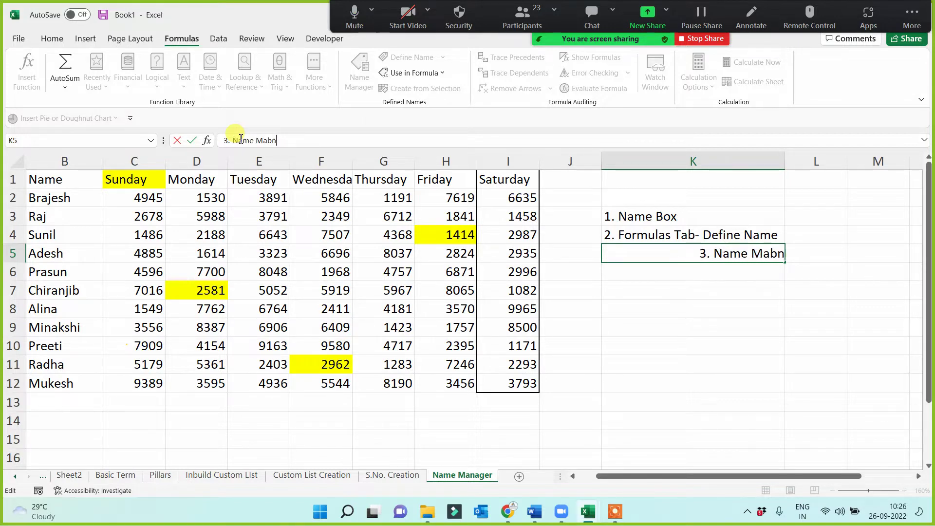
key("BackSpace")
key("BackSpace")
type("nager")
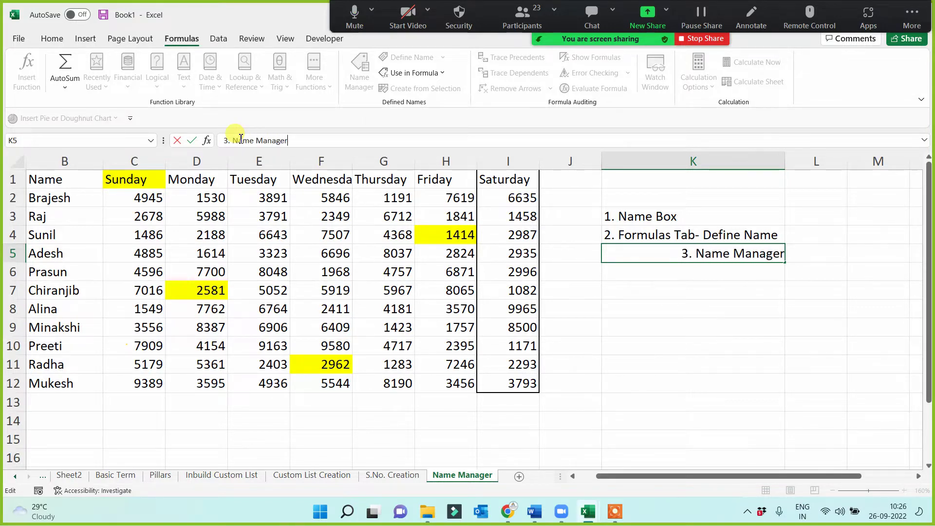
left_click(647, 359)
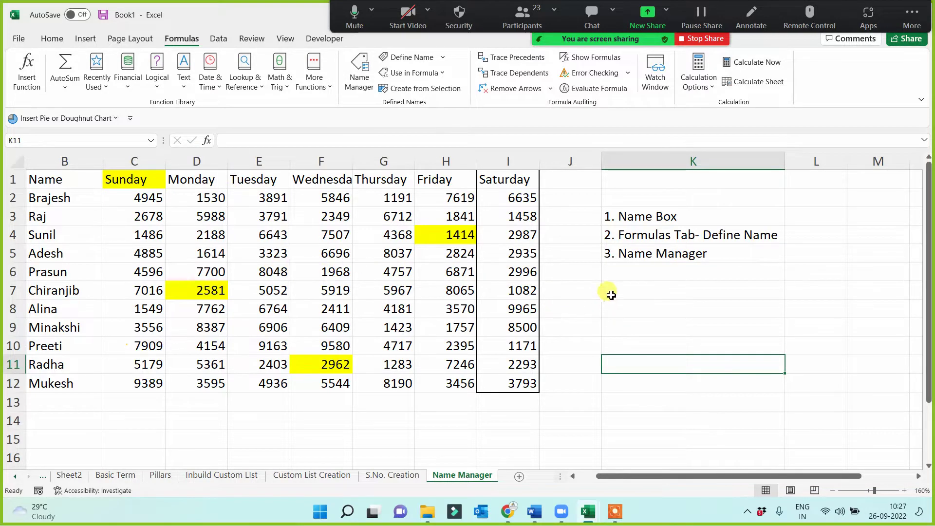
Examine the whole table, the day columns from Saturday back to Wednesday, and rows 6 to 8 as separate ranges for naming.
left_click(641, 326)
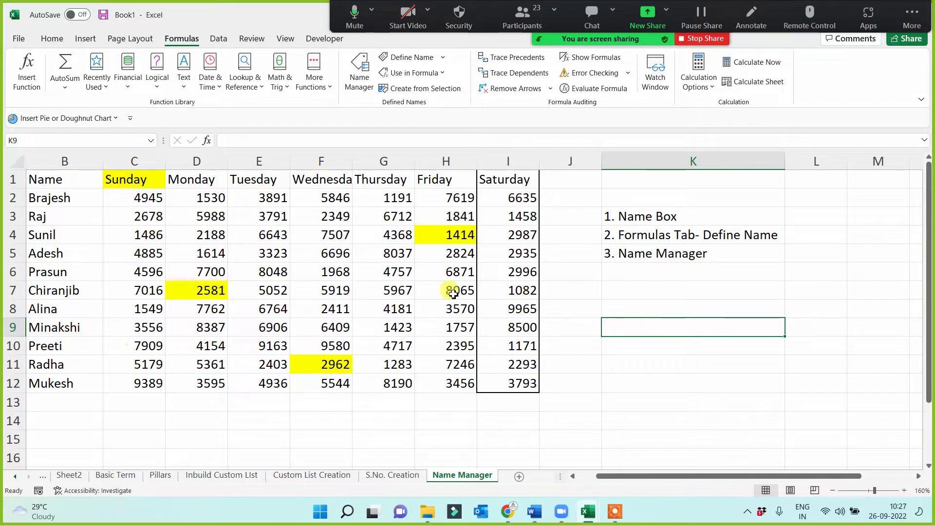
left_click_drag(50, 180, 473, 381)
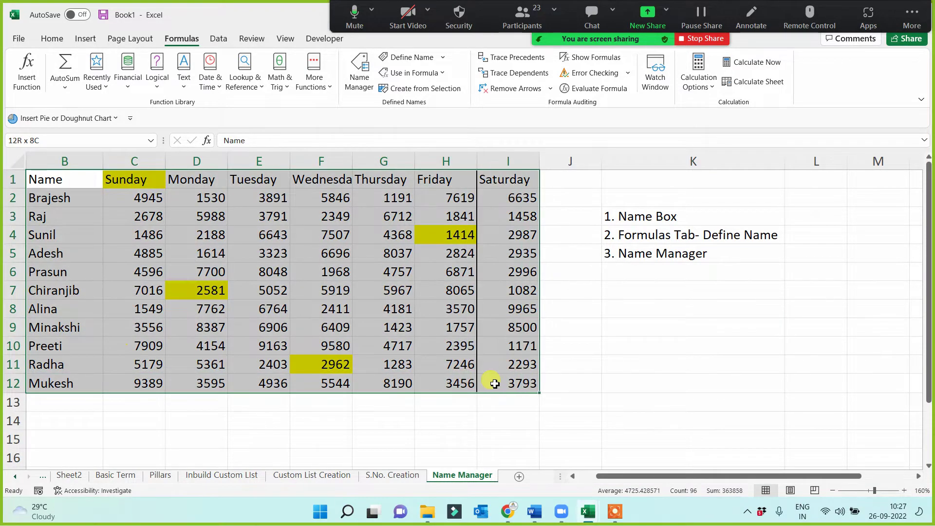
left_click(619, 347)
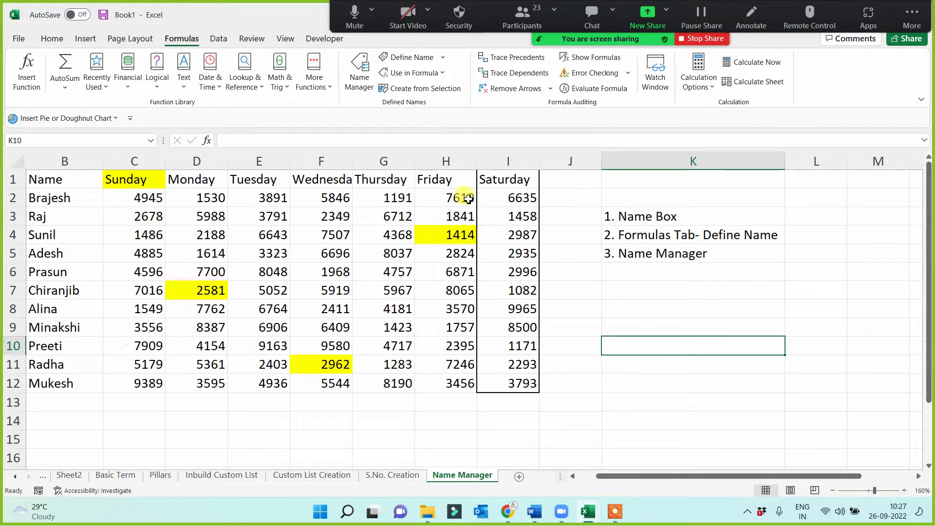
left_click_drag(508, 175, 507, 381)
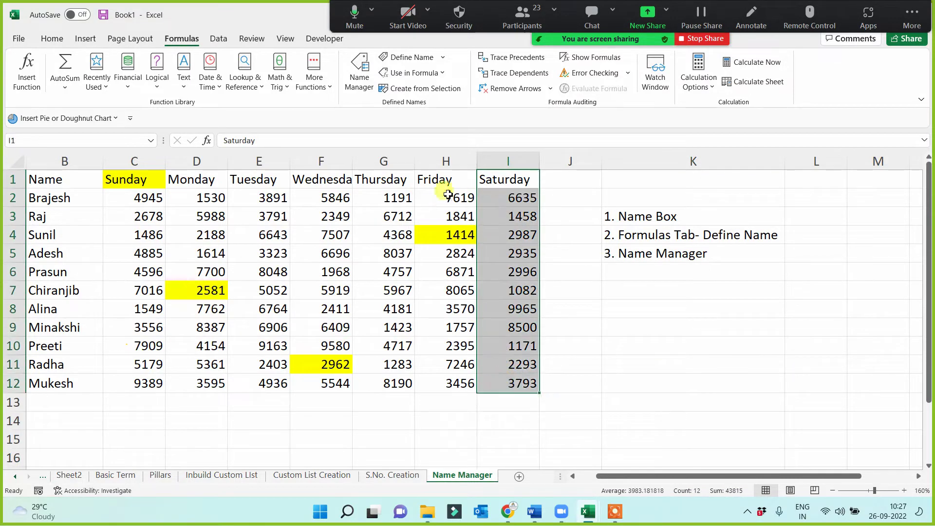
left_click_drag(446, 184, 428, 375)
left_click_drag(374, 180, 361, 379)
left_click_drag(317, 181, 312, 381)
left_click_drag(51, 272, 530, 277)
left_click_drag(56, 290, 497, 286)
left_click_drag(62, 309, 531, 311)
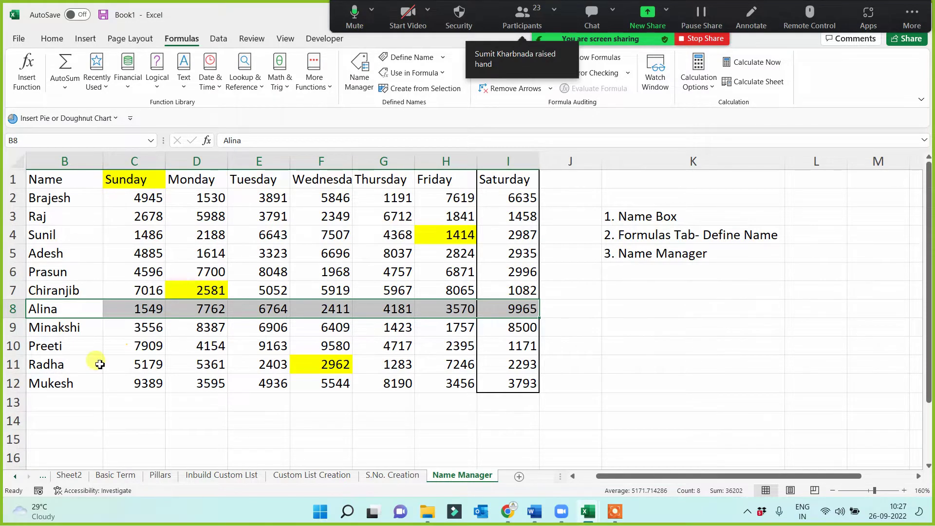
Enter the fourth list item "4. Create from Selection" in cell K6.
left_click(615, 271)
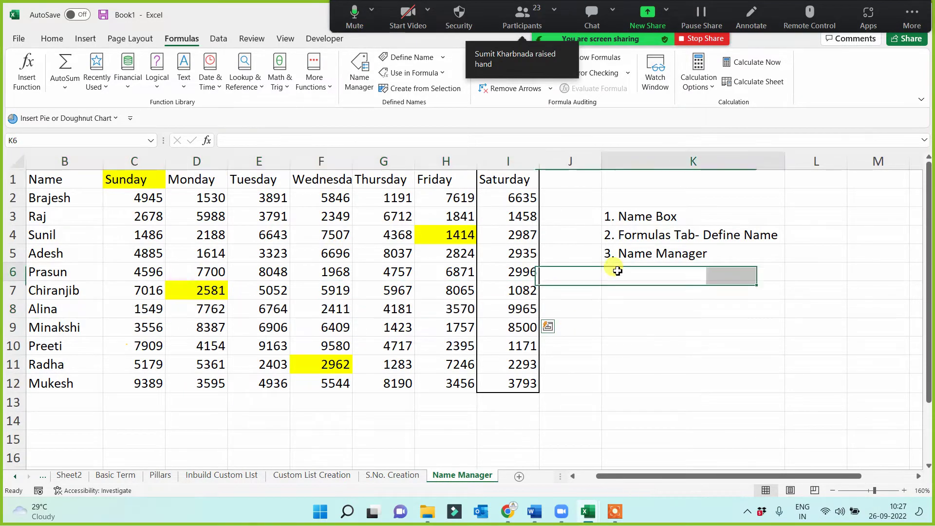
type("4. Create from Selection")
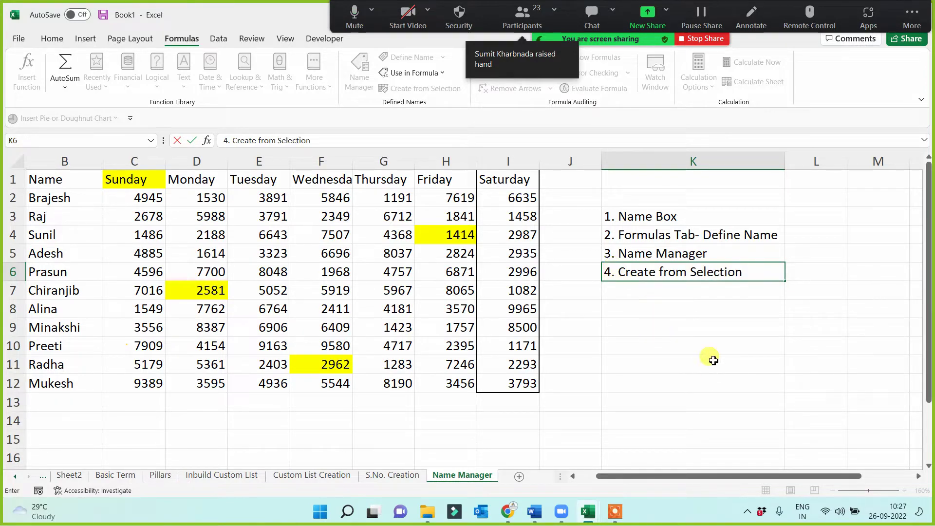
left_click(710, 359)
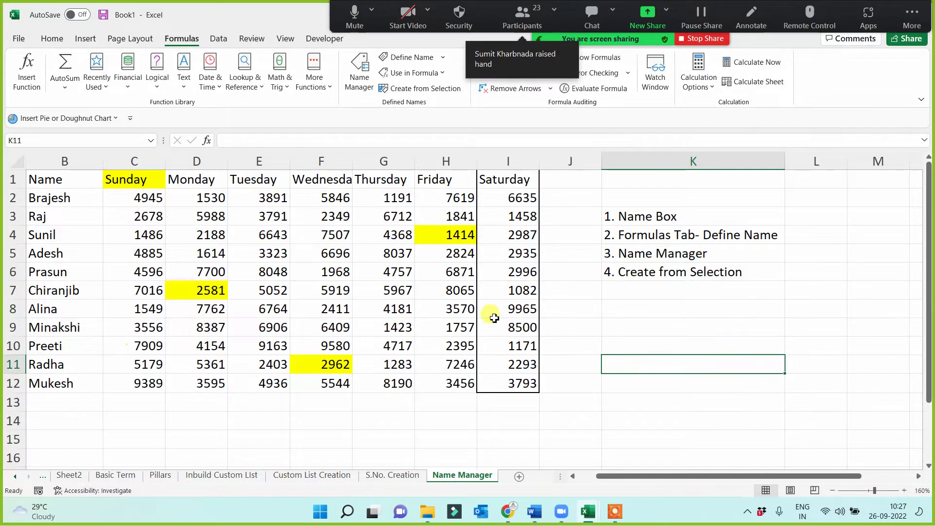
Create names from the top row and left column of B1:I12 with Create from Selection, replacing the existing Thursday definition.
left_click(68, 180)
mouse_move(75, 184)
left_mouse_down()
mouse_move(368, 328)
mouse_move(507, 365)
mouse_move(513, 382)
left_mouse_up()
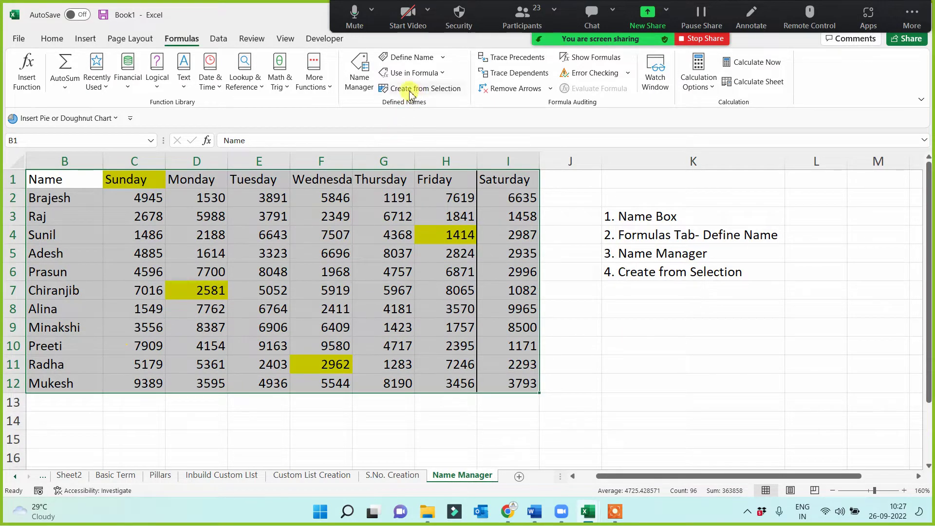
left_click(424, 92)
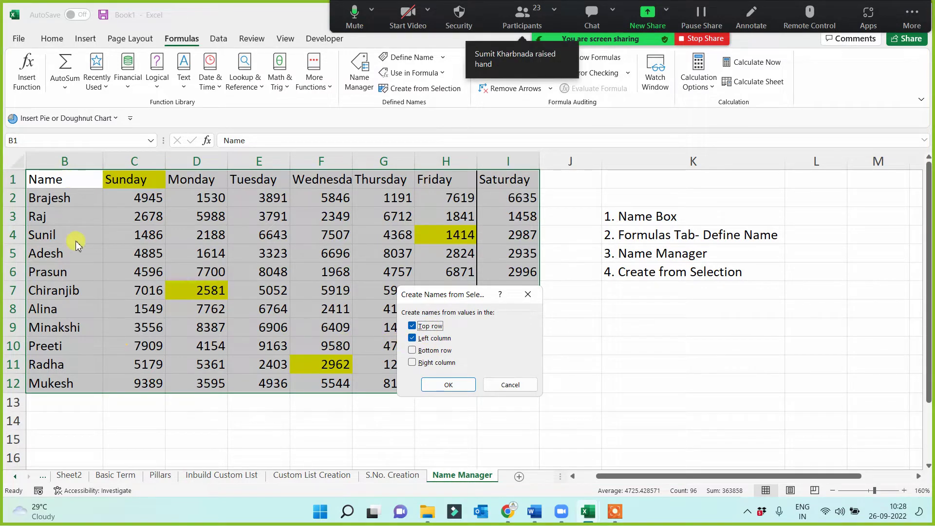
left_click(444, 387)
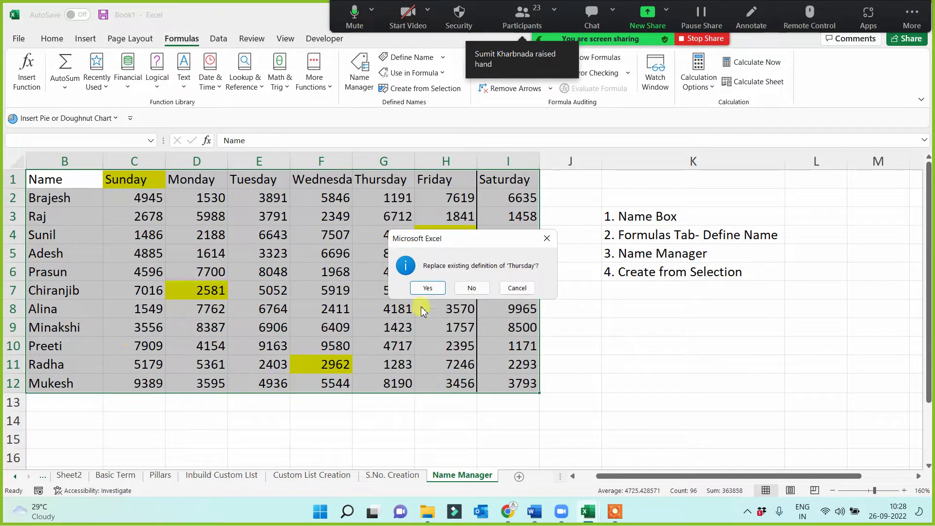
left_click(427, 287)
left_click(427, 288)
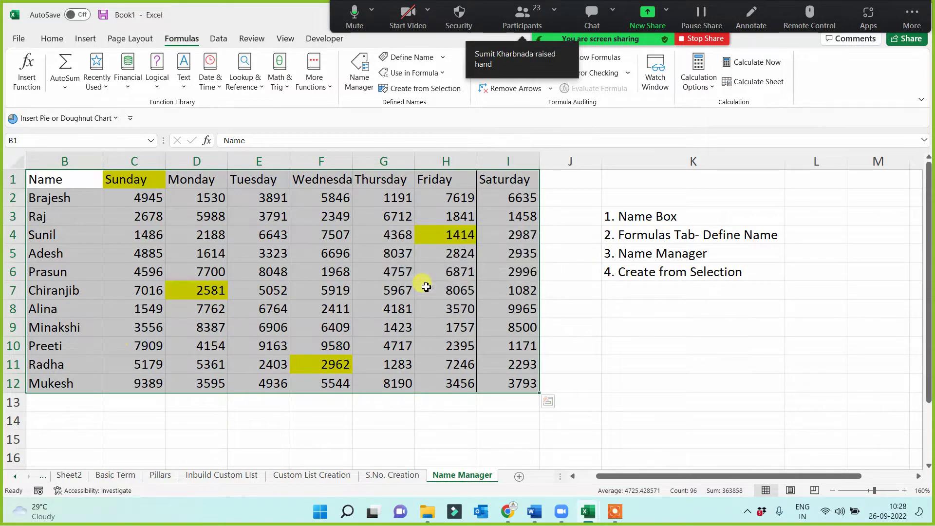
Review the full list of names generated from the table in Name Manager and close it.
left_click(360, 73)
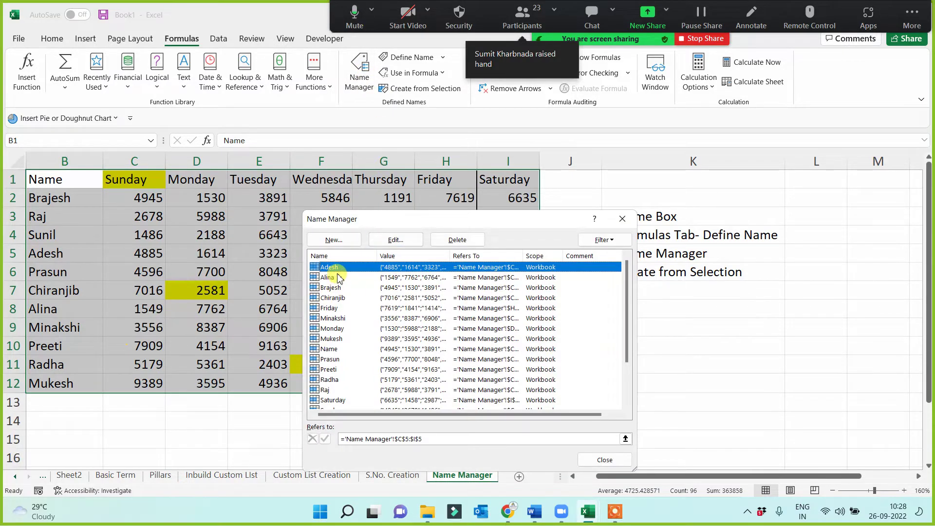
scroll(338, 292, "down", 3)
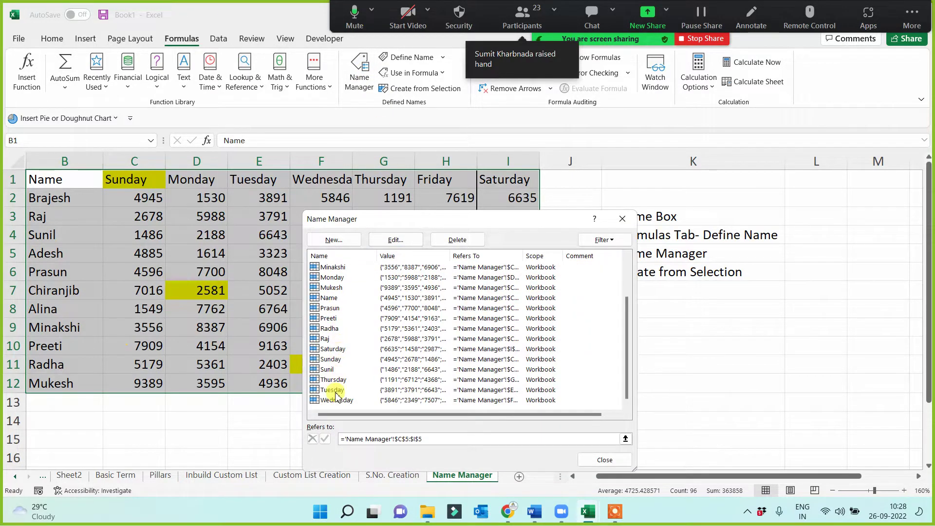
scroll(336, 384, "up", 3)
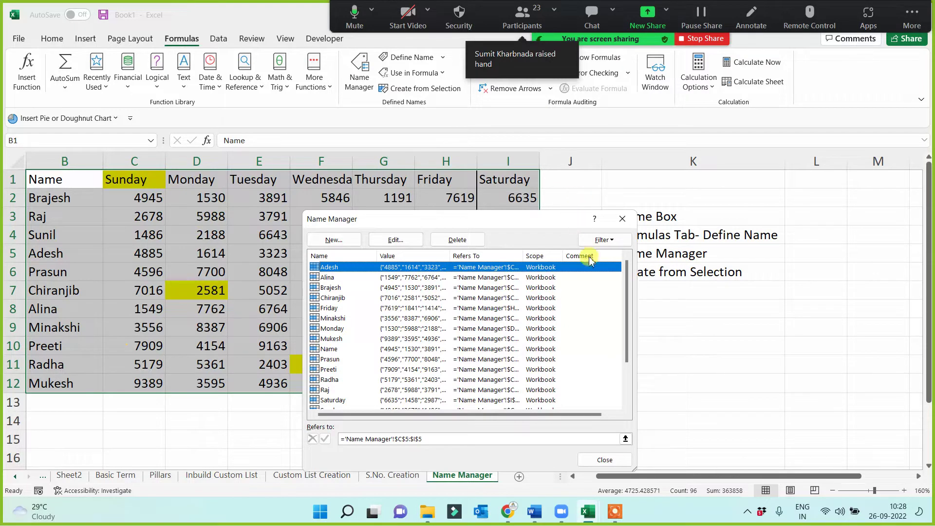
left_click(604, 460)
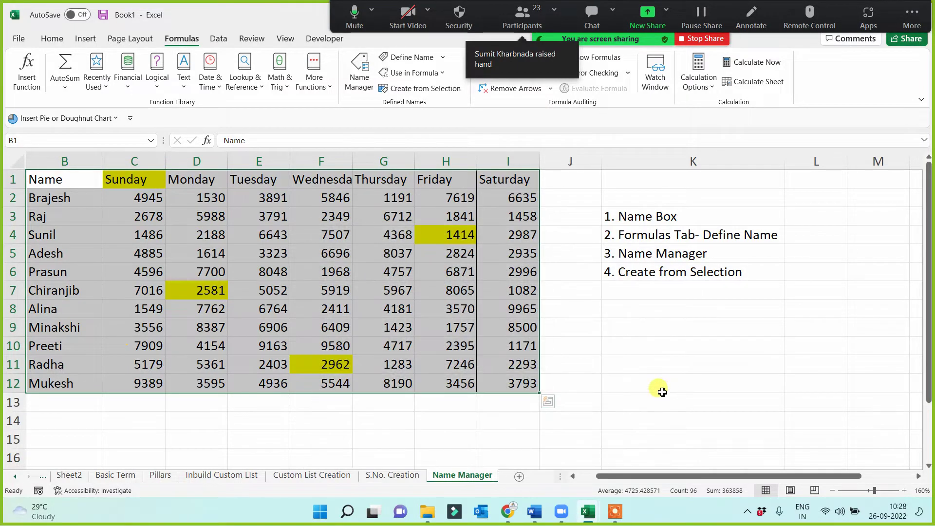
left_click(654, 360)
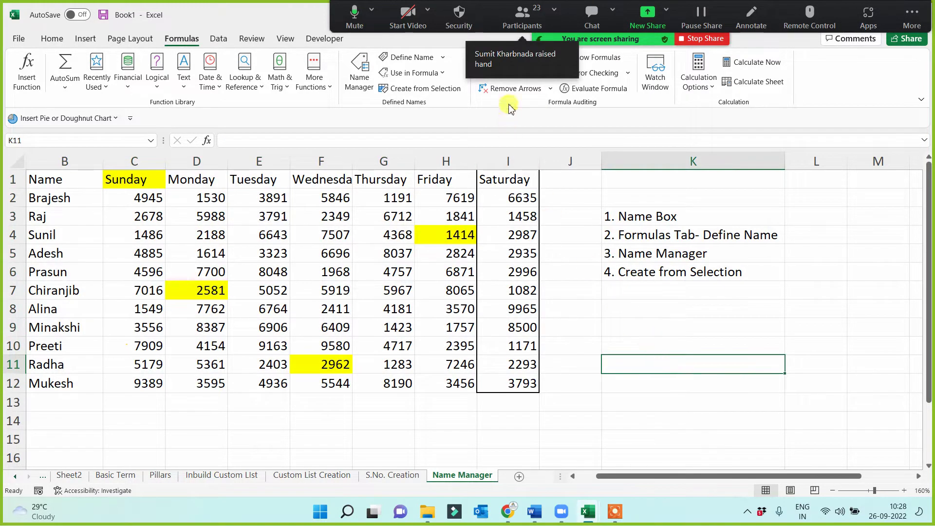
Examine row 2, the Monday column, the header row and the names in B2:B12 as sources for the range names.
left_click(608, 324)
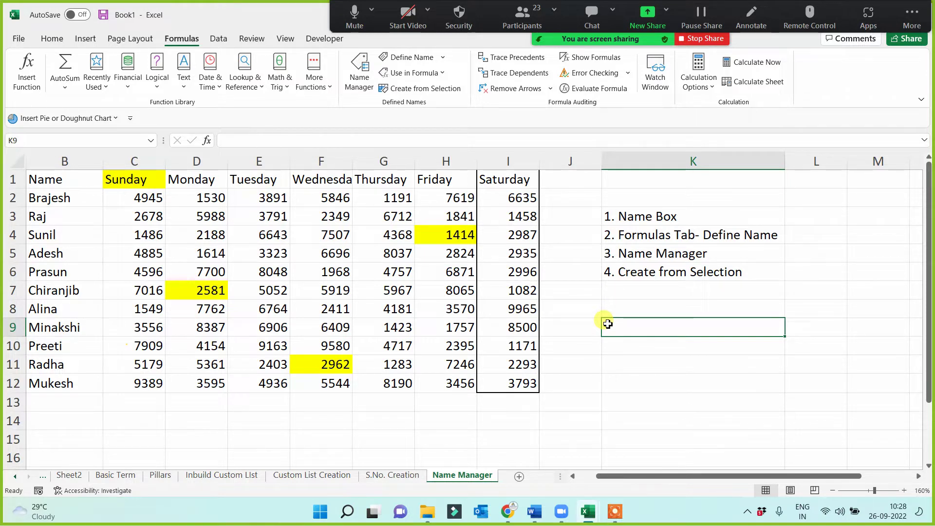
left_click(622, 363)
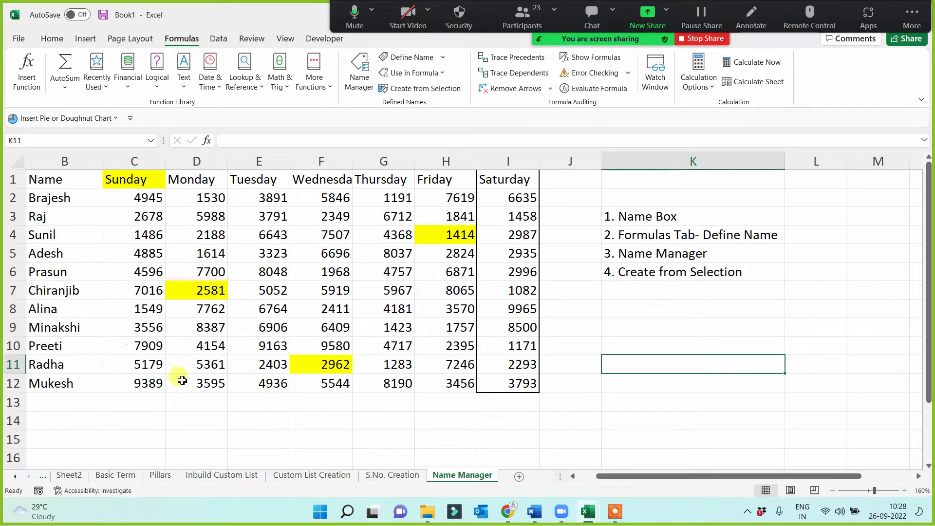
left_click_drag(62, 196, 493, 197)
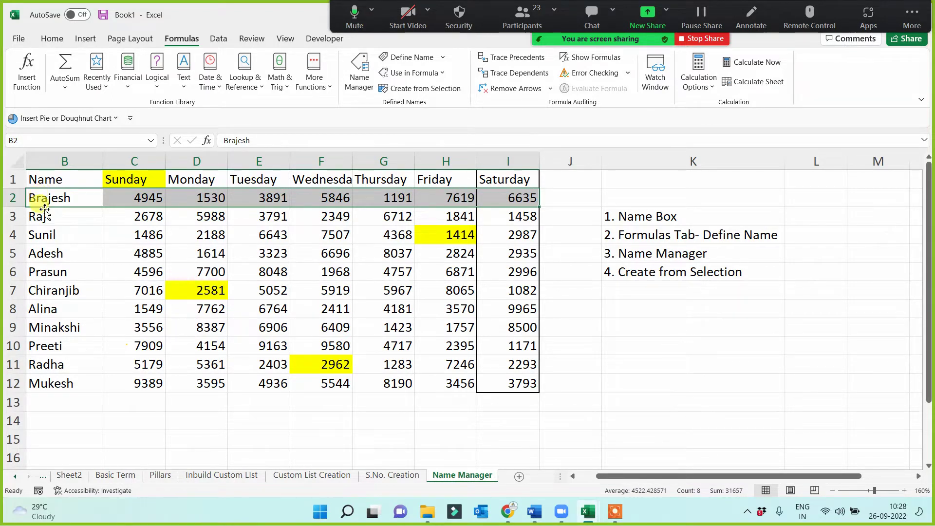
left_click(648, 391)
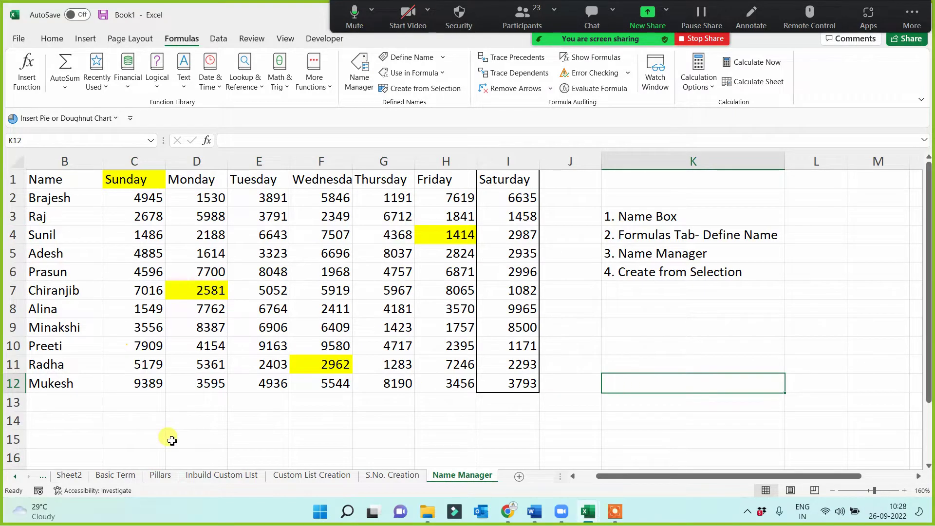
left_click_drag(58, 198, 569, 197)
left_click(305, 441)
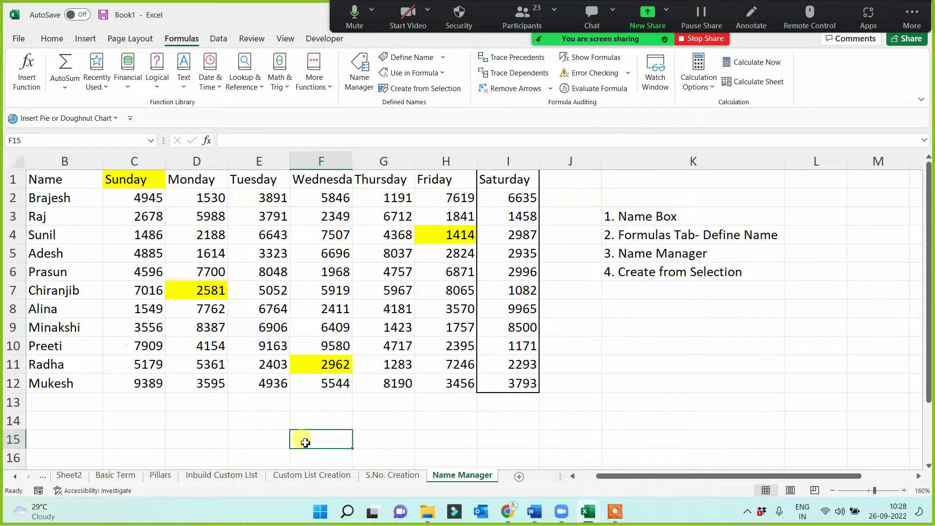
left_click_drag(191, 182, 192, 386)
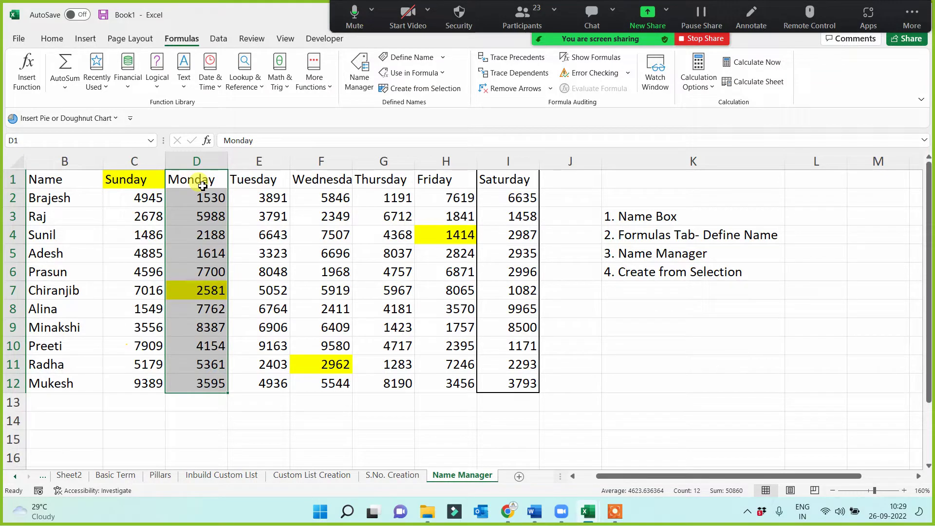
left_click_drag(57, 181, 504, 173)
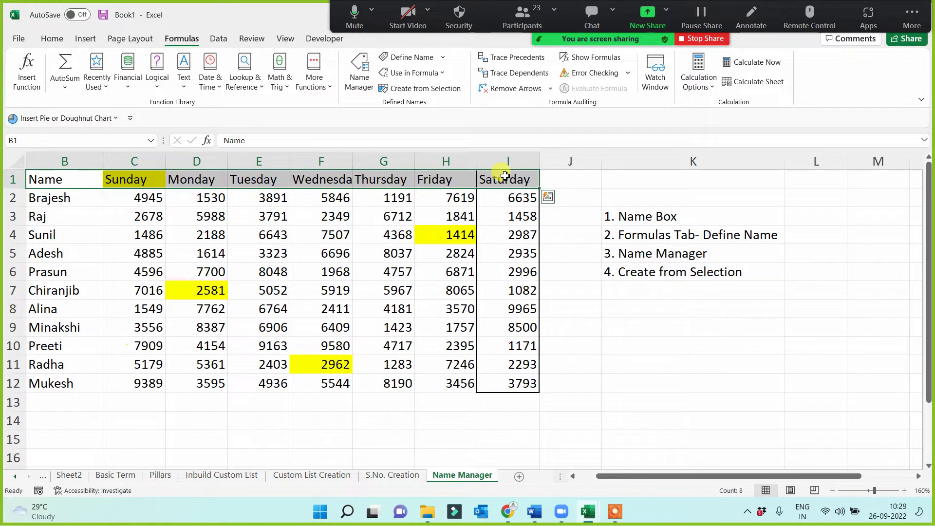
left_click_drag(49, 197, 47, 383)
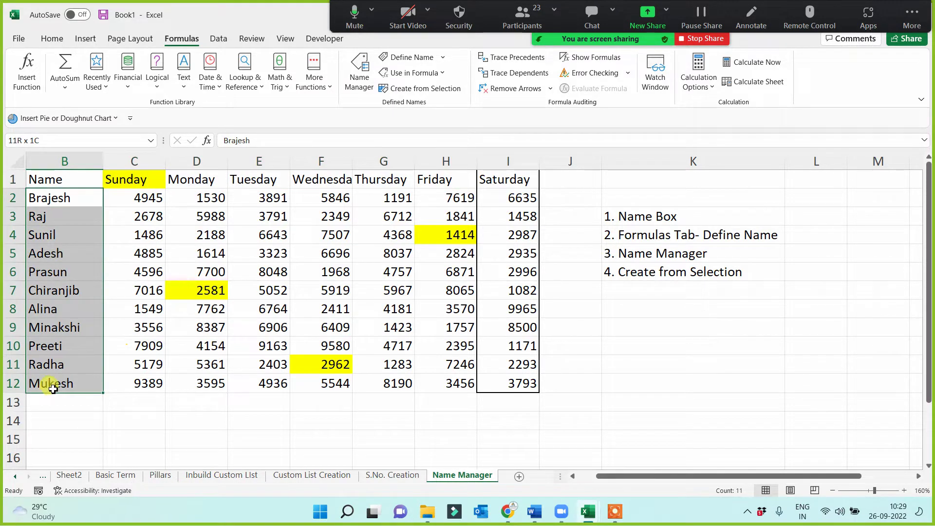
left_click(251, 413)
Examine the table's data block, row 8 and the Monday column D1:D12 as separate named ranges.
left_click(74, 180)
left_click_drag(104, 205, 511, 386)
left_click(203, 416)
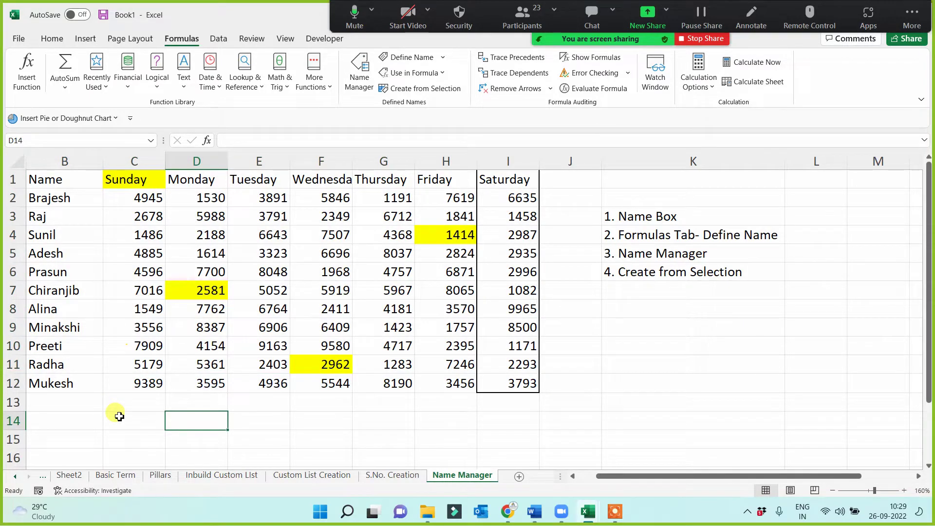
left_click_drag(71, 306, 534, 306)
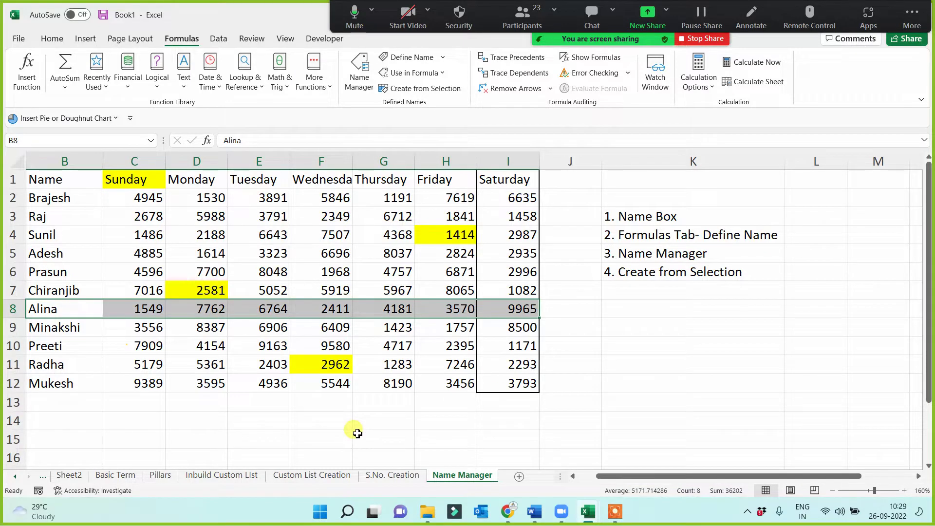
left_click(161, 430)
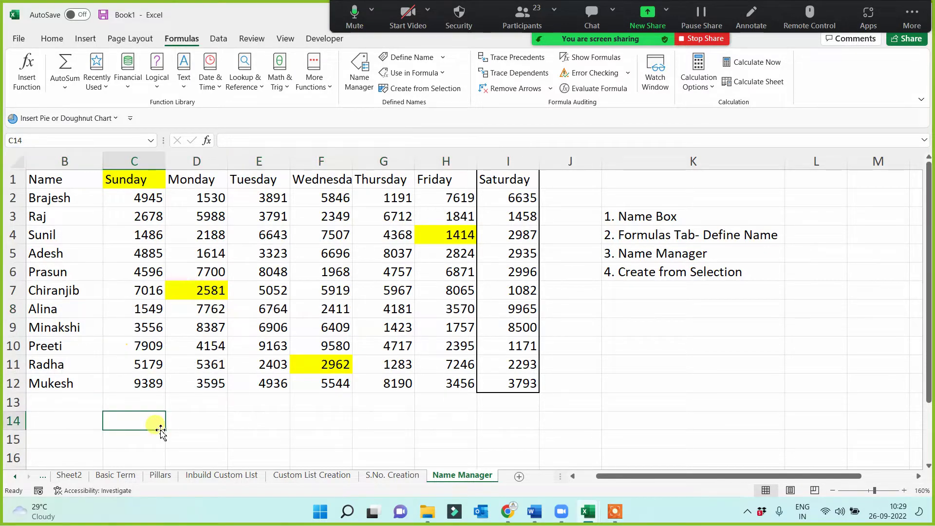
left_click_drag(195, 178, 192, 387)
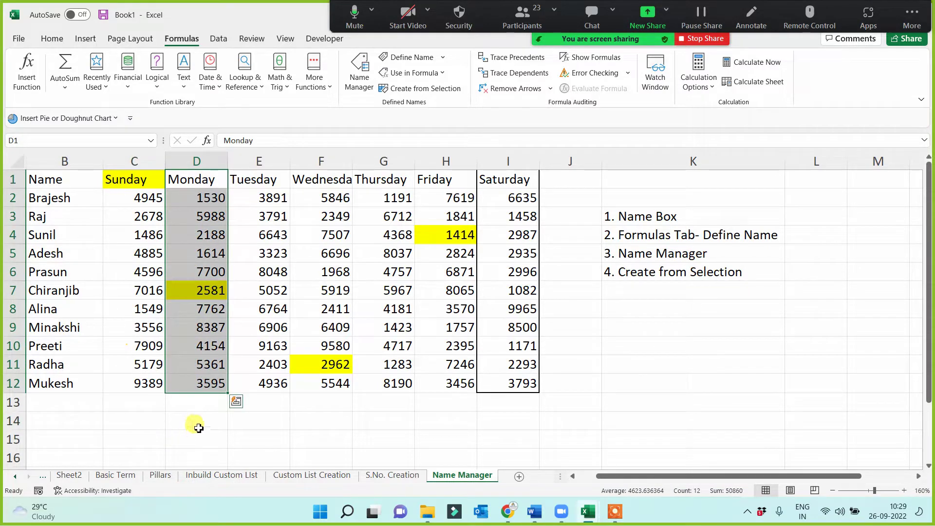
left_click(241, 420)
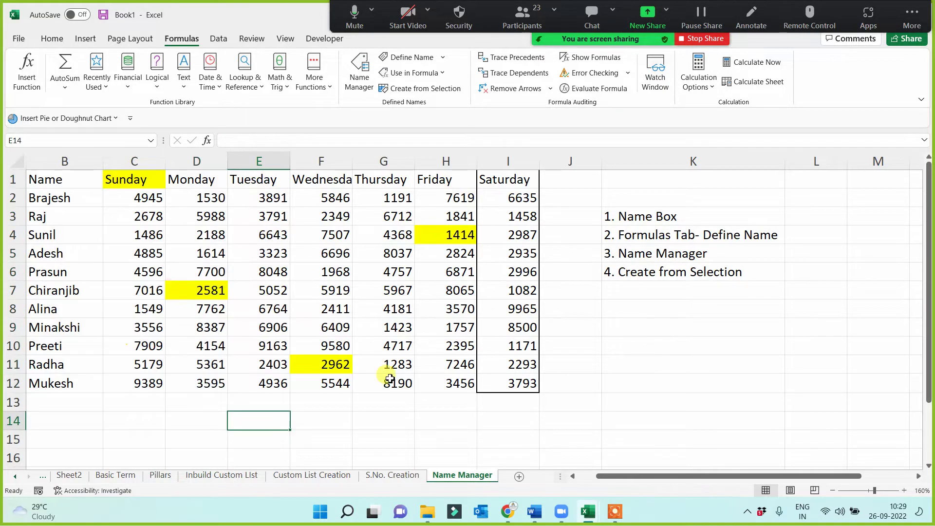
Check Name Manager again for the row and day names down to Wednesday, then close it.
left_click(361, 79)
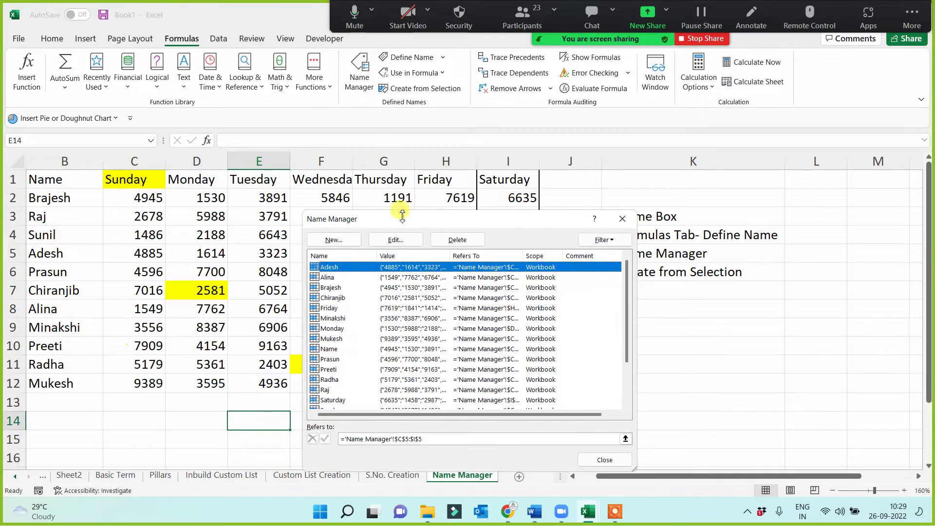
scroll(348, 283, "down", 2)
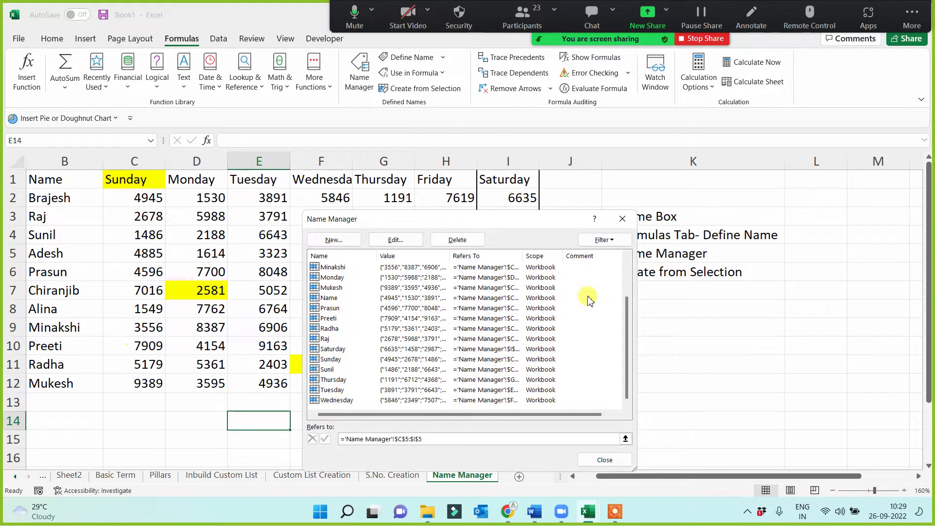
left_click(620, 219)
left_click(650, 271)
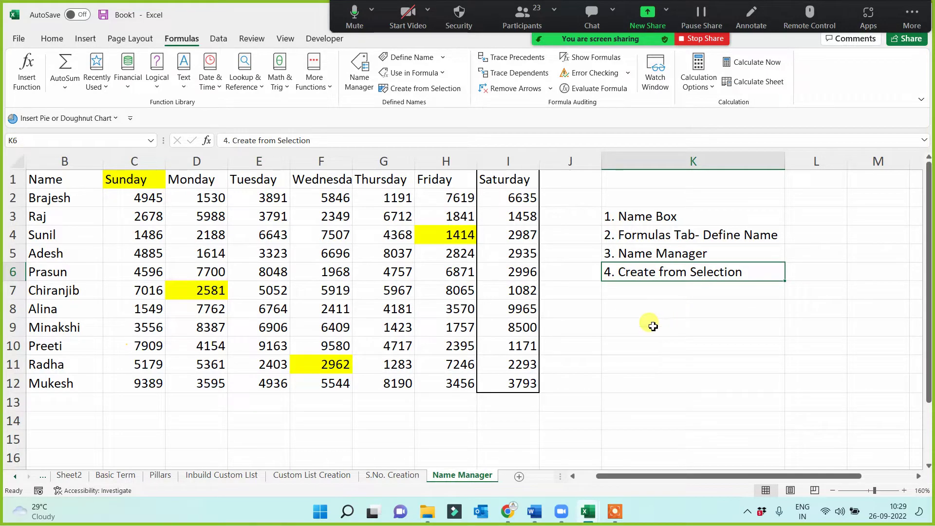
Insert the picture "Name Manager .JPG" from the Basic Excel folder on this device at cell D17, below the table.
scroll(653, 326, "down", 5)
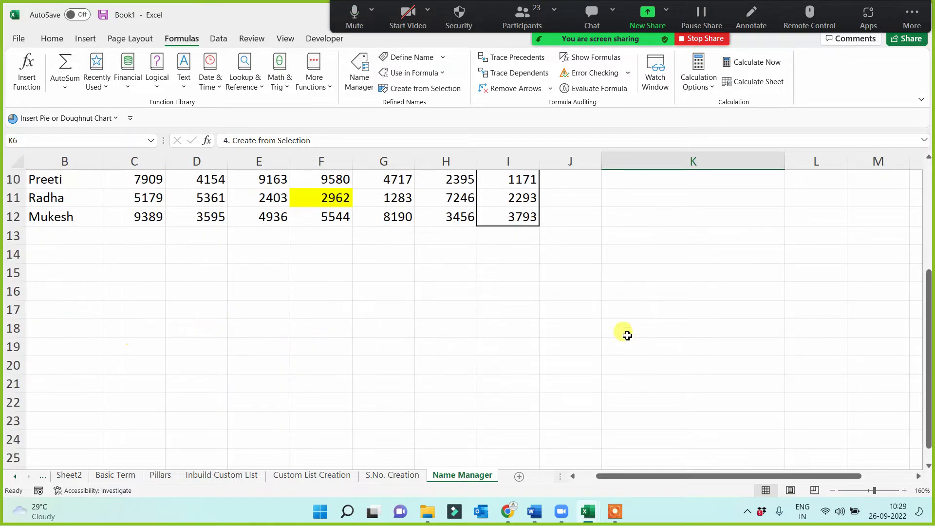
left_click(184, 199)
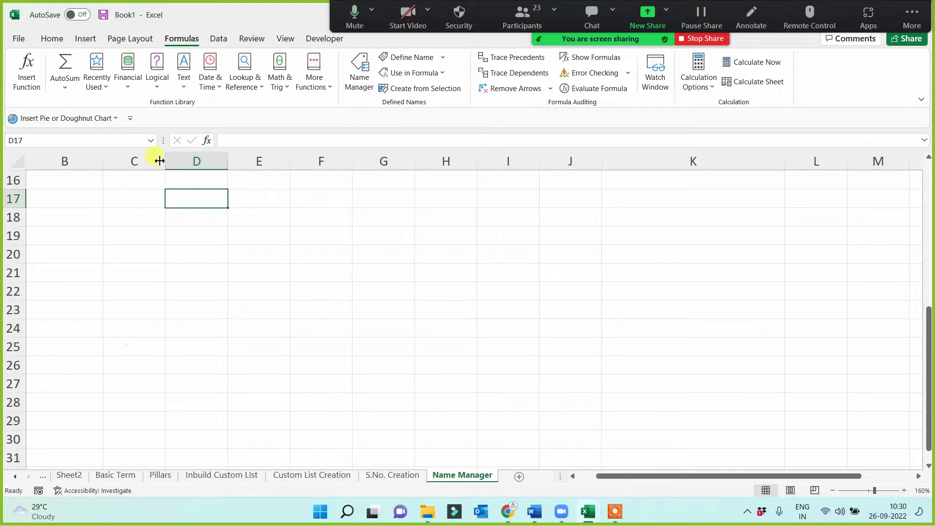
left_click(84, 39)
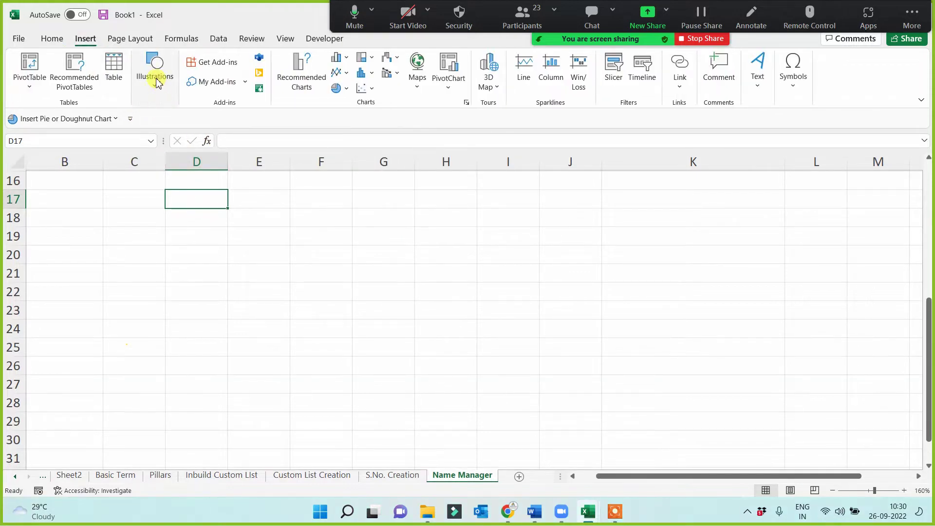
left_click(153, 73)
left_click(149, 128)
left_click(178, 183)
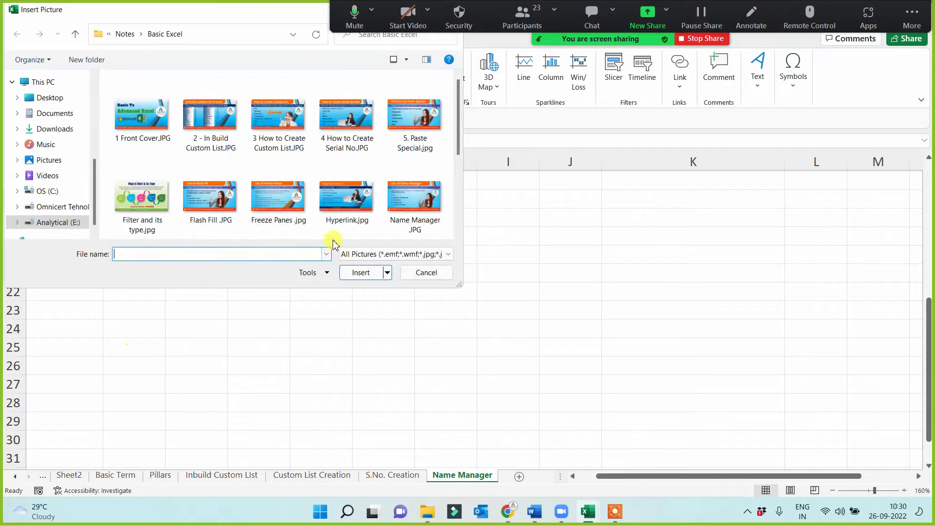
double_click(413, 198)
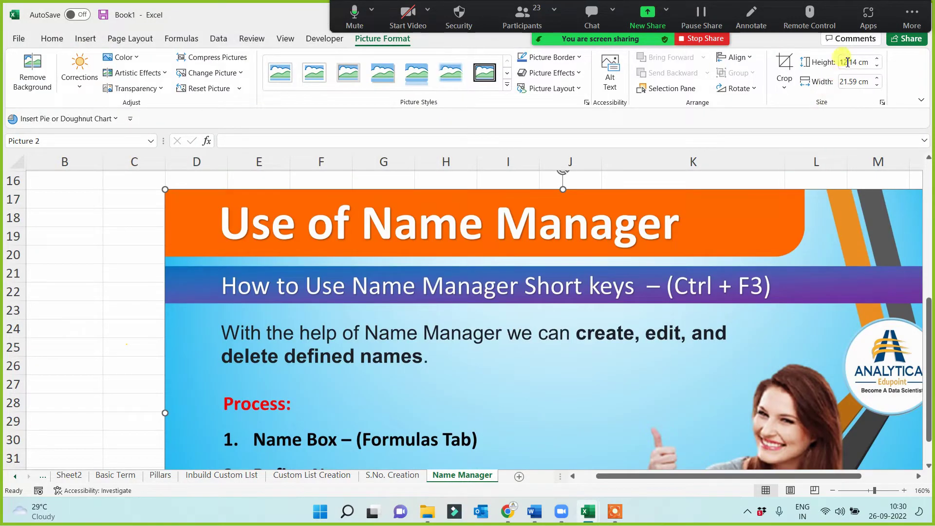
Set the inserted picture's height to 7 cm and move it below the table, across columns B to I and rows 16 to 30.
left_click(850, 60)
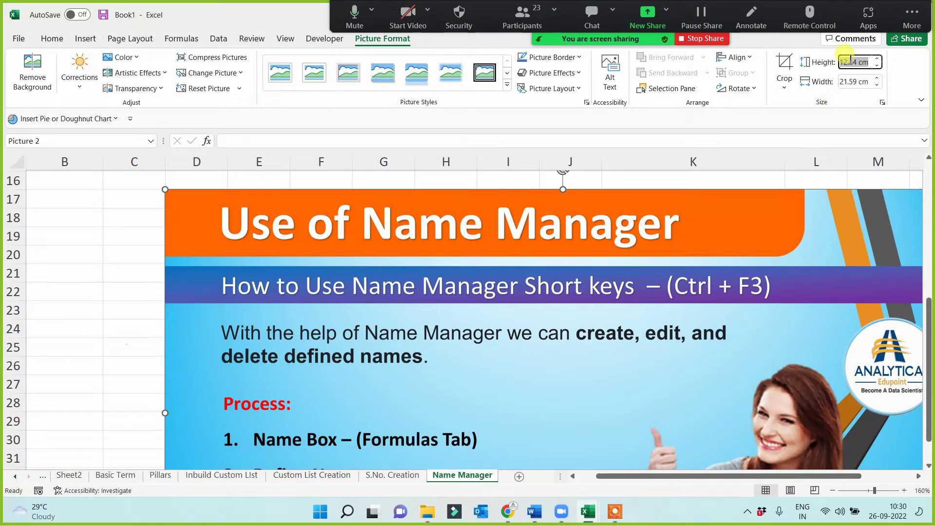
type("7")
key("Return")
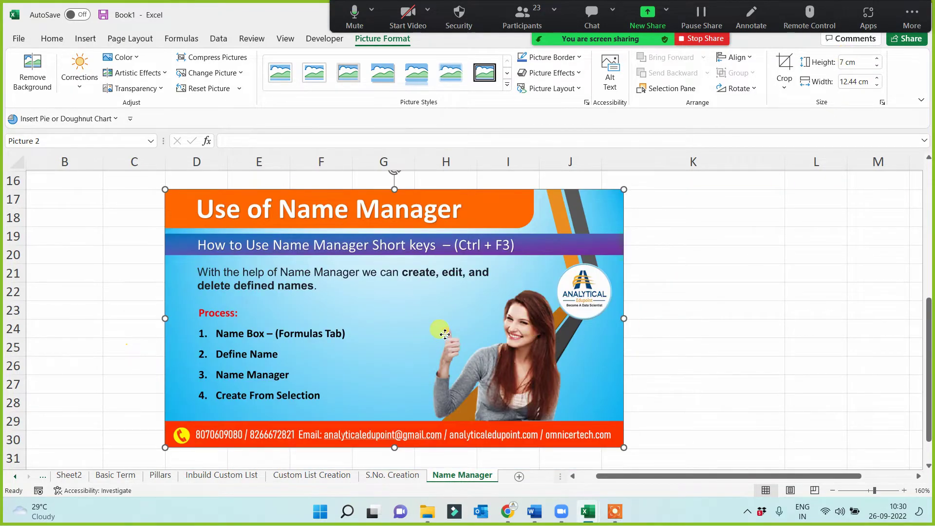
left_click_drag(445, 334, 331, 326)
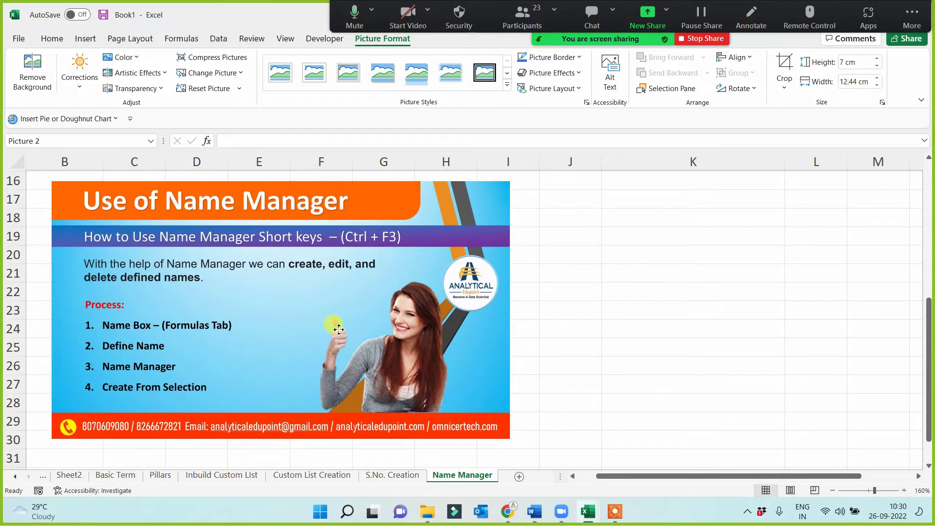
left_click(619, 355)
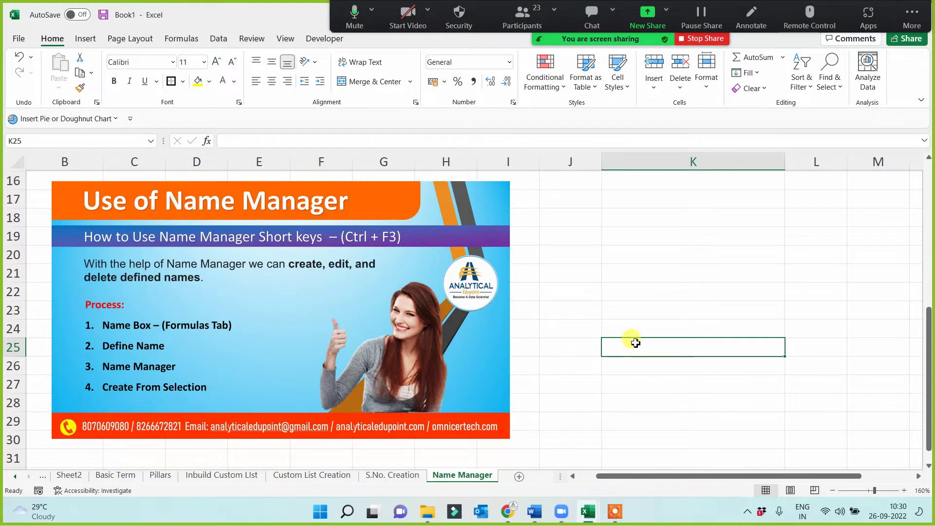
scroll(646, 331, "up", 5)
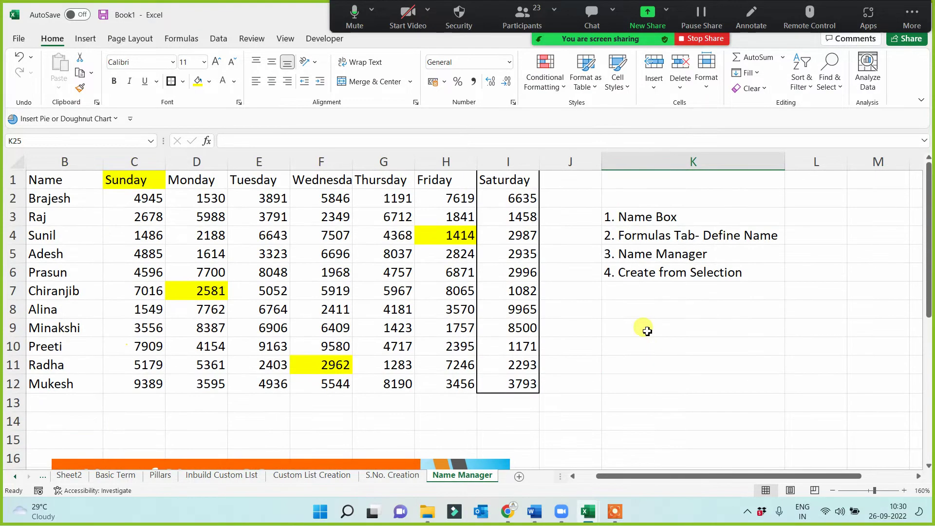
Enlarge the summary picture below the table so it spans columns B to I and rows 16 to 31.
scroll(646, 331, "down", 5)
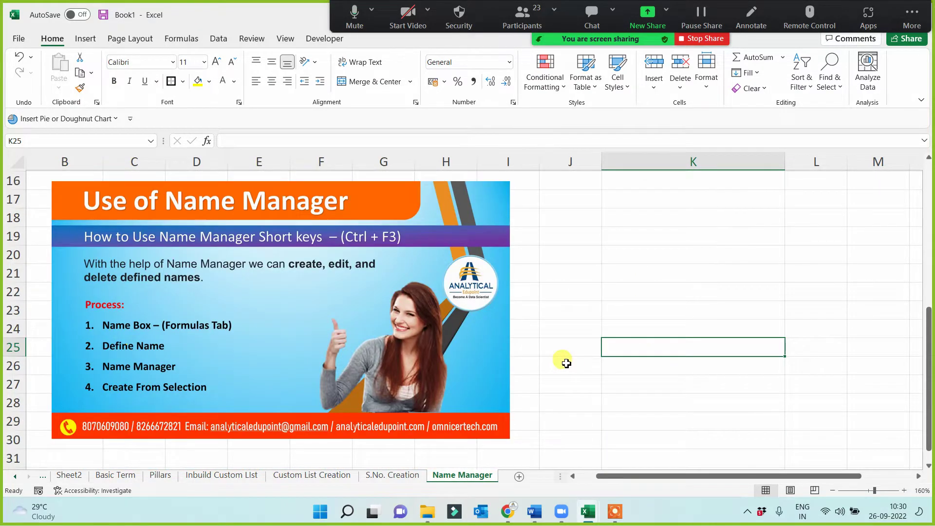
left_click(502, 434)
left_click_drag(511, 439, 549, 459)
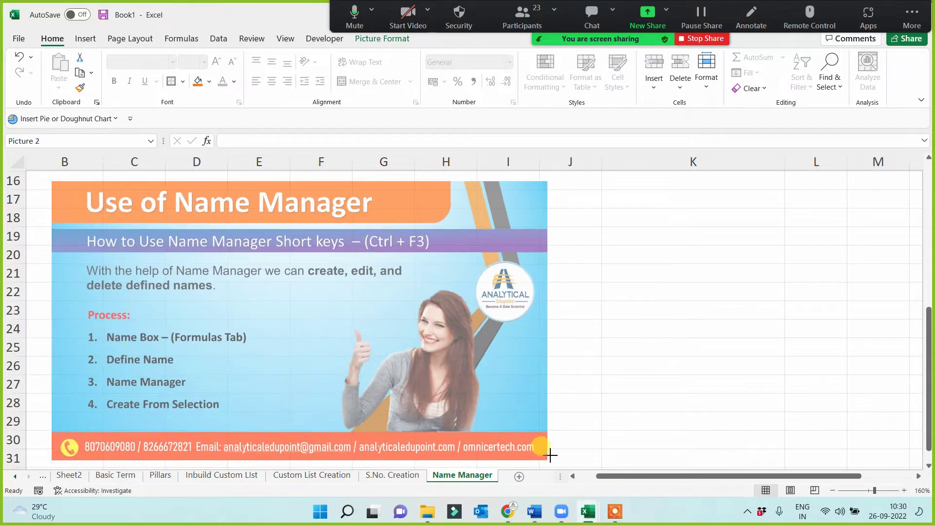
left_click(686, 383)
scroll(628, 360, "up", 5)
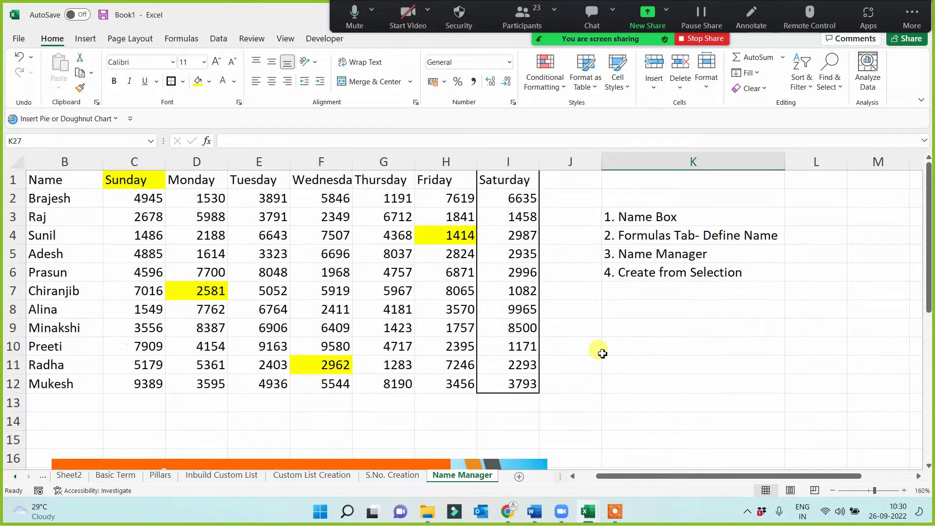
Add a new worksheet after the Name Manager sheet and name it "Random Data Creation".
left_click(518, 477)
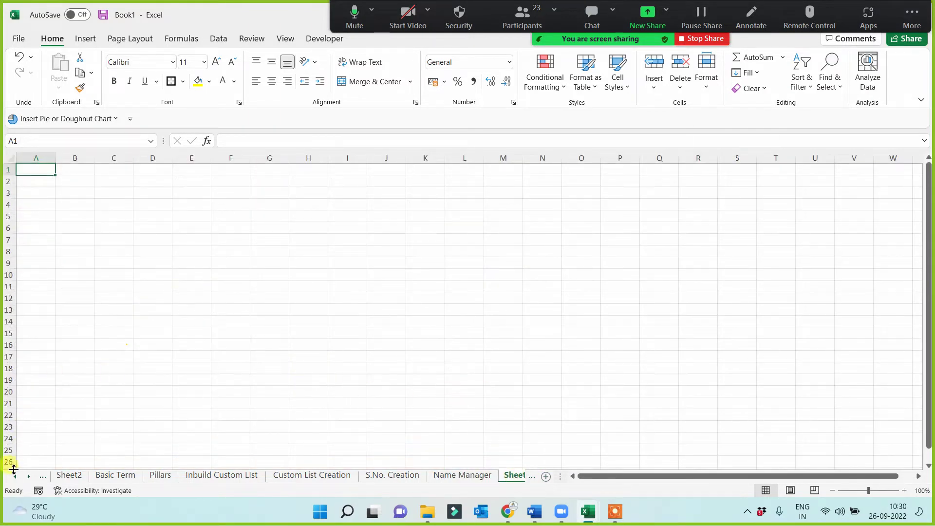
left_click(29, 476)
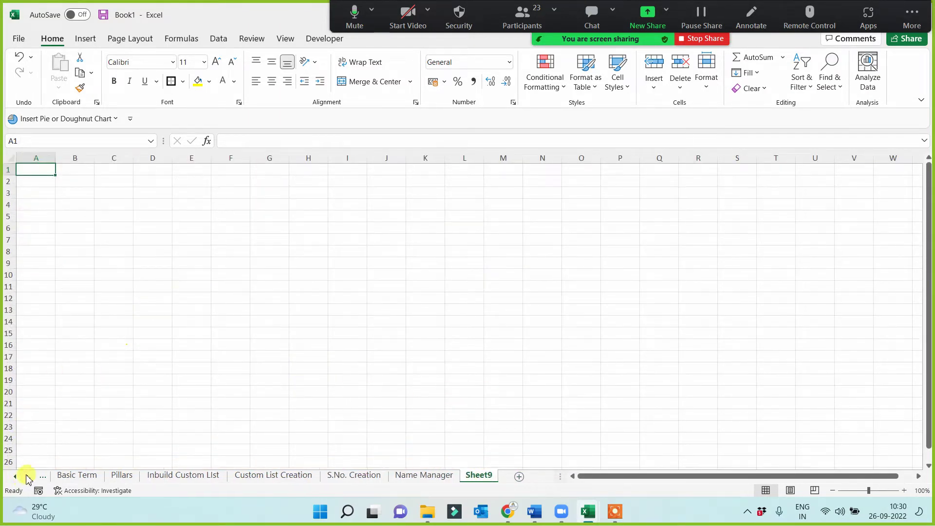
double_click(478, 475)
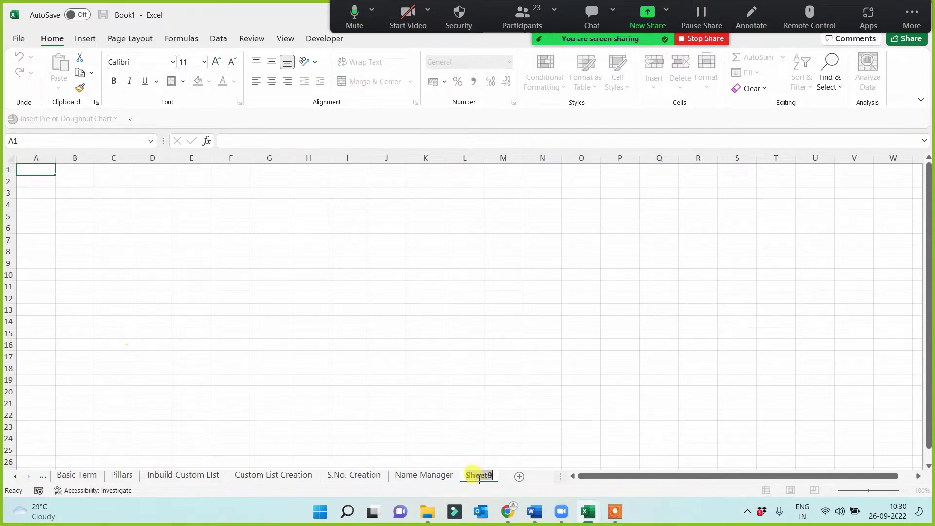
key("Return")
type("Random")
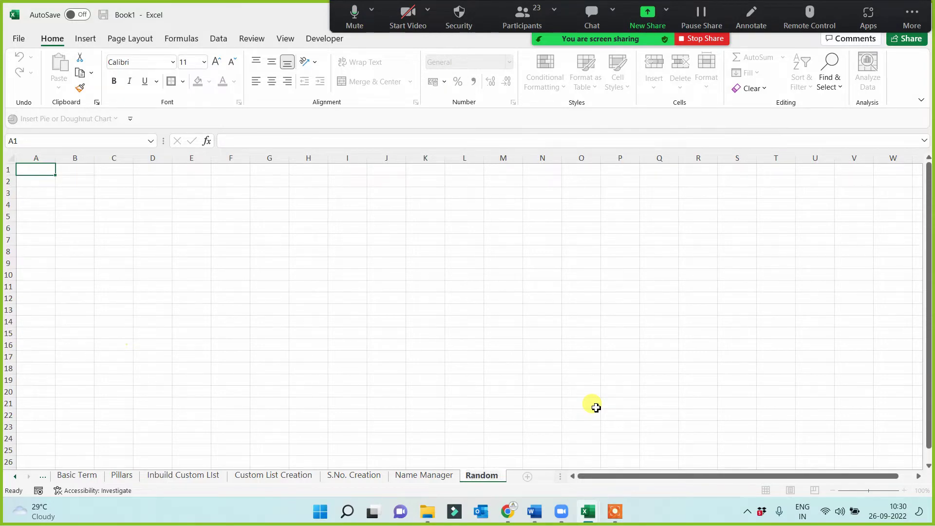
type(" Data Creation")
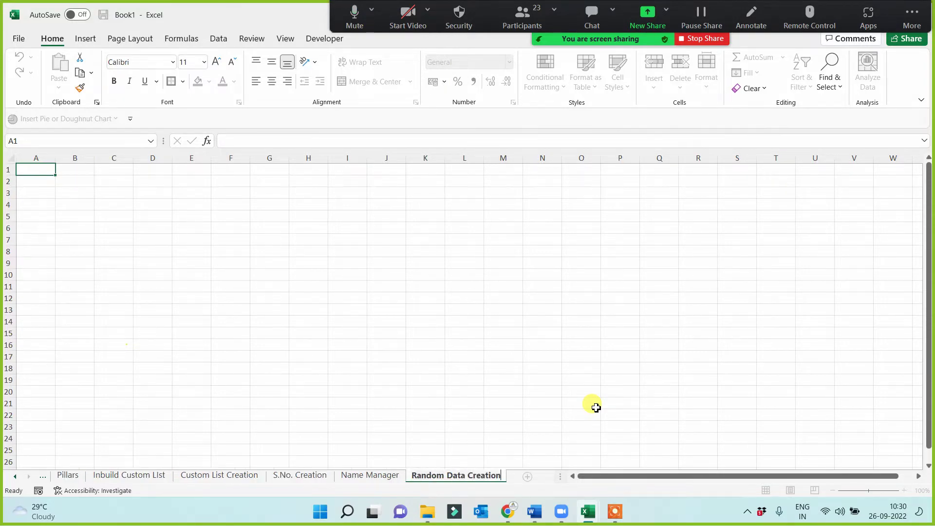
left_click(458, 391)
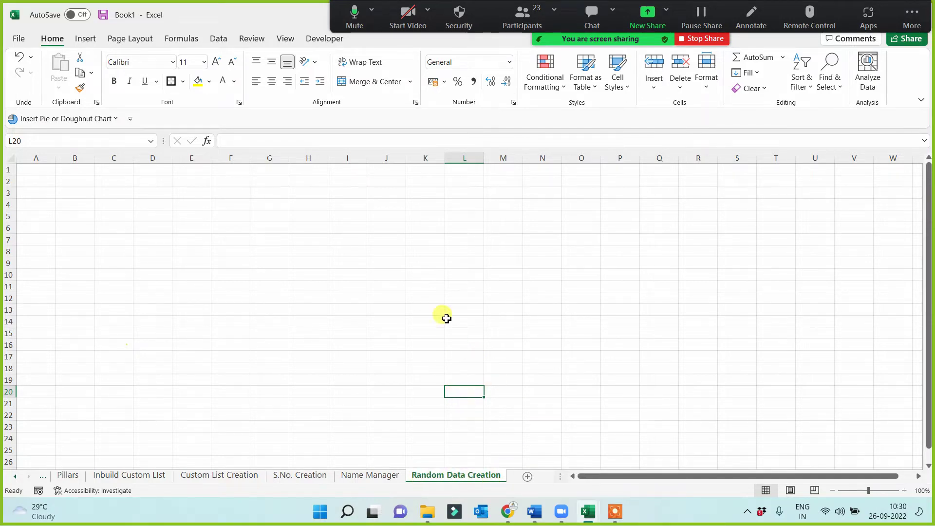
Enter the headings "Rand" in B1 and "Randbetween" in H1, and autofit column H to its heading.
scroll(421, 317, "up", 3, "ctrl")
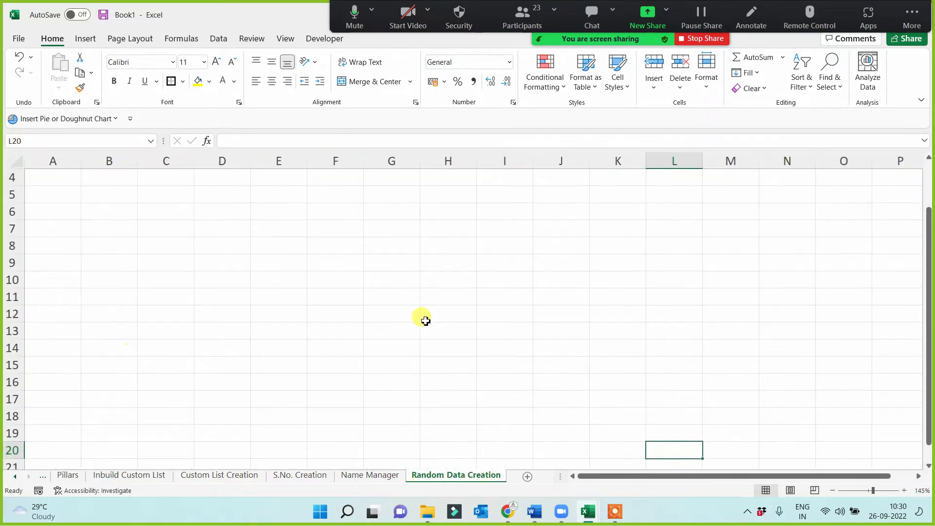
scroll(385, 285, "up", 1)
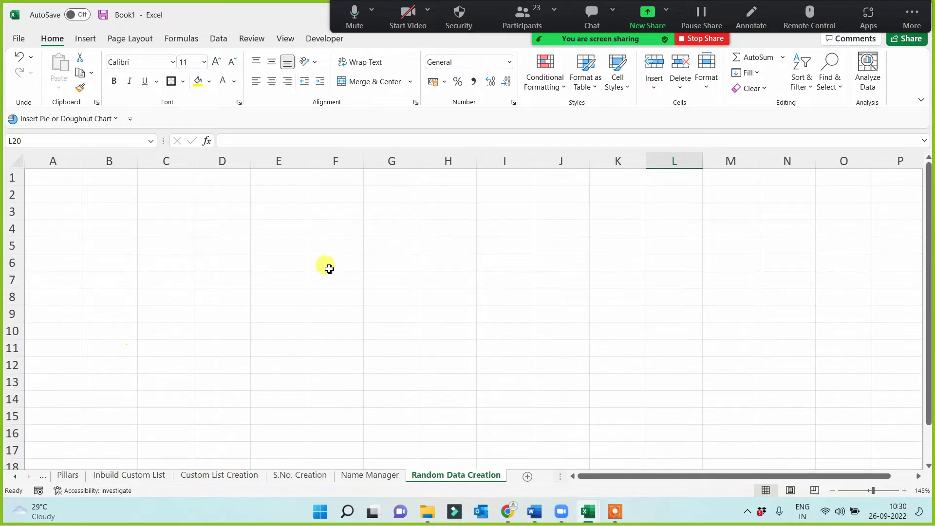
left_click(86, 176)
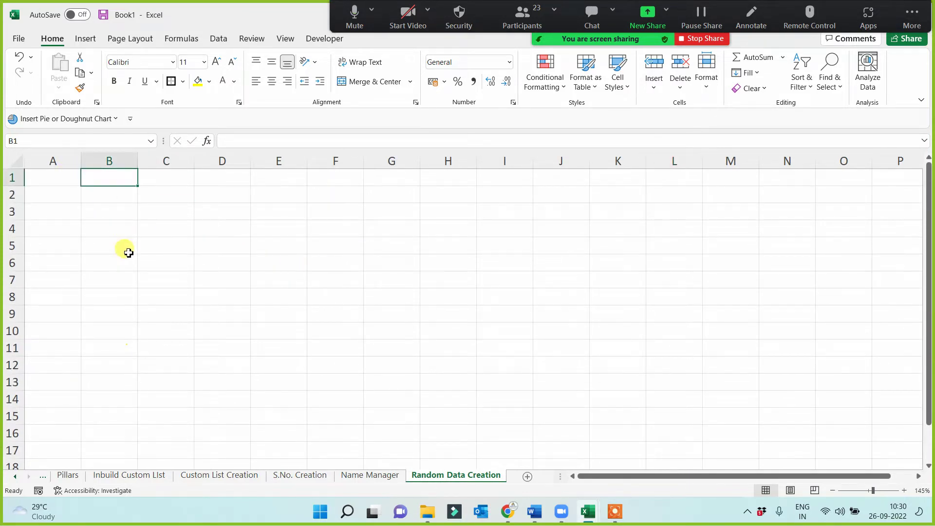
type("Rand")
left_click(235, 296)
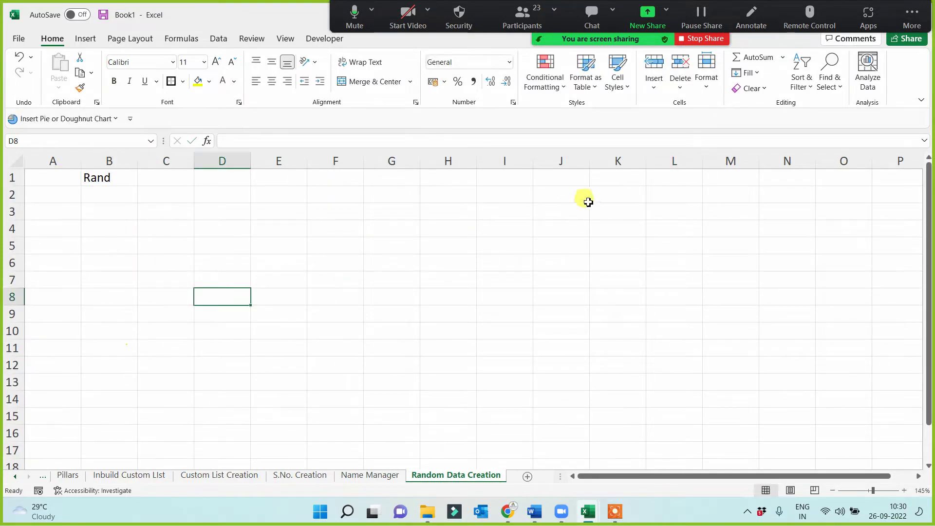
left_click(426, 174)
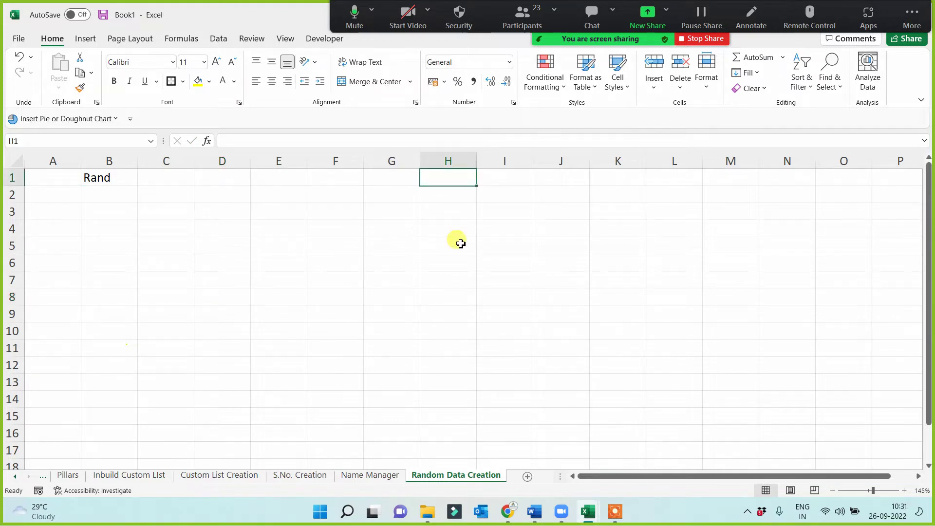
type("RAndbetween")
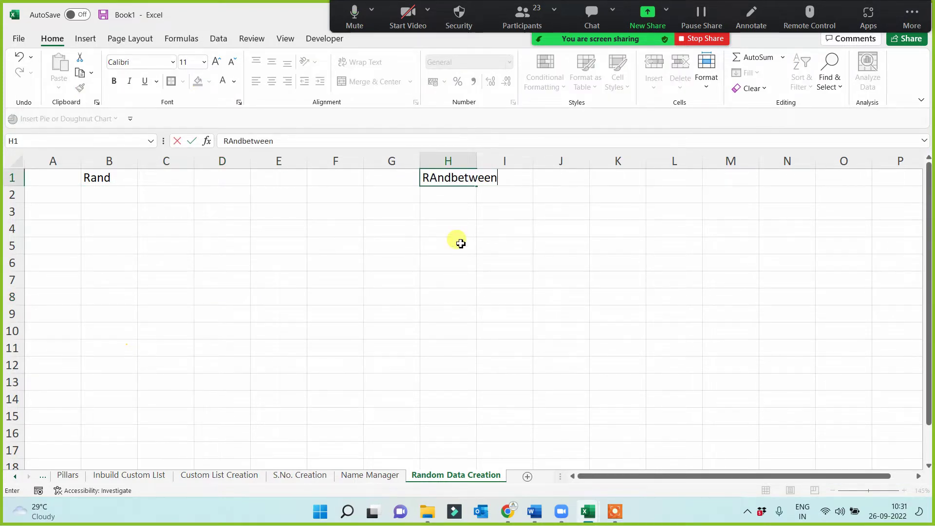
left_click(461, 243)
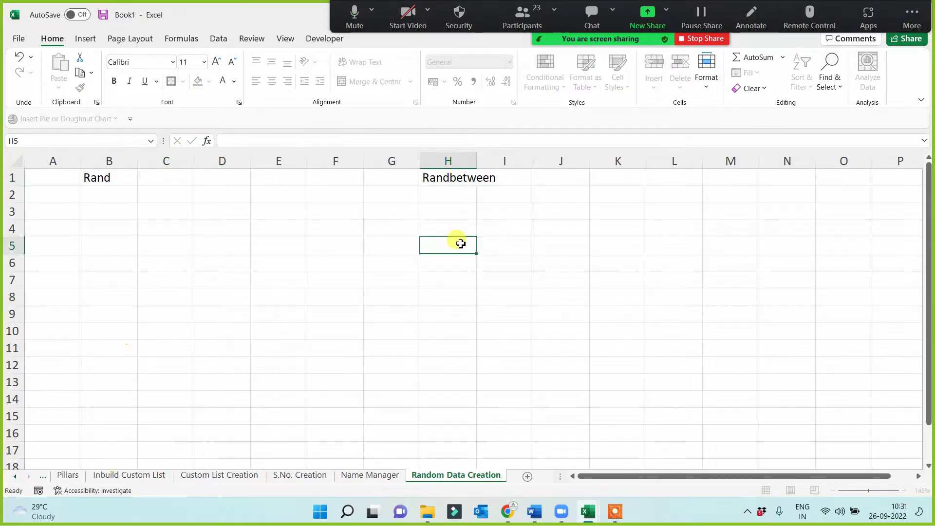
double_click(477, 161)
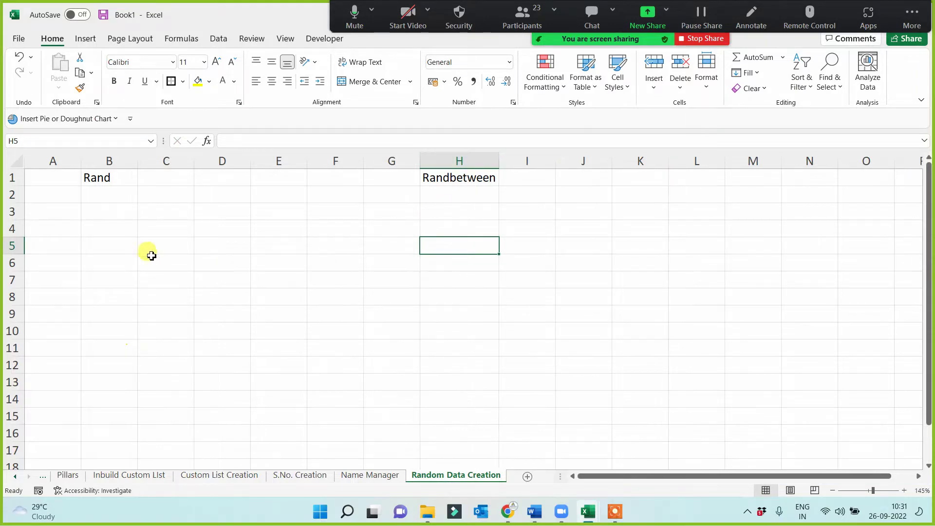
Examine the data table B1:I12 on the Name Manager sheet and the empty block A2:F15 on the Random Data Creation sheet.
left_click(352, 475)
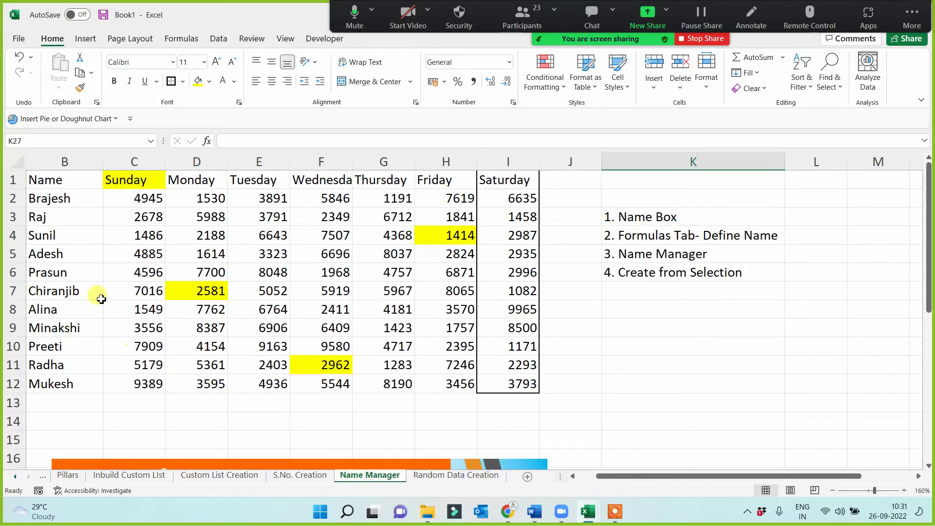
left_click_drag(35, 180, 515, 381)
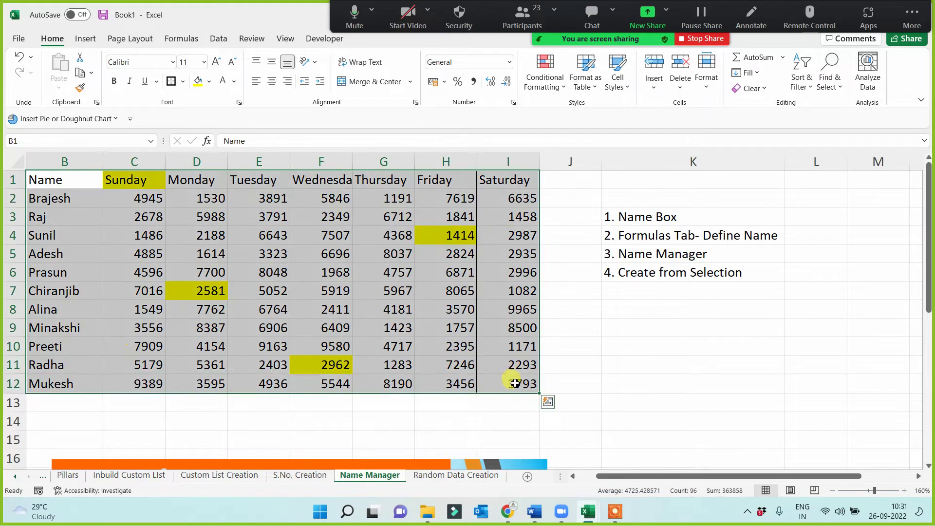
left_click(457, 476)
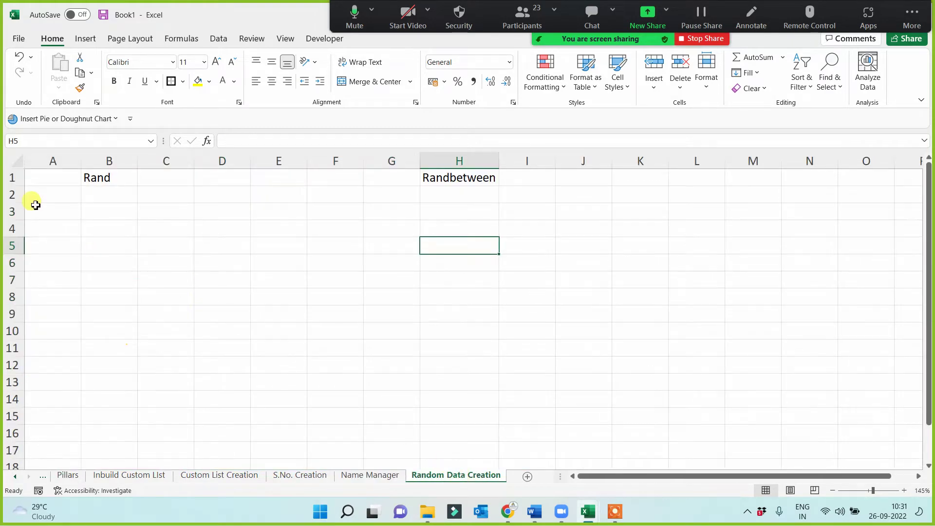
left_click_drag(46, 194, 331, 416)
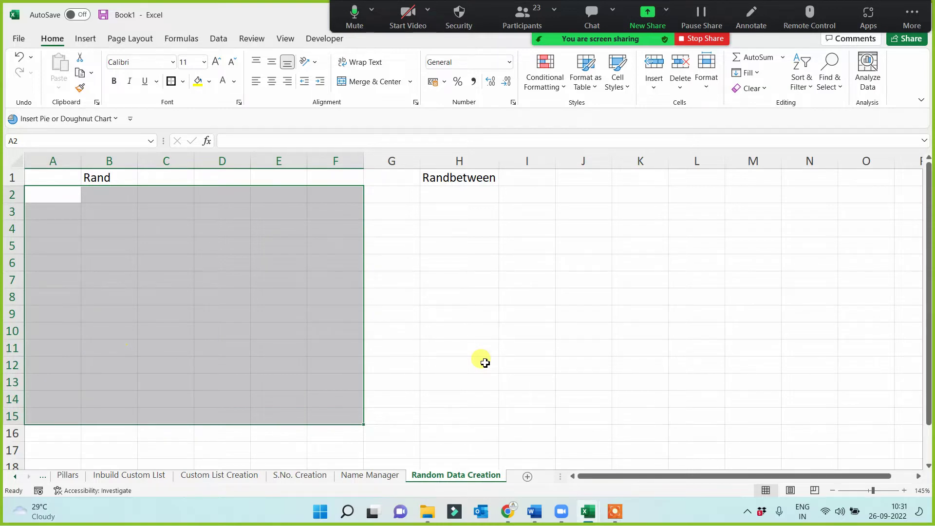
left_click(473, 327)
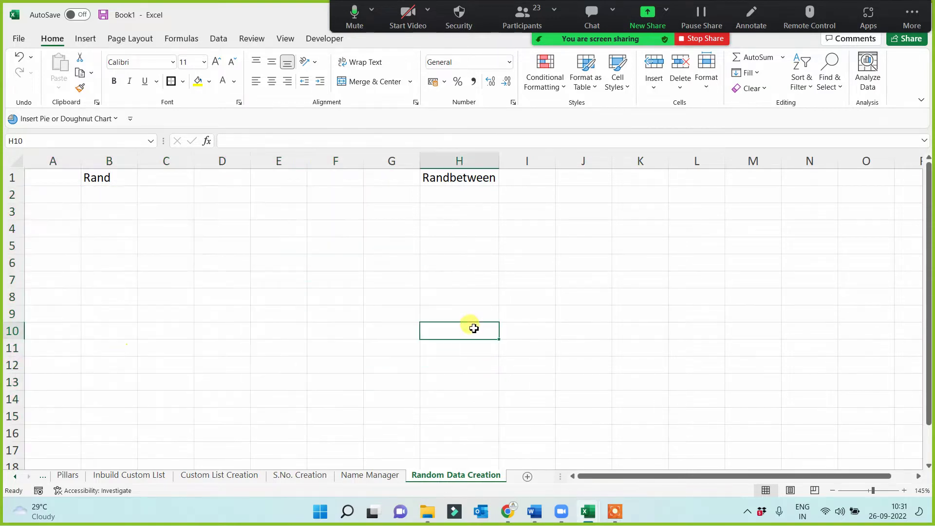
Fill the heading cells B1 (Rand) and H1 (Randbetween) with yellow.
left_click(121, 176)
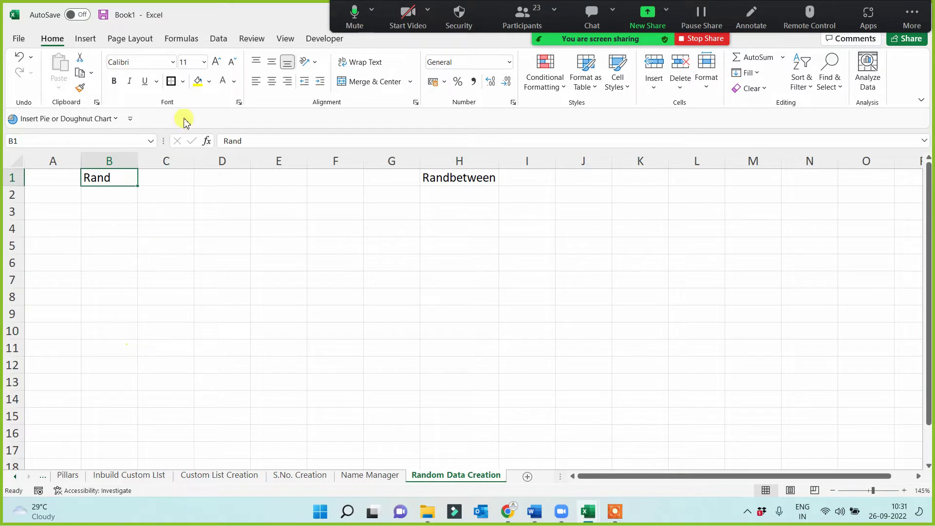
left_click(197, 81)
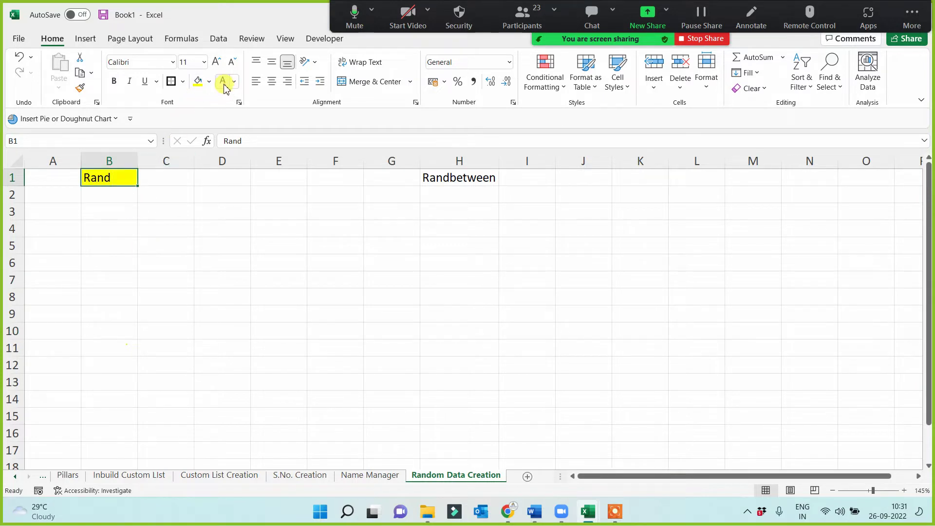
left_click(462, 180)
left_click(198, 81)
left_click(397, 292)
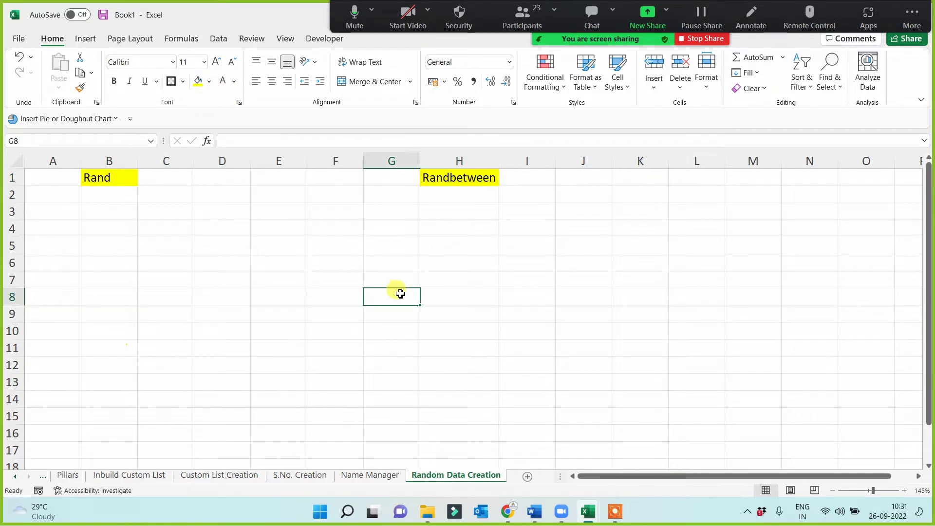
Apply all borders to the range I3:O16 below the Randbetween heading.
left_click(519, 213)
left_click_drag(519, 213, 847, 427)
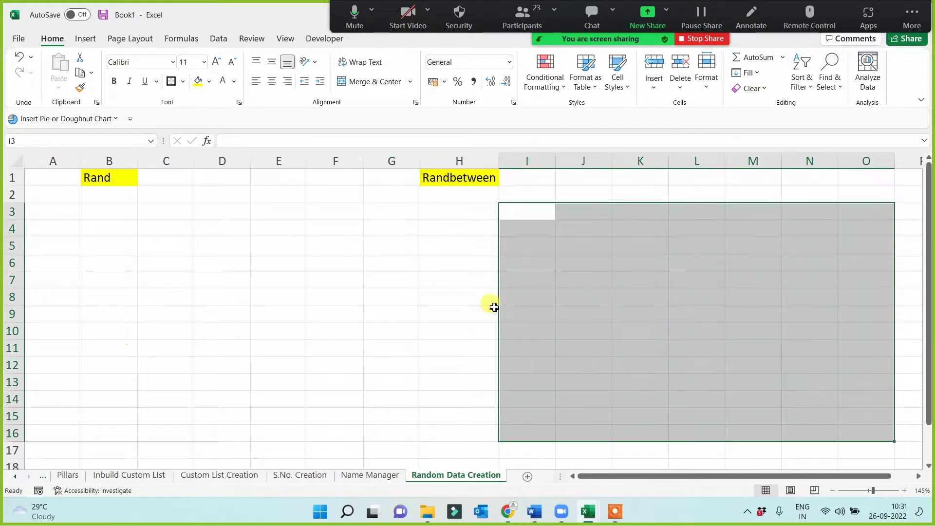
left_click(182, 82)
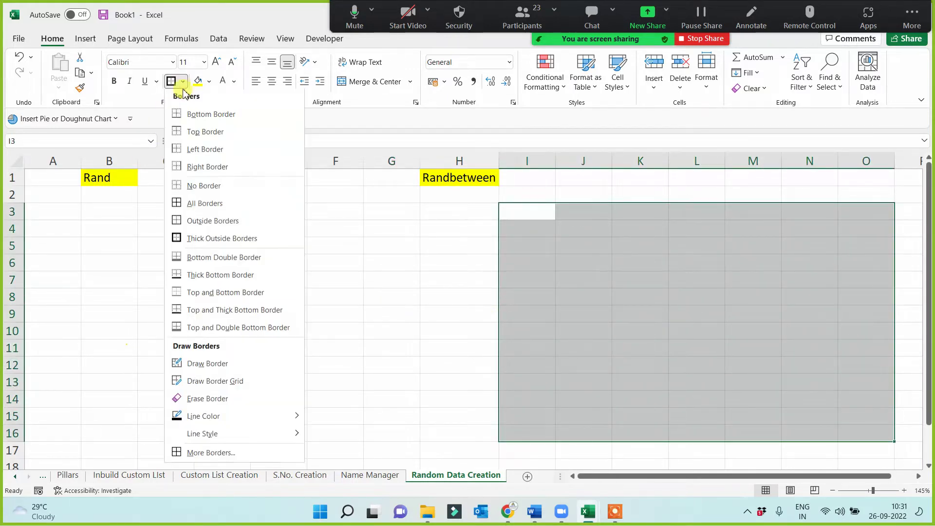
left_click(180, 205)
left_click(539, 213)
Enter the label "1 lac to 10 Lacs" in cell K1 above the bordered grid.
left_click(650, 180)
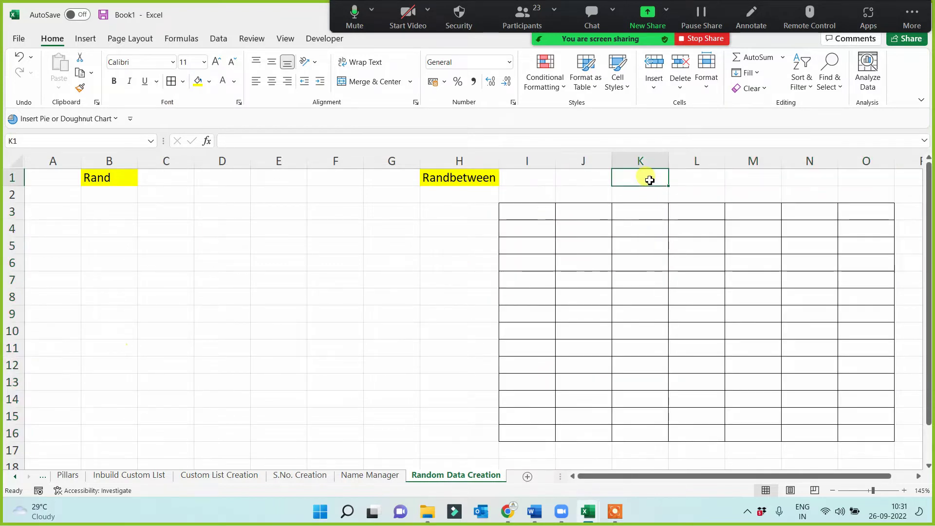
type("1 lac ")
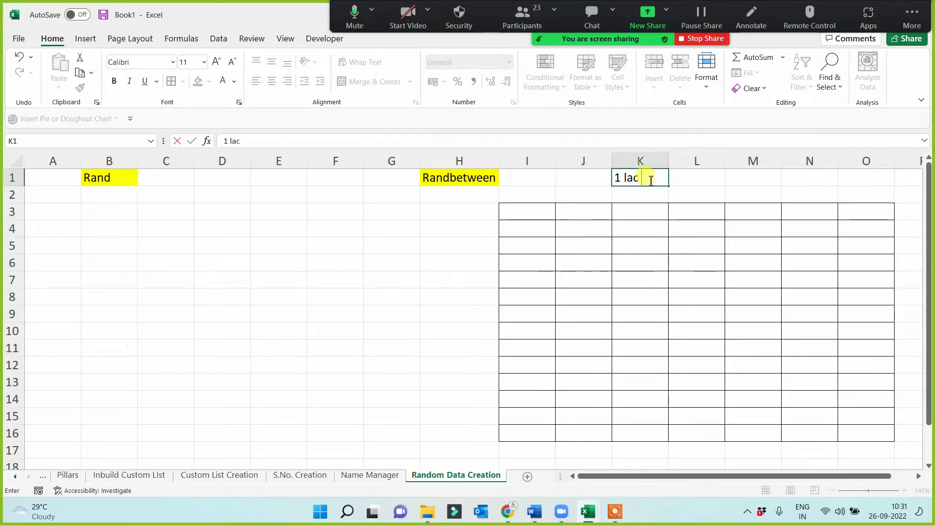
type("to 10 L")
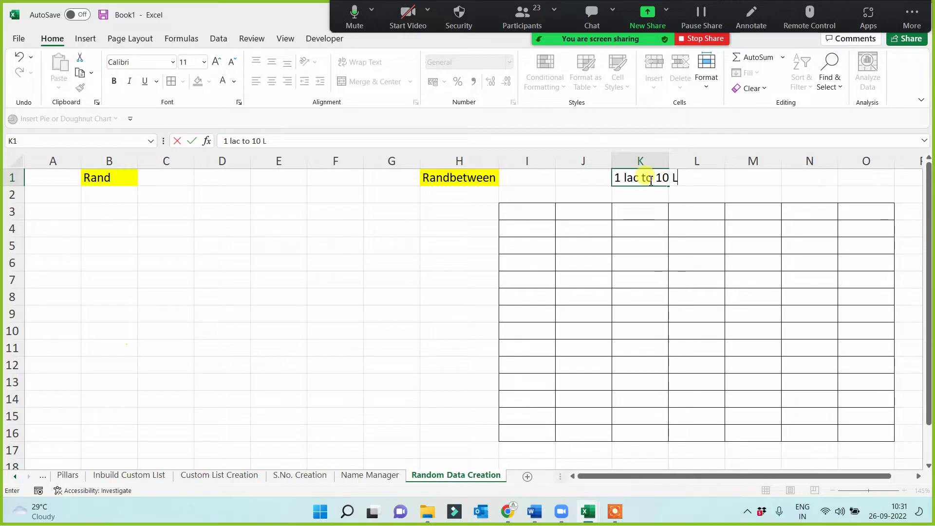
type("acs")
left_click(653, 354)
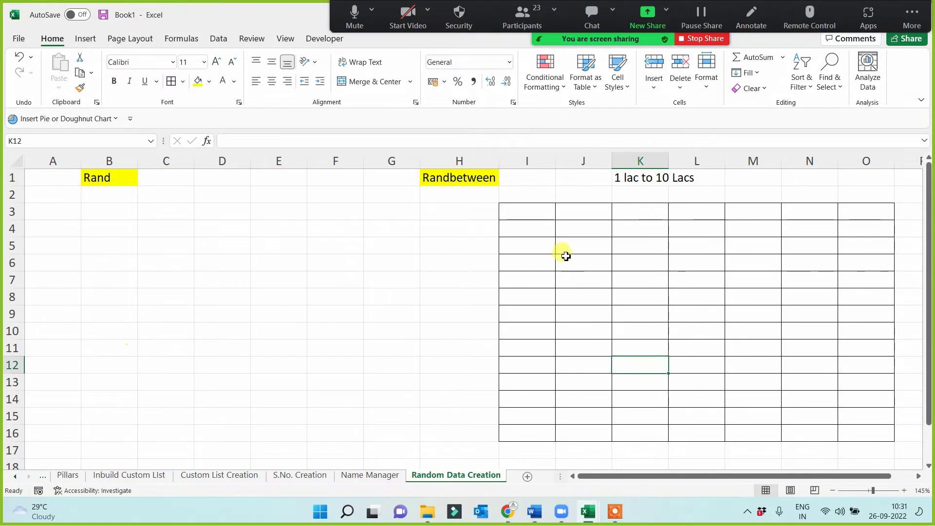
Enter the sample numbers 968989, 563526 and 656666 in cells I3, I4 and I5 of the bordered grid.
left_click_drag(517, 209, 857, 430)
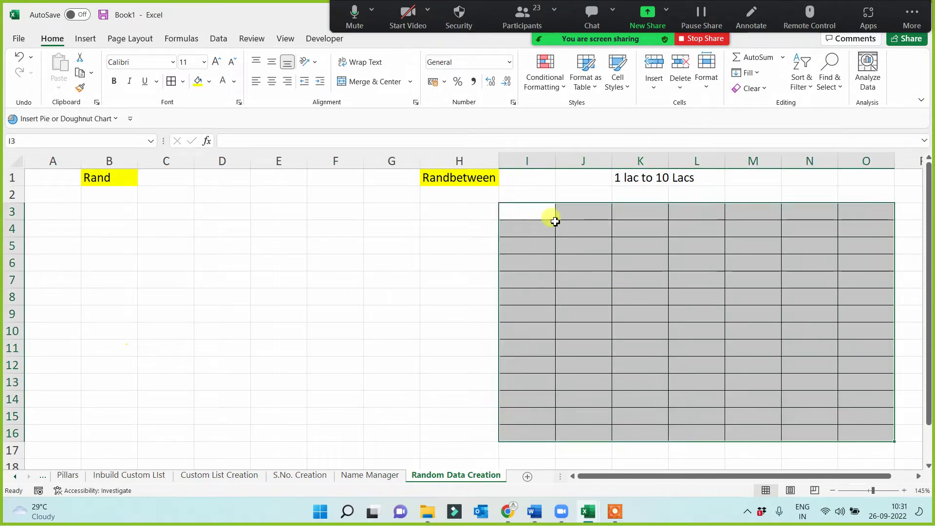
left_click(539, 213)
type("968989")
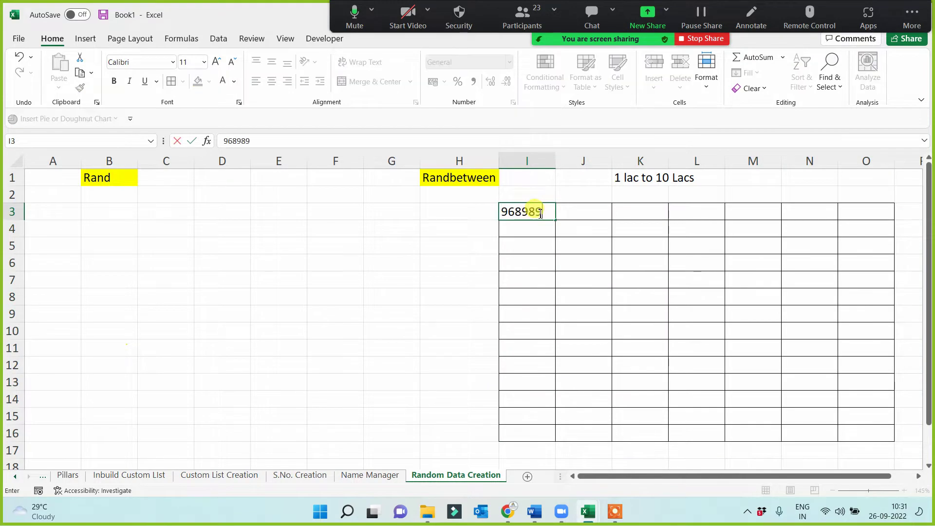
key("Return")
type("5635265")
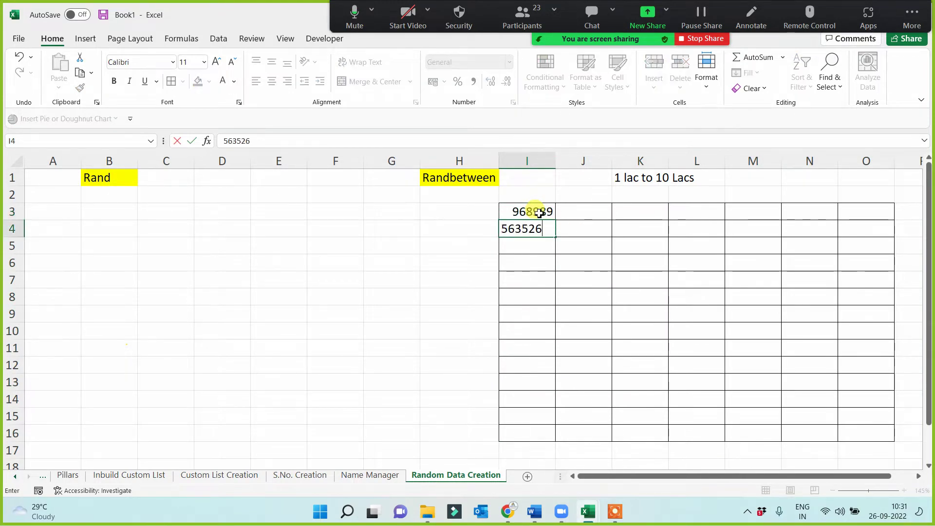
key("Return")
type("656666")
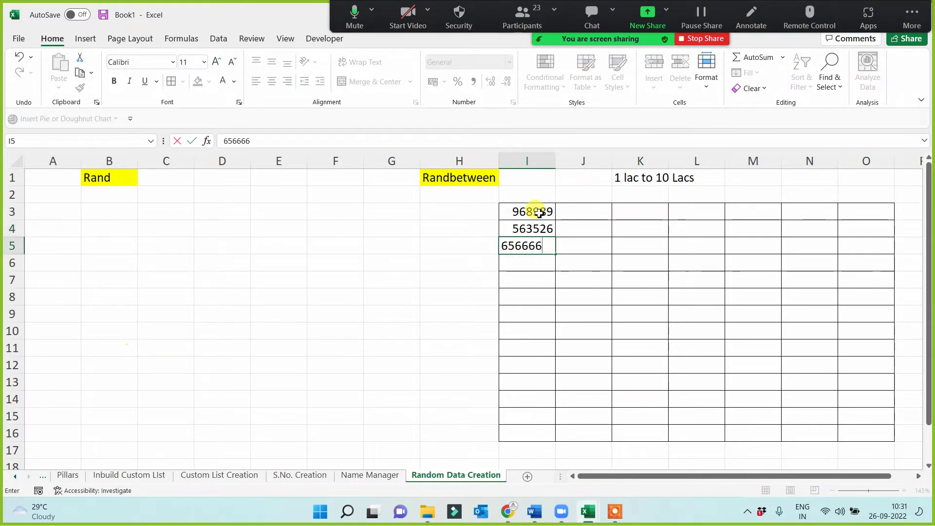
key("Return")
Clear the contents of the bordered range I3:O16.
left_click_drag(539, 213, 851, 430)
key("Delete")
left_click(640, 313)
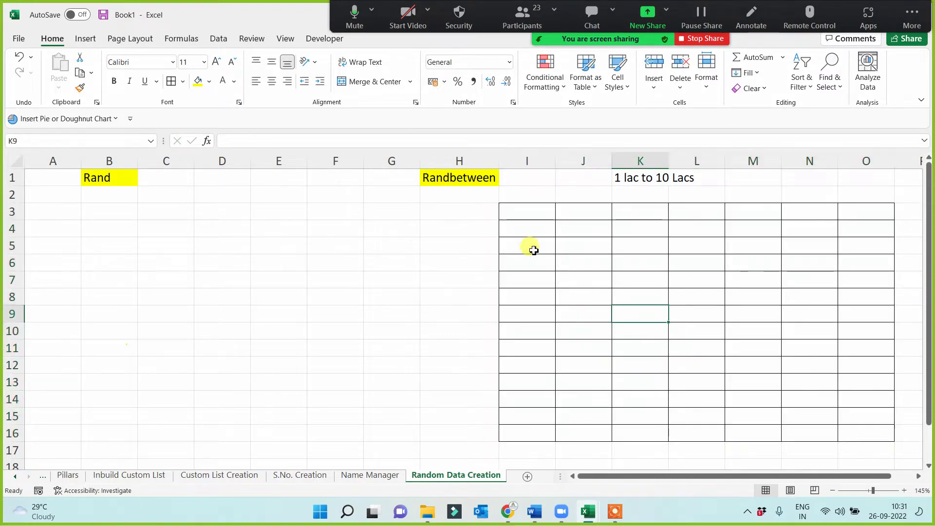
Enter the formula =RANDBETWEEN(100000,1000000) in cell I3.
left_click(530, 213)
type("=")
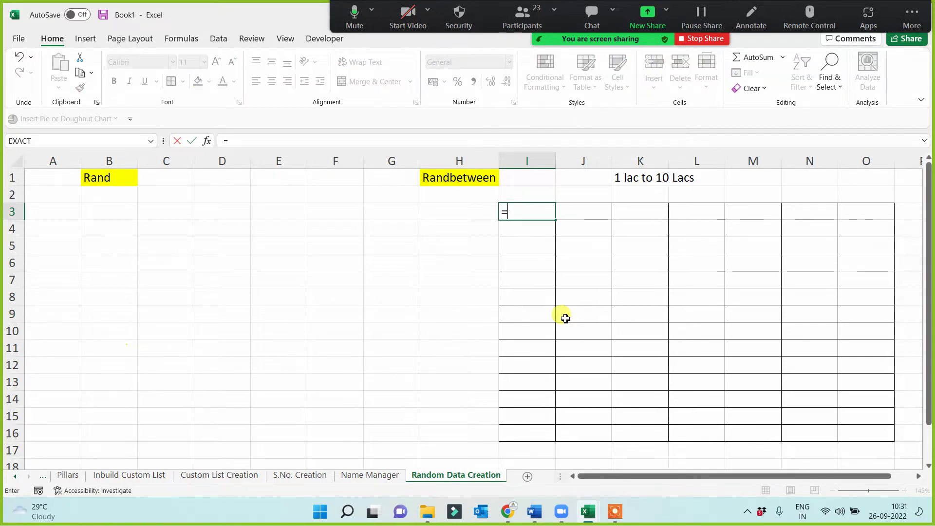
type("rand")
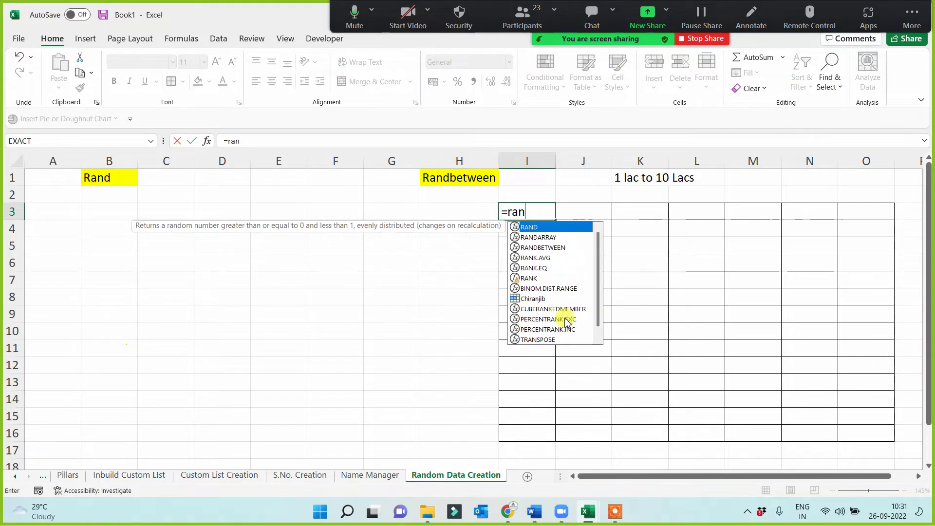
key("Down")
key("Down")
key("Tab")
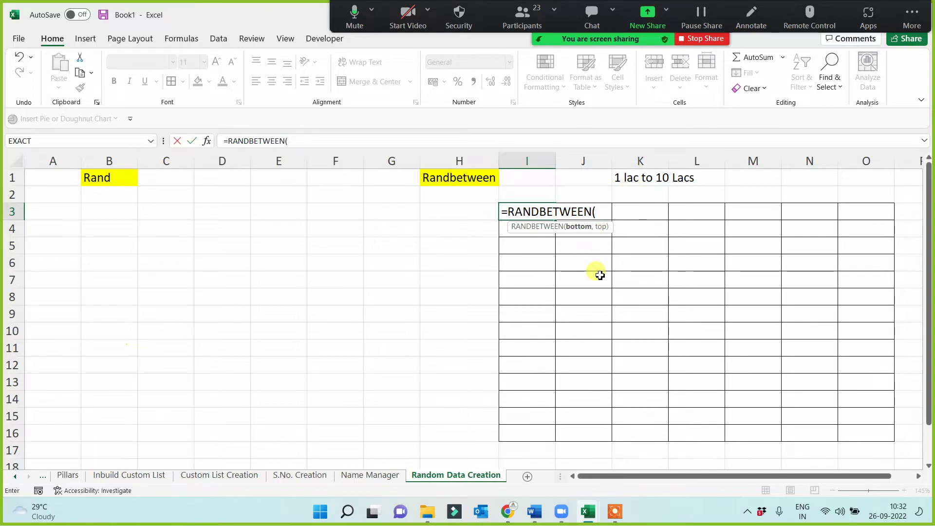
type("10000")
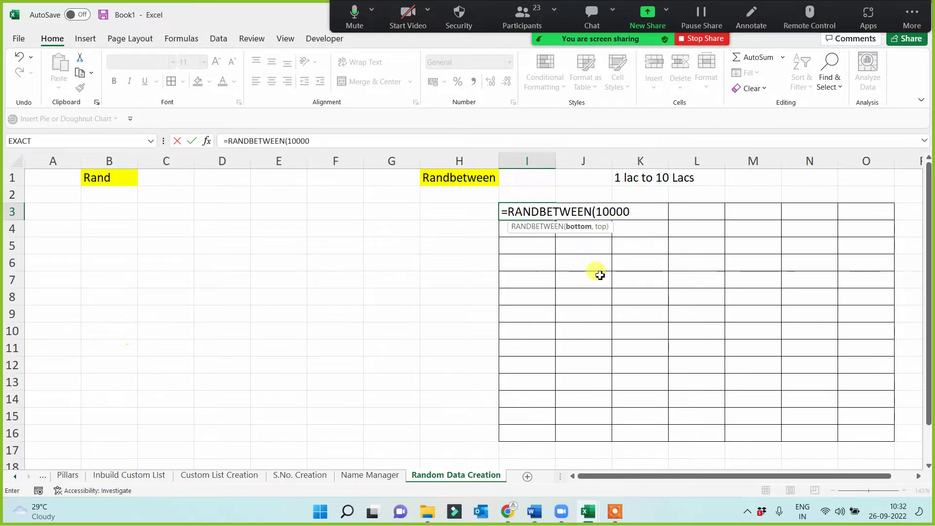
type("0,")
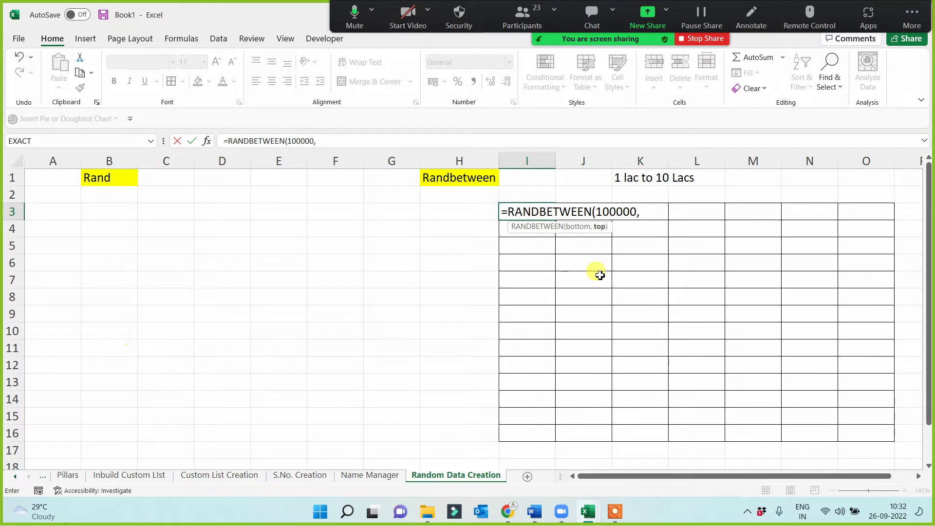
type("100000")
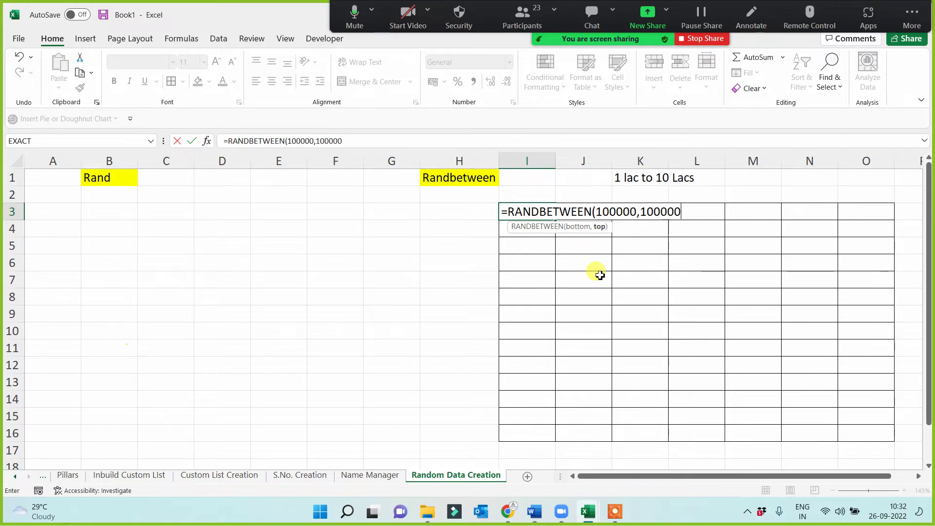
type("0)")
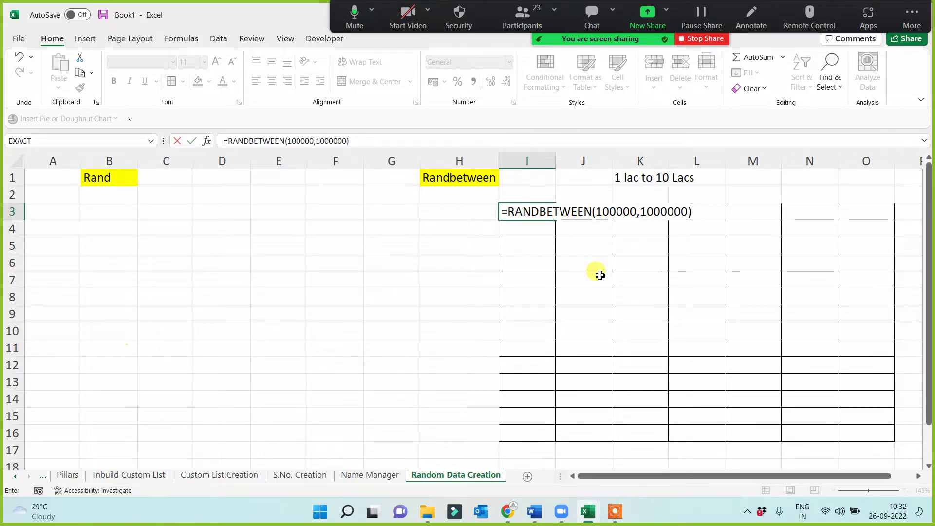
key("F2")
key("Left")
key("Left")
key("Left")
key("Left")
key("Left")
key("Left")
key("Left")
key("Left")
key("Left")
key("Left")
key("Left")
key("Left")
key("Left")
key("Left")
key("Left")
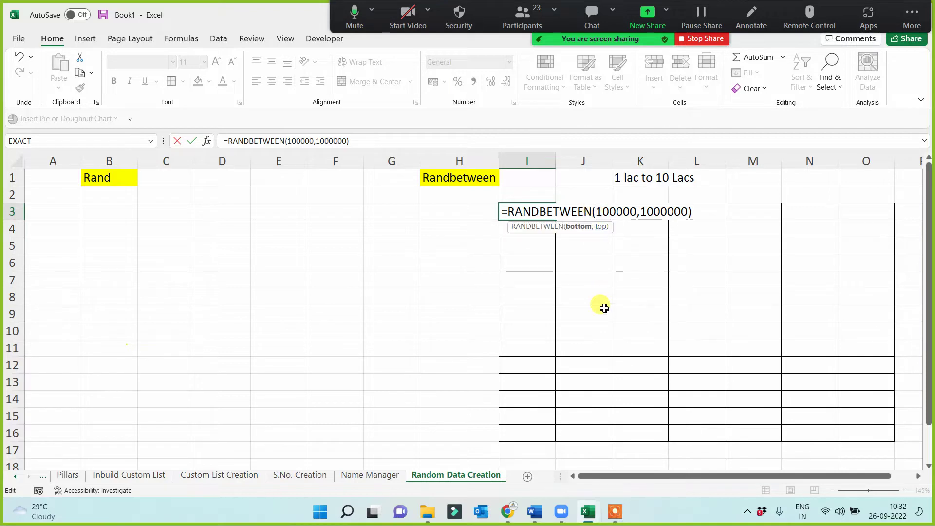
left_click(664, 213)
key("Return")
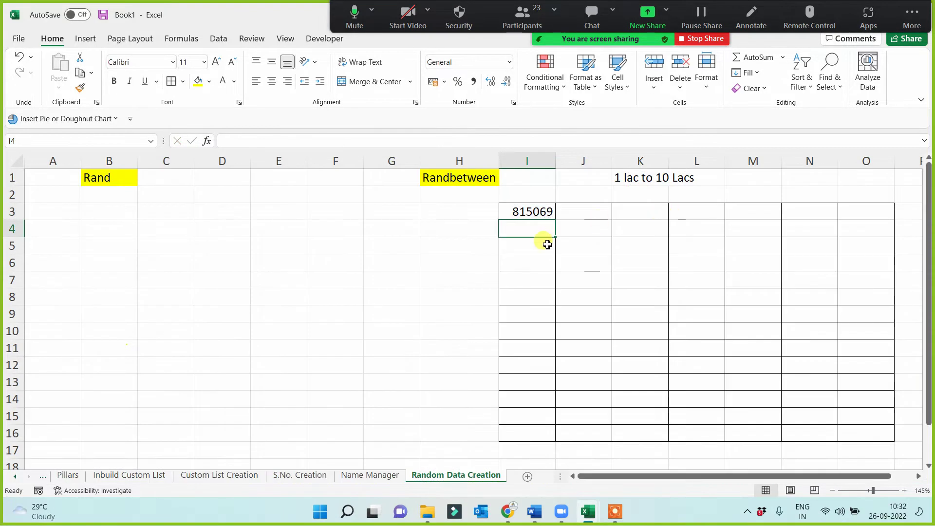
Fill the RANDBETWEEN formula from cell I3 across the whole bordered range I3:O16.
left_click(540, 211)
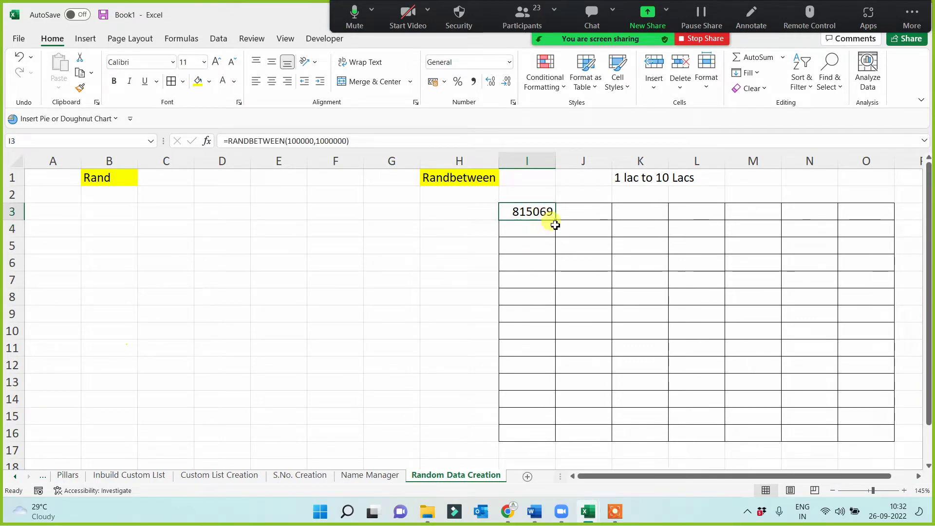
left_click_drag(556, 221, 892, 445)
left_click(410, 328)
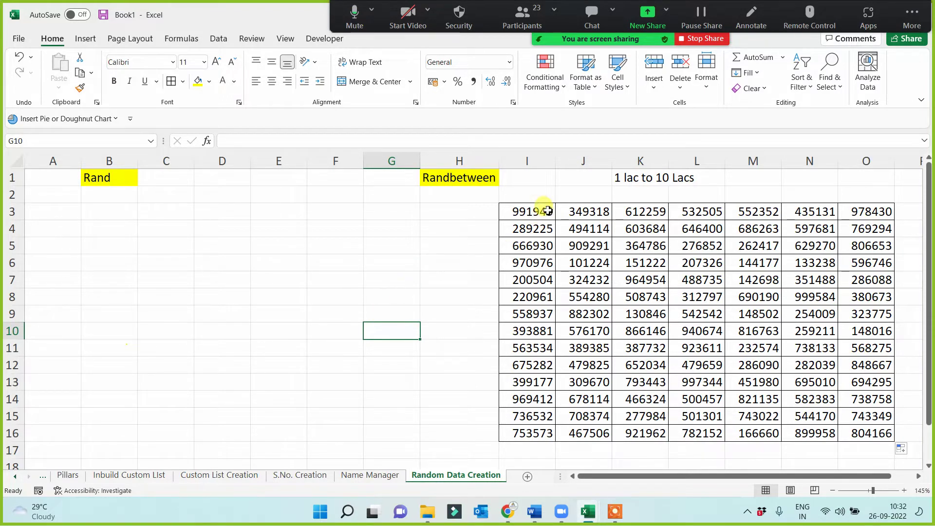
Examine the Randbetween heading, the formula in I3 and the filled block I3:O16.
left_click_drag(536, 211, 862, 439)
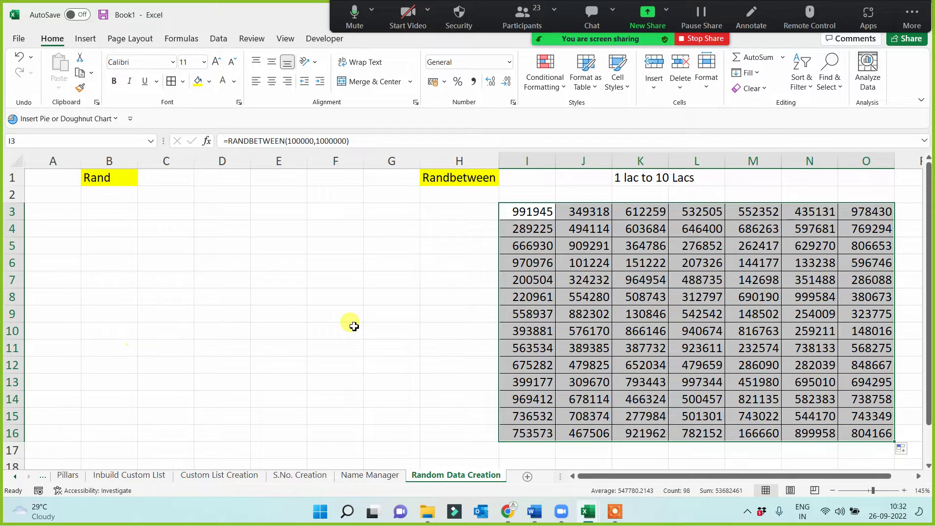
left_click(460, 181)
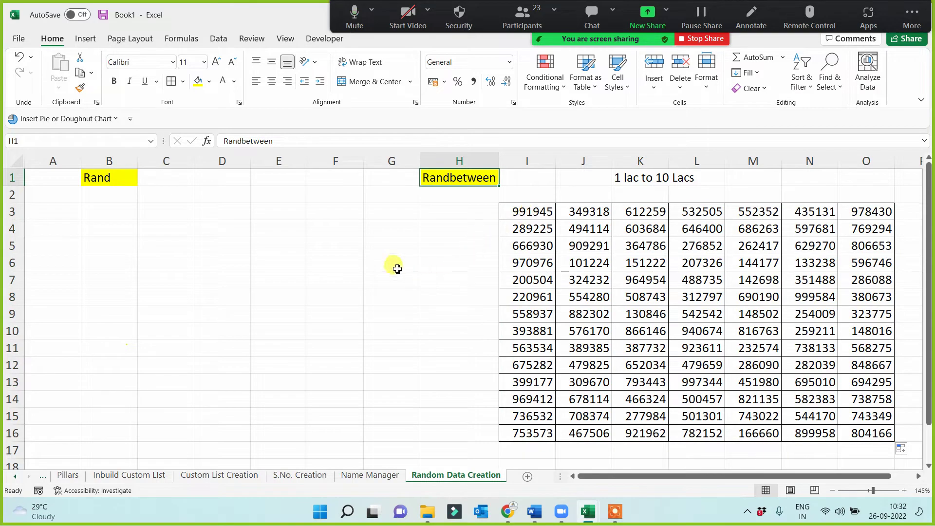
left_click(524, 209)
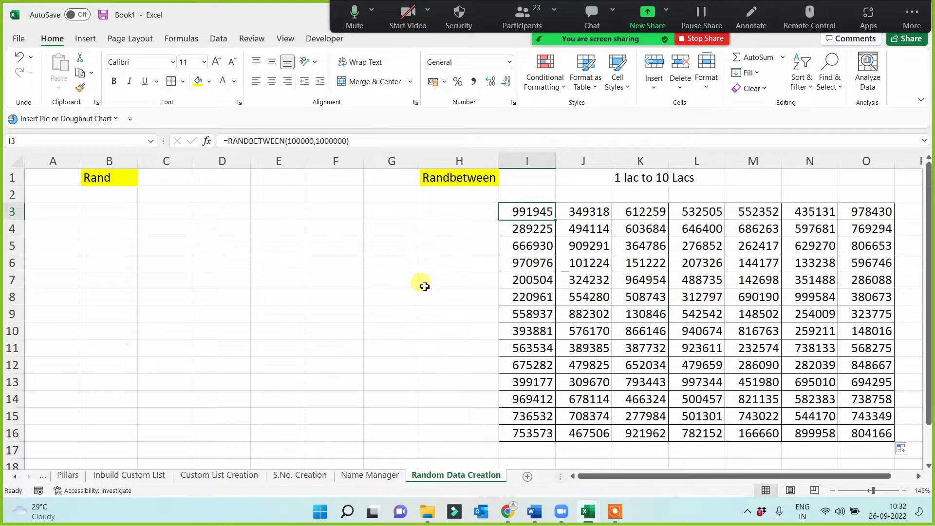
left_click(451, 177)
left_click_drag(526, 209, 857, 432)
left_click(159, 273)
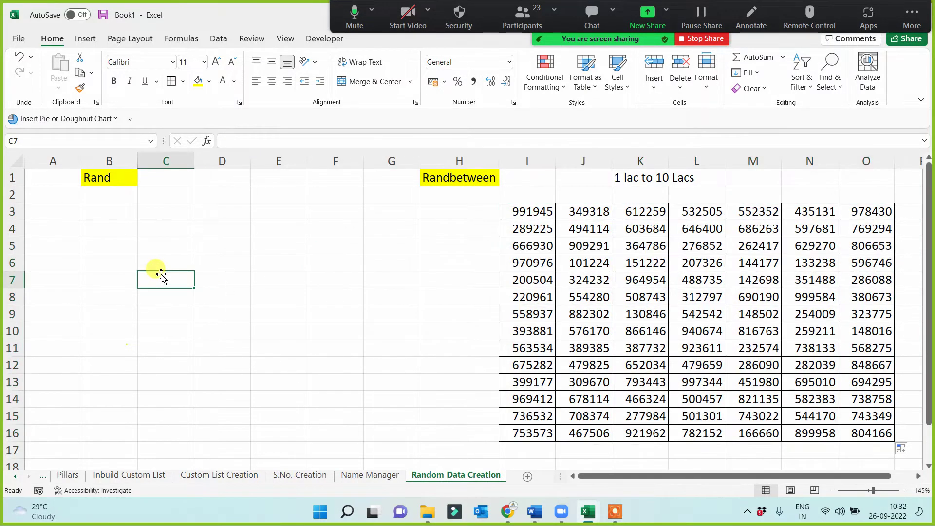
Enter the label "0-1 (in decimal)" in cell C1 beside the Rand heading.
left_click(105, 214)
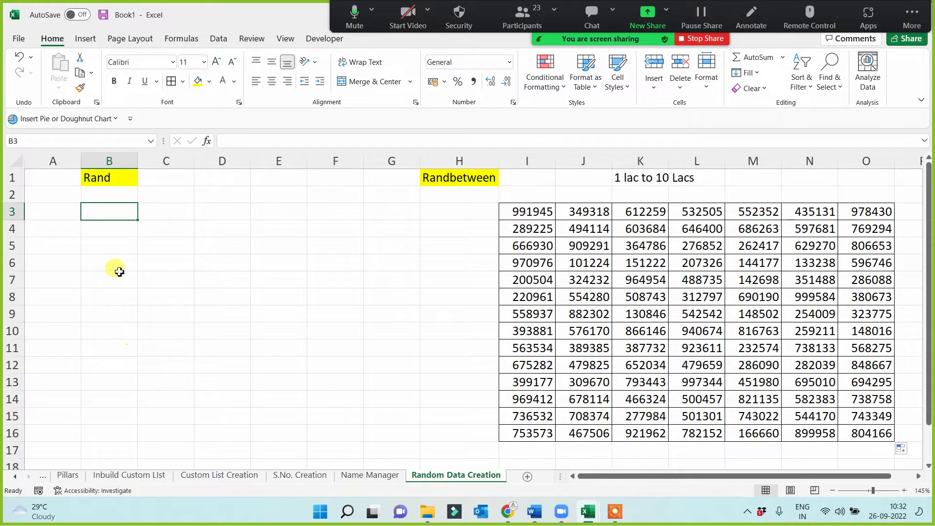
left_click(173, 178)
type("0-")
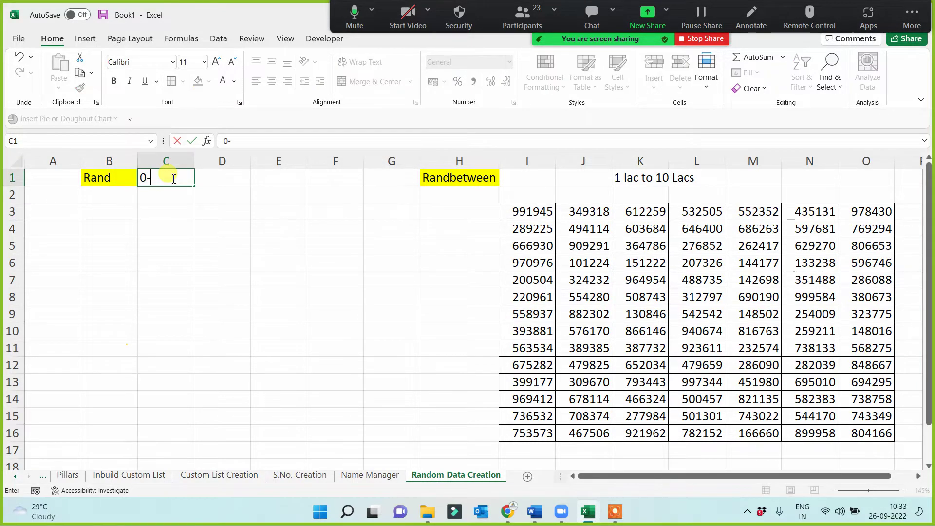
type("1 (in decimal")
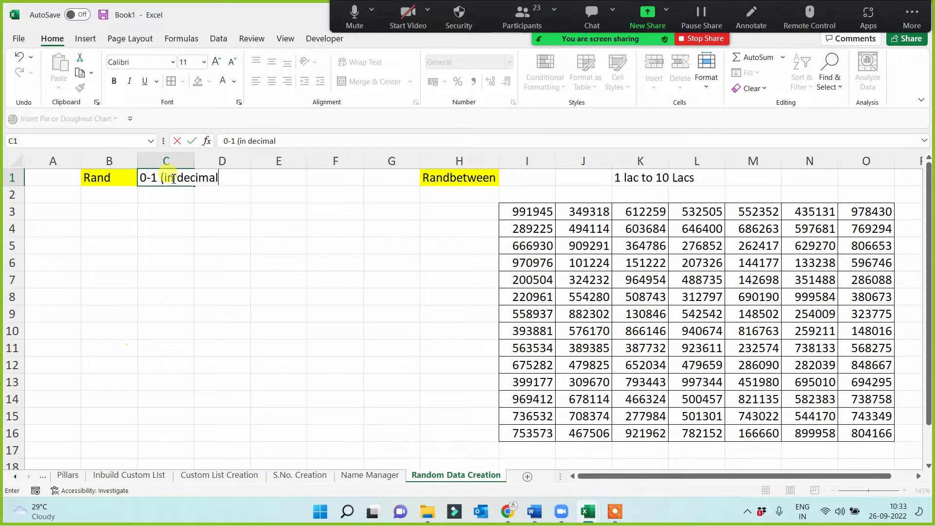
type(")")
key("Return")
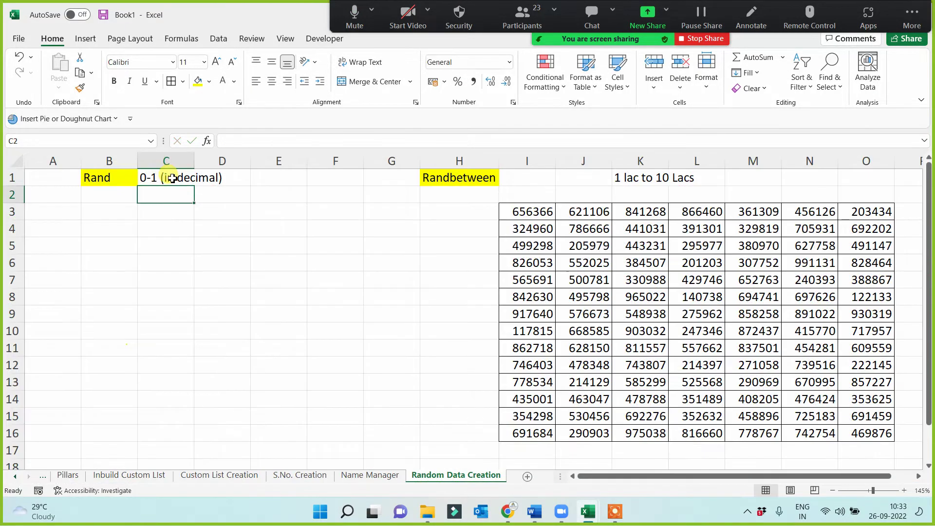
Enter the formula =RAND() in cell B3 and fill it across the range B3:G16.
left_click(115, 214)
type("=")
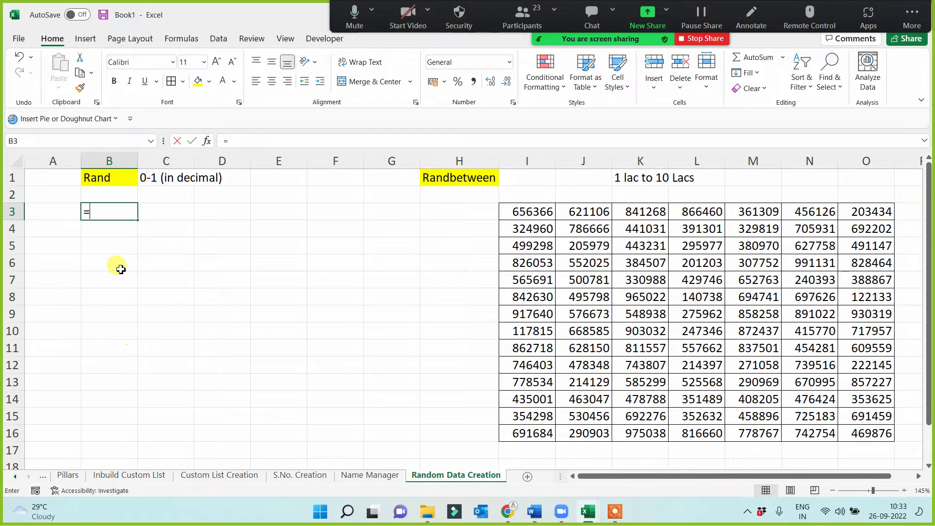
type("rand()")
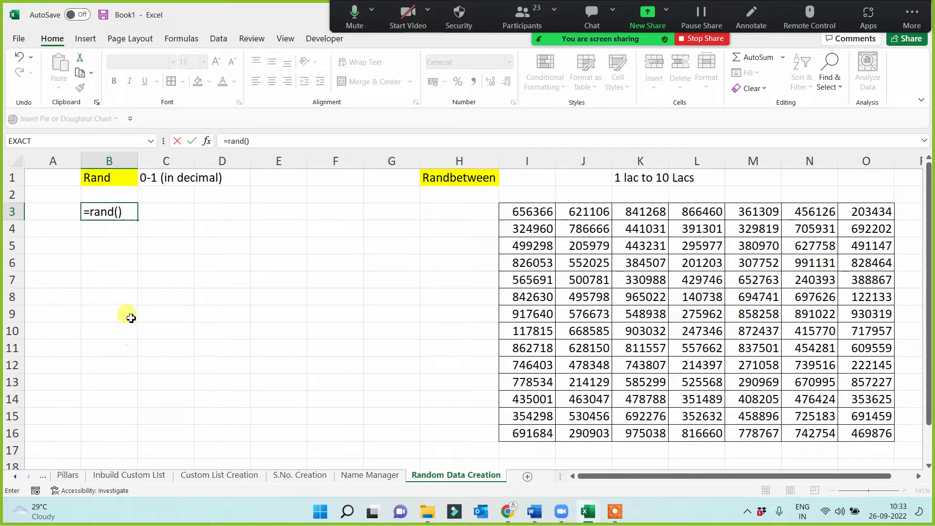
key("Return")
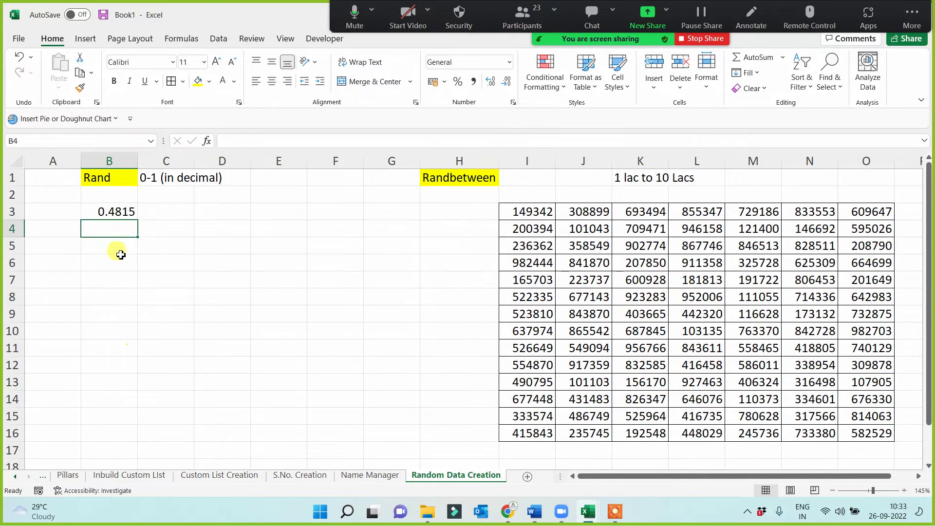
left_click(117, 211)
left_click_drag(137, 219, 414, 438)
Enter the label "<1" in cell E1 above the RAND block.
left_click(296, 177)
type("<")
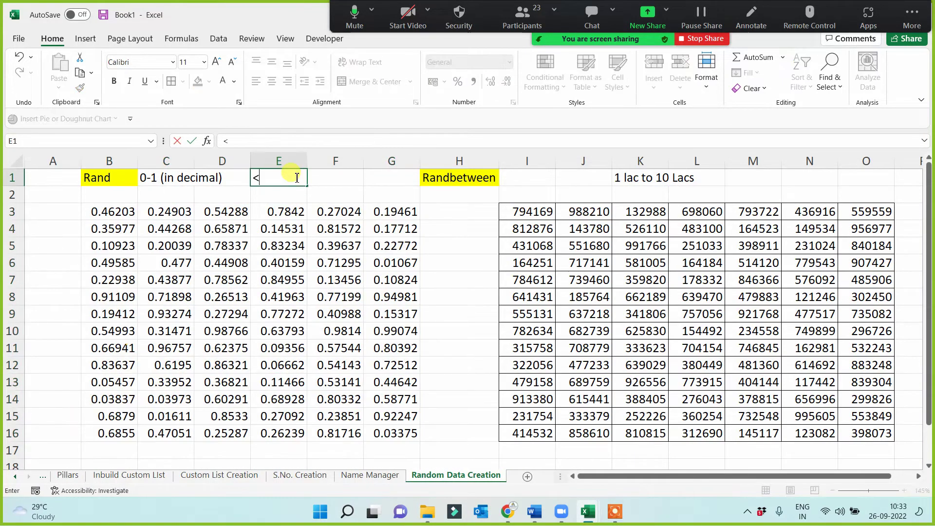
type("1")
left_click(266, 294)
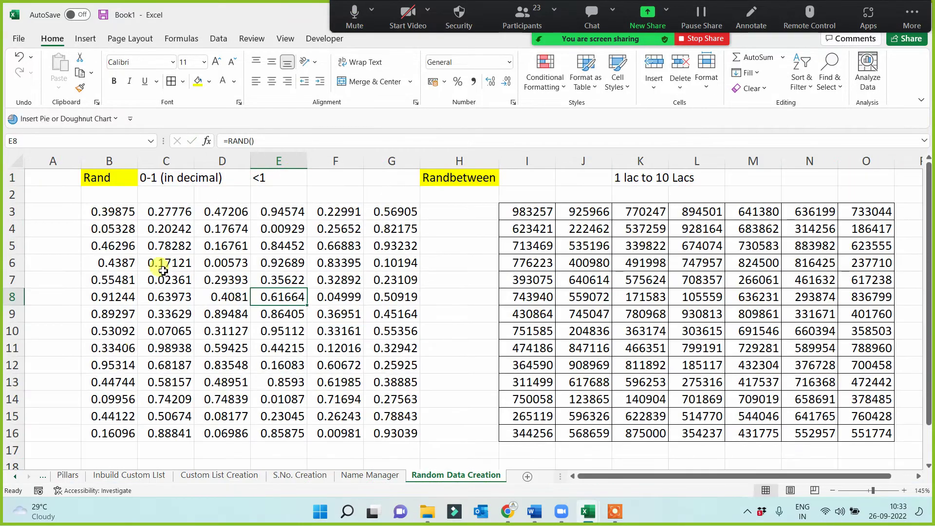
Compare the Rand and Randbetween headings and review the RAND block B3:G16.
left_click(110, 180)
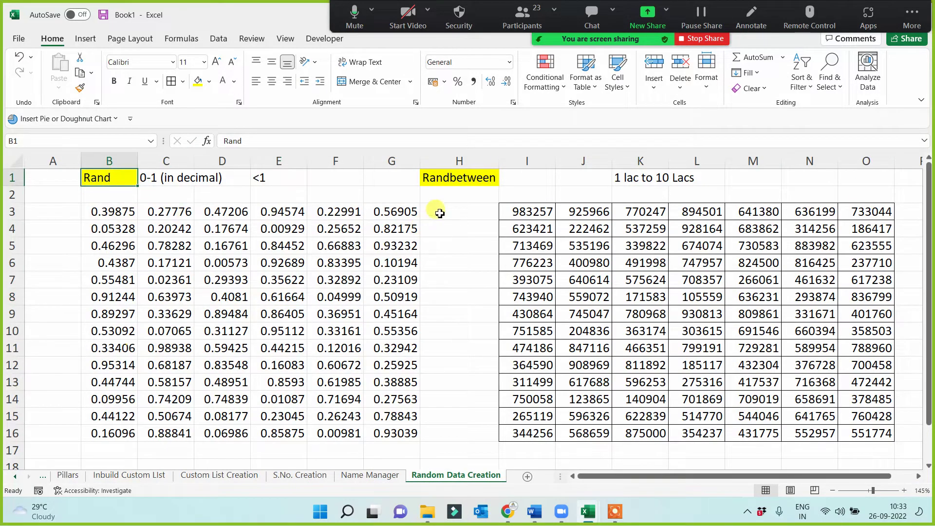
left_click(434, 176)
left_click(112, 180)
left_click_drag(119, 214, 402, 436)
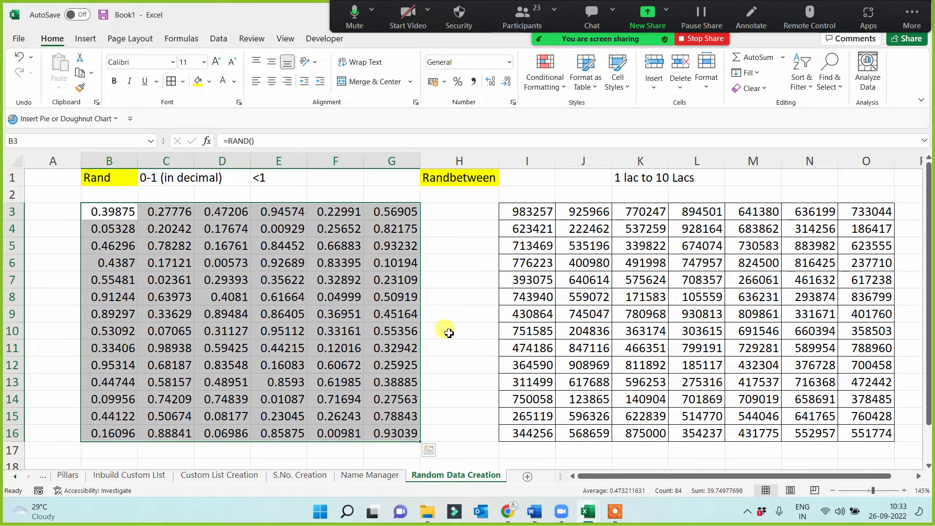
left_click(97, 178)
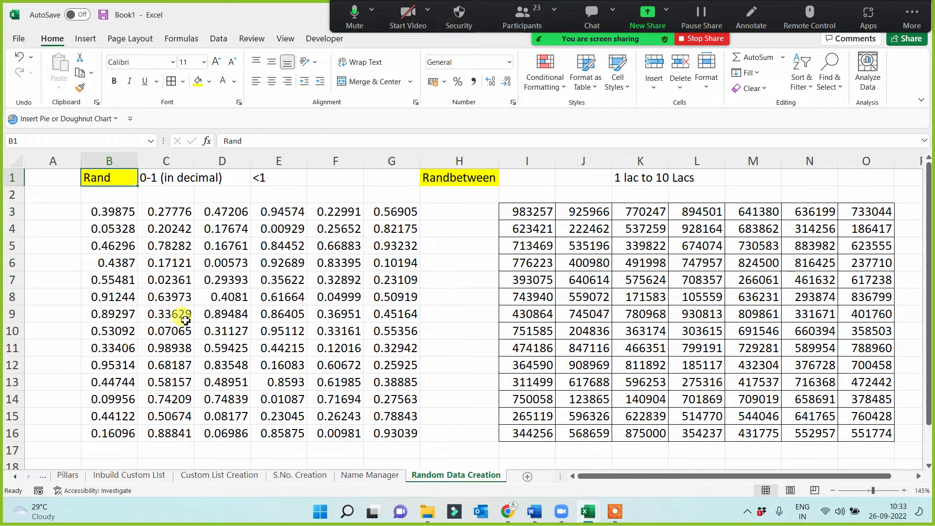
left_click(463, 177)
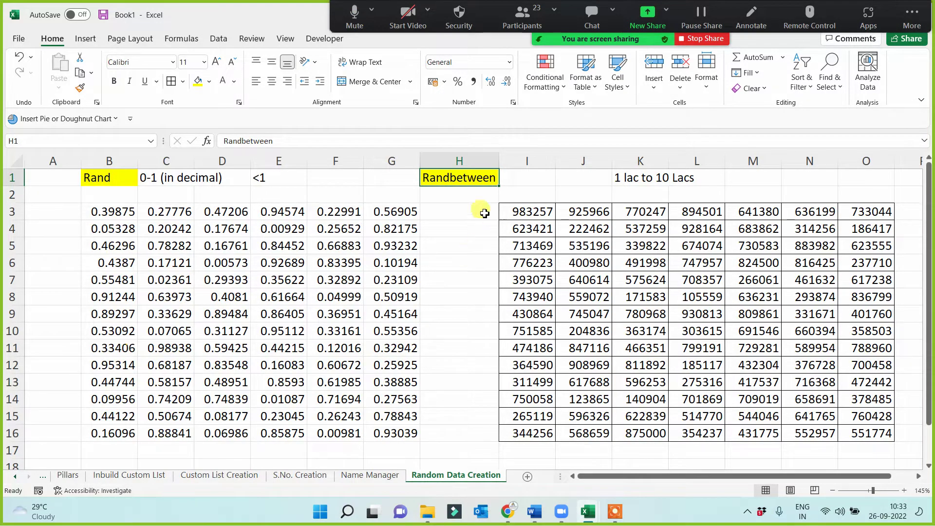
left_click(122, 177)
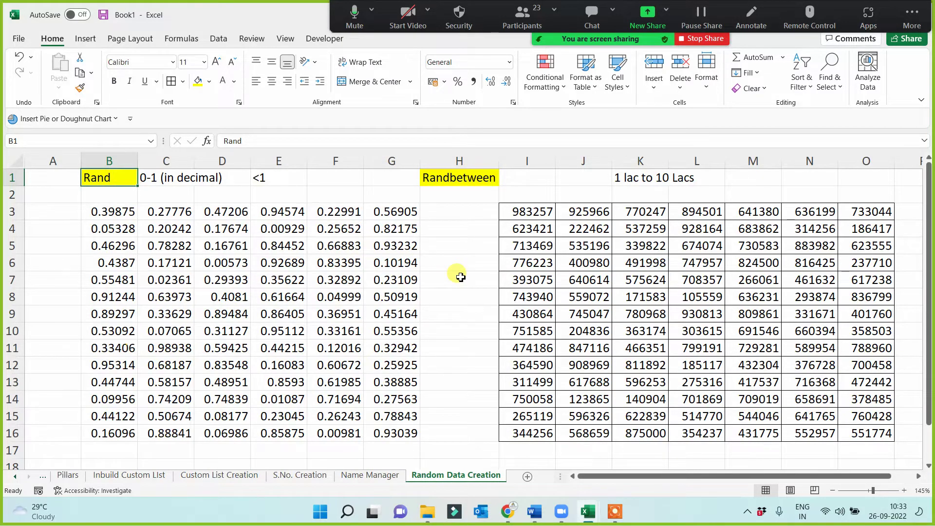
left_click_drag(93, 212, 396, 431)
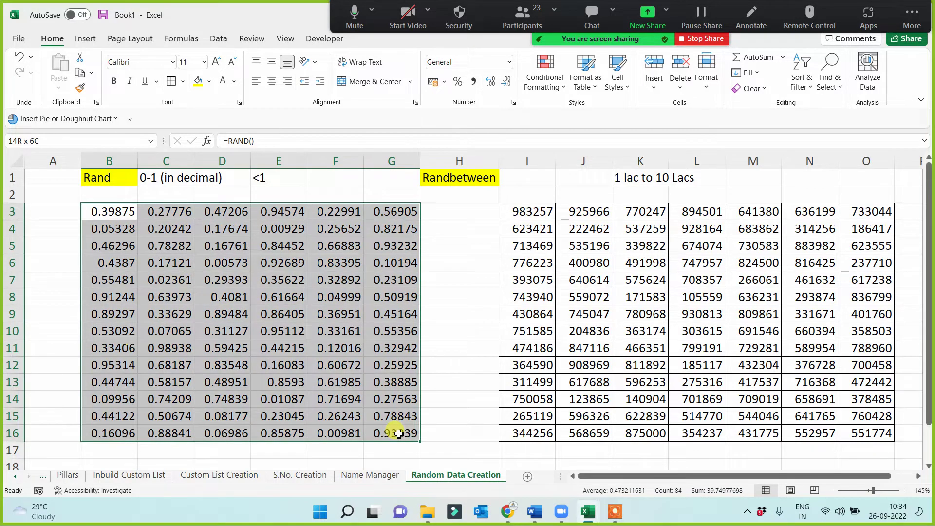
Apply borders to the RAND block B3:G16.
left_click(171, 81)
left_click(487, 320)
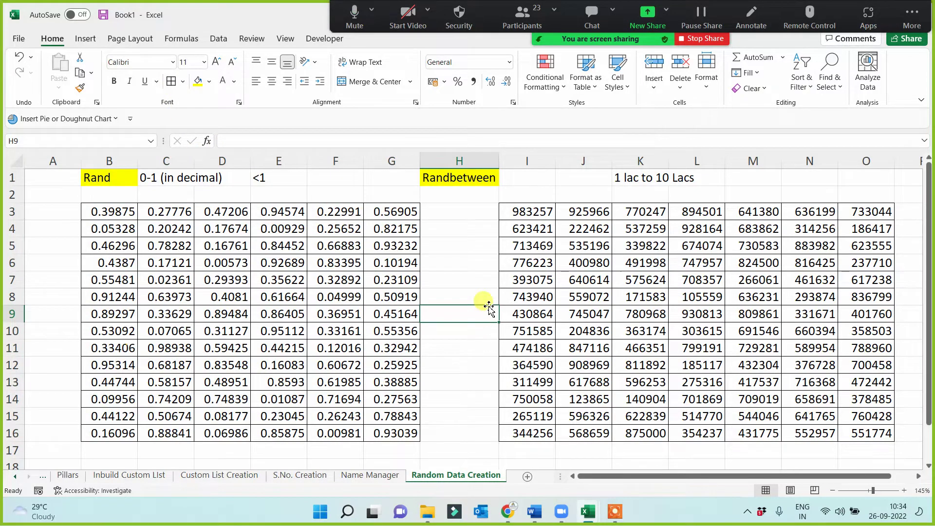
Compare the Rand and Randbetween headings and inspect the formulas in cells B3 and I3.
left_click(458, 178)
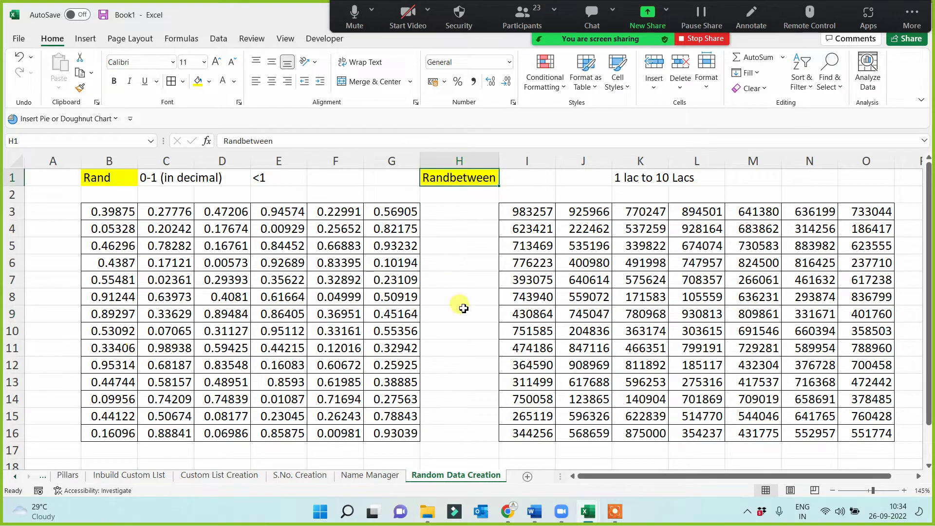
left_click(89, 179)
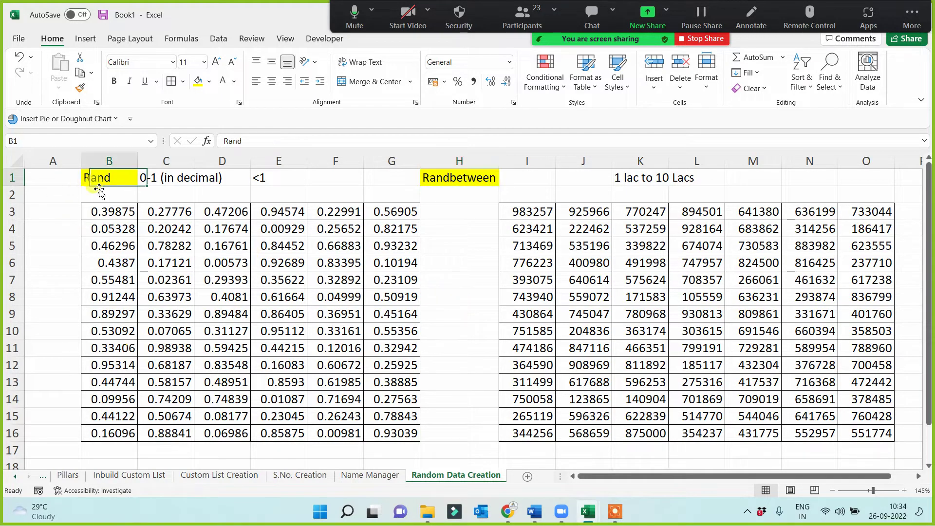
left_click(459, 179)
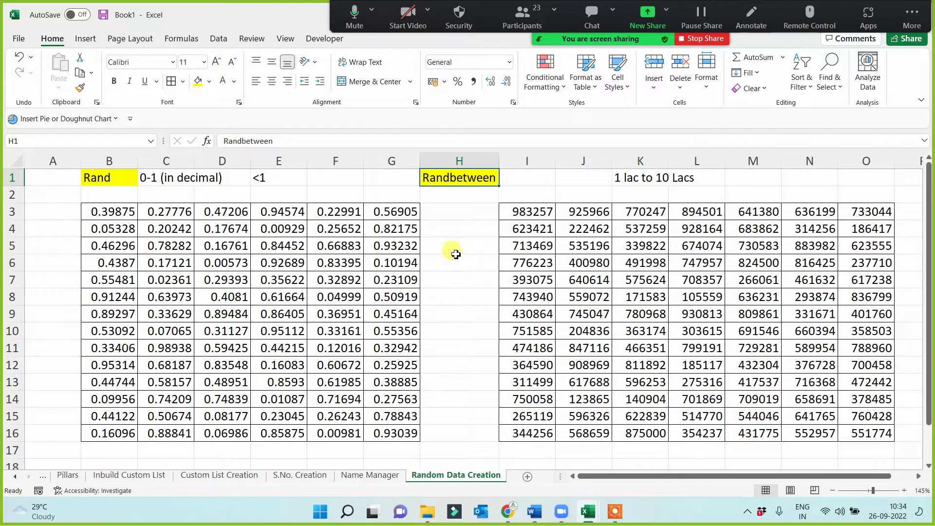
left_click(88, 181)
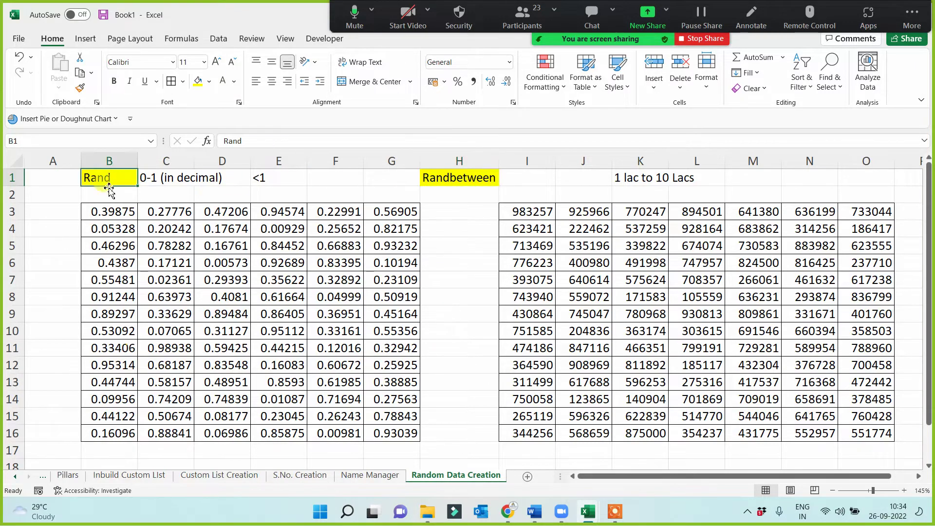
left_click(102, 213)
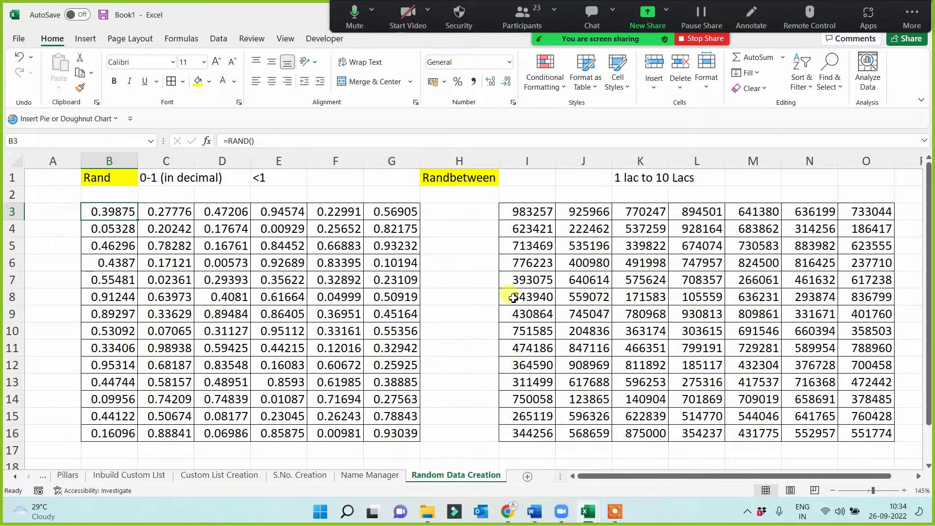
left_click(529, 211)
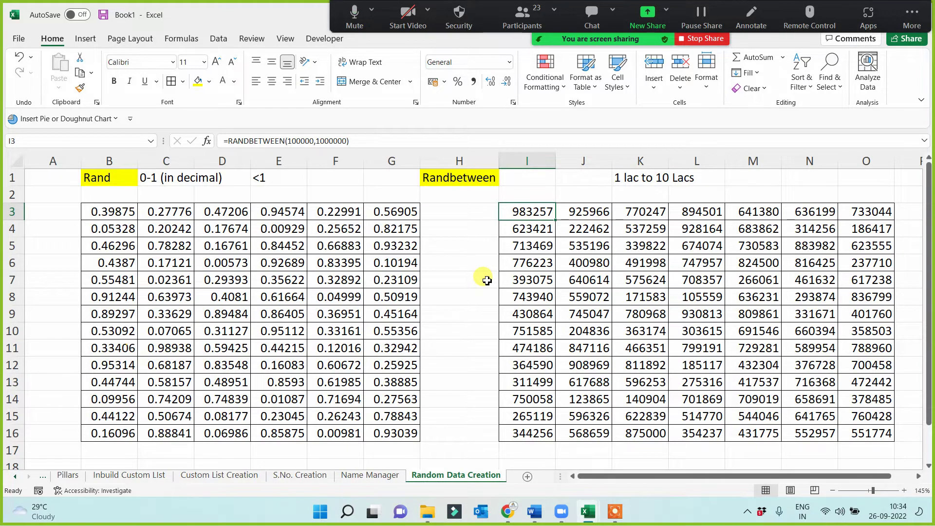
left_click(462, 243)
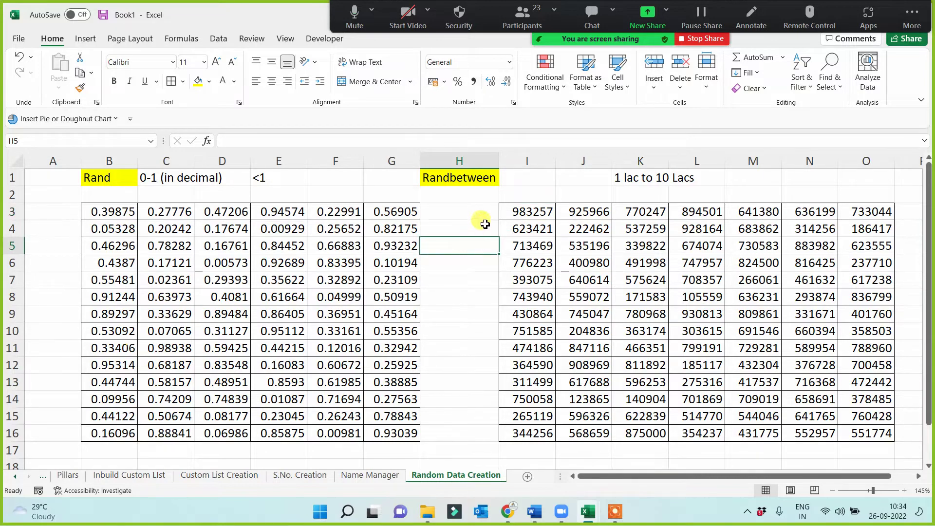
left_click(459, 211)
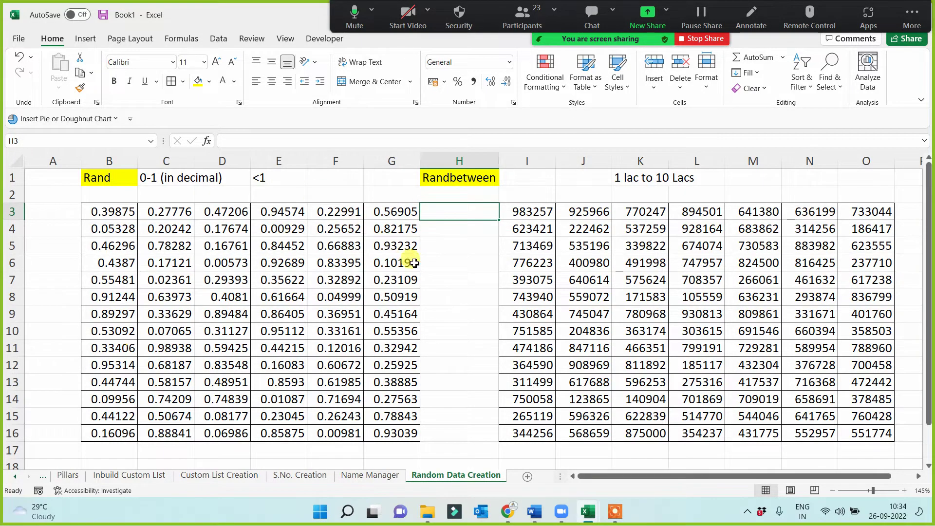
Fill cell I3 with light blue and cell G3 with yellow to mark one random value per block.
left_click(542, 209)
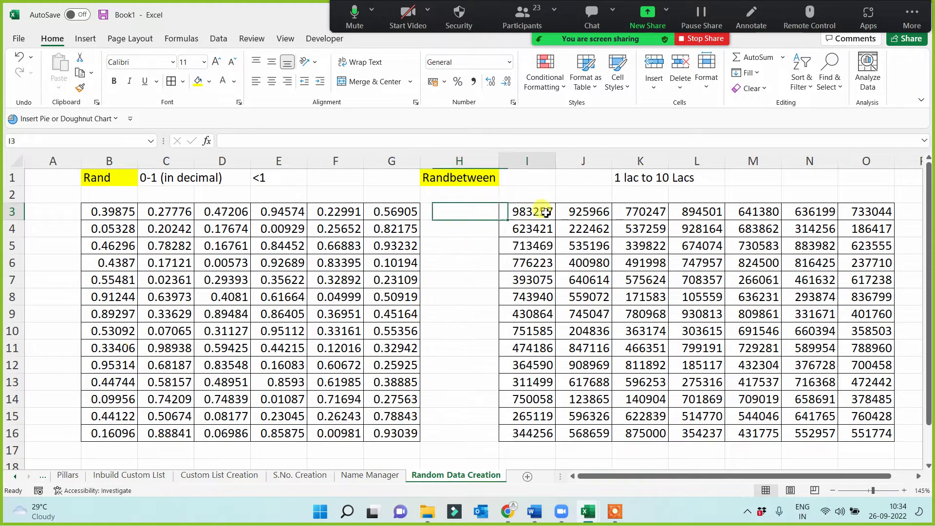
left_click(209, 86)
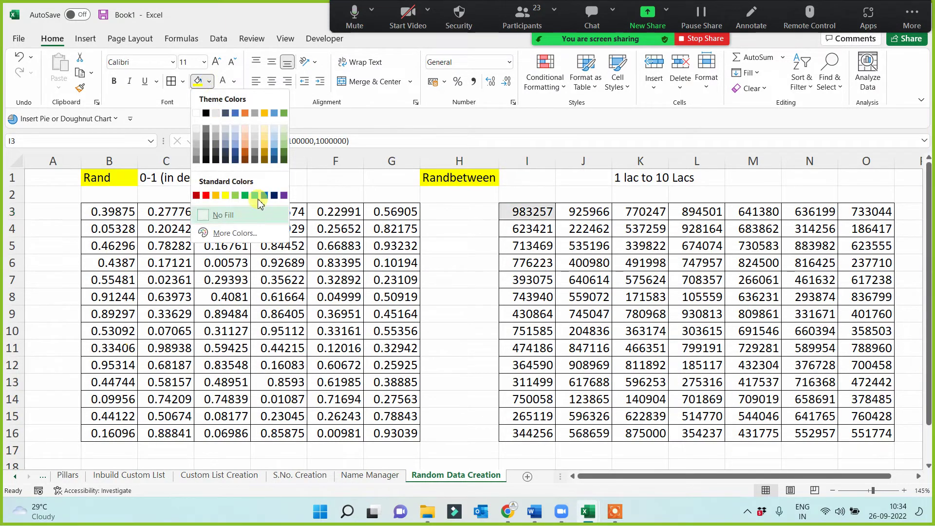
left_click(253, 190)
left_click(394, 219)
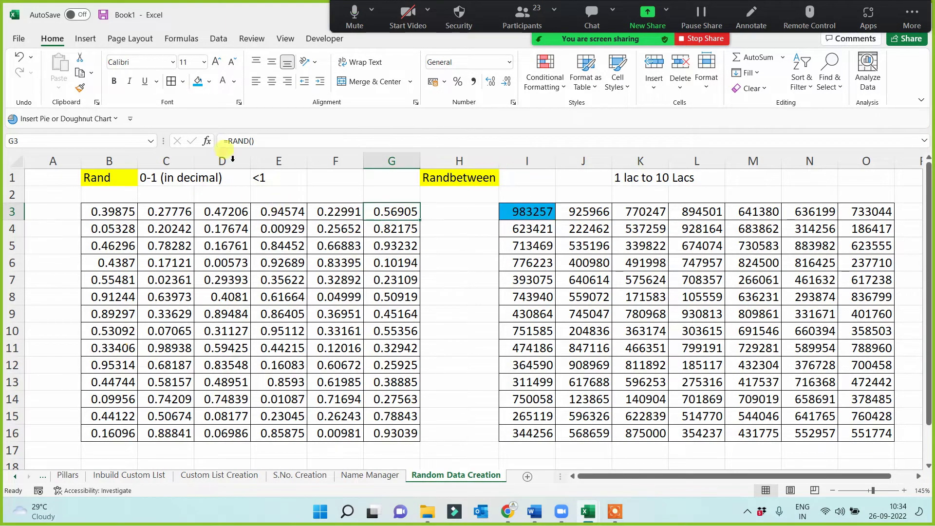
left_click(209, 81)
left_click(225, 196)
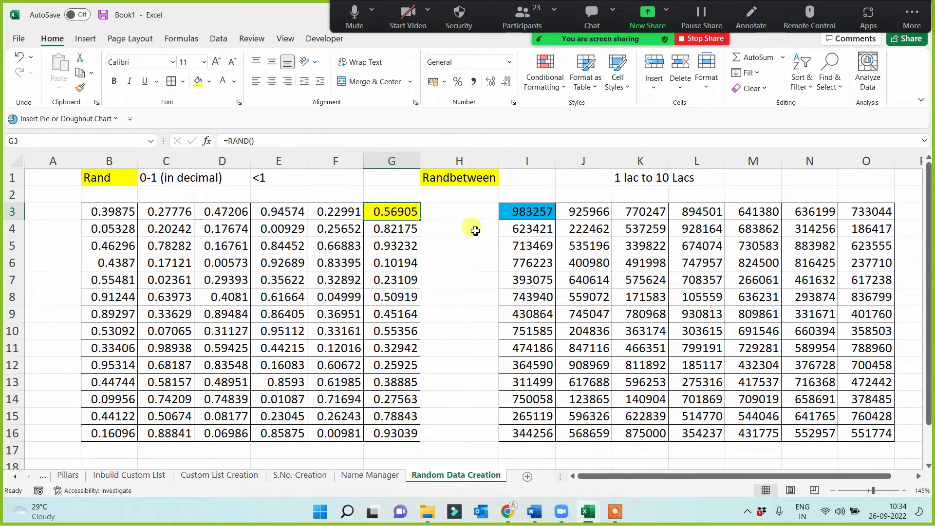
Enter one person's first name in cell H3 and another in H4, checking the highlighted cells G3 and I3 after the entries.
left_click(463, 212)
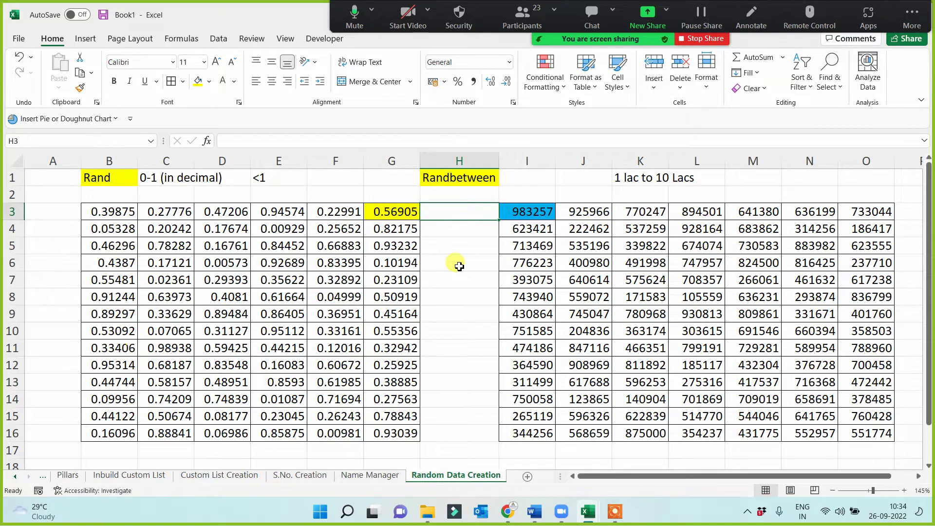
type("prasun")
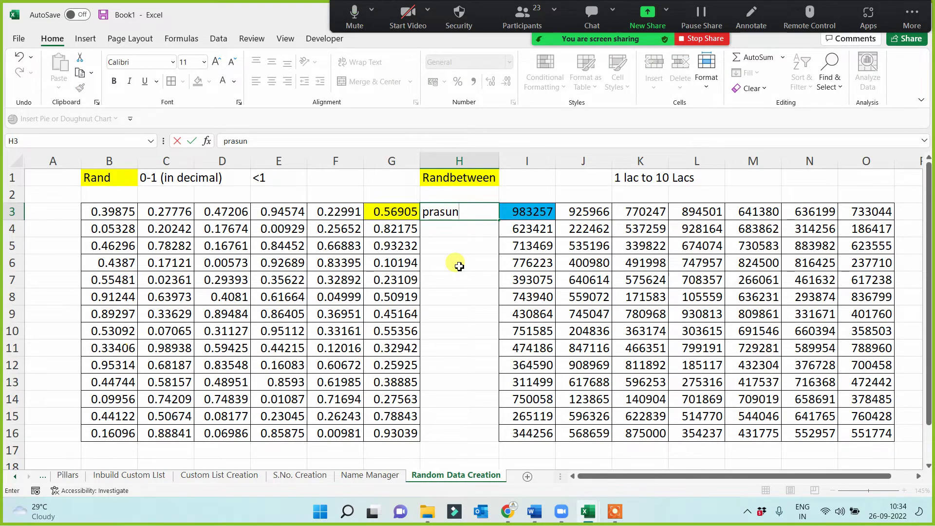
key("Tab")
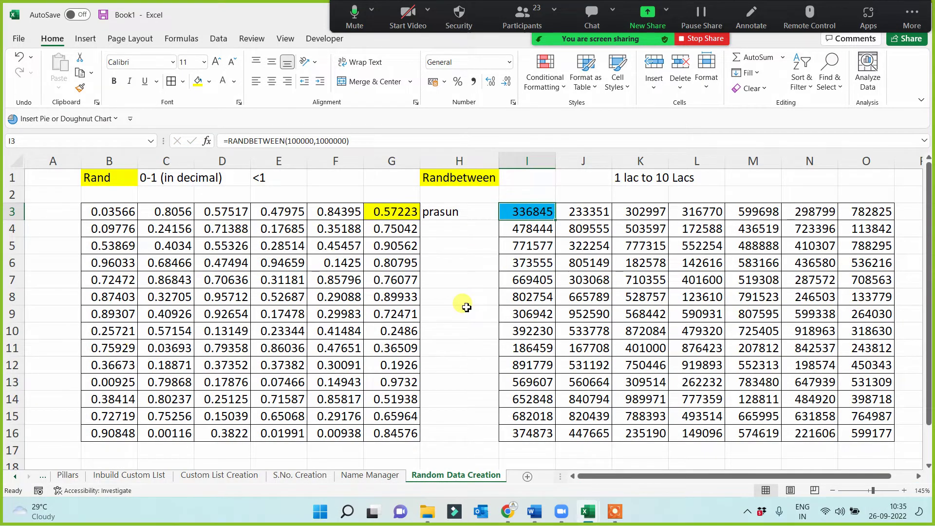
left_click(385, 216)
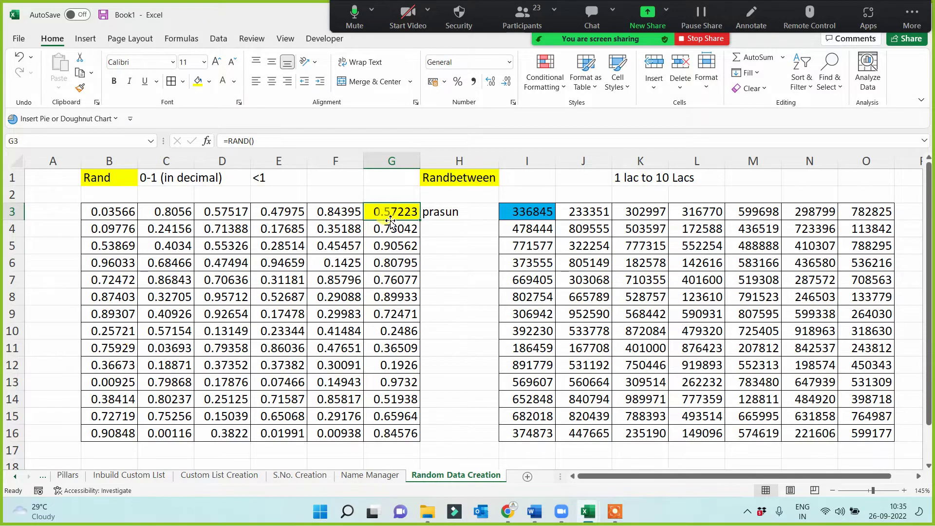
double_click(461, 229)
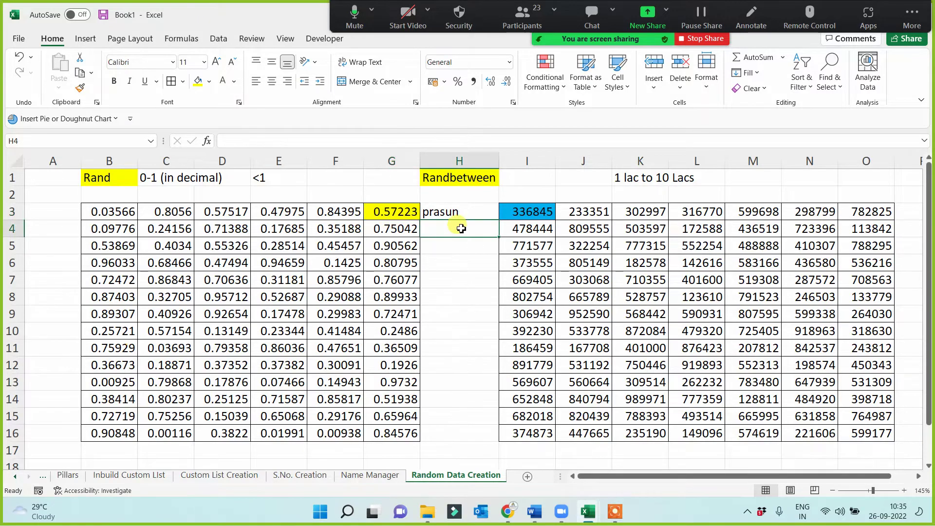
type("brajesh")
key("Return")
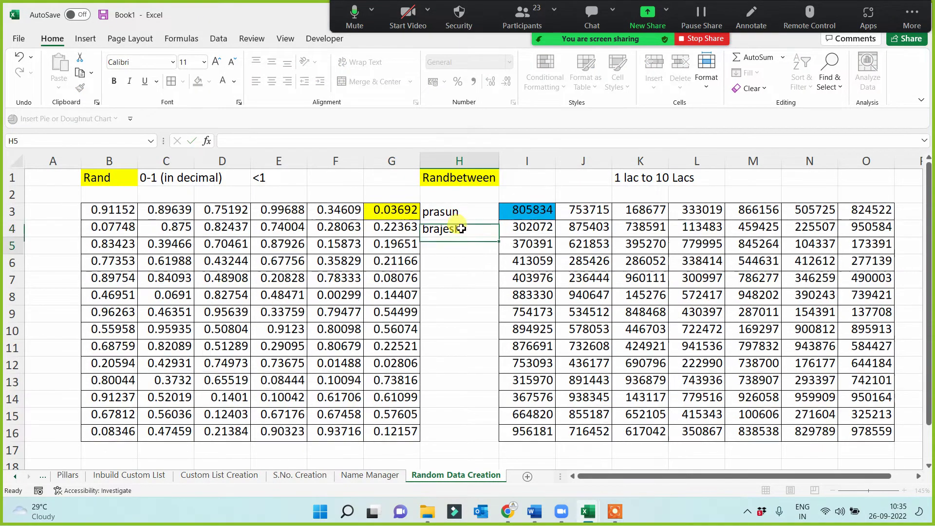
left_click(526, 213)
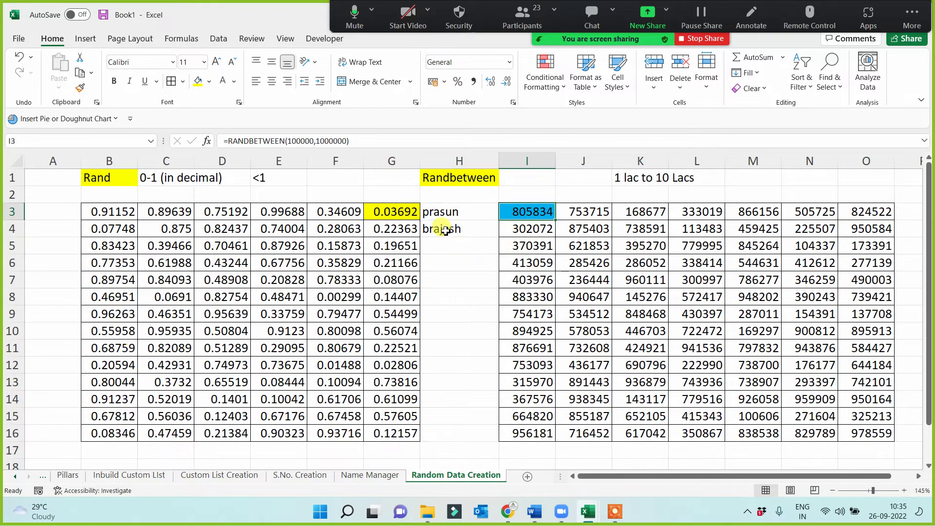
left_click(394, 213)
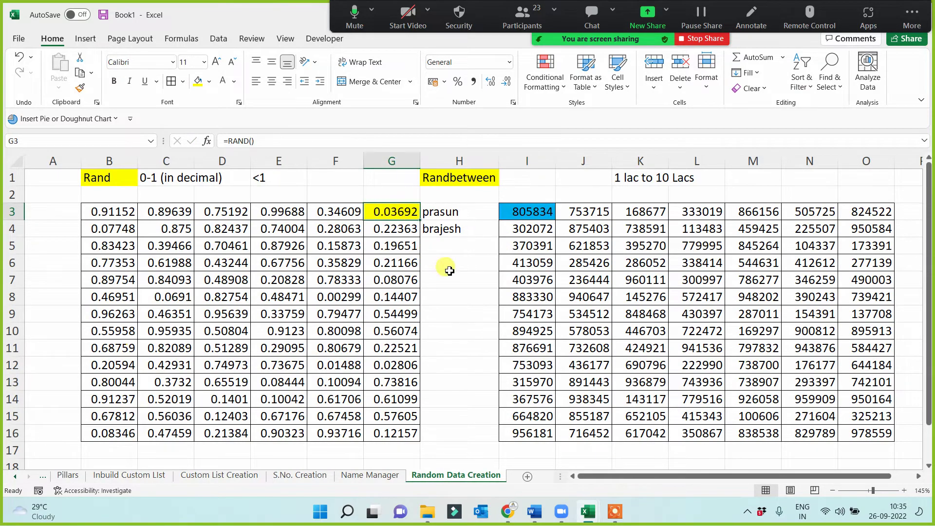
Enter the filler text "sdfs" in cells H5, H6, H7 and H9 to trigger repeated recalculation.
left_click(454, 244)
type("sdfs")
key("Return")
key("Return")
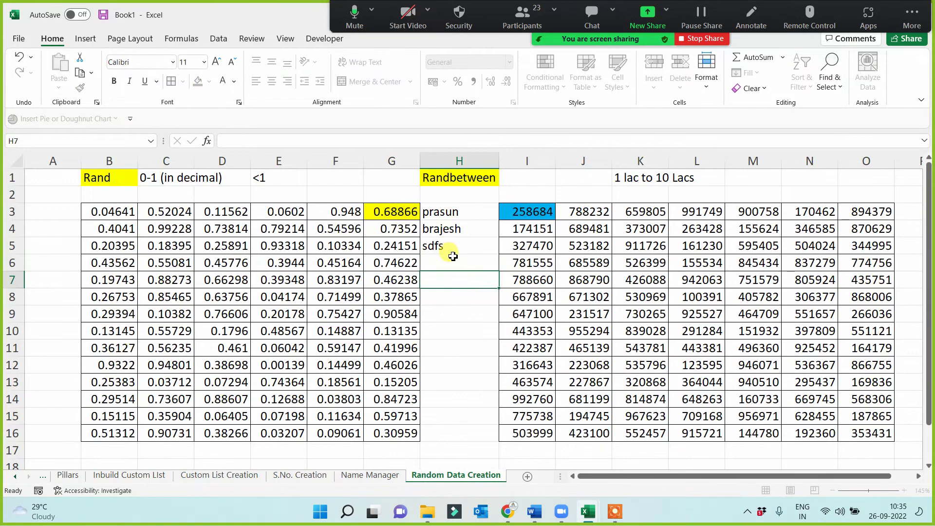
type("sdfs")
key("Return")
key("Return")
type("sdfs")
key("Return")
key("Up")
key("Up")
key("Up")
key("Up")
type("sdfs")
key("Return")
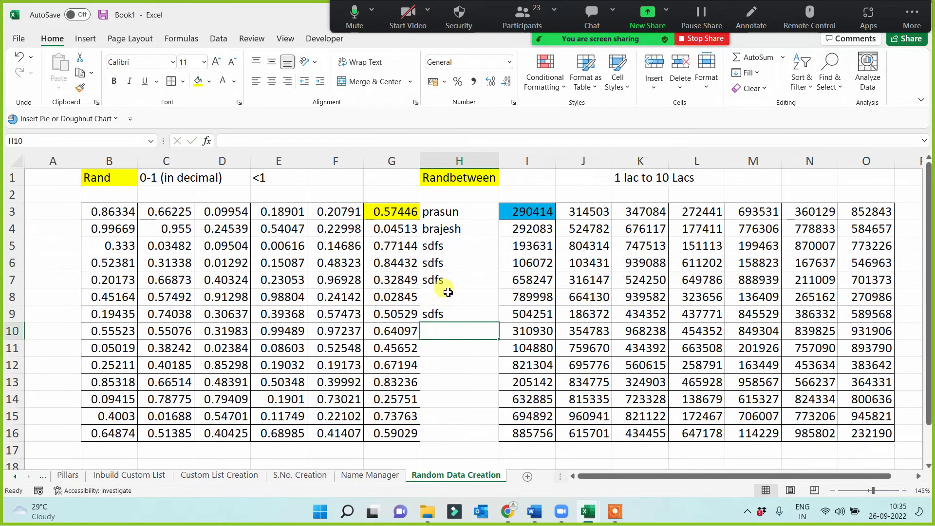
type("sdf")
left_click(451, 338)
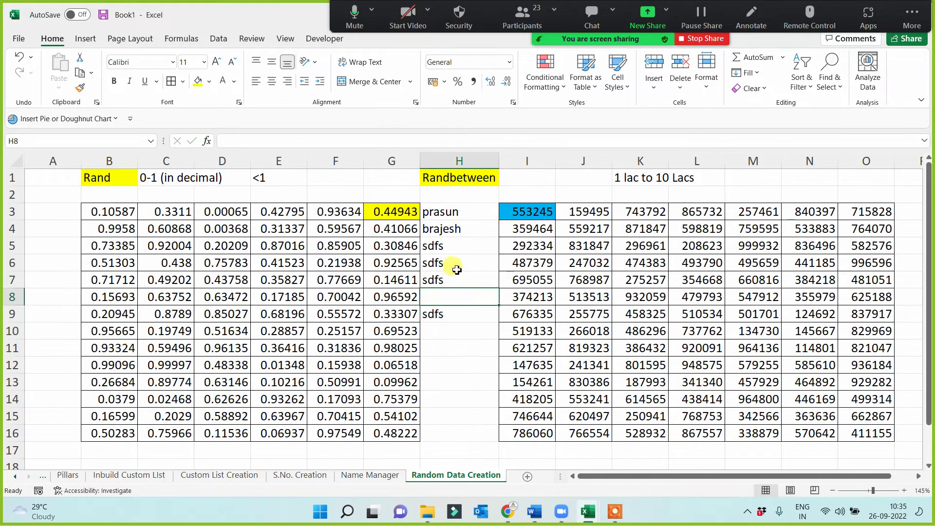
Clear the filler text from the range H6:H10 and from cell H5.
left_click_drag(449, 263, 460, 331)
key("Delete")
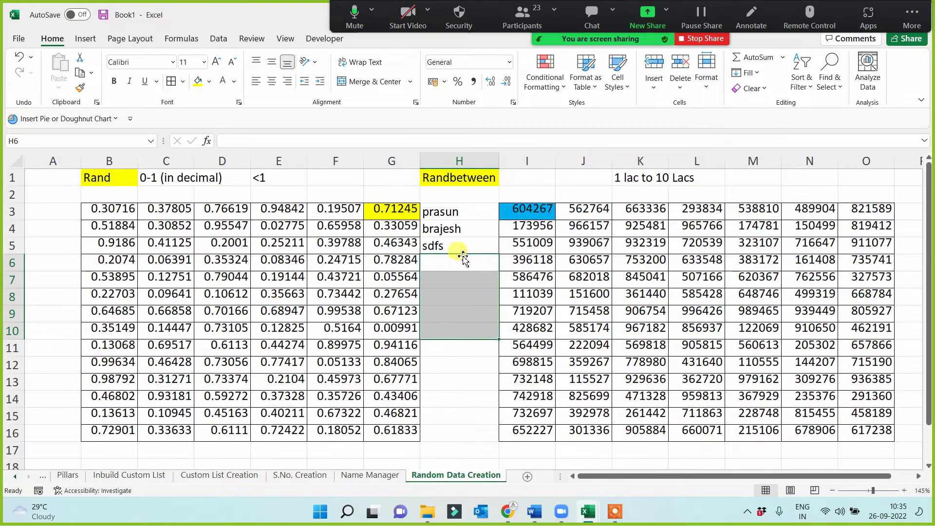
left_click(461, 244)
key("Delete")
left_click(460, 290)
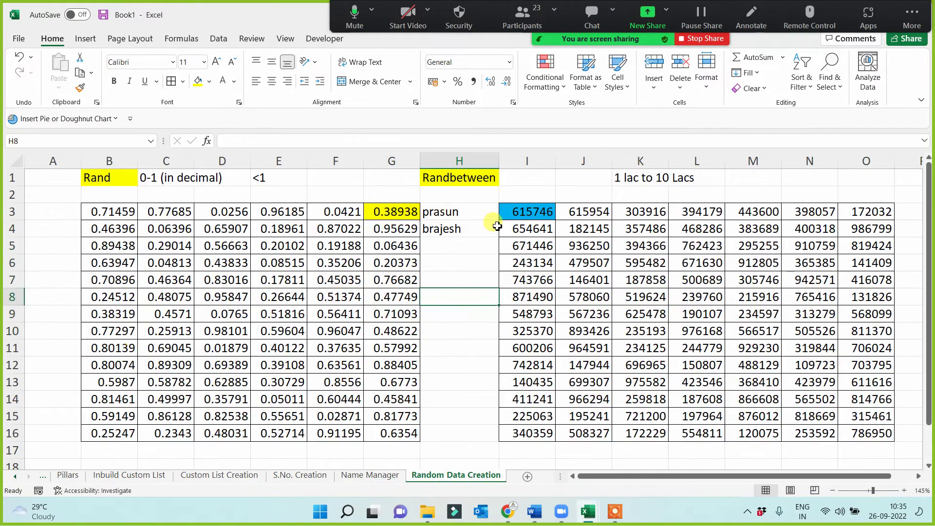
Compare the highlighted random cells G3 and I3, their formulas, and the Rand and Randbetween headings.
left_click(445, 212)
left_click(453, 265)
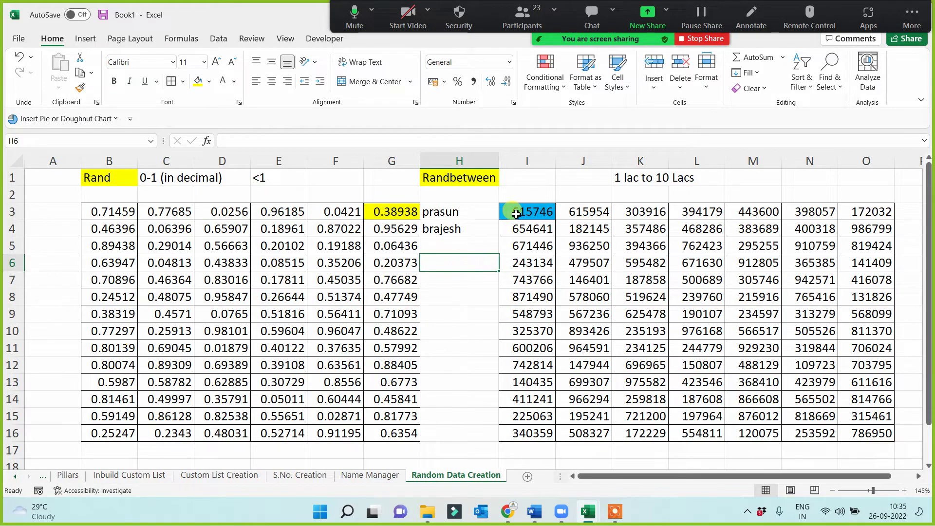
left_click(532, 213)
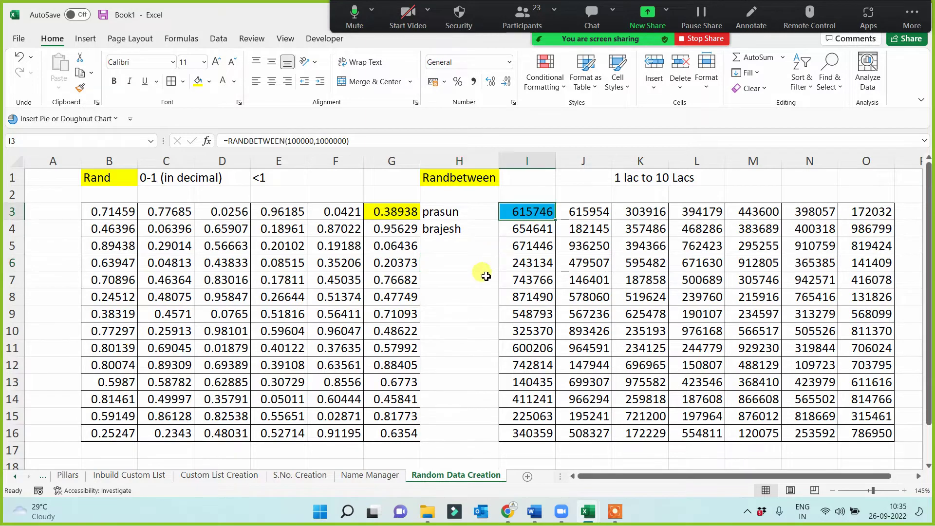
left_click(390, 213)
left_click(523, 212)
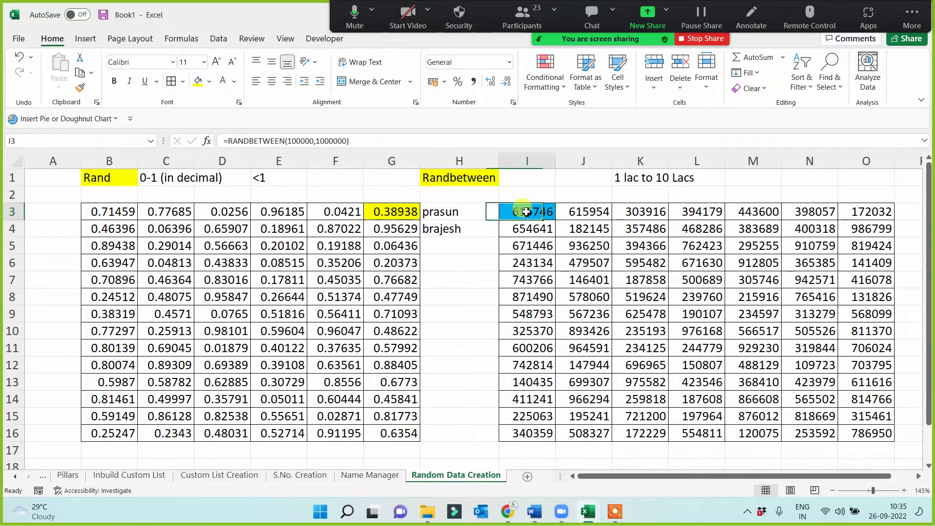
left_click(512, 263)
left_click(475, 304)
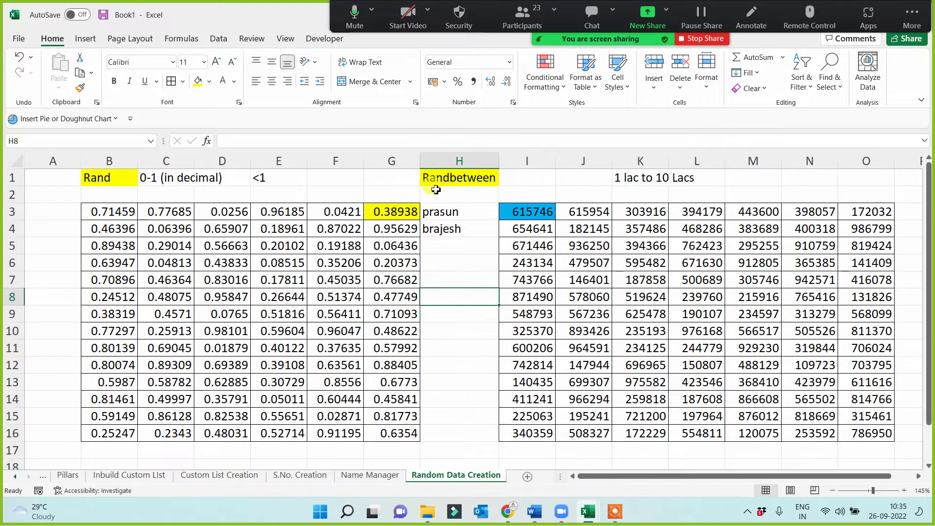
left_click(523, 210)
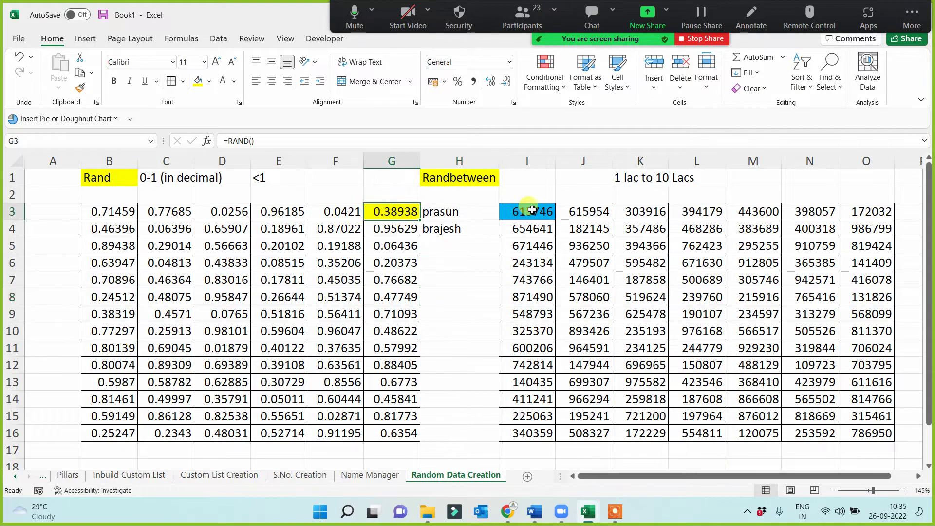
left_click(111, 180)
left_click(457, 178)
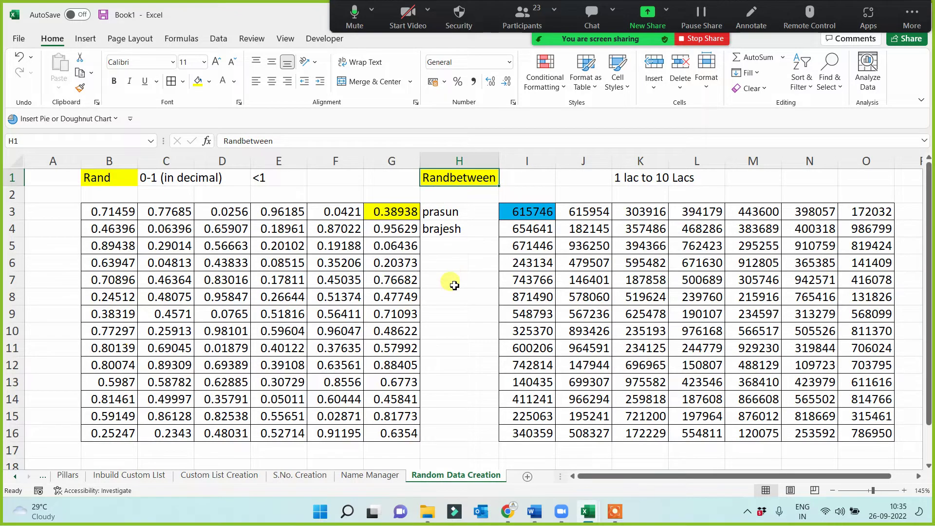
Merge and center cells H7:H8 between the two random blocks.
left_click(456, 280)
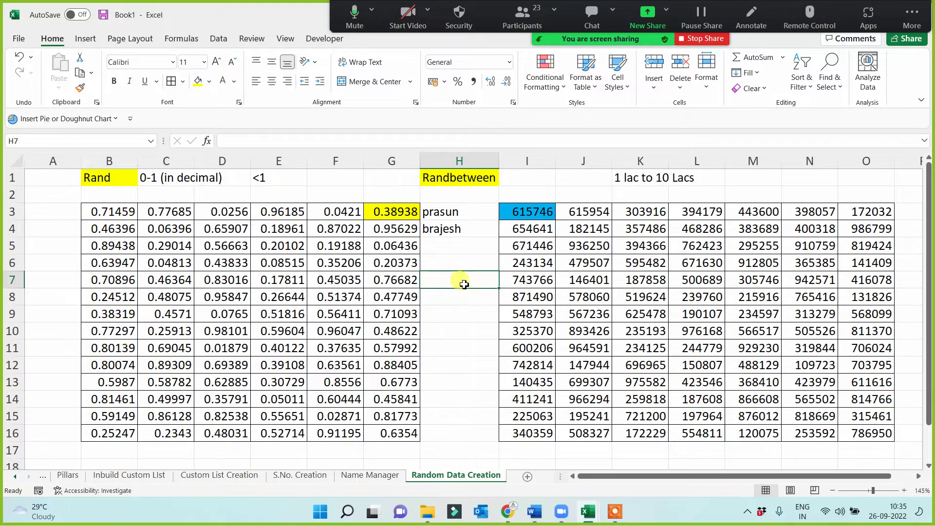
left_click(458, 298, "shift")
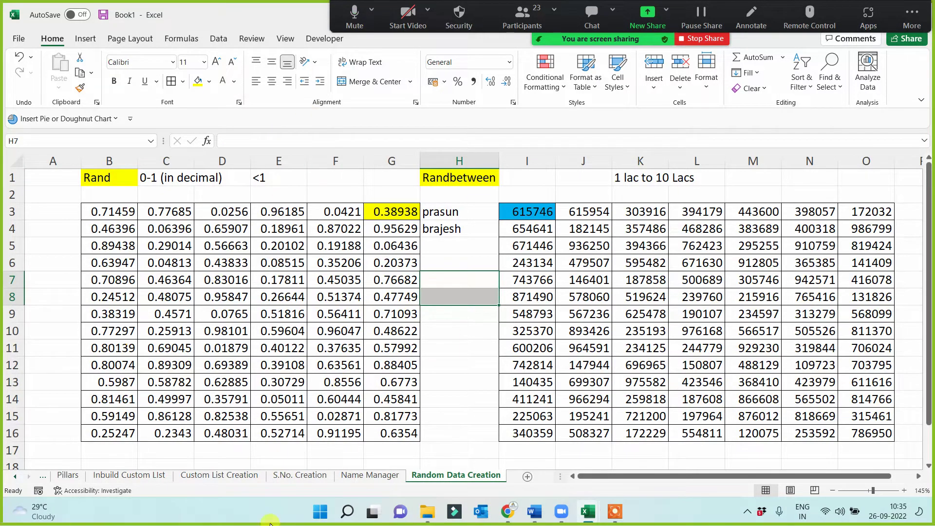
left_click(374, 81)
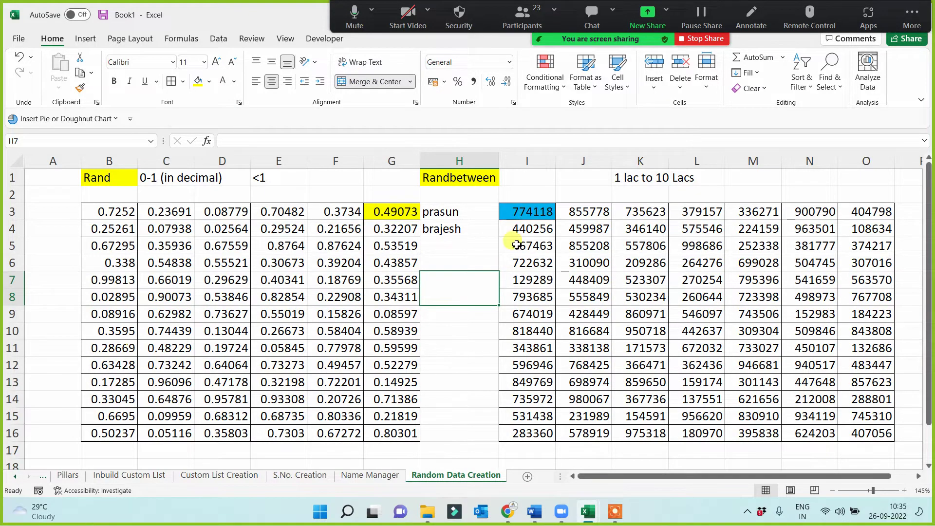
Enter the label "OTP" in the merged cell H7:H8 and align it vertically to the middle.
double_click(462, 291)
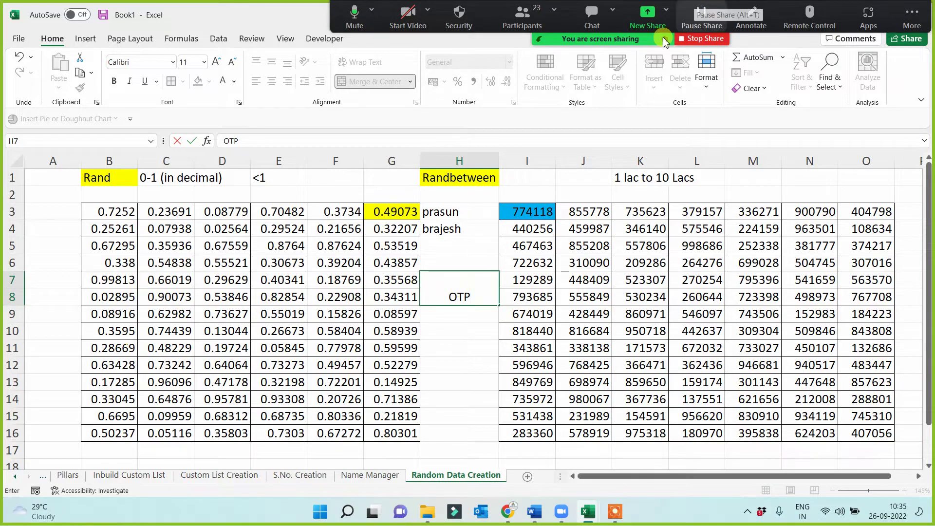
key("Return")
left_click(460, 297)
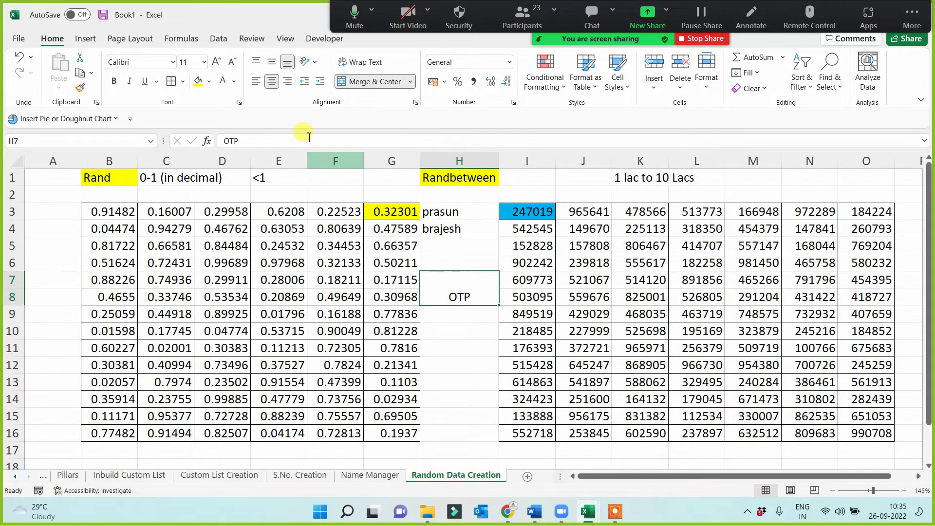
left_click(272, 62)
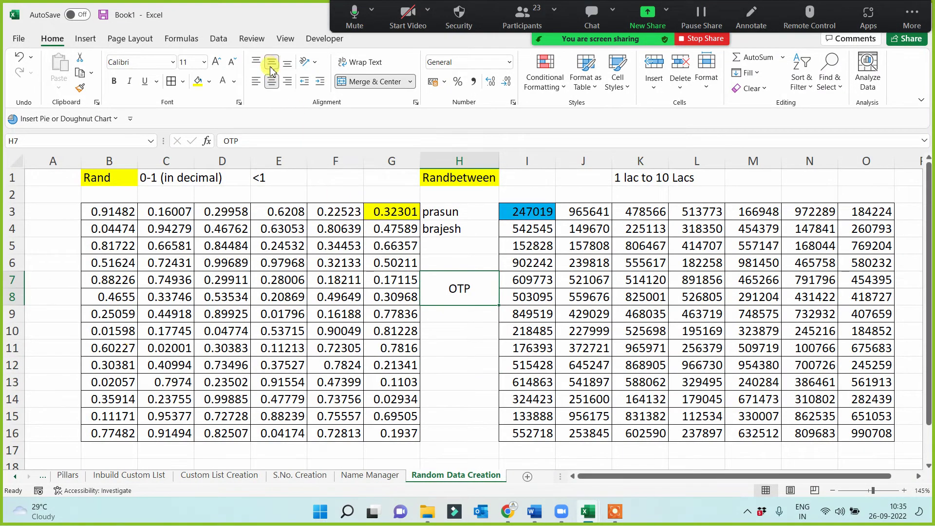
Enlarge the OTP label in H7:H8 to font size 22 and fill its cell with light blue.
left_click(217, 62)
left_click(217, 62)
left_click(217, 63)
left_click(217, 62)
left_click(216, 63)
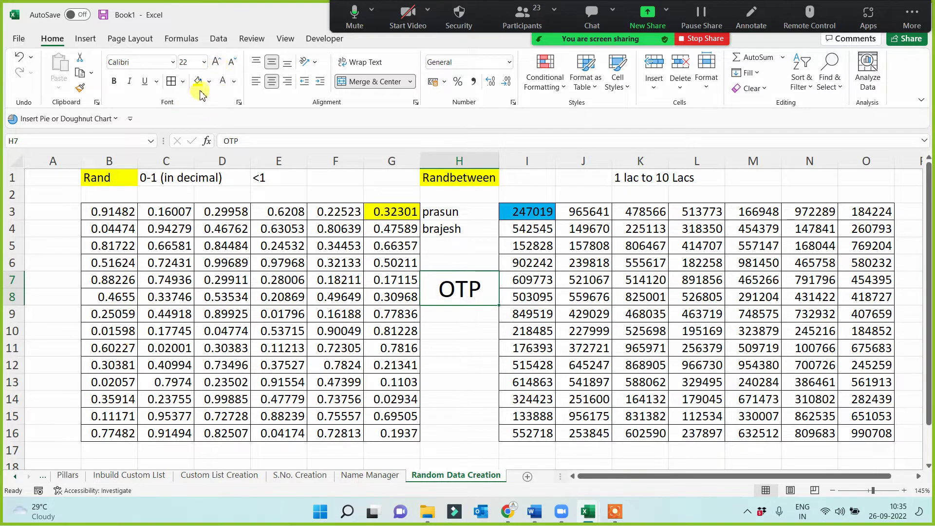
left_click(209, 81)
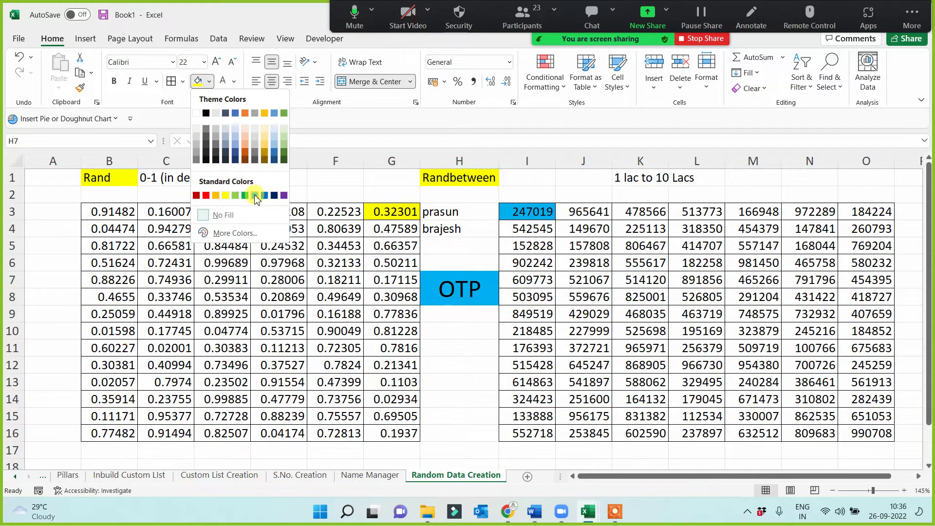
left_click(255, 196)
left_click(459, 363)
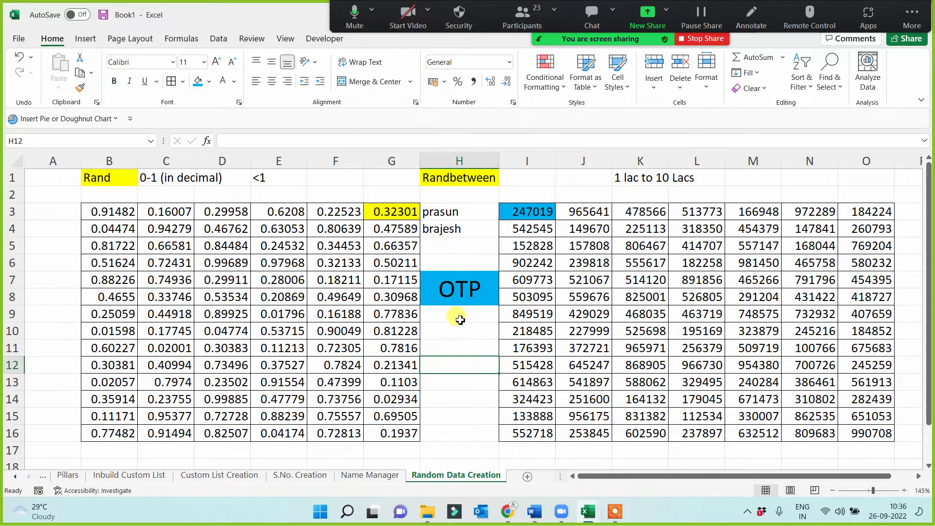
Enter the sample amount 15000 in cell H11 below the OTP label.
left_click(454, 292)
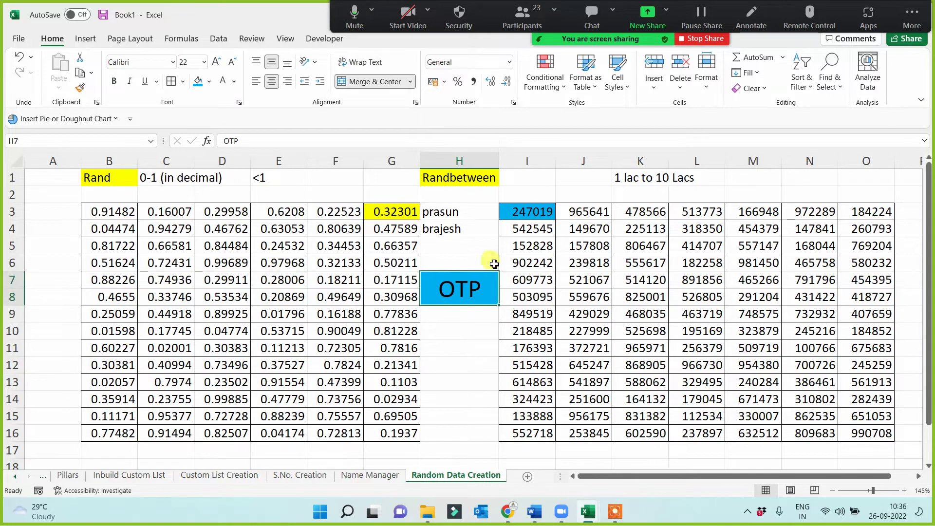
left_click(461, 180)
left_click(456, 349)
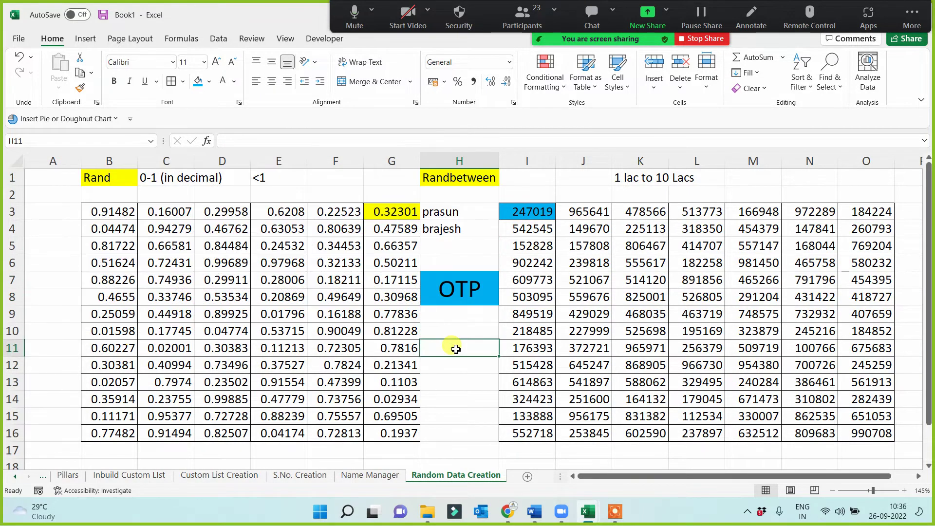
left_click(532, 216)
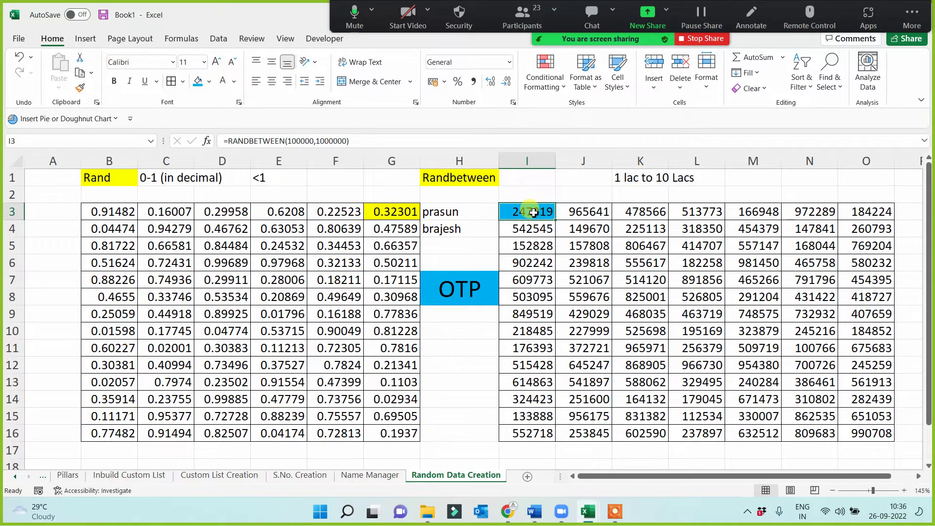
left_click(464, 345)
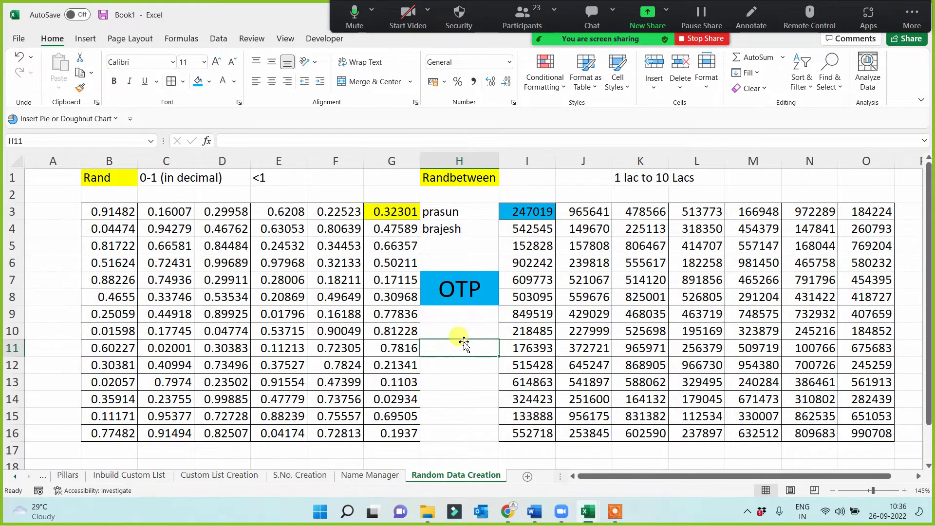
type("1")
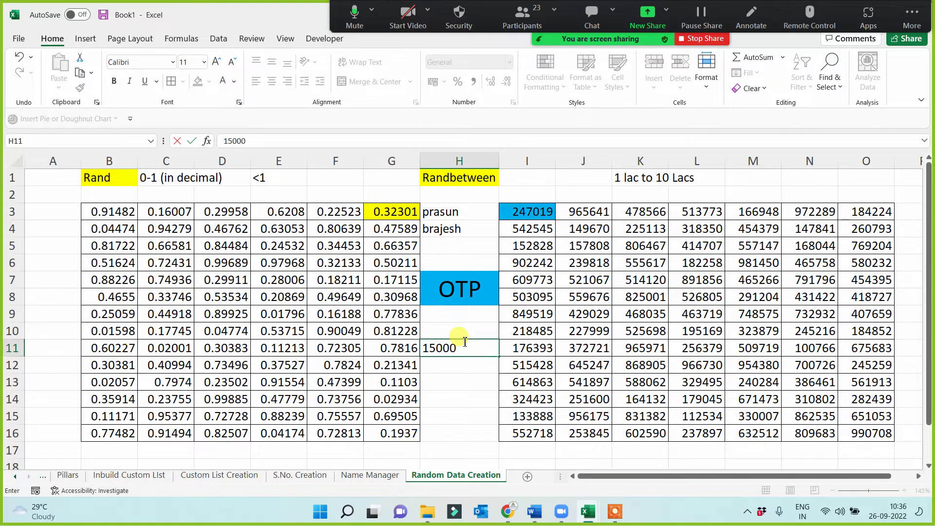
type("5000")
key("Return")
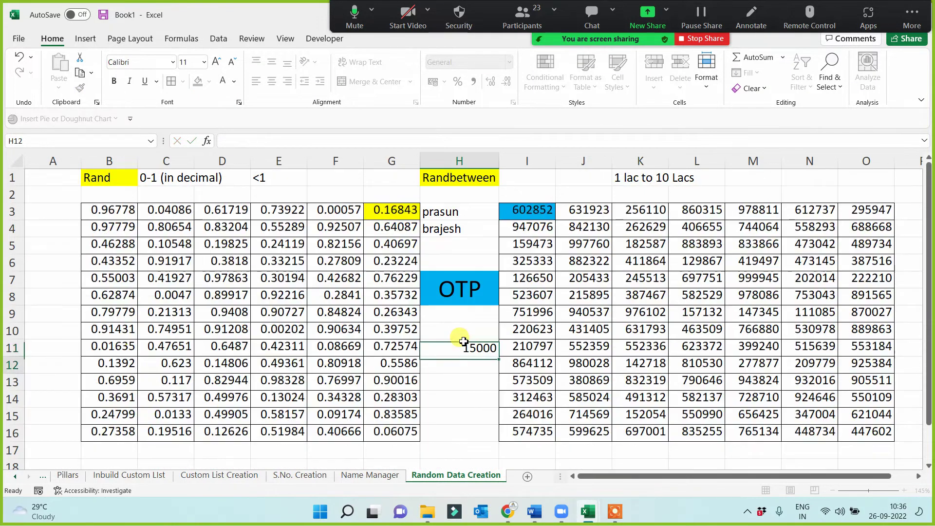
Compare the sample amount in H11 with the OTP label and the RANDBETWEEN formula in I3.
left_click(469, 346)
left_click(534, 216)
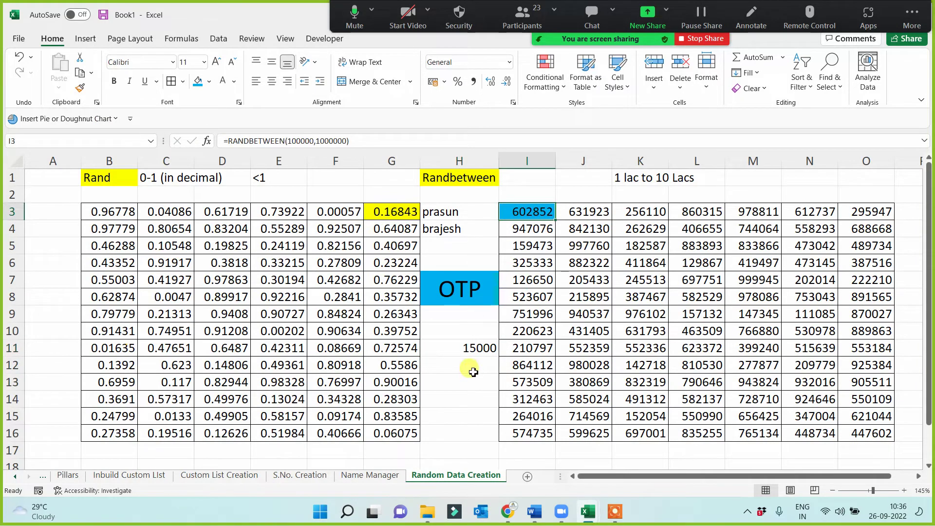
left_click(475, 348)
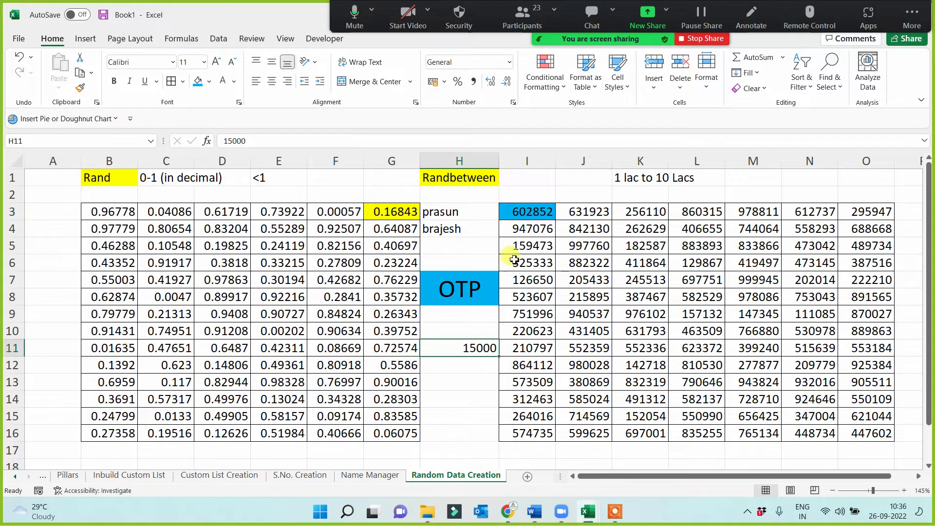
left_click(537, 216)
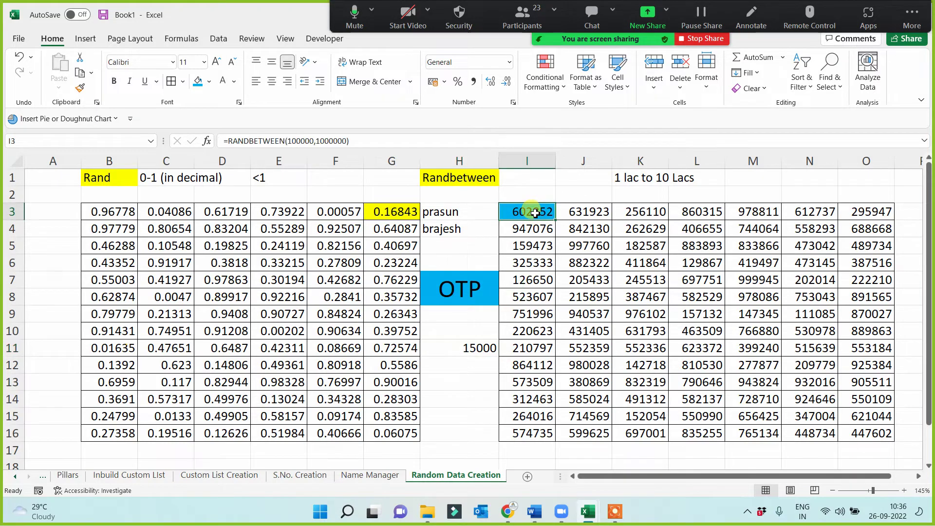
left_click(474, 344)
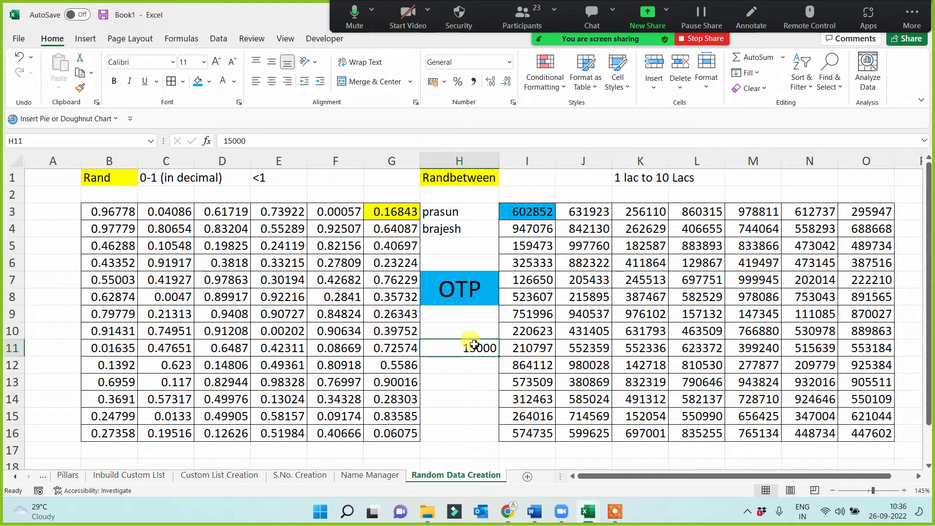
left_click(473, 365)
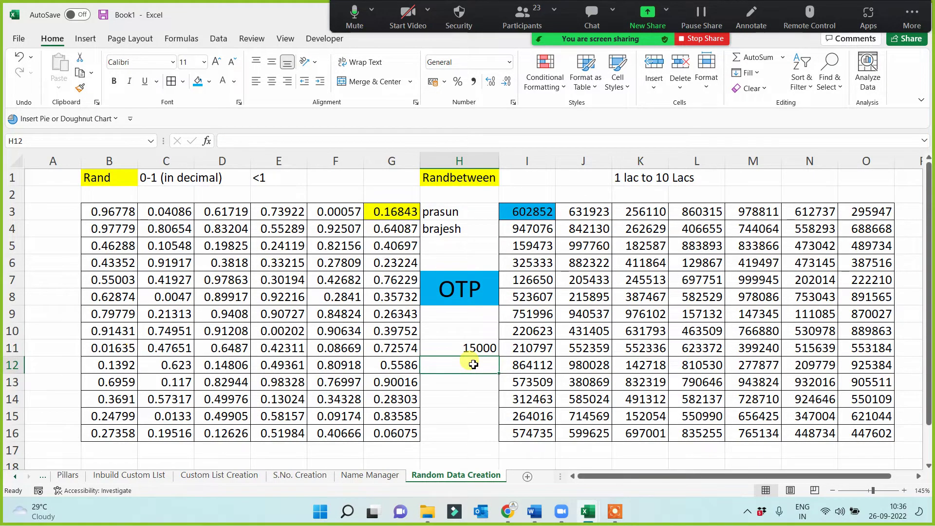
left_click(458, 294)
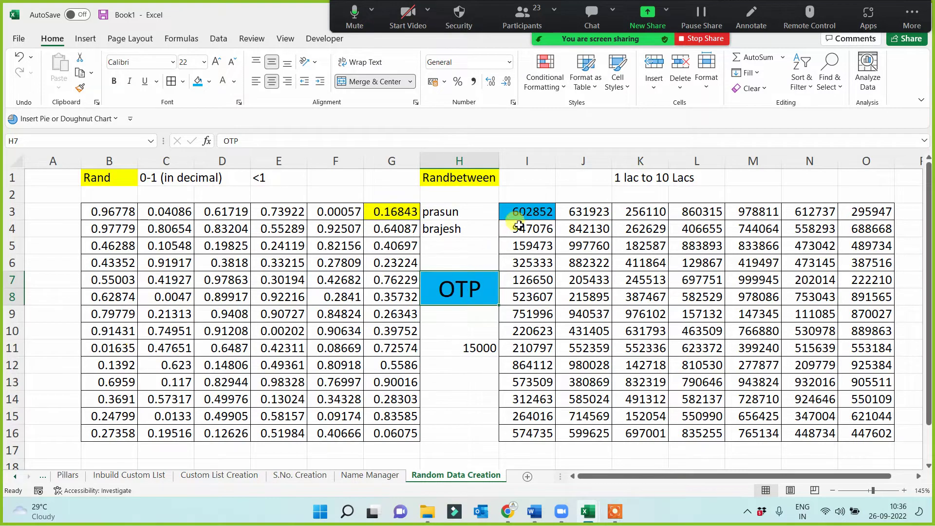
left_click(529, 213)
Enter a second sample amount, 1200, in cell H12.
left_click(471, 368)
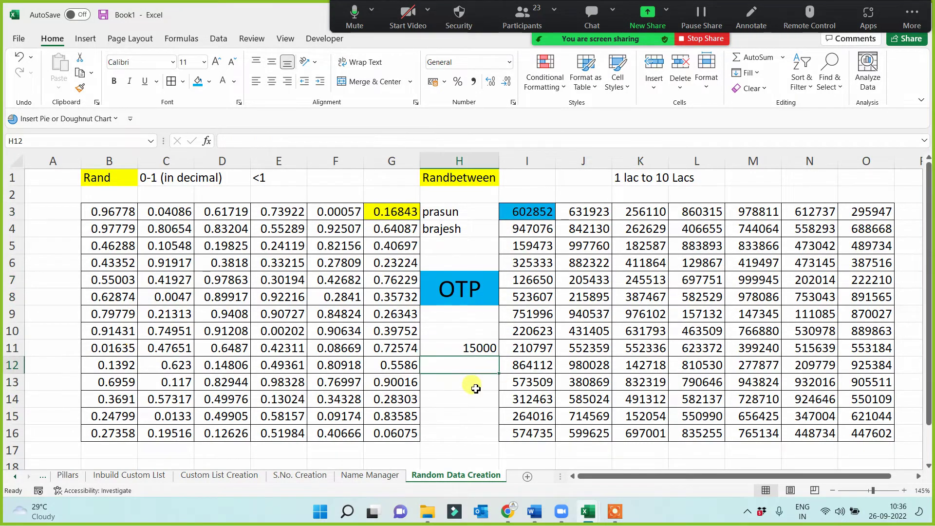
type("1")
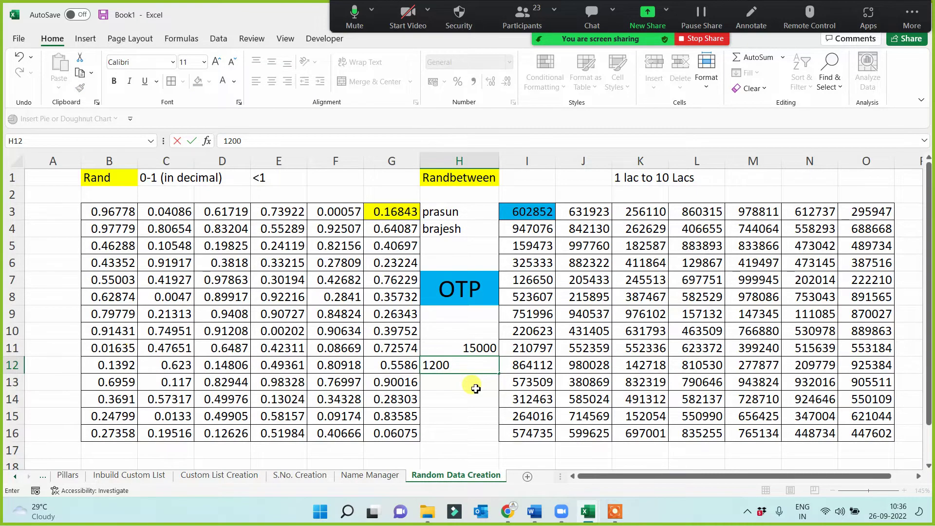
type("200")
key("Return")
Review the random code in I3 alongside the OTP label, the Randbetween heading and the sample amounts in H11:H12.
left_click(528, 210)
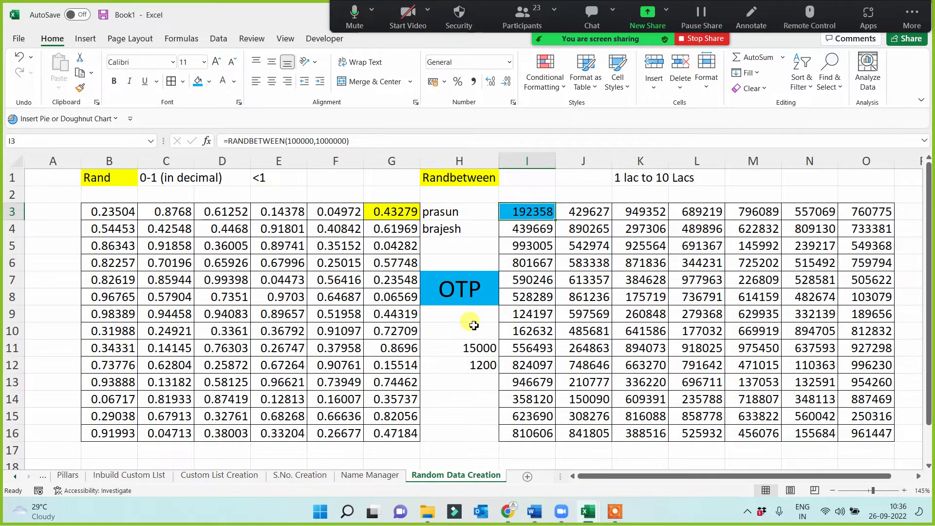
left_click(461, 297)
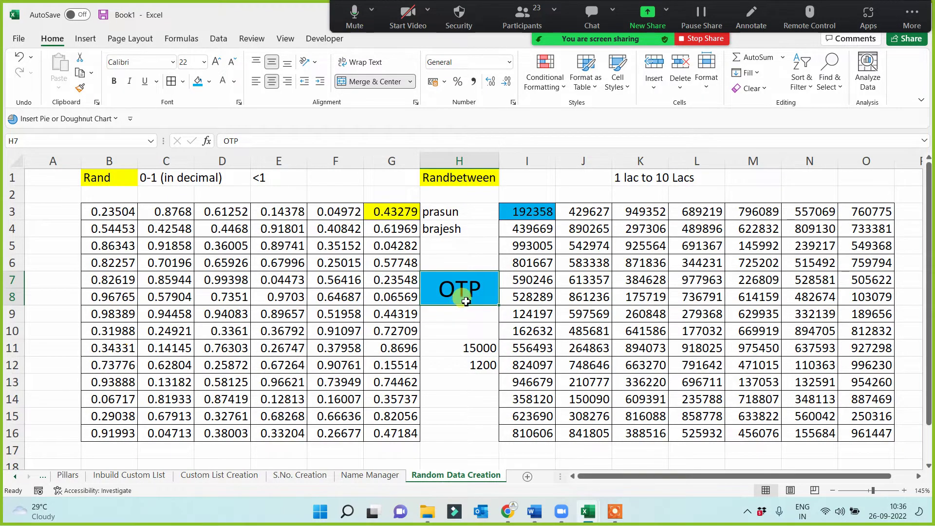
left_click(526, 215)
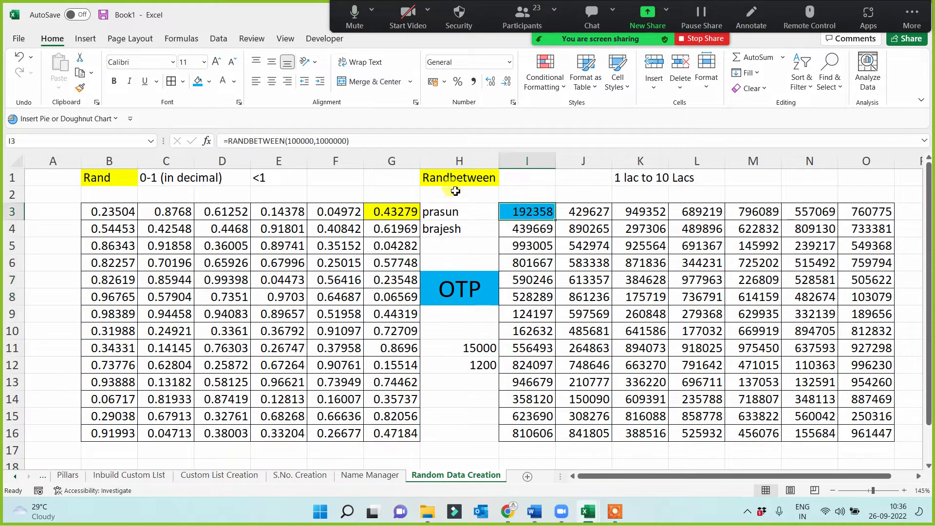
left_click(453, 179)
left_click(434, 349)
left_click(433, 359)
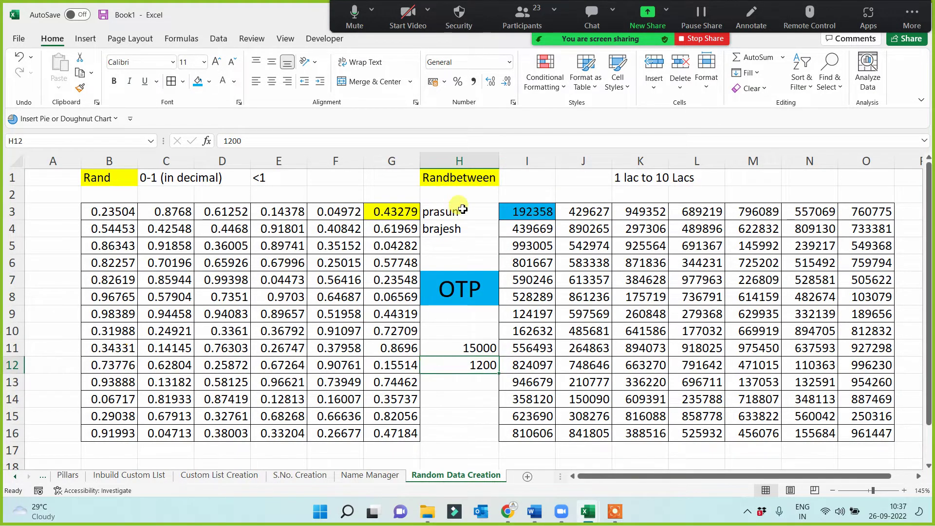
left_click(458, 181)
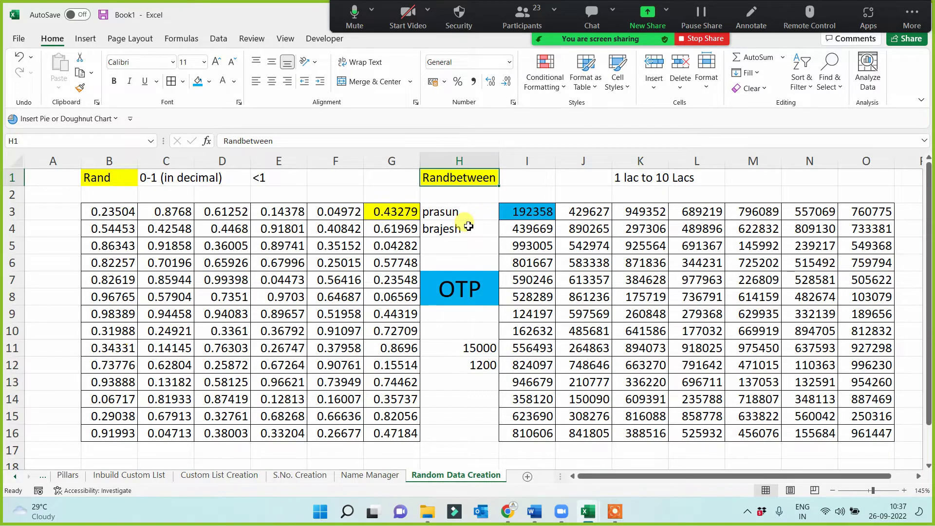
Enter the filler text "sd" in H14 and "sdf" in H15 to trigger recalculation of the random values.
left_click(439, 395)
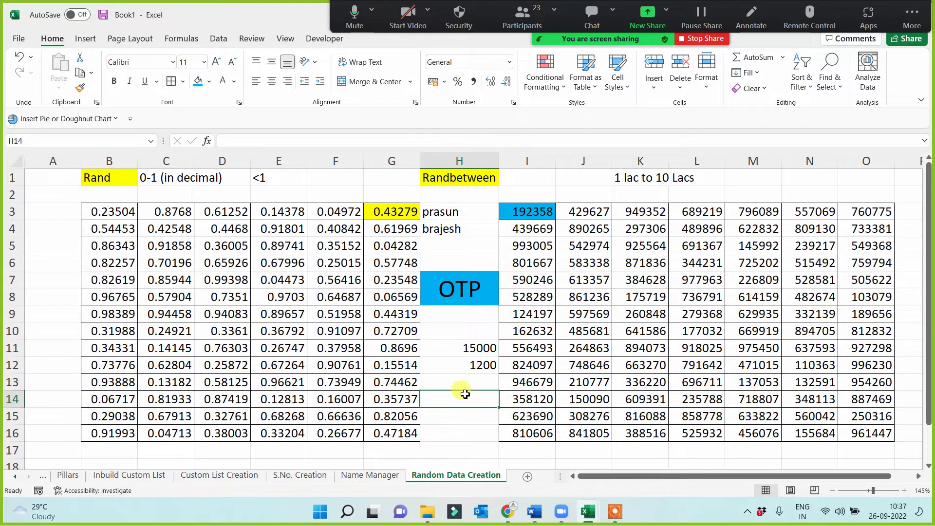
type("sd")
key("Return")
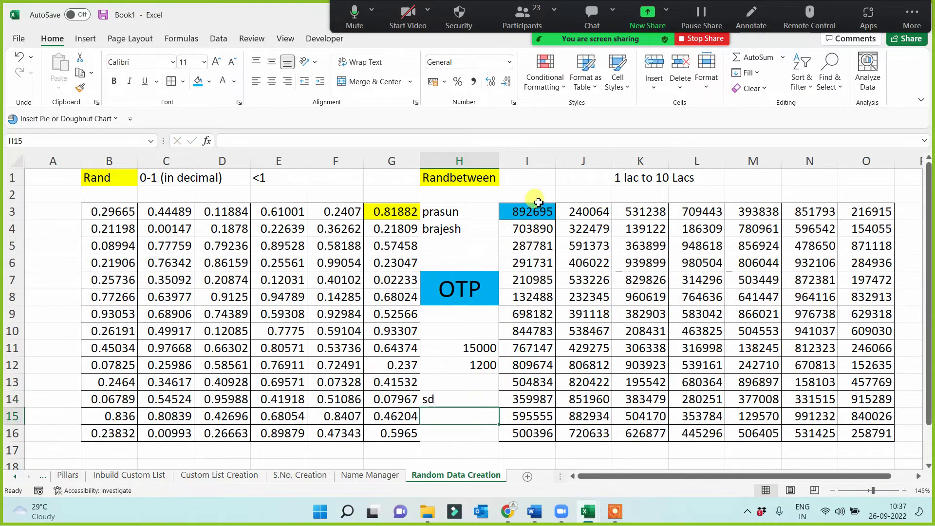
type("sdf")
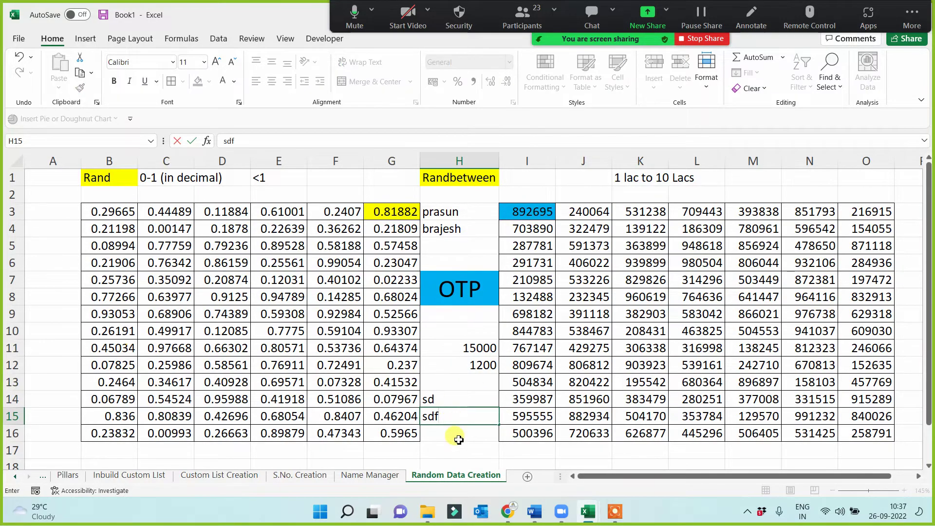
key("Return")
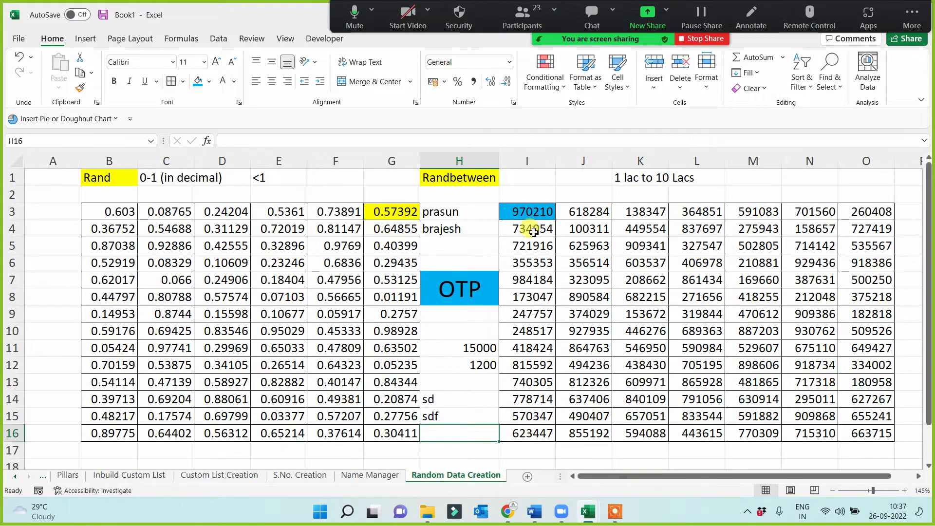
Copy the range F3:J16 and paste it at cell A1 of a new worksheet.
left_click(341, 211)
left_click_drag(449, 293, 570, 435)
key("ctrl+c")
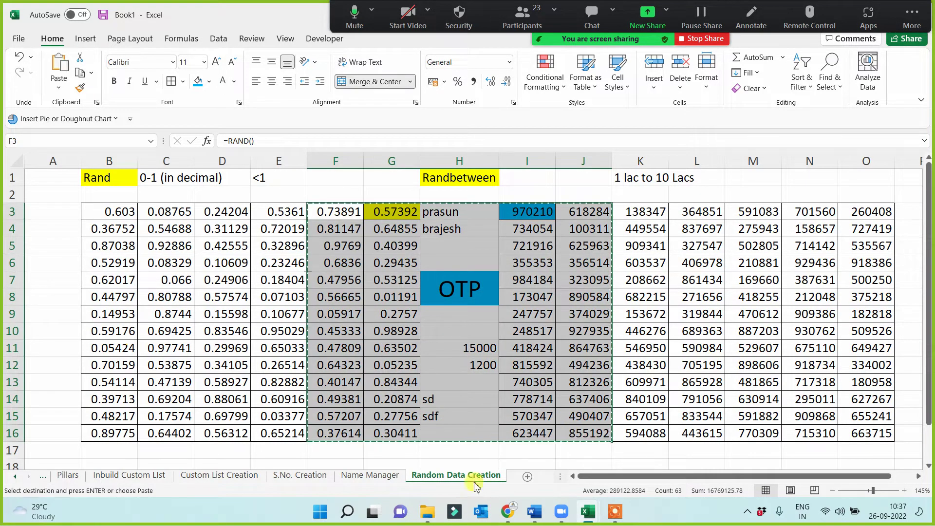
left_click(527, 476)
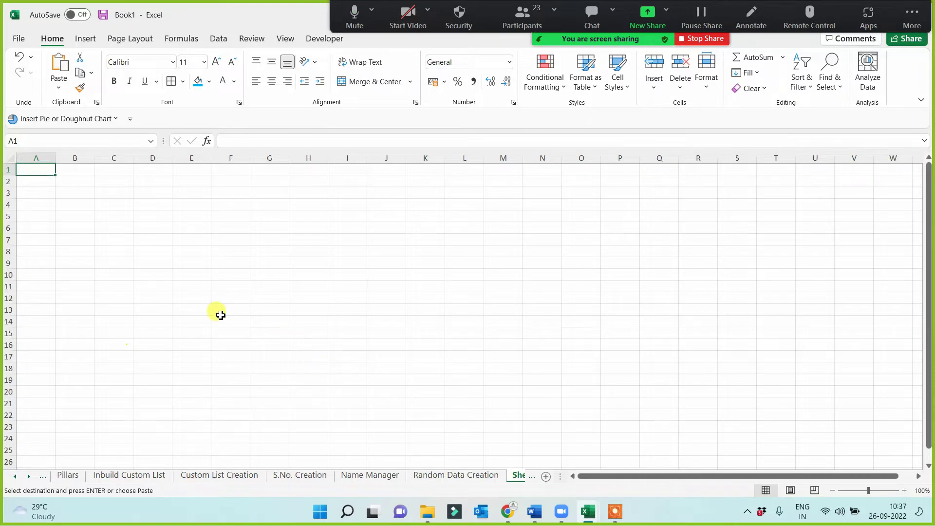
key("ctrl+v")
scroll(302, 279, "up", 2)
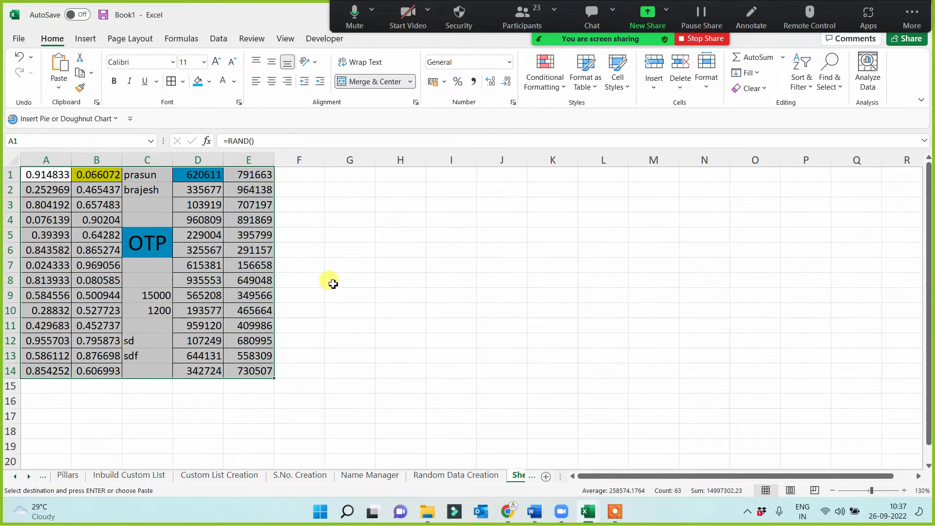
Clear all contents and formatting from column C between the two pasted random blocks.
left_click(148, 160)
left_click(745, 94)
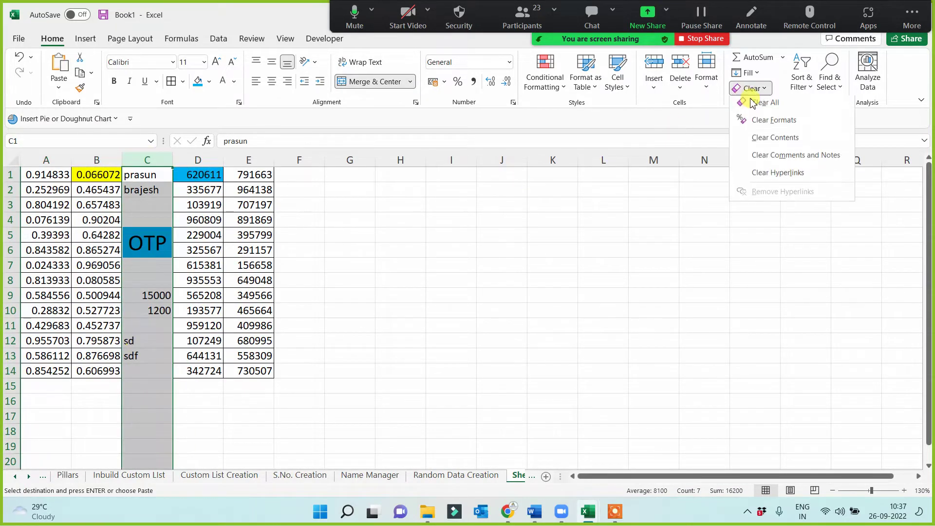
left_click(749, 104)
left_click(405, 295)
scroll(408, 305, "up", 1)
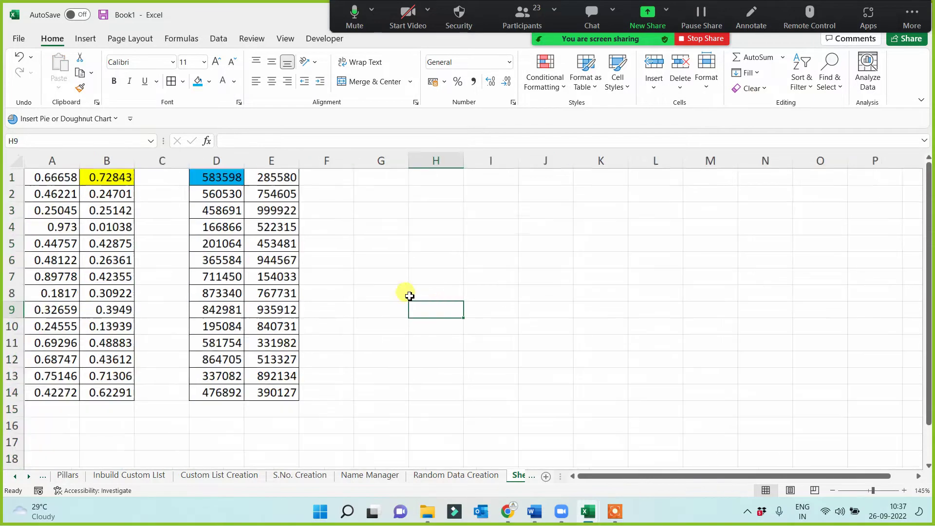
left_click(562, 181)
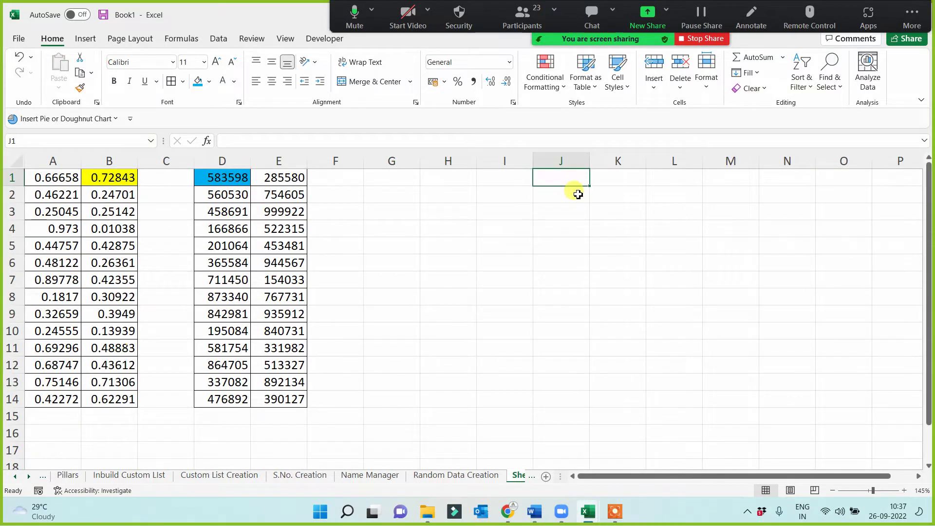
Enter the heading "Paste Special" in cell J1.
type("Paste S")
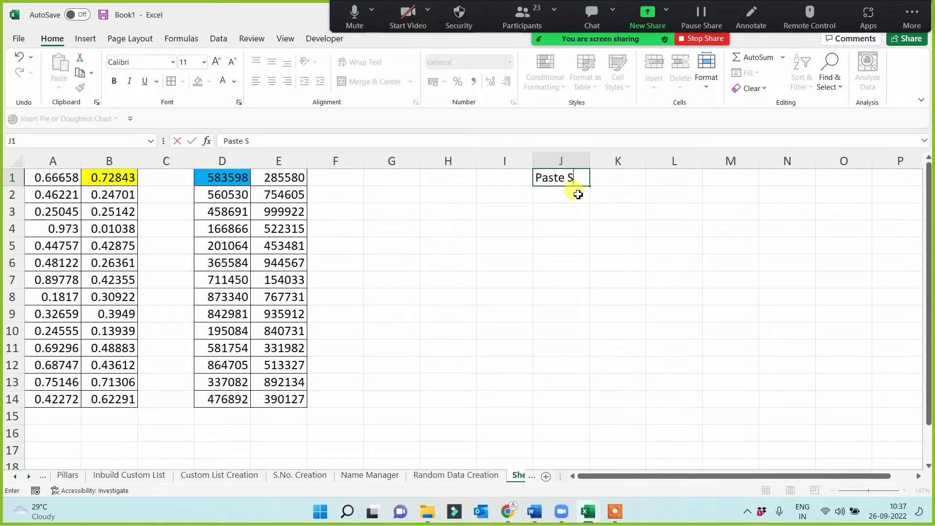
type("pecial")
left_click(542, 244)
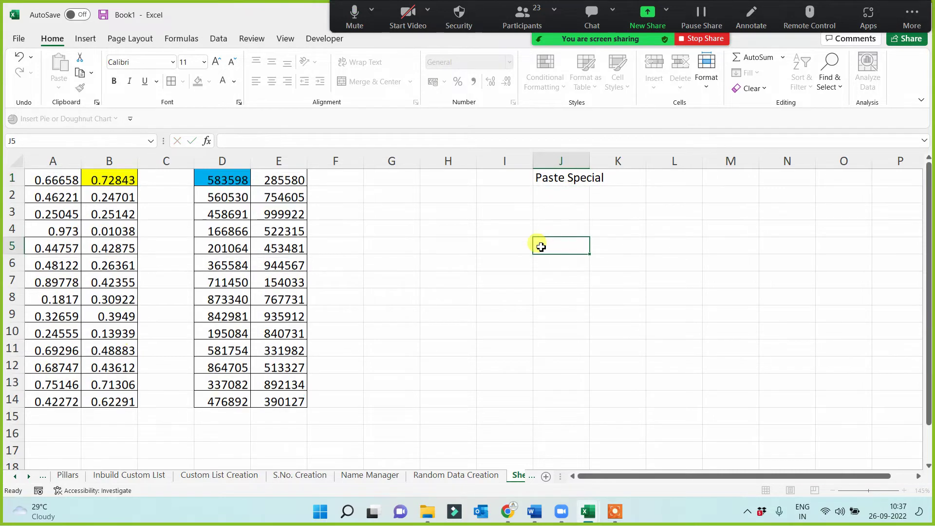
Insert the picture "5. Paste Special.jpg" from the Basic Excel folder at cell G3.
left_click(392, 247)
left_click(397, 208)
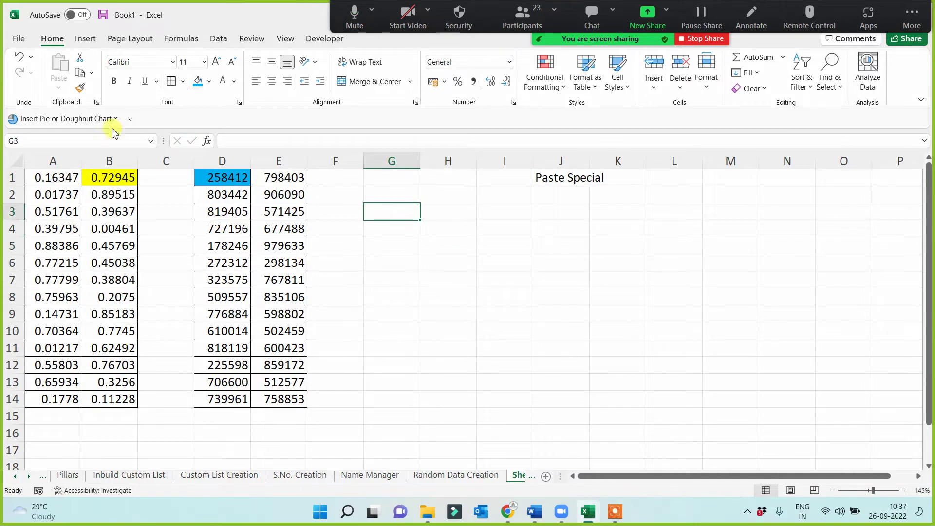
left_click(85, 37)
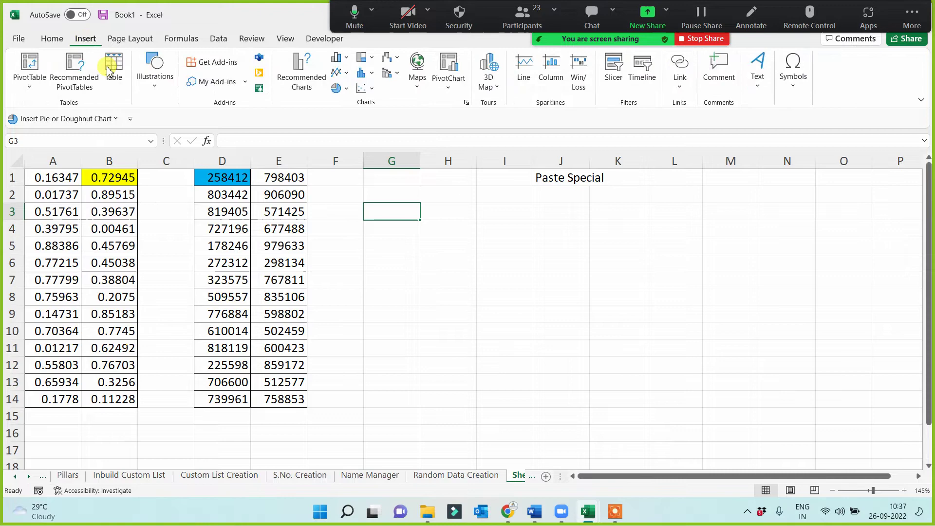
left_click(153, 71)
left_click(148, 127)
left_click(157, 182)
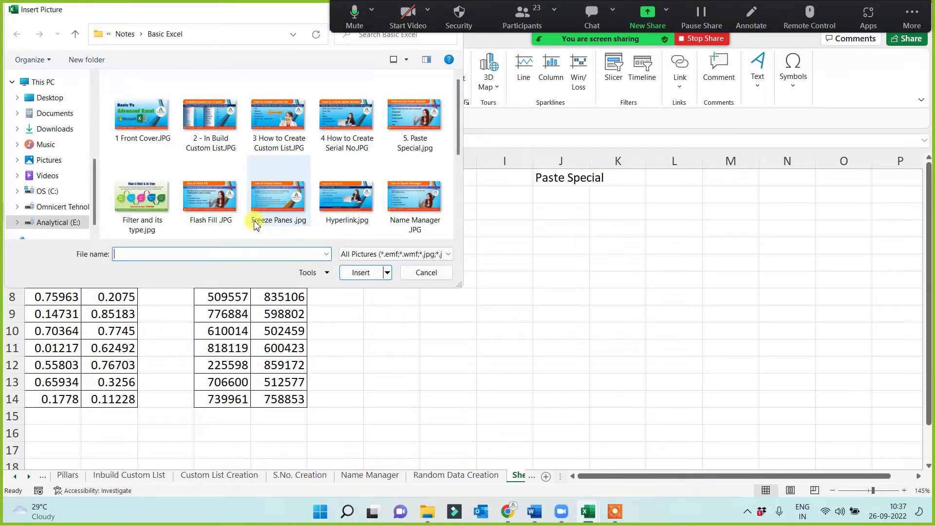
left_click(407, 118)
double_click(407, 116)
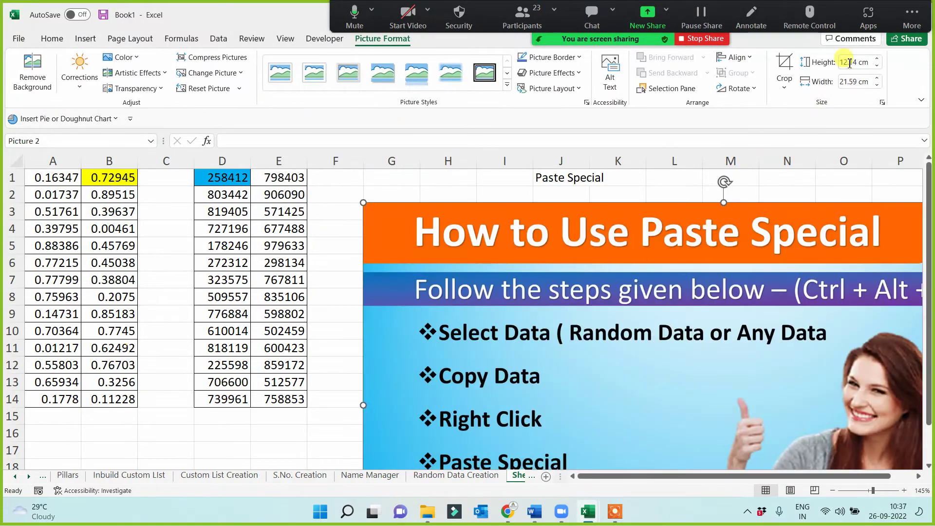
Set the picture's height to 7 cm and place it just below the Paste Special heading.
left_click(850, 63)
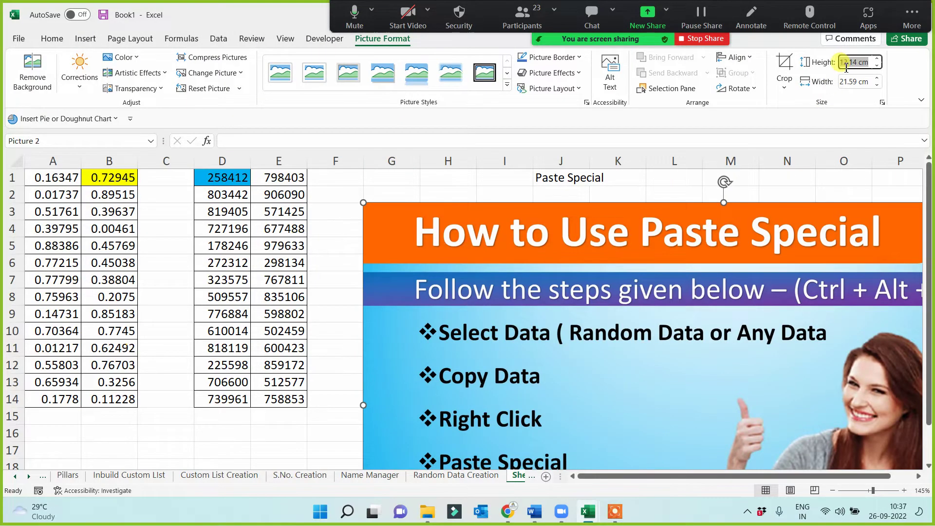
type("7")
key("Return")
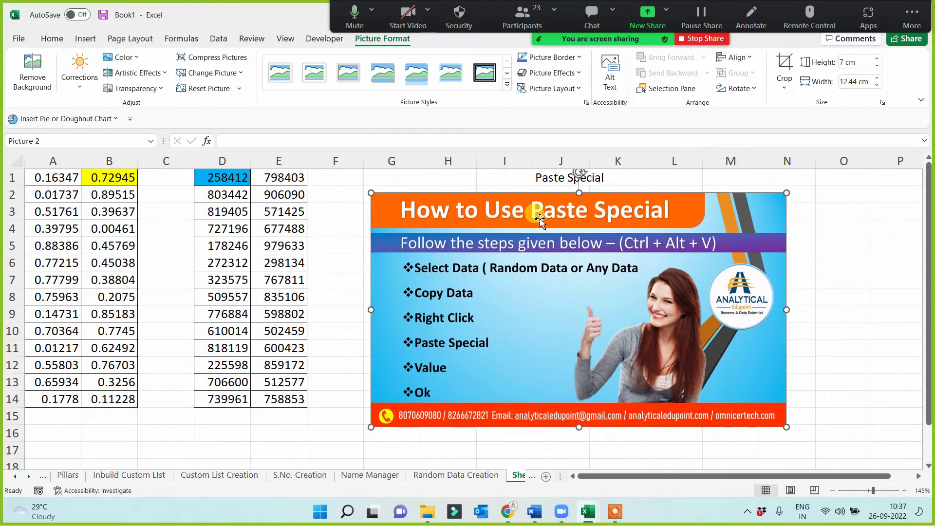
left_click(330, 306)
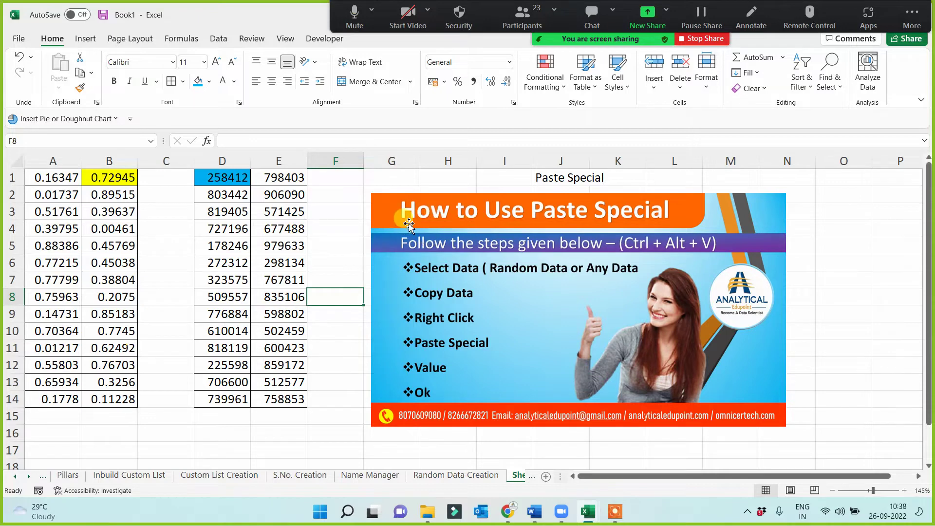
left_click(358, 284)
left_click(338, 363)
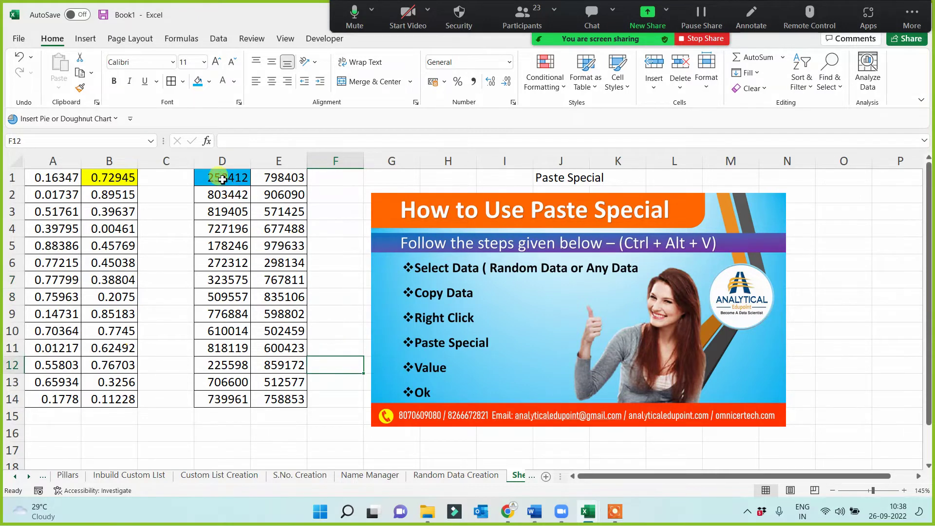
Copy D1:E14 and paste it over itself as values only with Paste Special.
left_click_drag(228, 176, 283, 401)
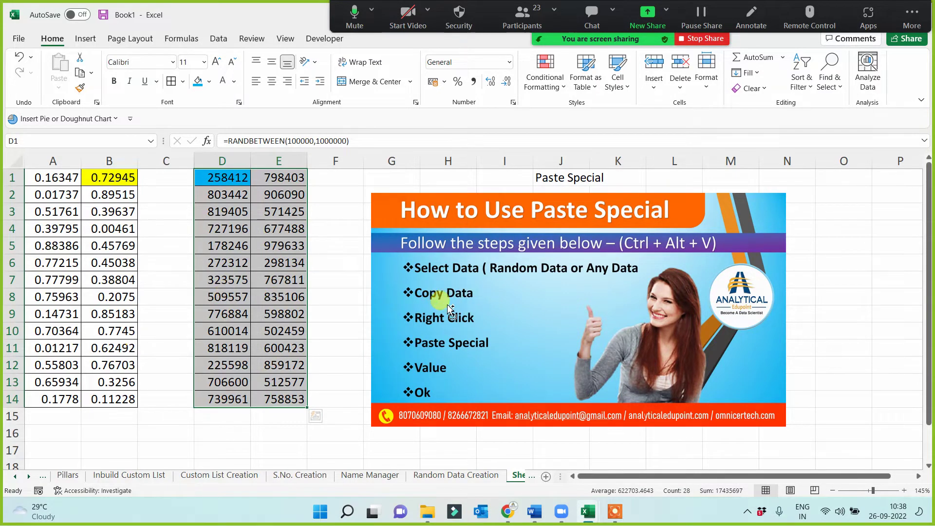
key("ctrl+c")
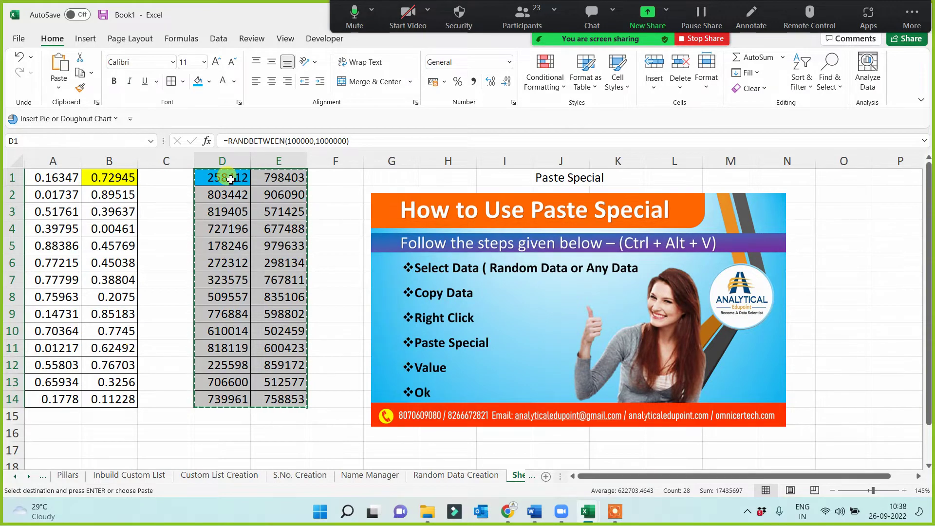
right_click(230, 179)
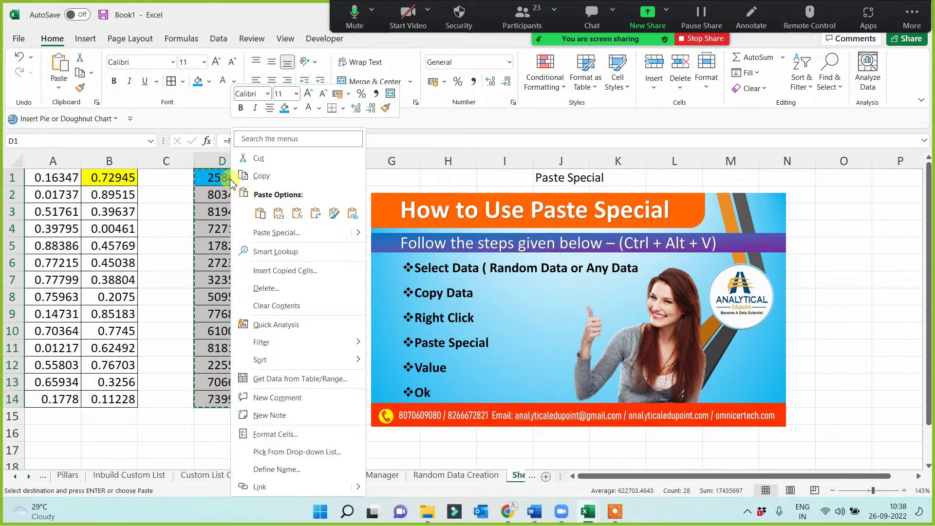
left_click(273, 234)
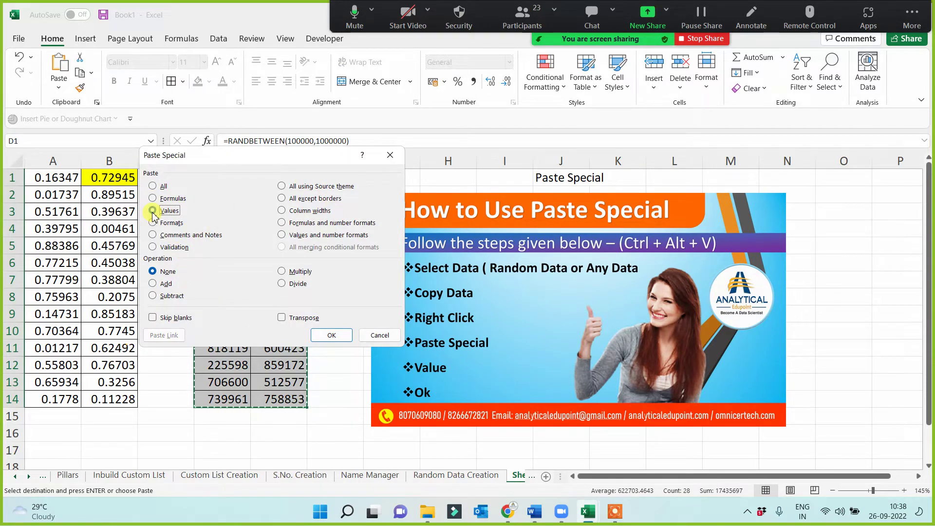
left_click(331, 336)
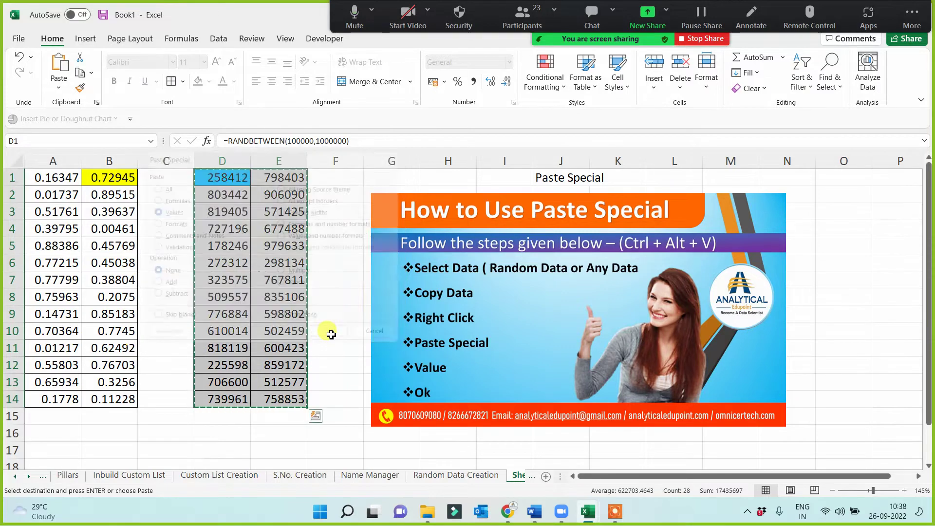
Examine the cells of the pasted block D1:E14 to check whether they hold formulas or fixed values.
left_click(222, 178)
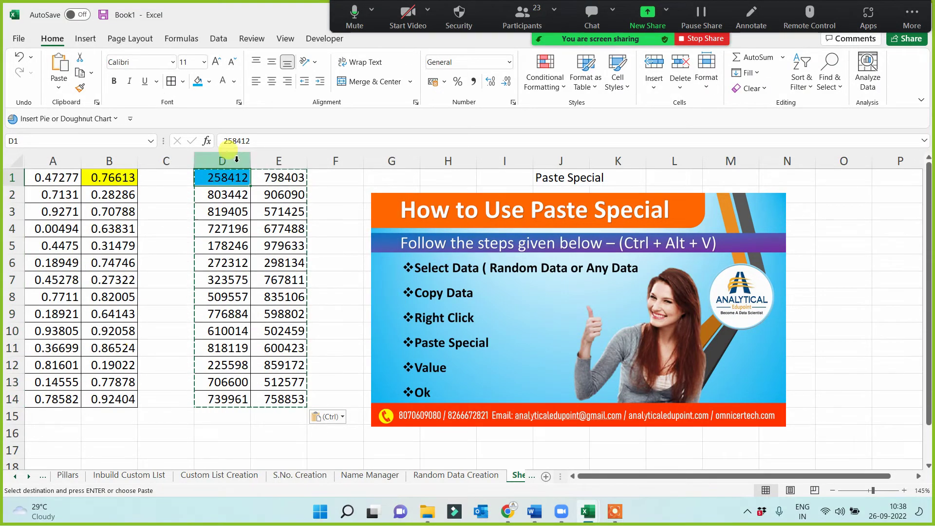
key("Down")
key("Down")
key("Down")
key("Down")
key("Down")
key("Down")
key("Down")
key("Down")
key("Down")
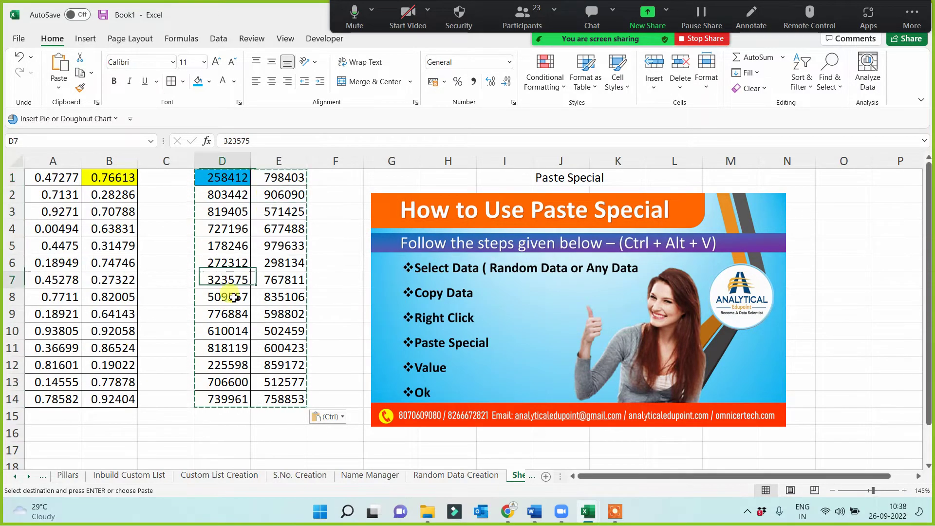
left_click_drag(228, 177, 281, 402)
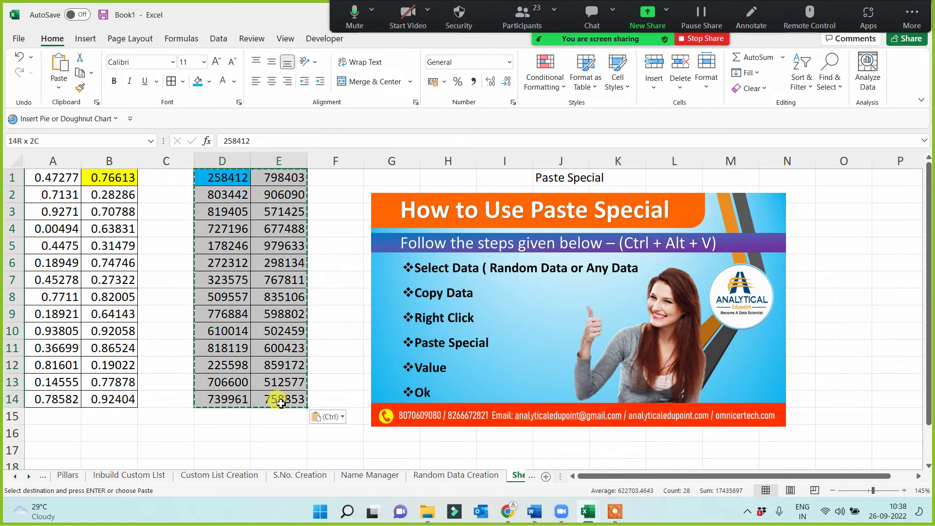
Enter the filler text "asd" in F5, F8 and F10 to test recalculation.
left_click(315, 248)
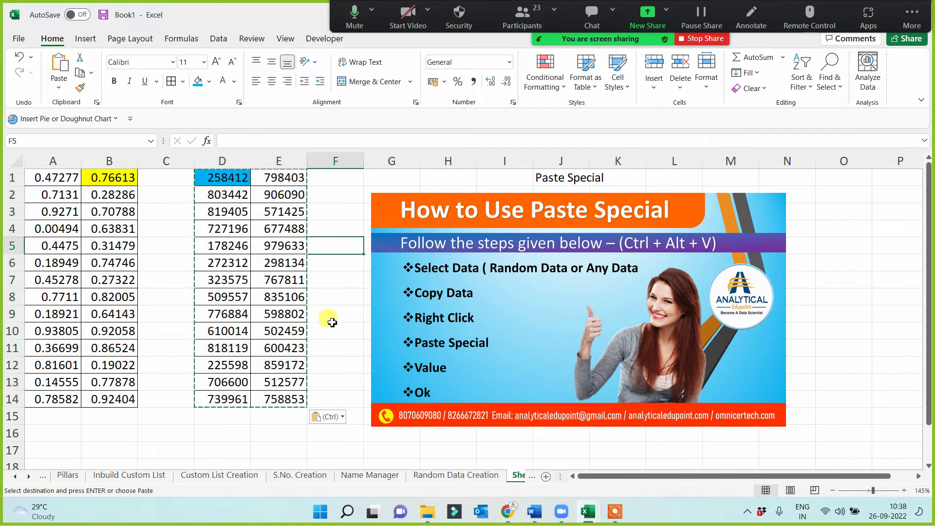
type("asd")
key("Return")
key("Return")
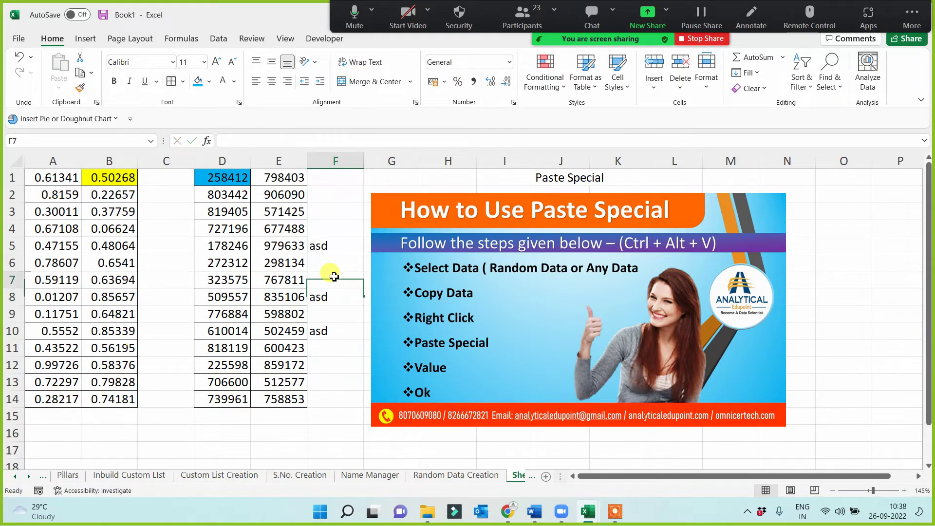
Check the fixed block D1:E14, then delete the filler text from column F.
left_click_drag(229, 178, 280, 400)
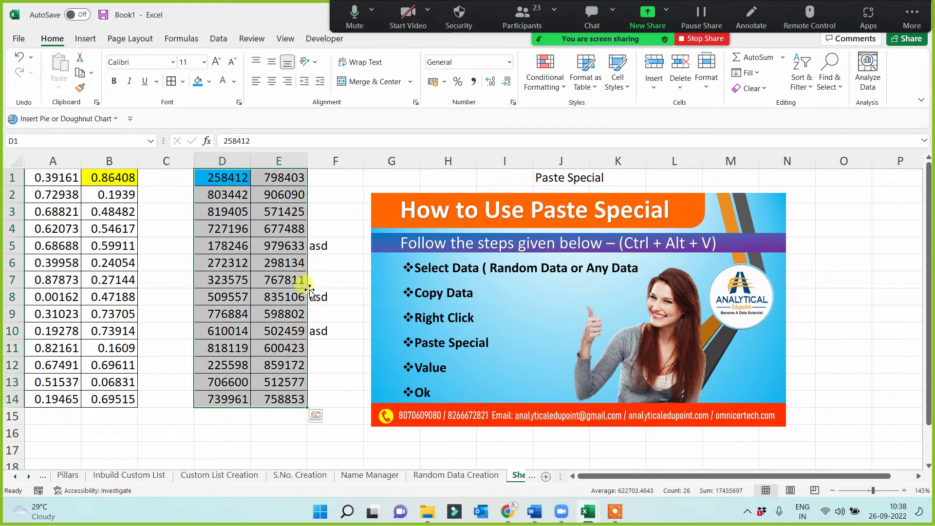
left_click_drag(336, 228, 336, 347)
key("Delete")
Center the numbers in D1:E14 horizontally.
left_click(236, 195)
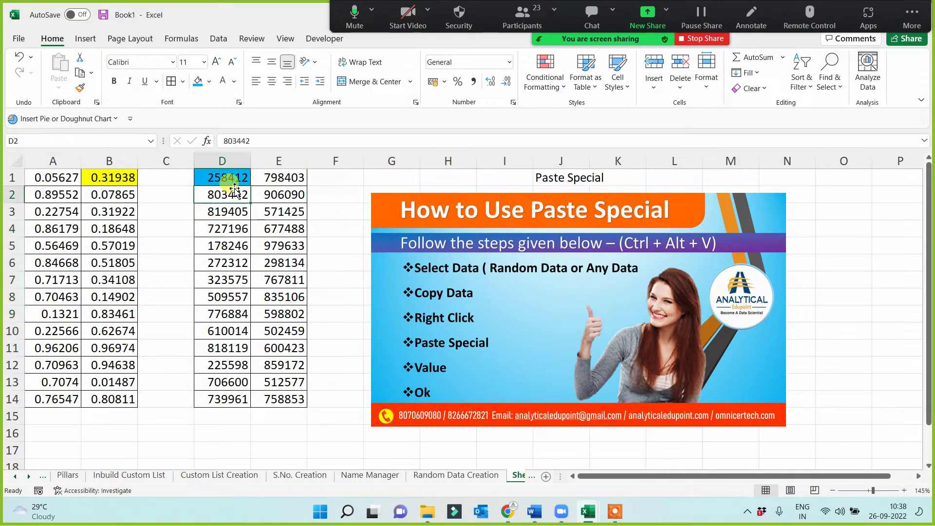
left_click_drag(227, 177, 278, 398)
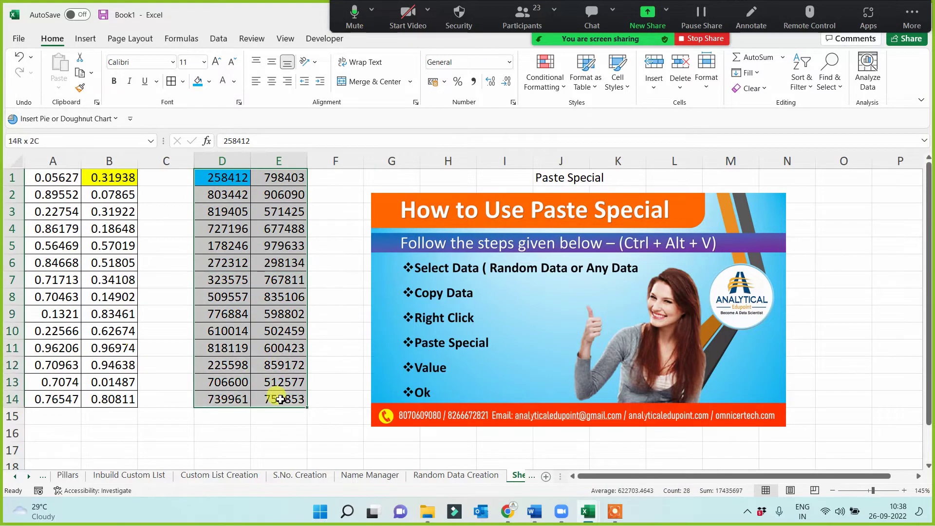
left_click(272, 81)
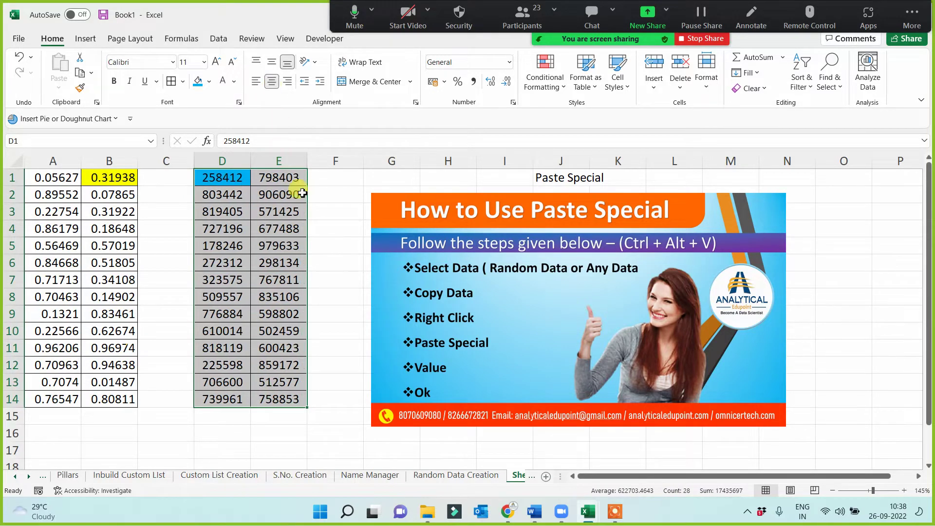
left_click(324, 225)
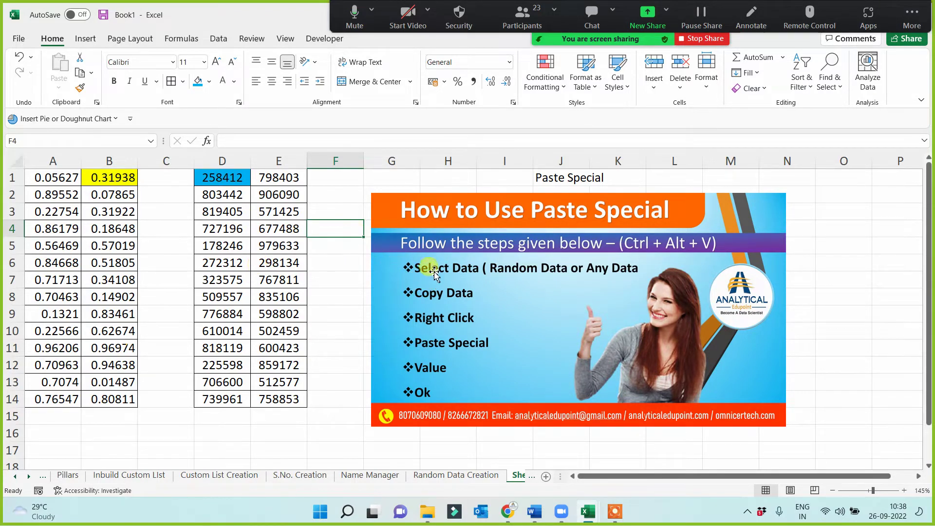
Copy the RAND block A1:B14 and paste it over itself as values only with Paste Special.
left_click_drag(69, 177, 122, 399)
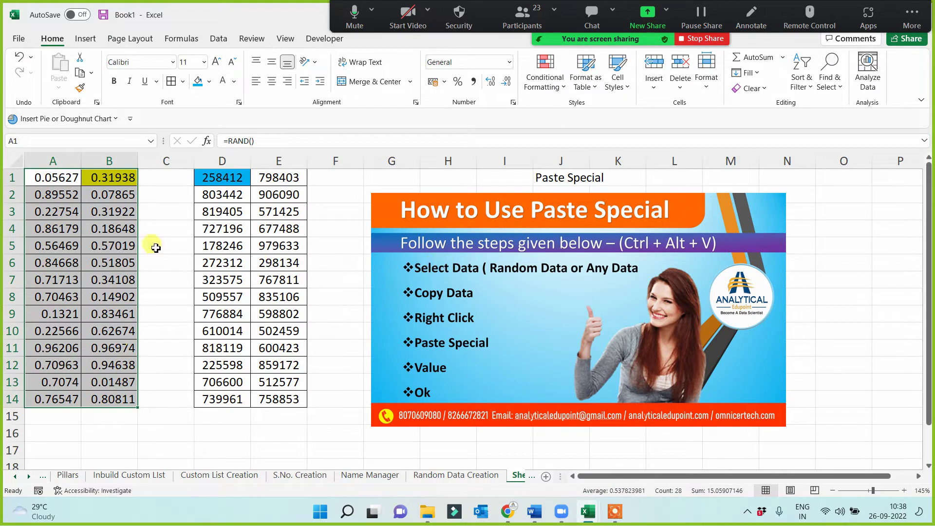
right_click(105, 213)
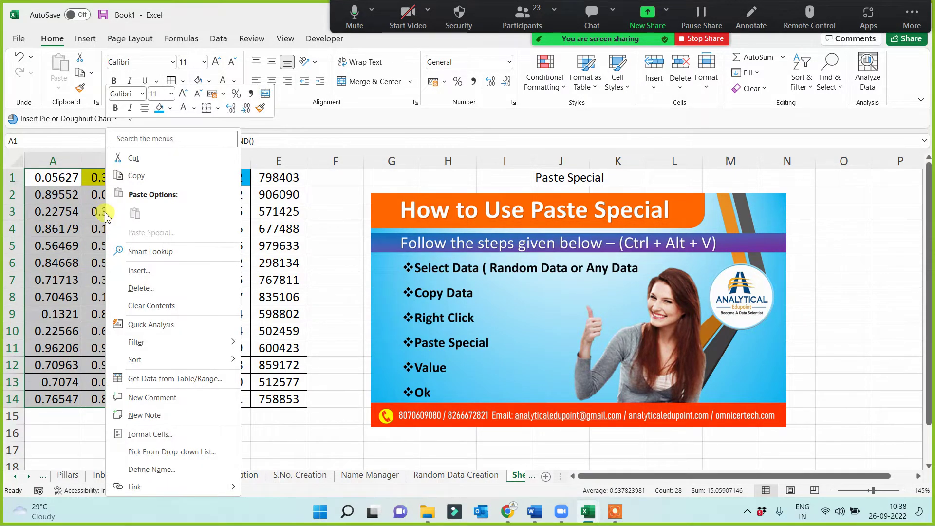
left_click(136, 176)
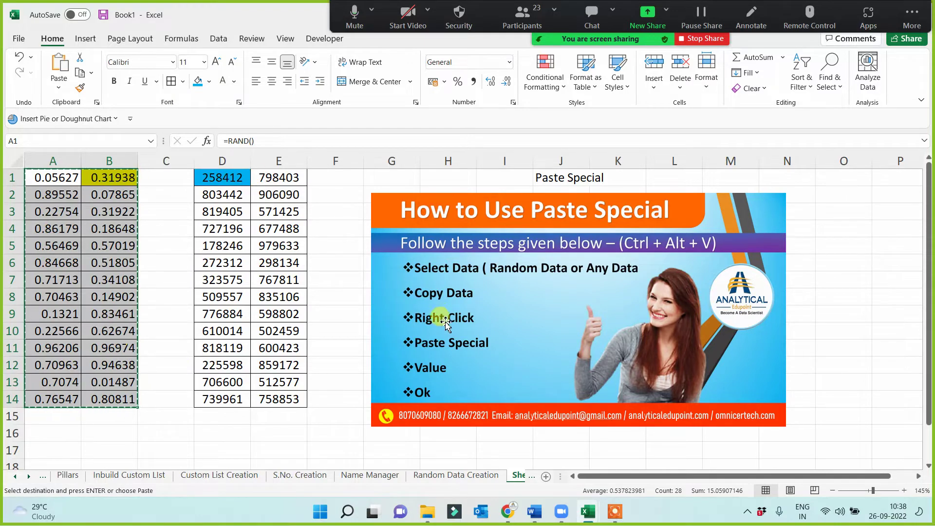
right_click(59, 213)
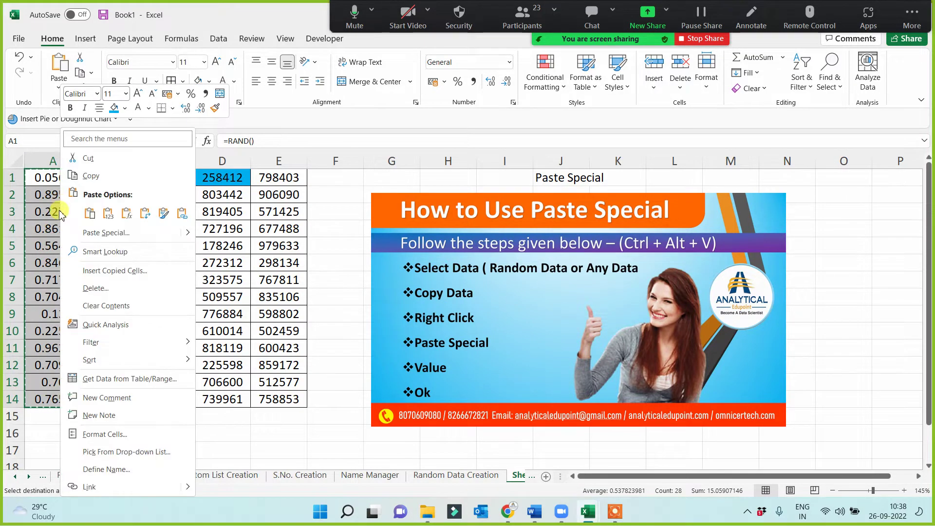
left_click(99, 234)
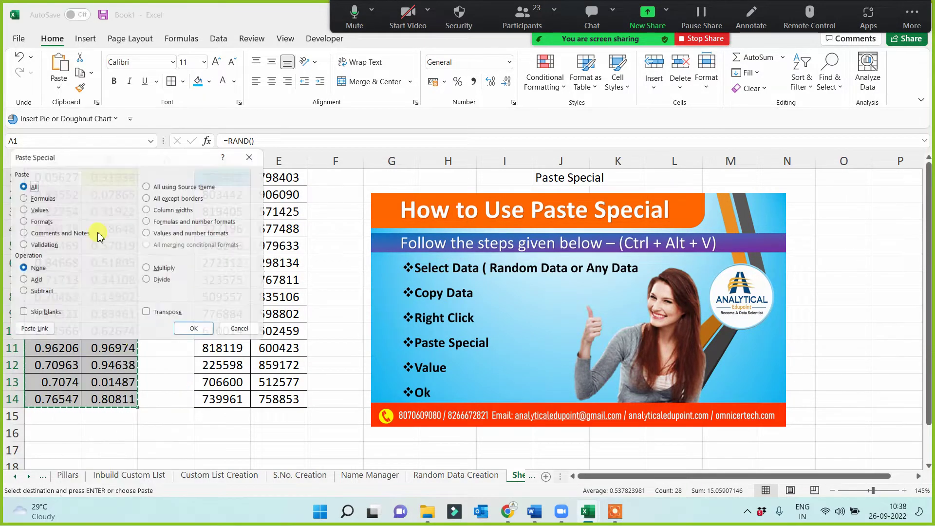
left_click(23, 209)
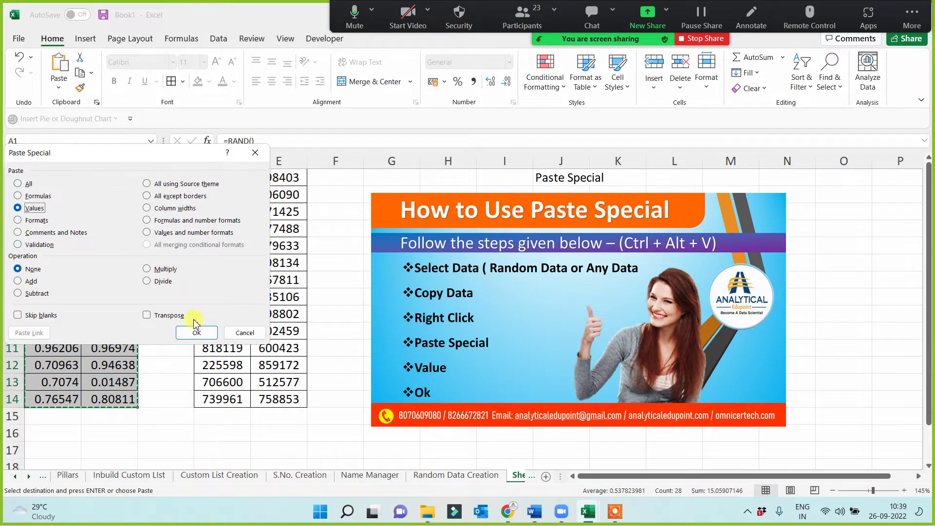
left_click(196, 333)
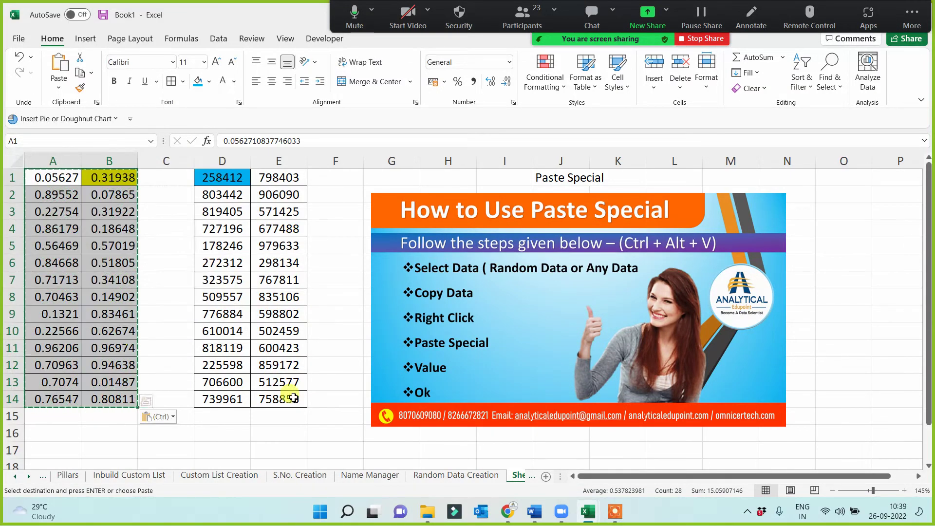
left_click(274, 428)
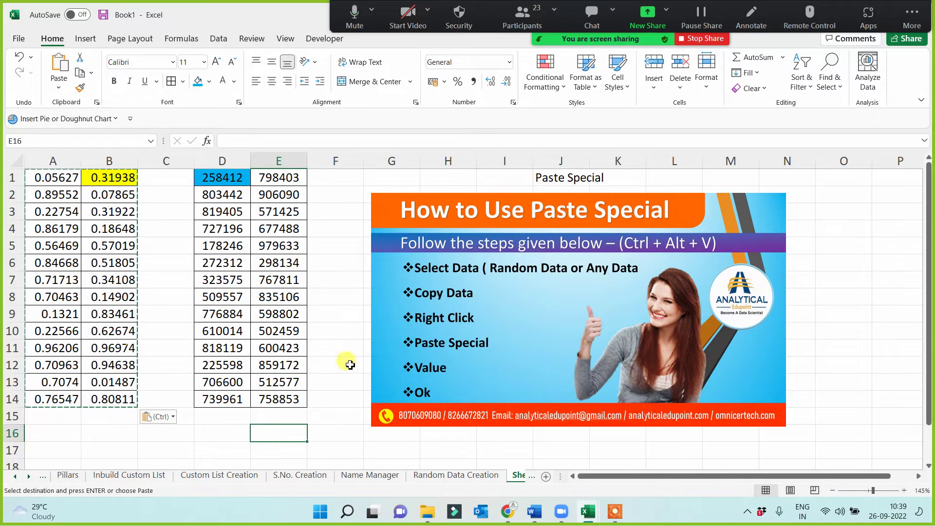
Compare the RANDBETWEEN block I3:O16 on the Random Data Creation sheet with the fixed values on Sheet10.
left_click(436, 479)
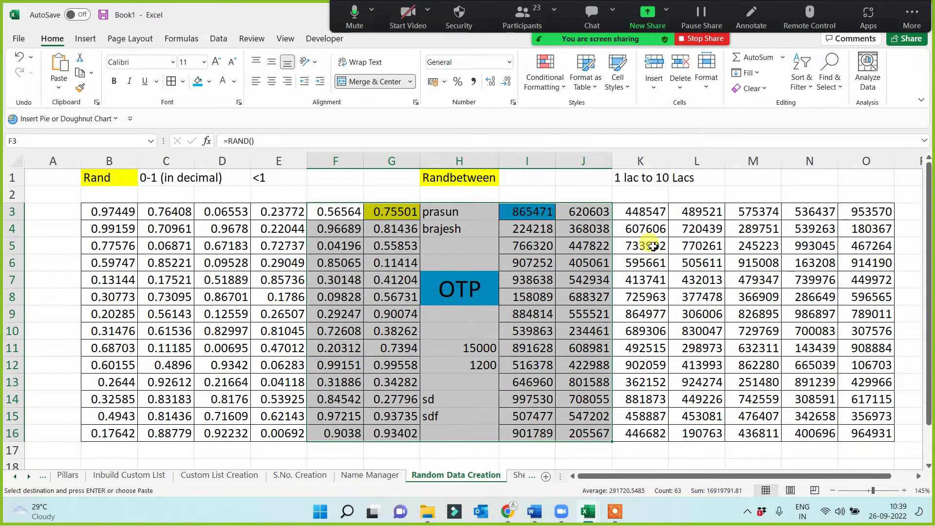
left_click_drag(521, 213, 858, 438)
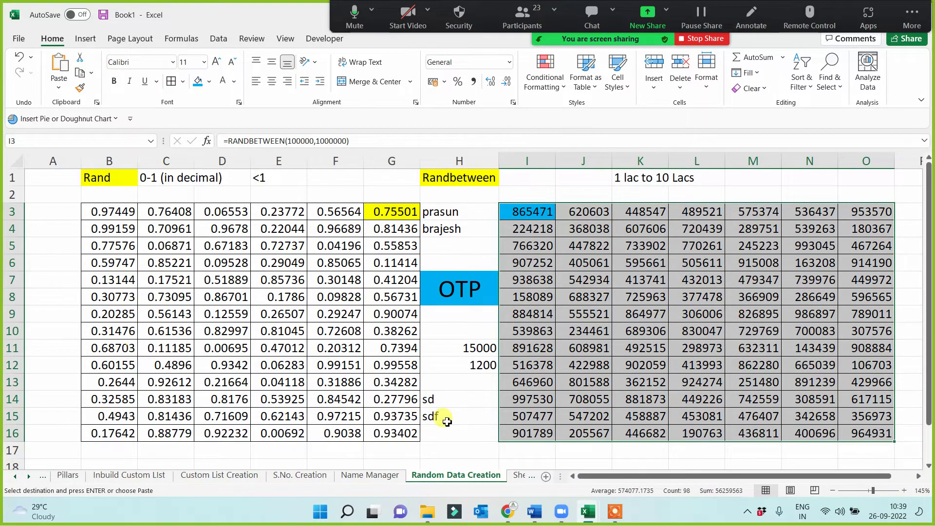
left_click(518, 479)
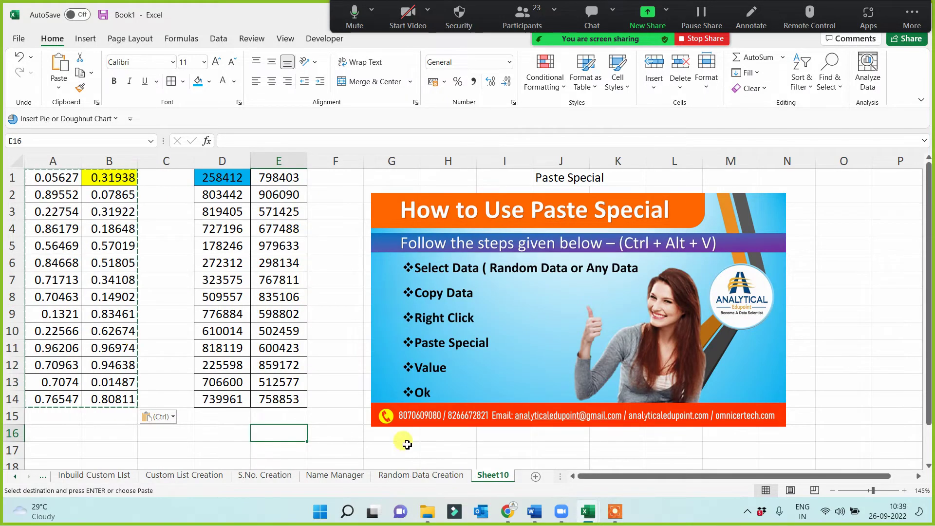
left_click(407, 480)
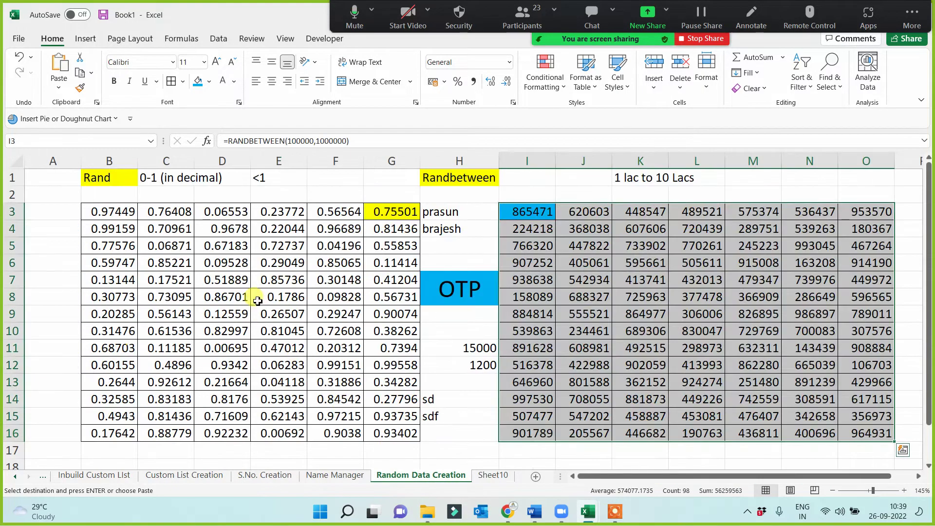
Rename the Sheet10 worksheet as Paste Special and open the Name Manager sheet.
left_click(492, 479)
double_click(492, 478)
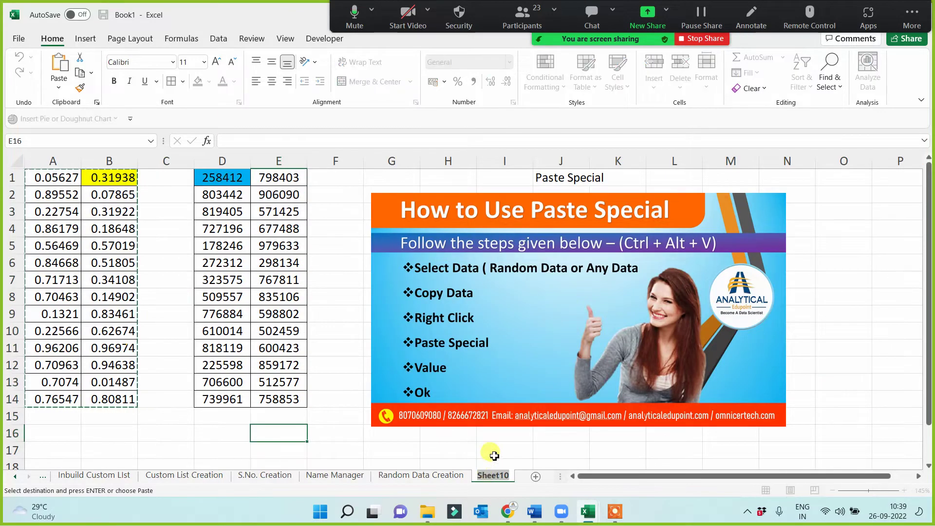
type("Paste S")
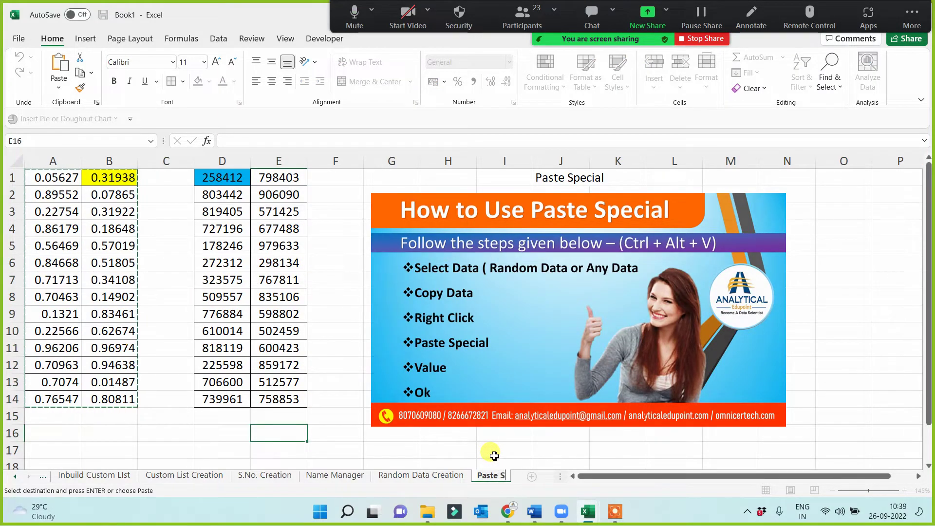
type("pecial")
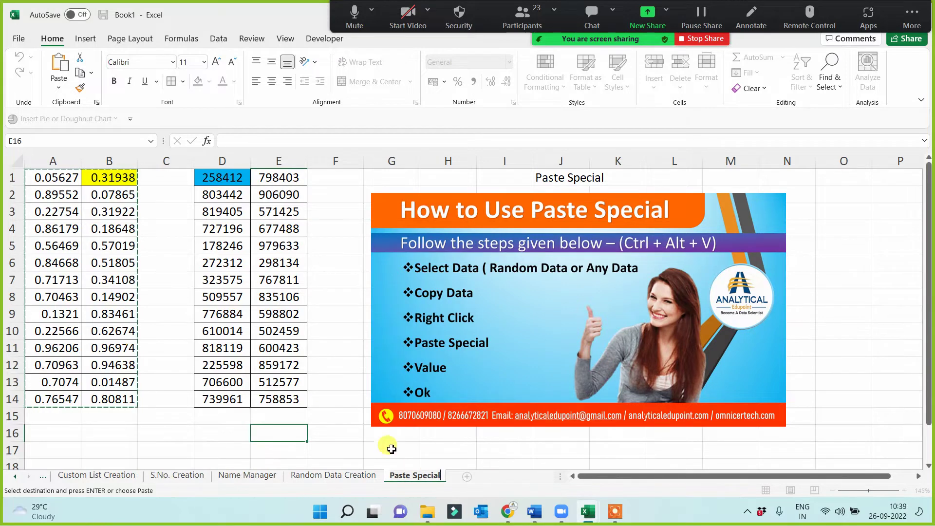
left_click(375, 436)
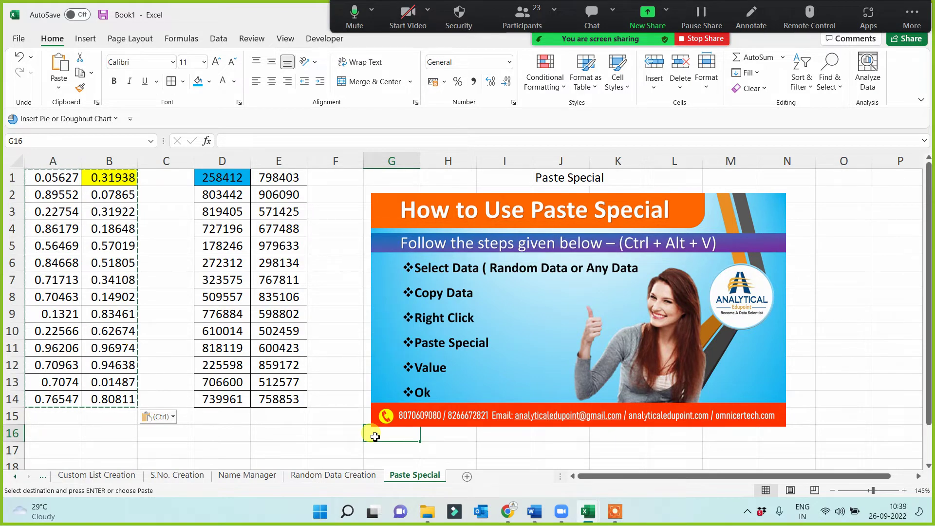
left_click(247, 476)
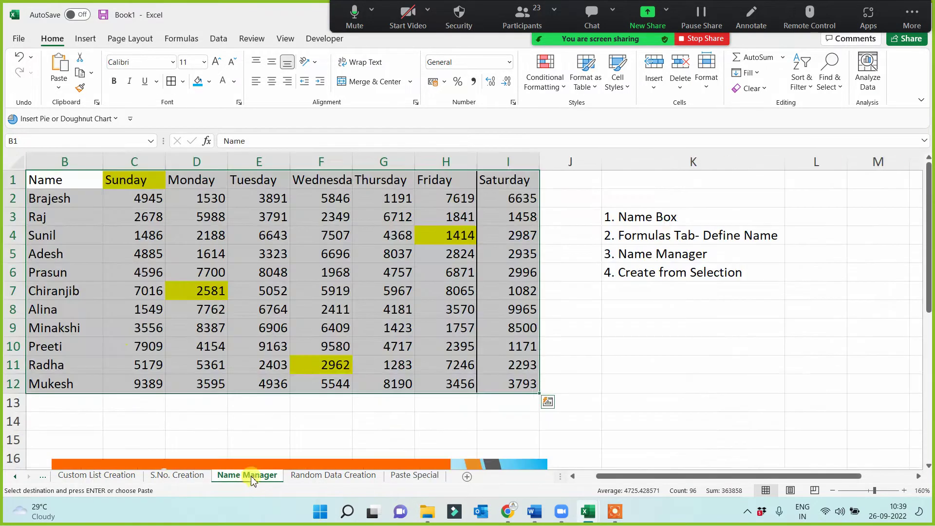
Copy the table B1:I12 from the Name Manager sheet into a new worksheet, starting at cell A1.
left_click_drag(68, 181, 514, 386)
key("ctrl+c")
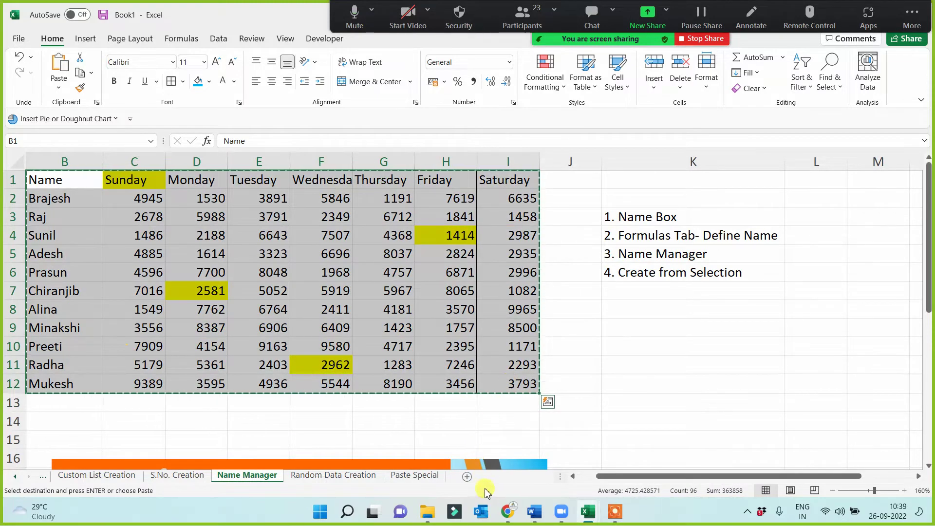
left_click(467, 477)
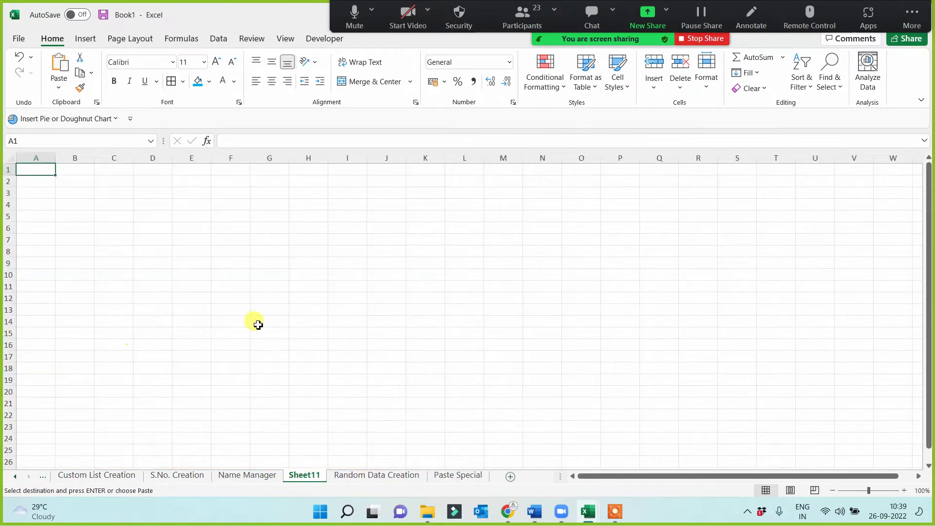
key("ctrl+v")
scroll(475, 366, "up", 2)
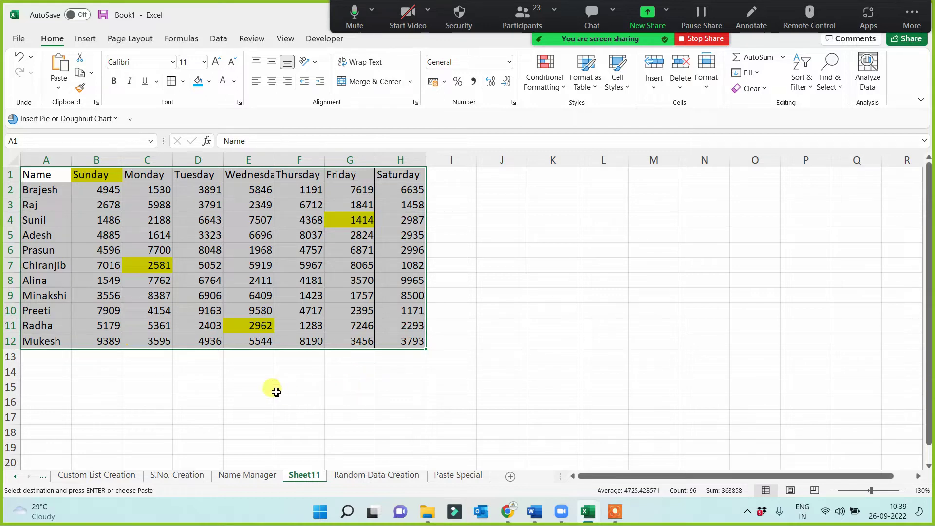
Duplicate rows 5 to 9 of the table (A5:H9) directly below its last row, starting at A13.
left_click_drag(59, 235, 407, 297)
key("ctrl+c")
left_click(50, 352)
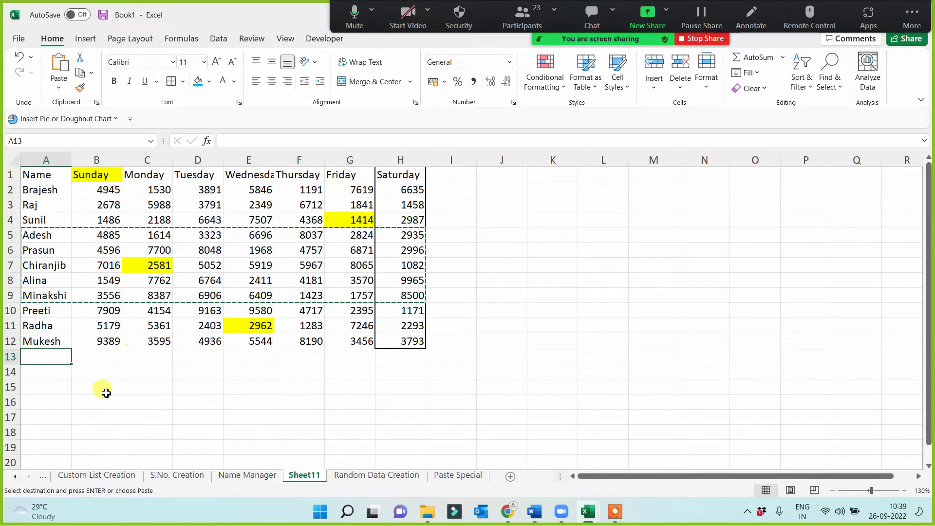
key("ctrl+v")
left_click(549, 385)
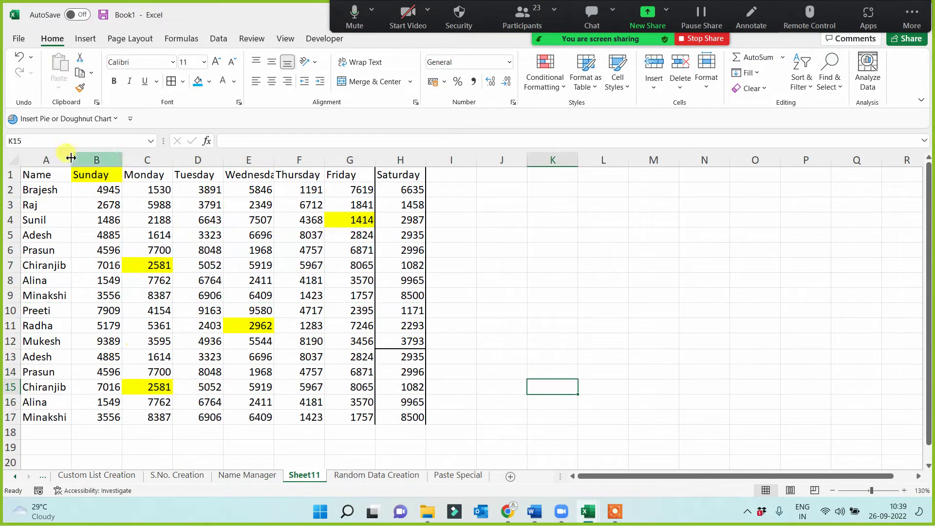
Examine the Name column for repeated entries, comparing the original rows with the ones appended from row 13.
left_click_drag(36, 175, 402, 414)
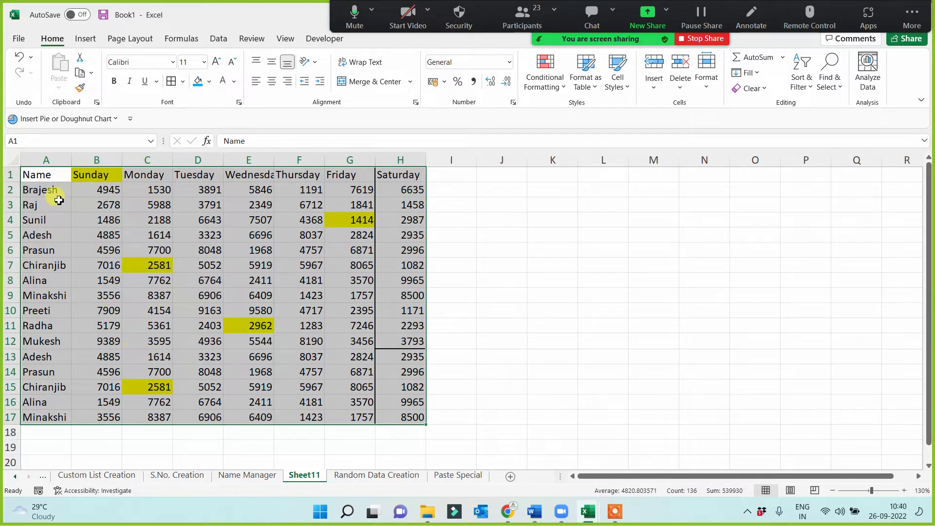
left_click_drag(50, 195, 47, 330)
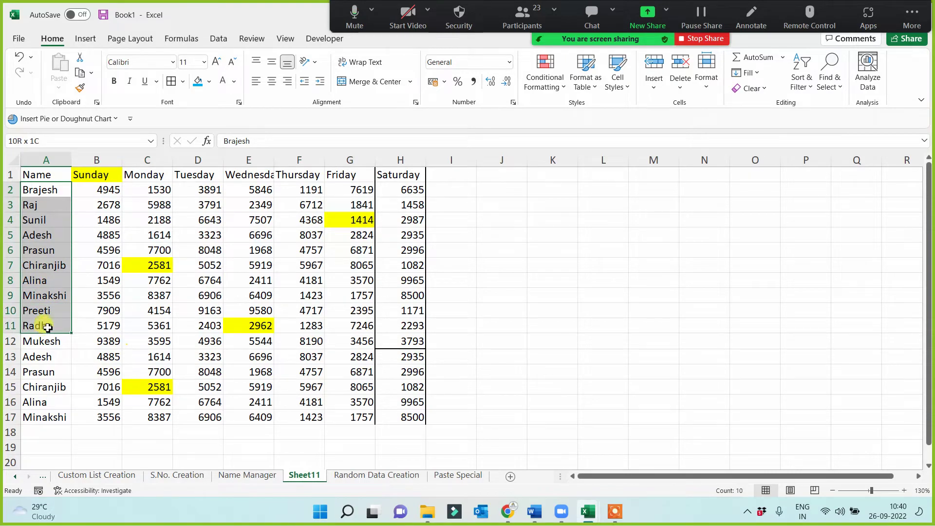
left_click_drag(48, 327, 42, 214)
left_click(46, 280)
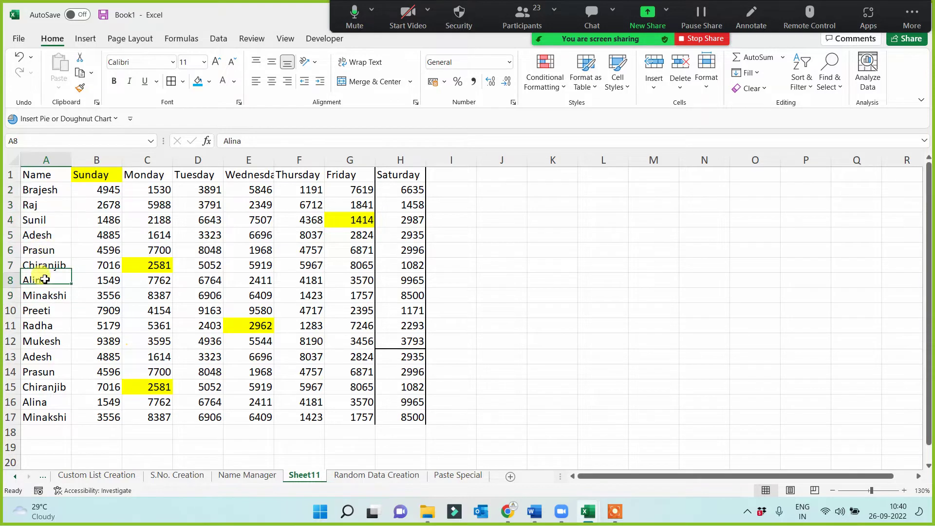
left_click(46, 341)
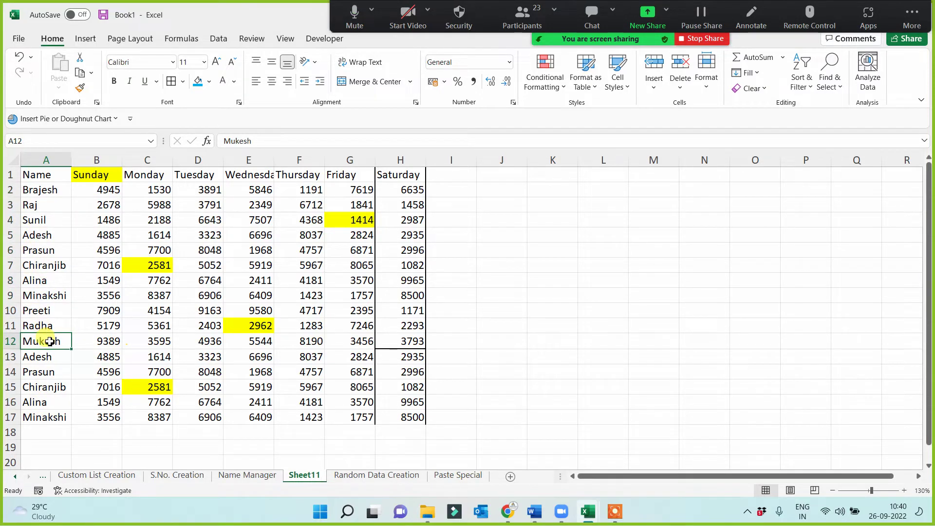
left_click(49, 234)
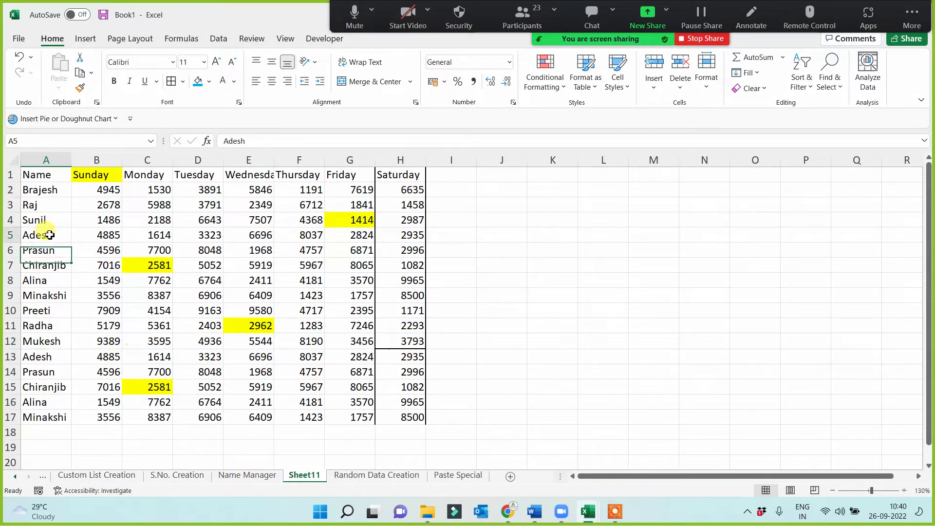
left_click(45, 358, "shift")
left_click(43, 357)
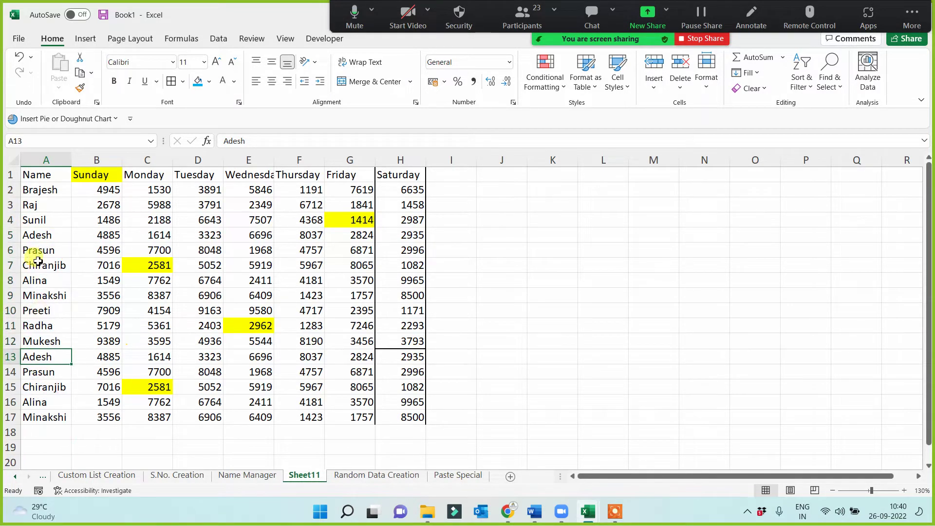
left_click(43, 238)
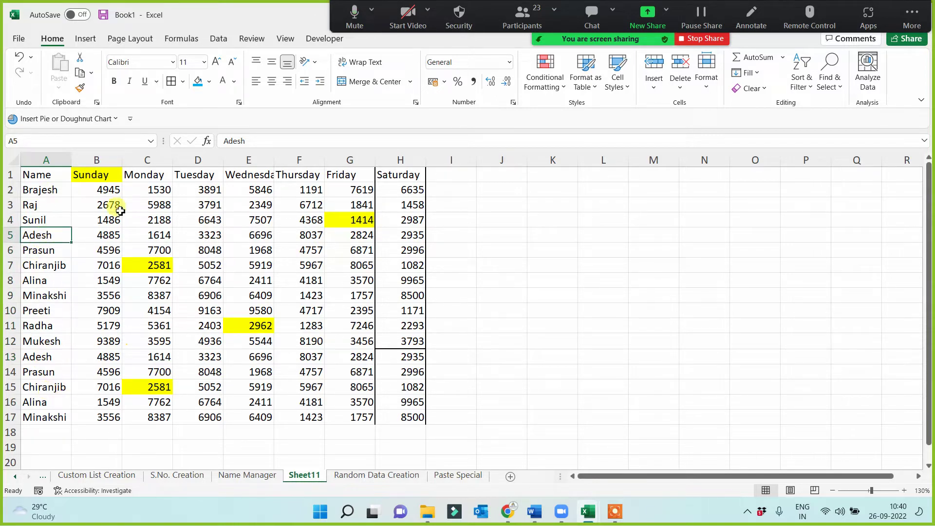
Fill the table's header row A1:H1 with light blue.
left_click_drag(46, 176, 389, 180)
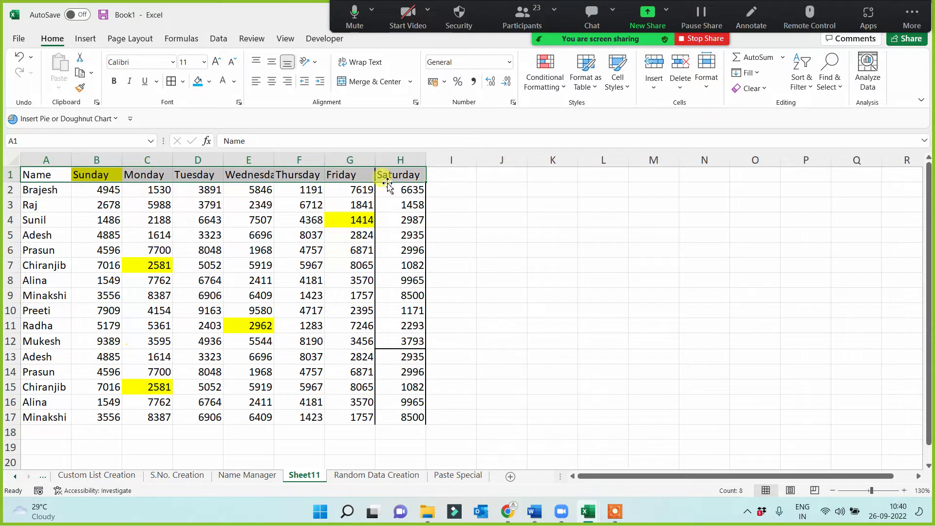
left_click(198, 81)
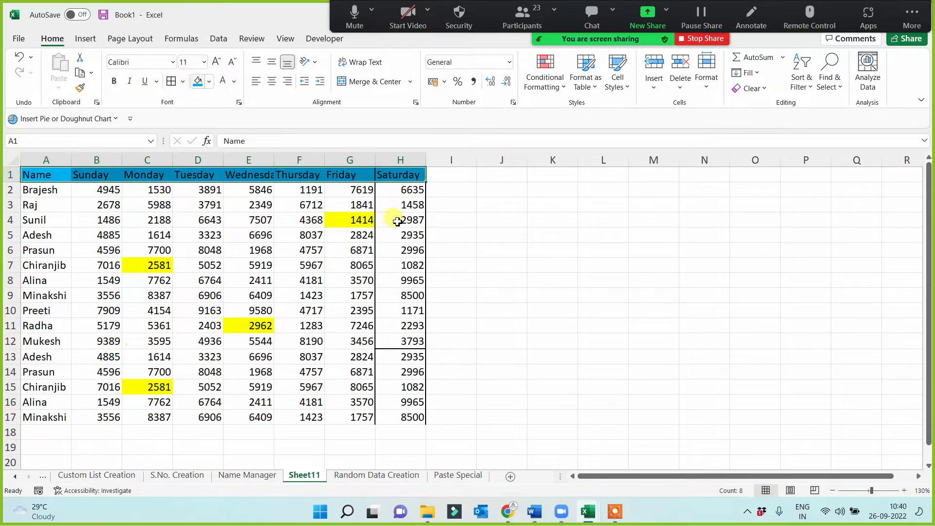
left_click(550, 253)
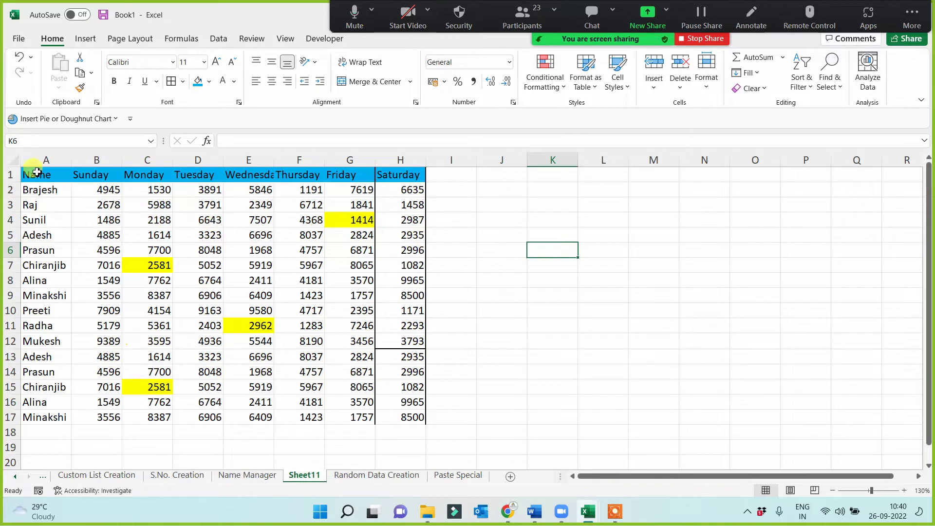
Remove duplicate rows from the table A1:H17, comparing only the Name column and treating the first row as headers.
left_click_drag(34, 174, 392, 415)
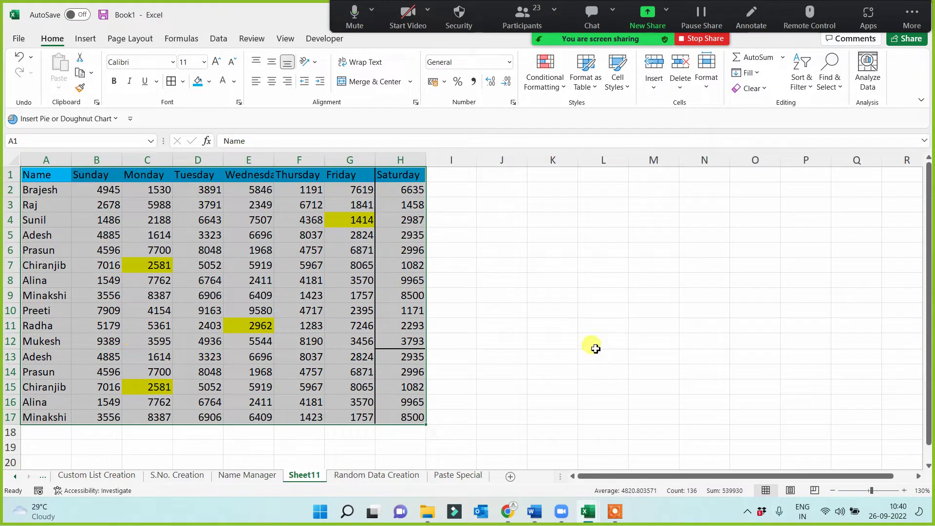
left_click(218, 39)
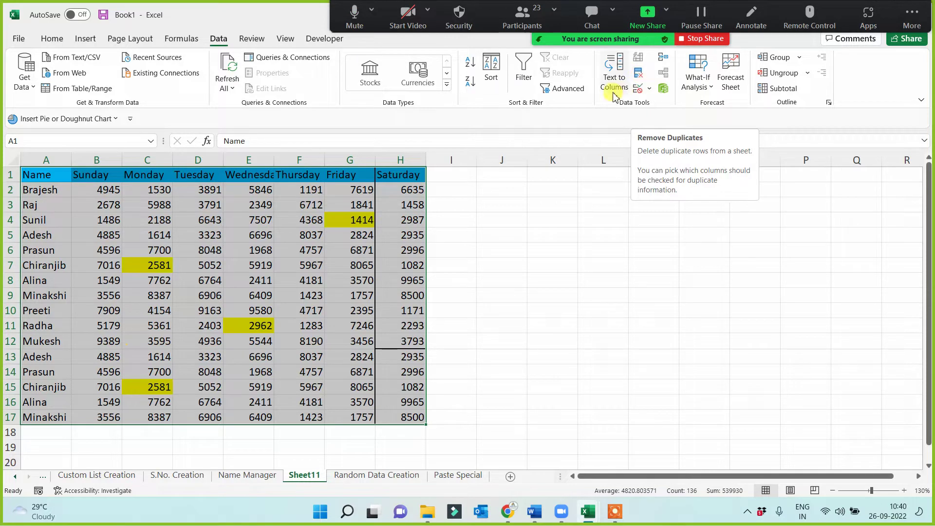
left_click(639, 78)
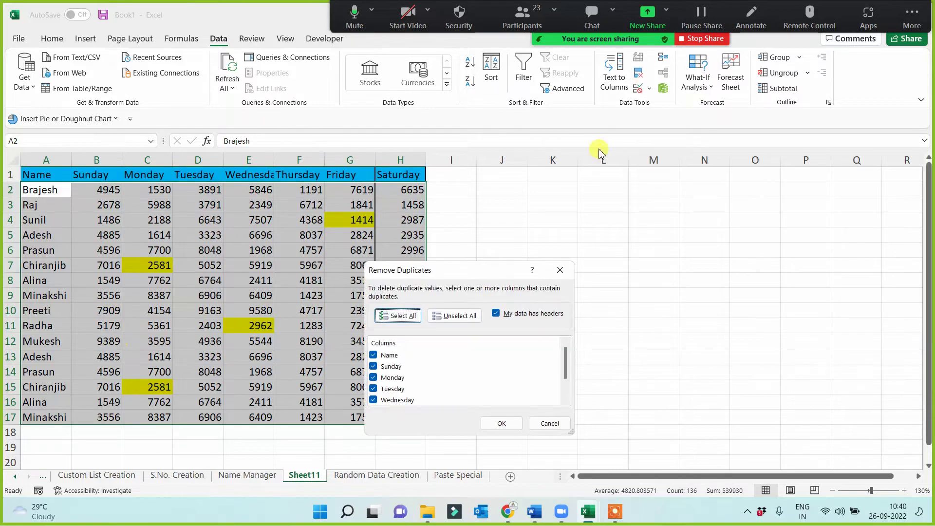
left_click_drag(477, 275, 603, 198)
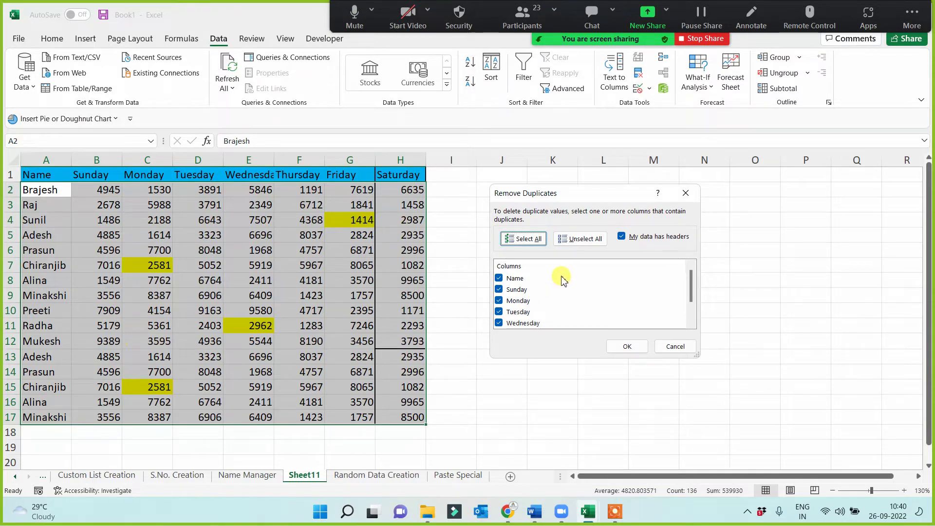
left_click(584, 239)
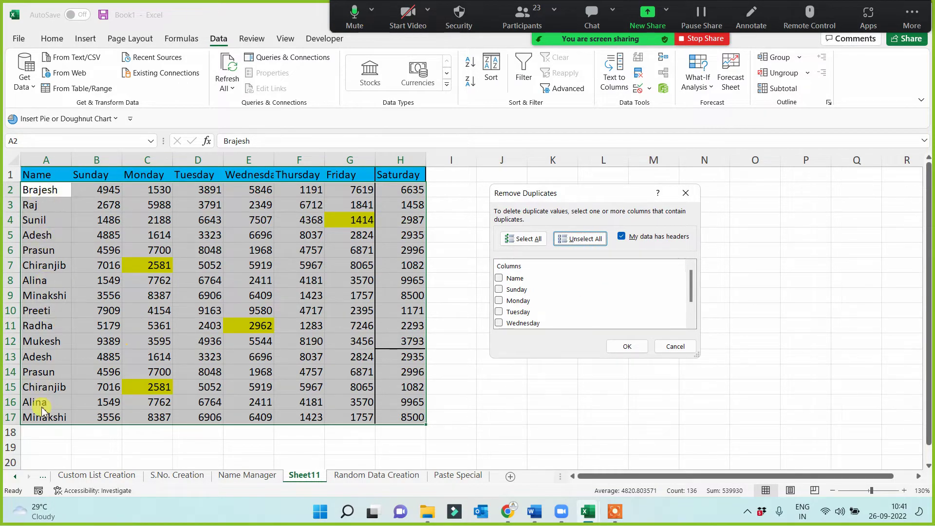
left_click(499, 279)
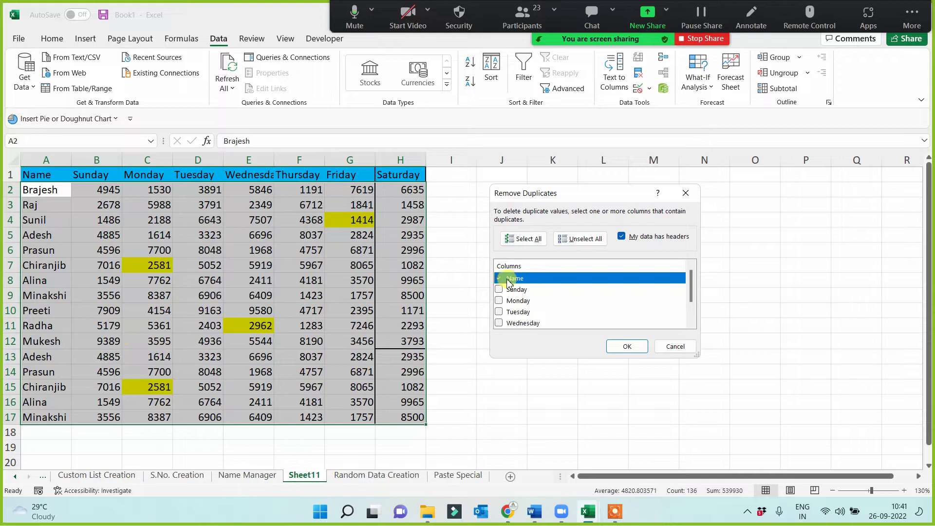
left_click(628, 346)
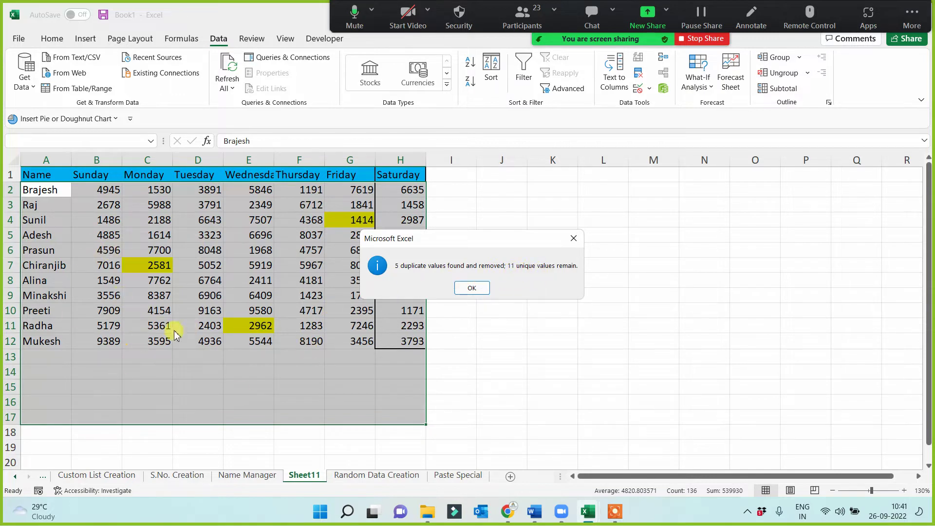
left_click(472, 288)
left_click(516, 324)
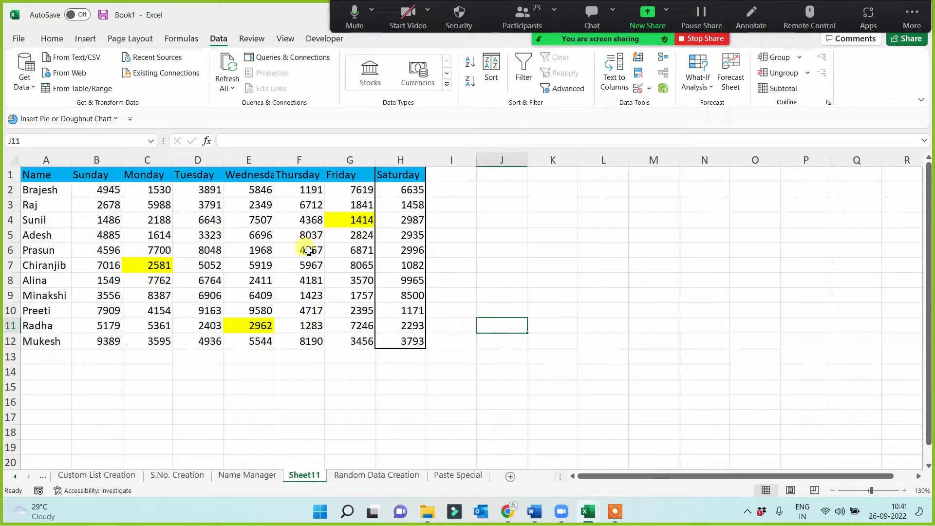
Copy the Thursday values in F4:F7 over the cells directly below, F8:F11.
left_click_drag(304, 221, 302, 267)
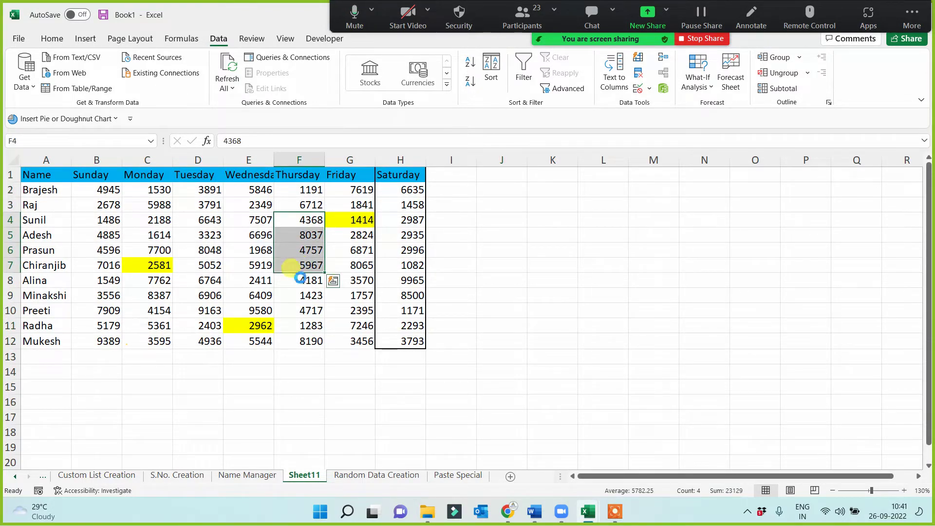
key("ctrl+c")
left_click(300, 281)
key("ctrl+v")
left_click(536, 330)
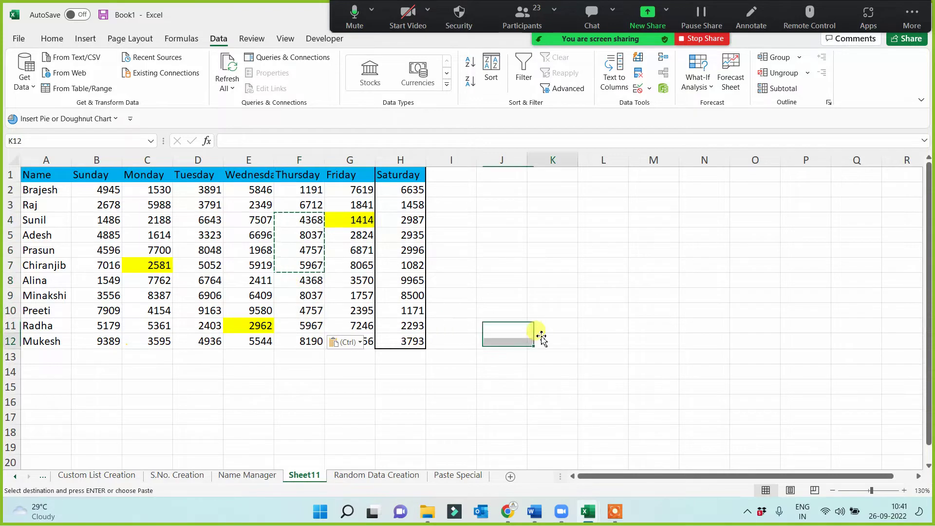
left_click(301, 220)
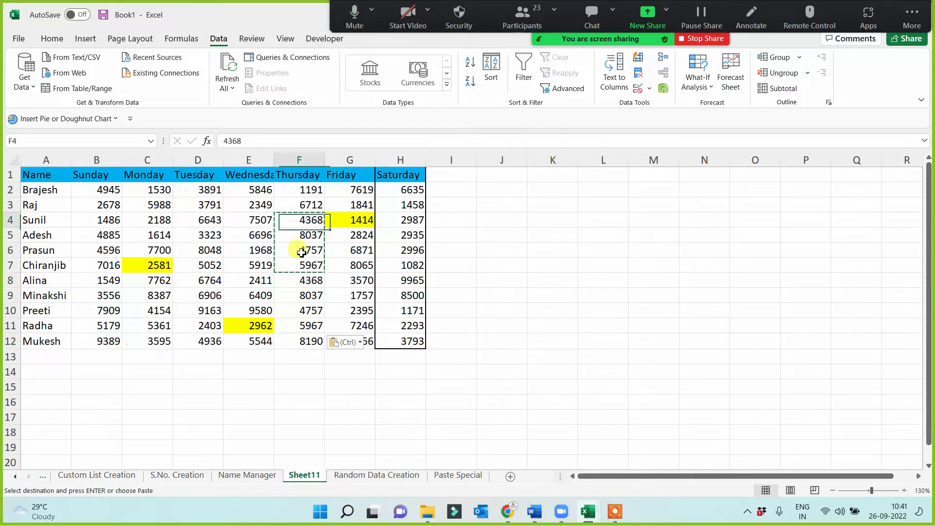
left_click(292, 177)
key("Escape")
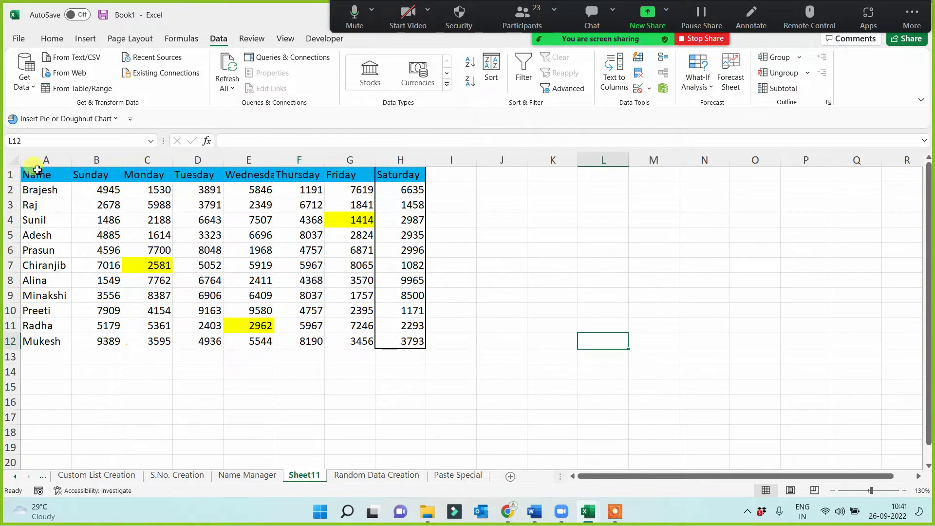
Try to remove duplicate rows from the table A1:H12, comparing only the Name column.
left_click_drag(39, 175, 390, 340)
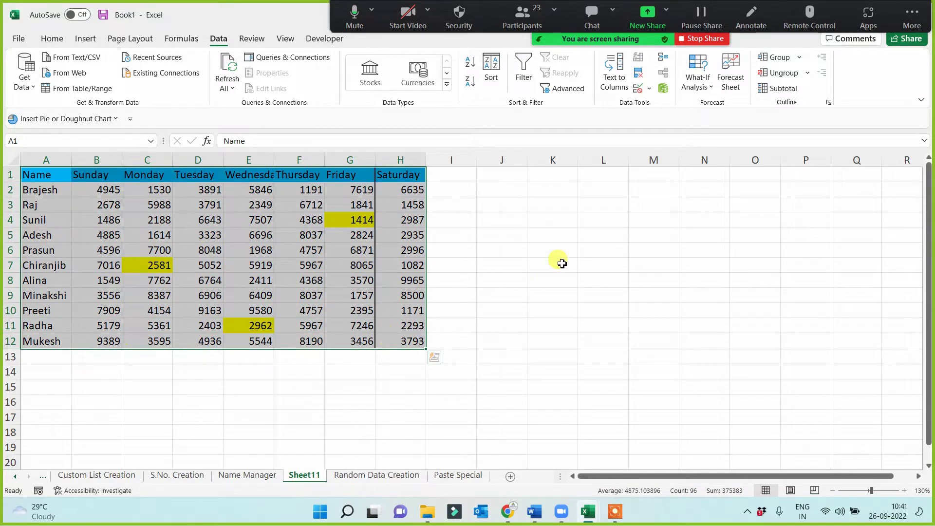
left_click(638, 80)
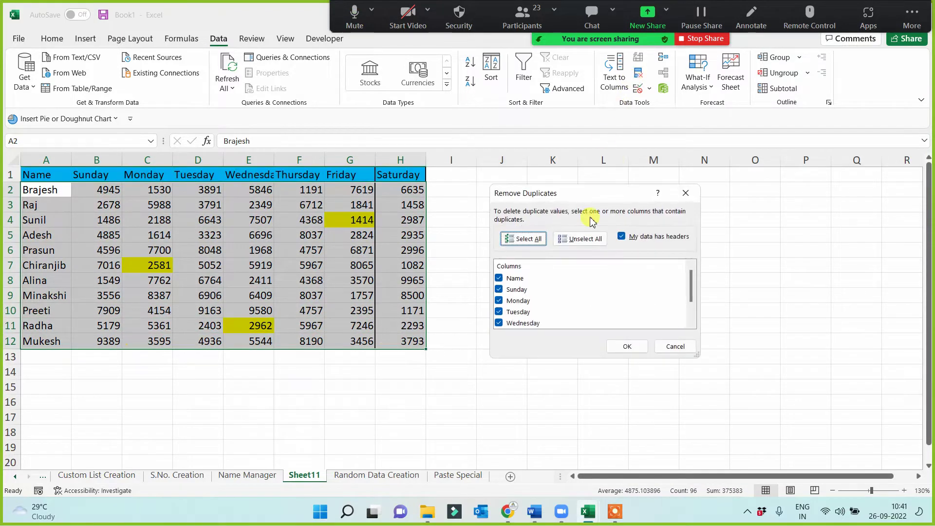
left_click(581, 238)
left_click(498, 278)
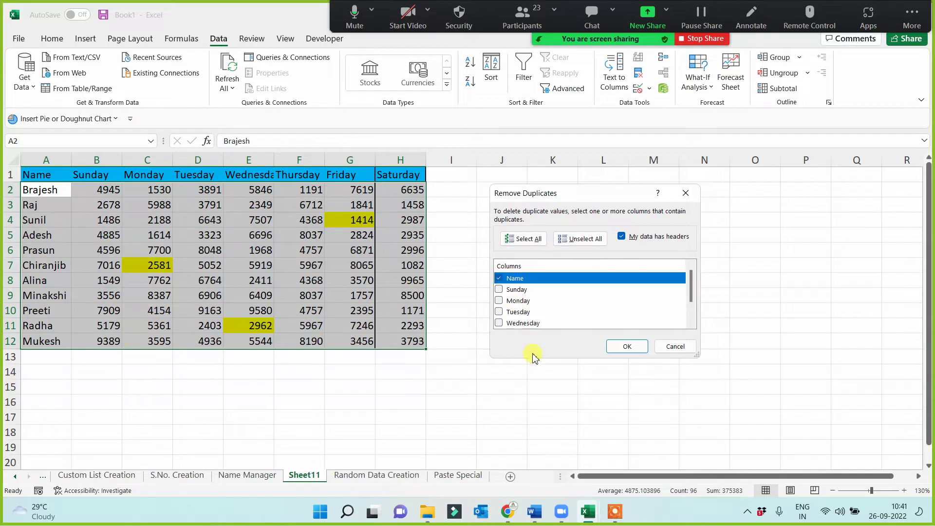
left_click(624, 345)
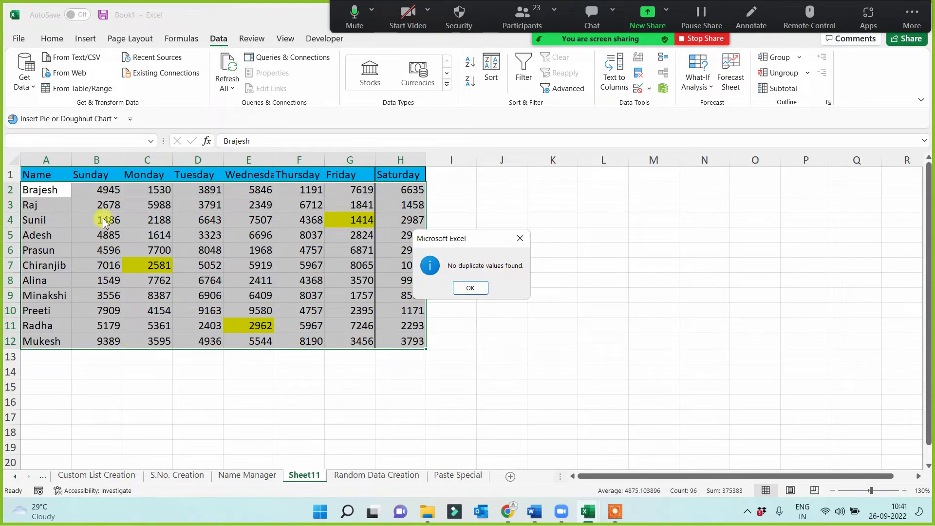
left_click(470, 287)
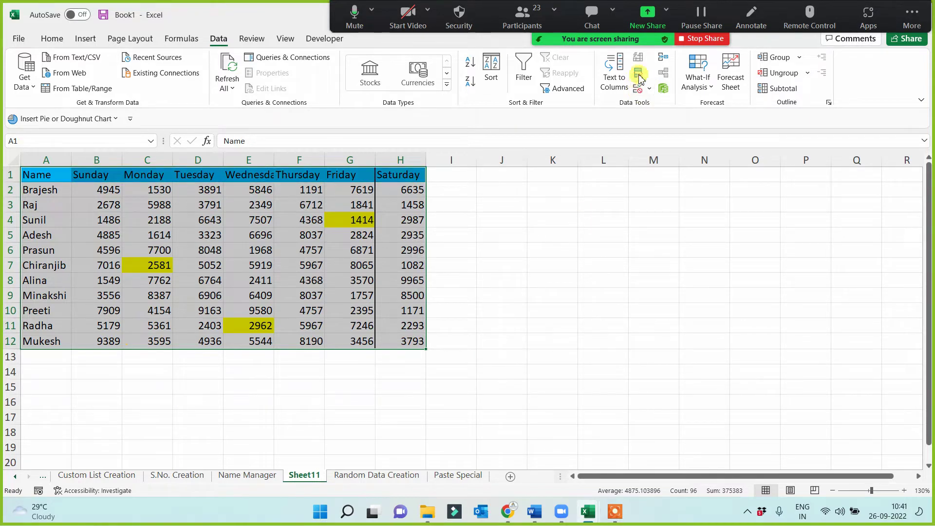
Remove duplicate rows from the table A1:H12, comparing only the Thursday column and treating the first row as headers.
left_click(637, 90)
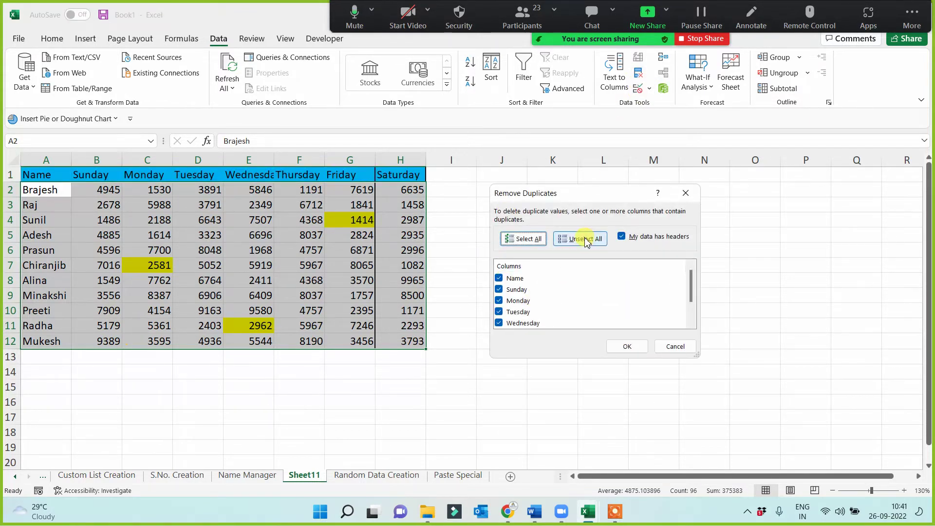
left_click(586, 239)
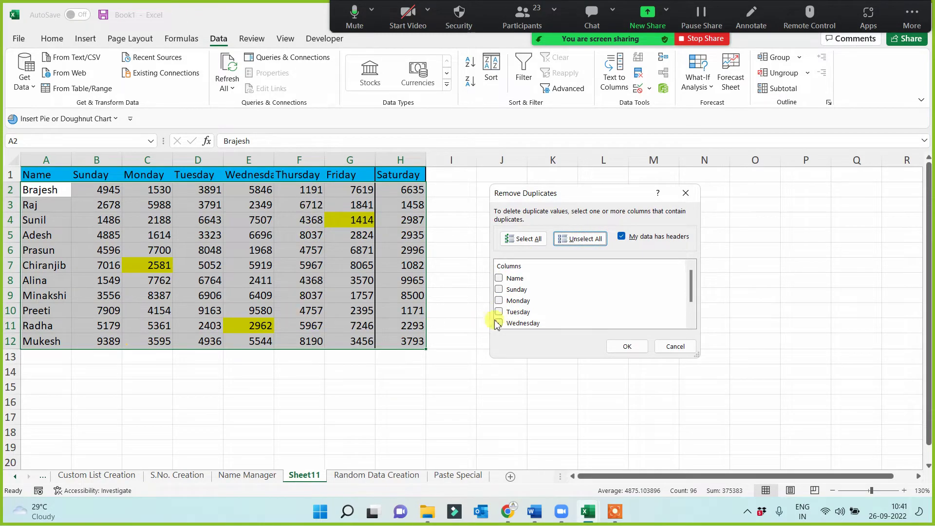
scroll(541, 314, "down", 1)
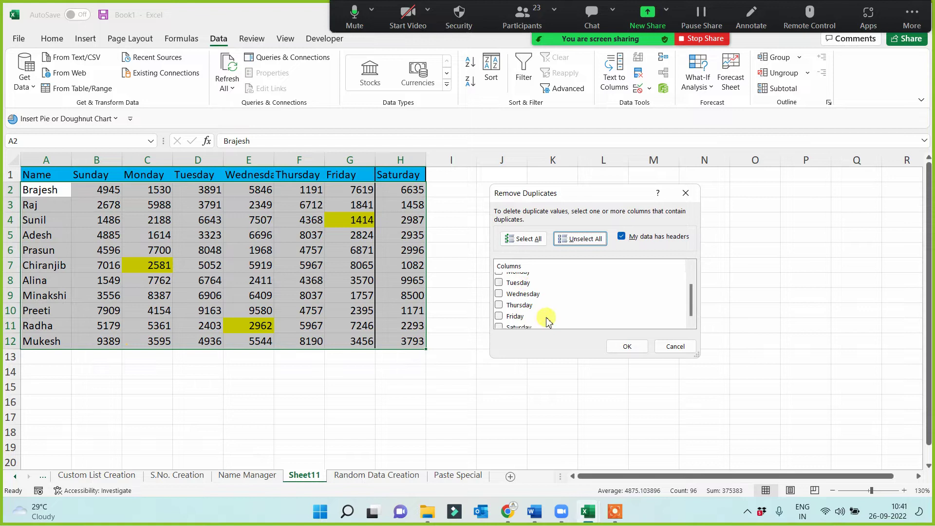
left_click(499, 304)
left_click(627, 346)
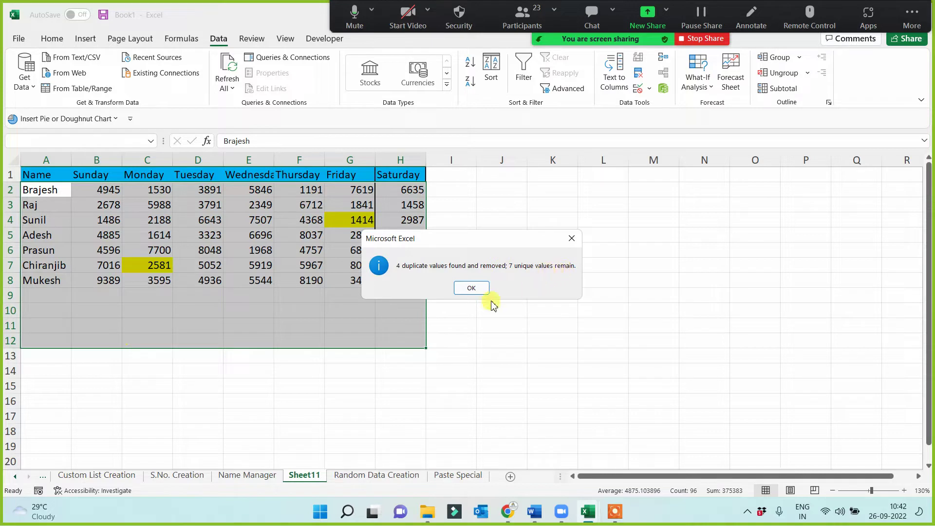
left_click(474, 288)
left_click(491, 385)
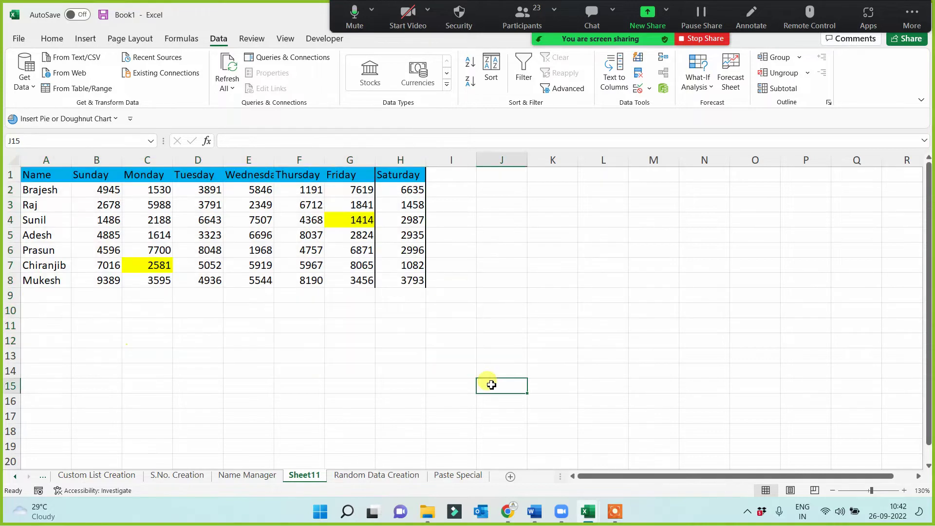
Rename the current sheet, Sheet11, as Remove Duplicate.
double_click(304, 475)
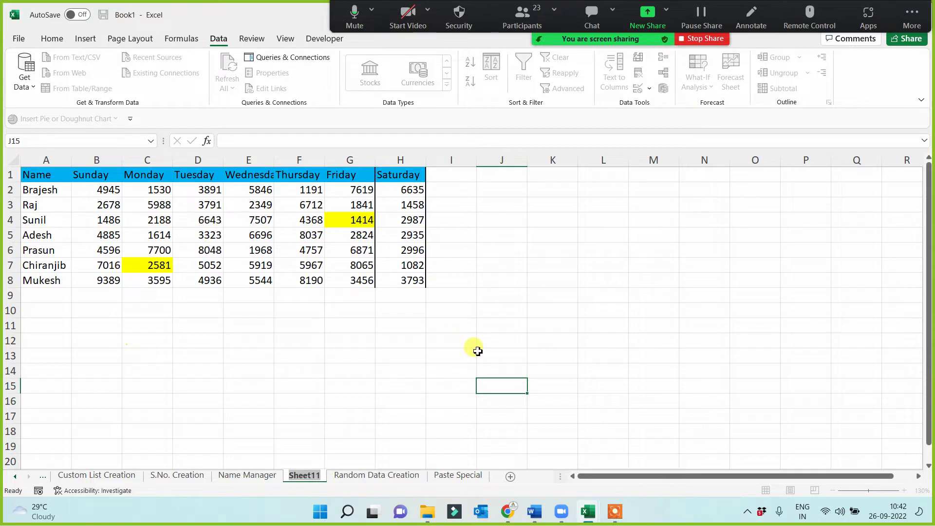
type("Remove")
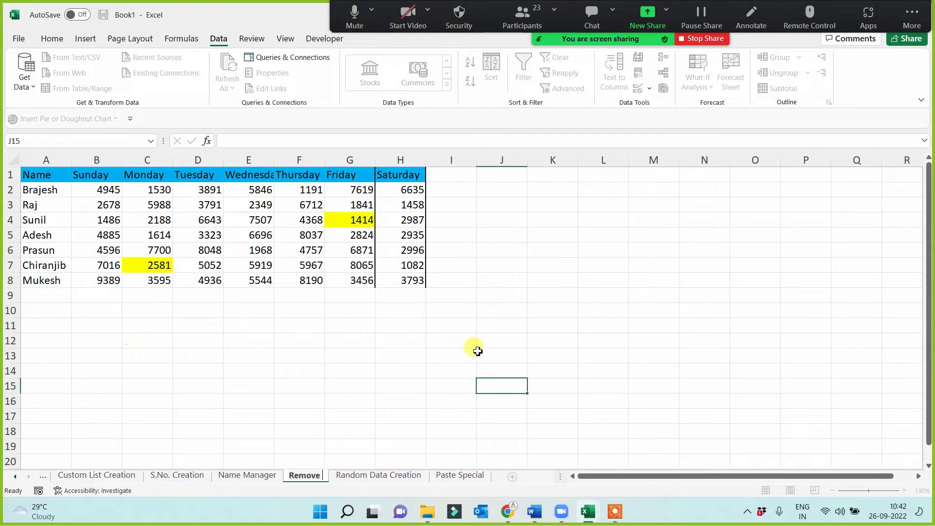
type(" Duplicate")
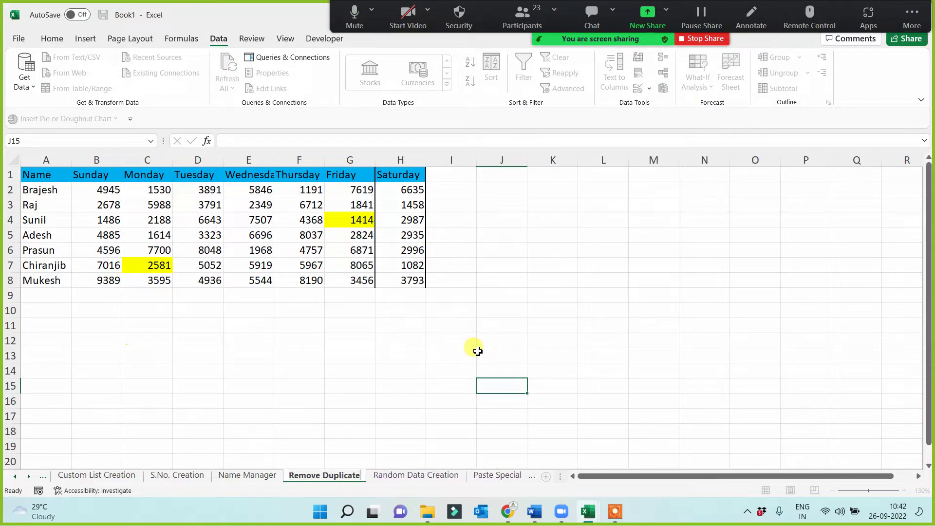
left_click(498, 300)
Apply borders to every cell of the table A1:H8.
left_click_drag(42, 173, 388, 282)
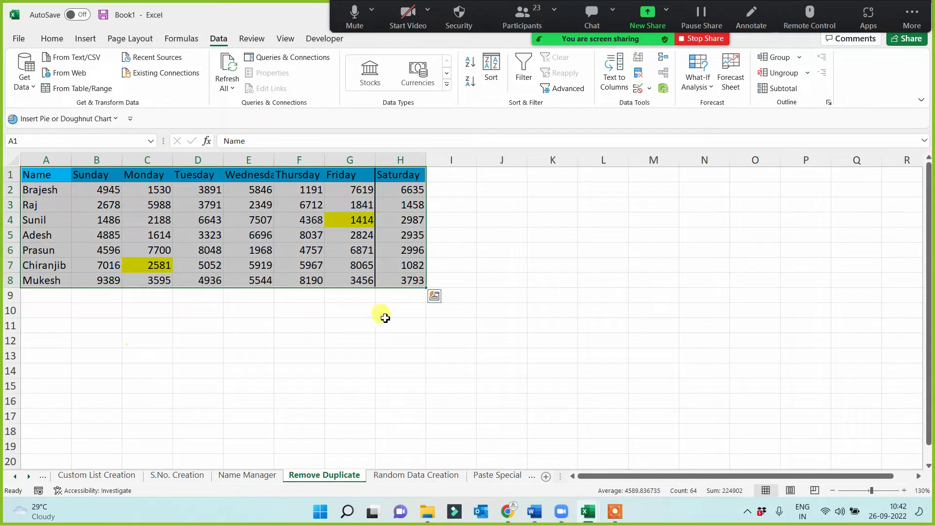
left_click(50, 39)
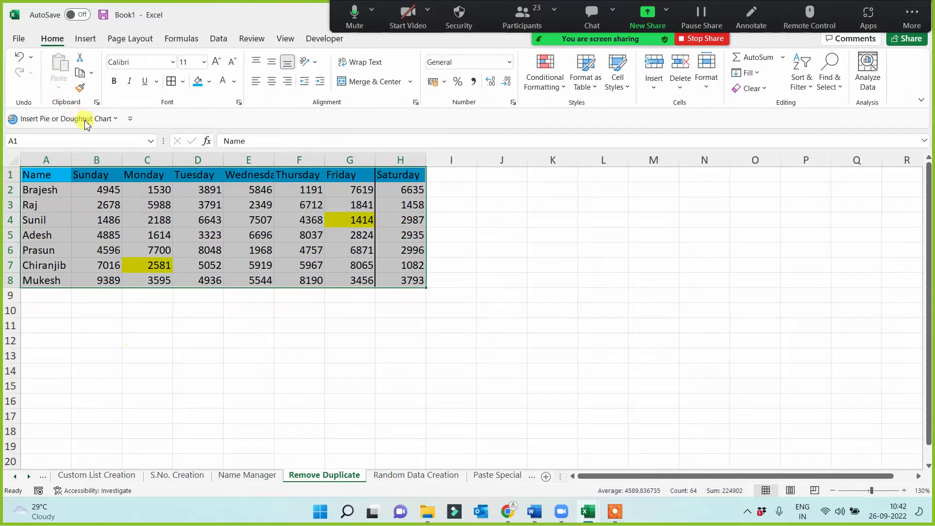
left_click(171, 81)
left_click(236, 340)
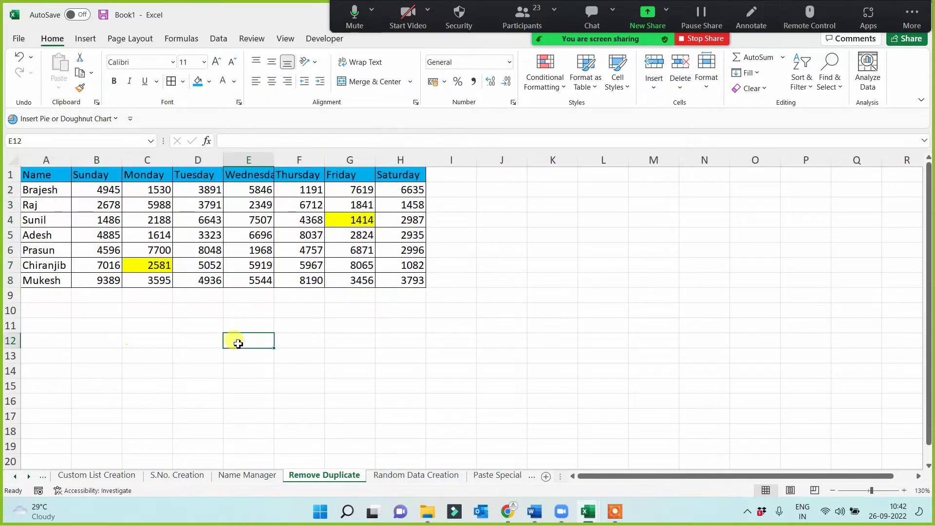
Center the contents of columns A through H horizontally.
left_click_drag(49, 159, 388, 160)
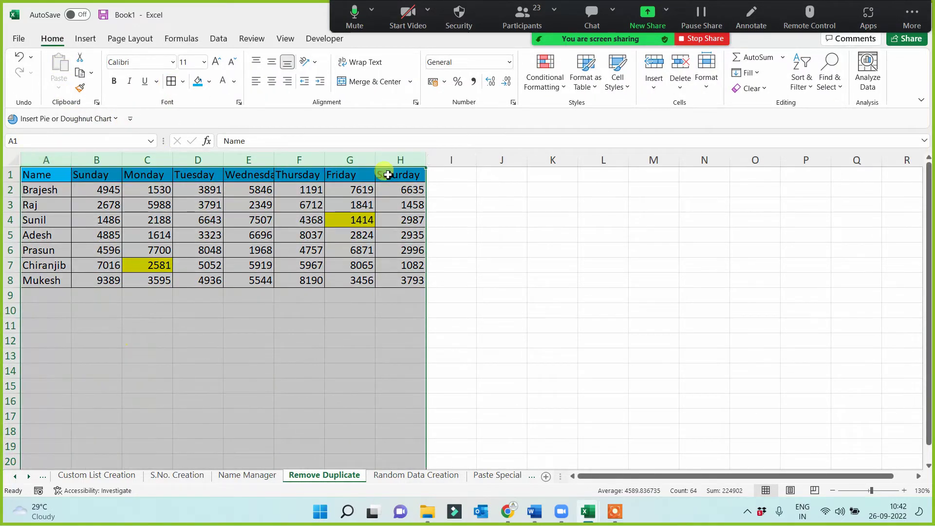
left_click(272, 81)
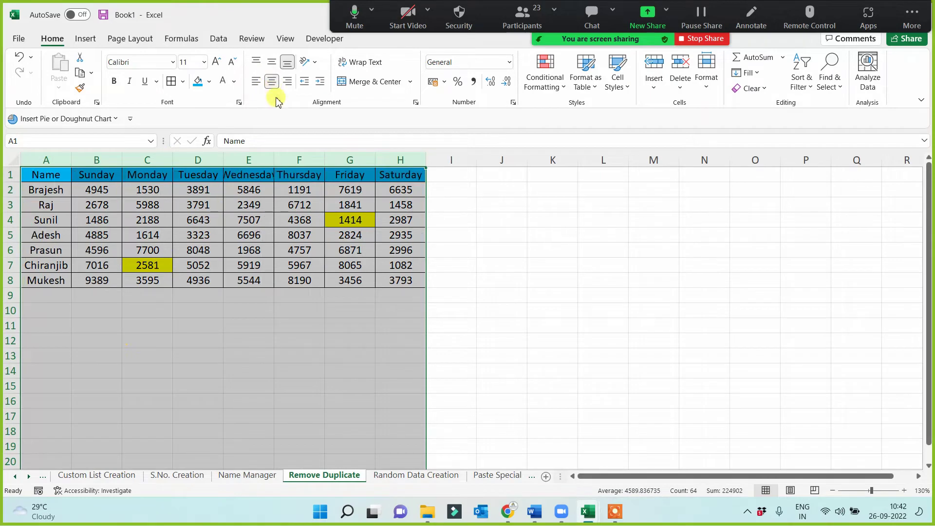
left_click(503, 253)
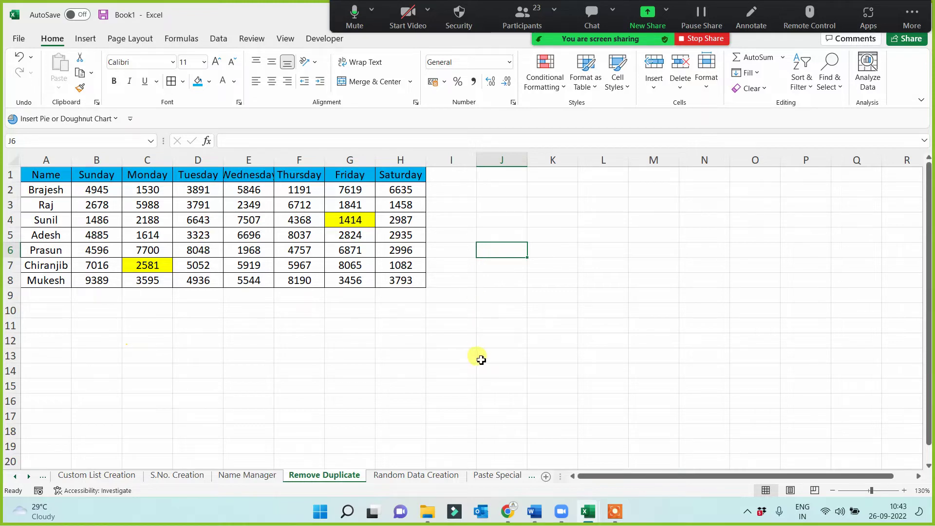
scroll(549, 330, "up", 4)
scroll(688, 268, "up", 1)
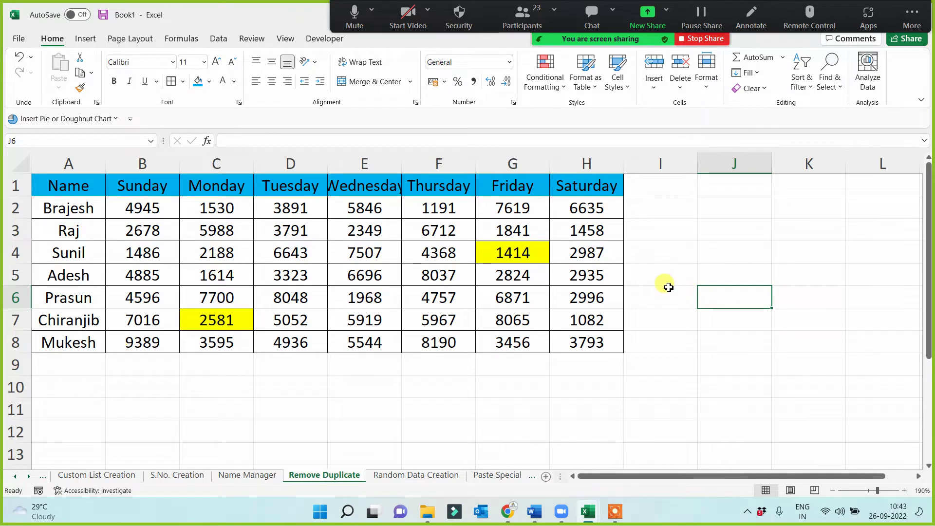
left_click(368, 392)
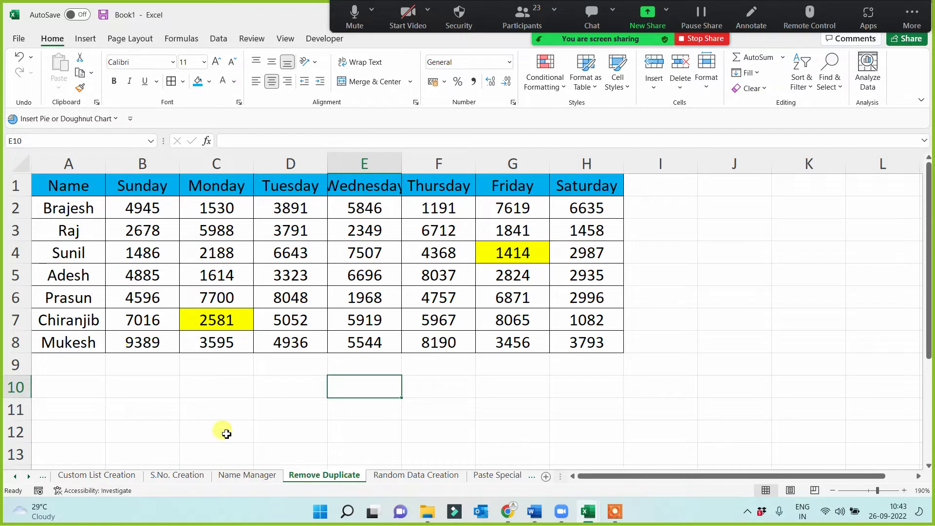
left_click(485, 480)
left_click(338, 478)
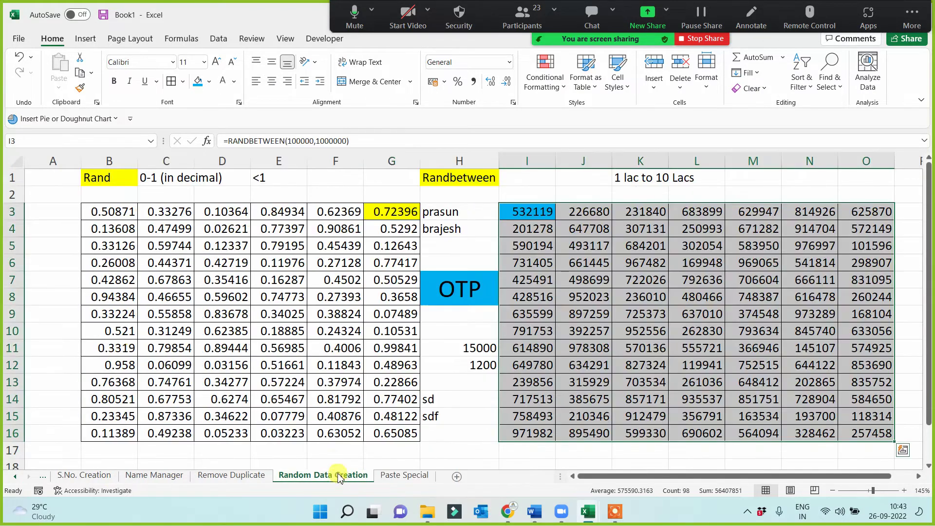
left_click(223, 476)
Insert a new sheet directly after the Name Manager sheet and name it Hyperlink.
left_click(173, 477)
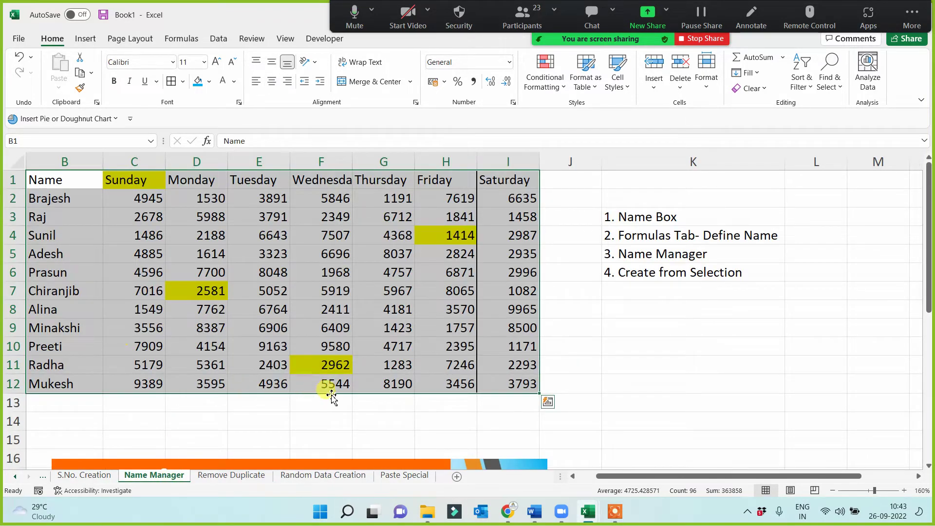
left_click(377, 422)
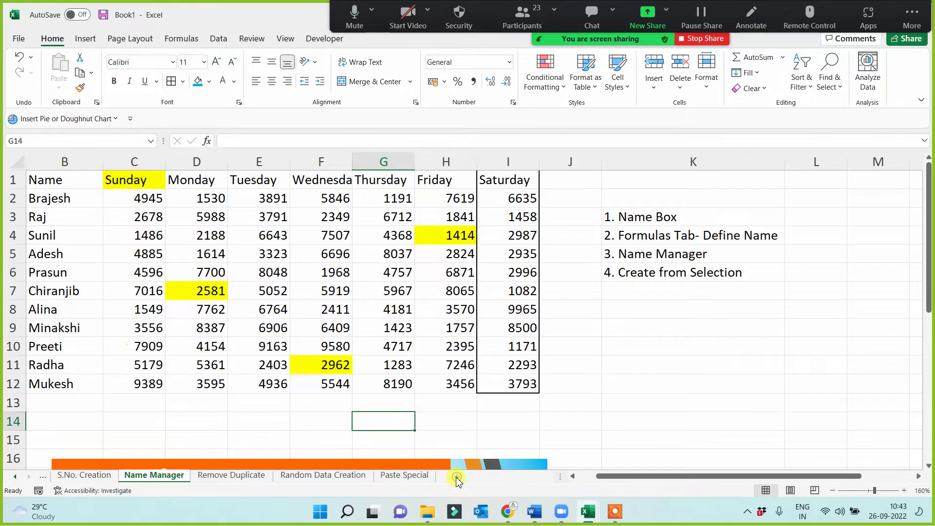
left_click(457, 477)
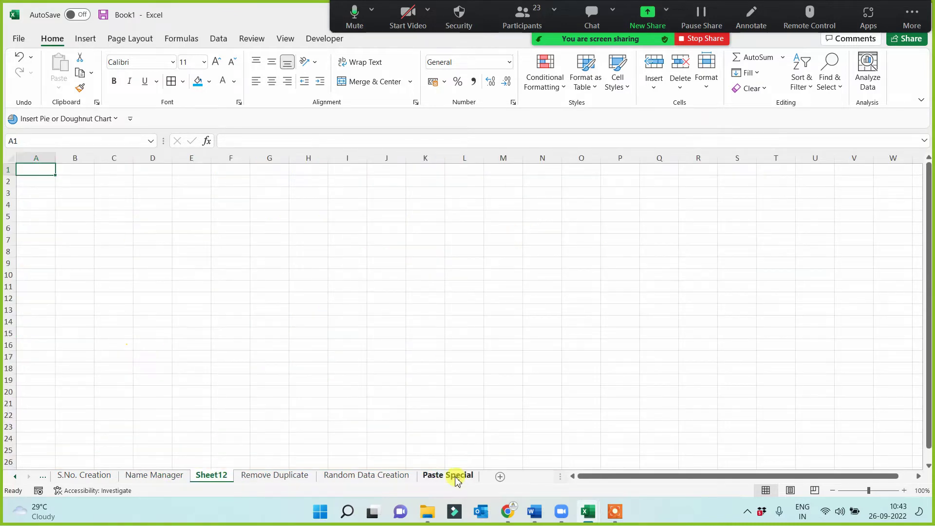
double_click(212, 475)
type("Hy")
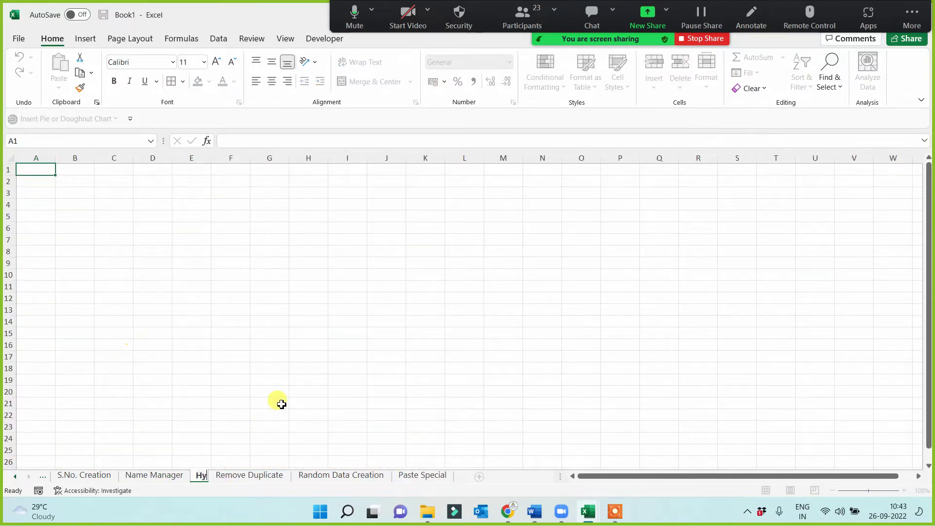
type("perlink")
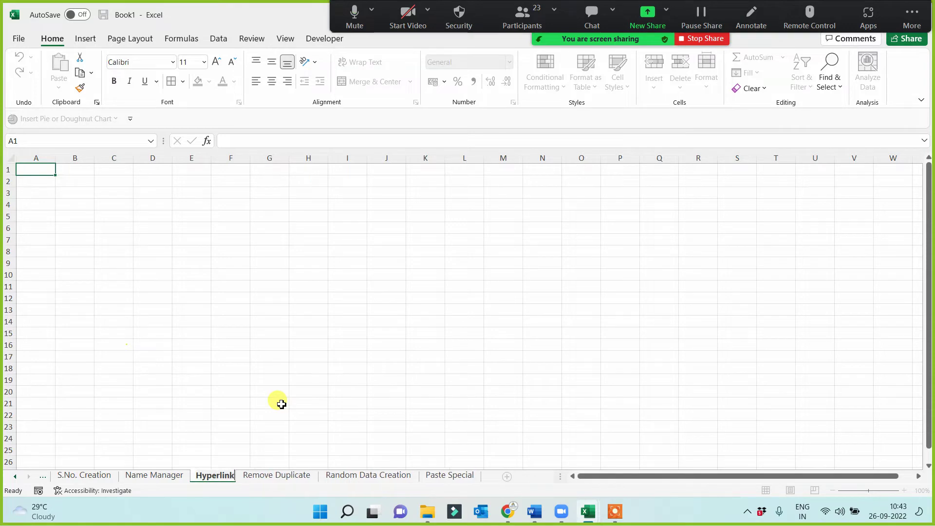
left_click(283, 333)
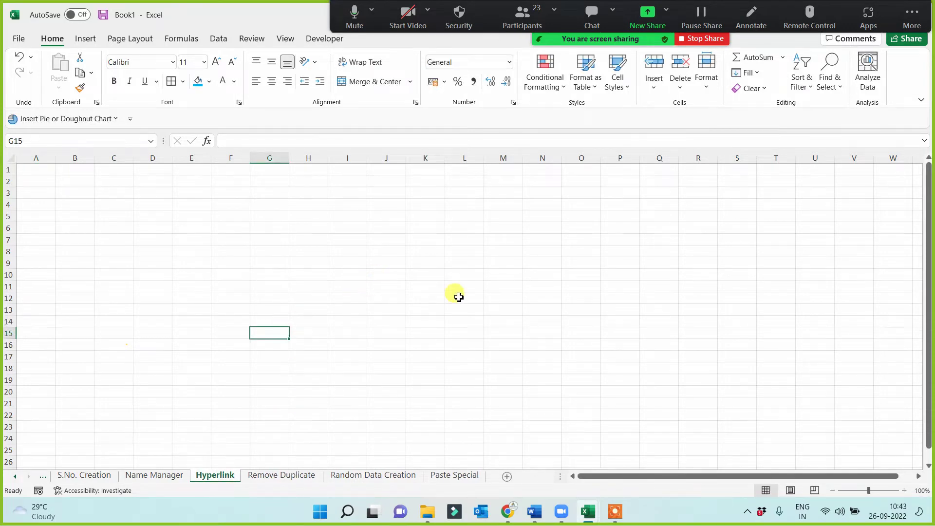
scroll(458, 294, "up", 2)
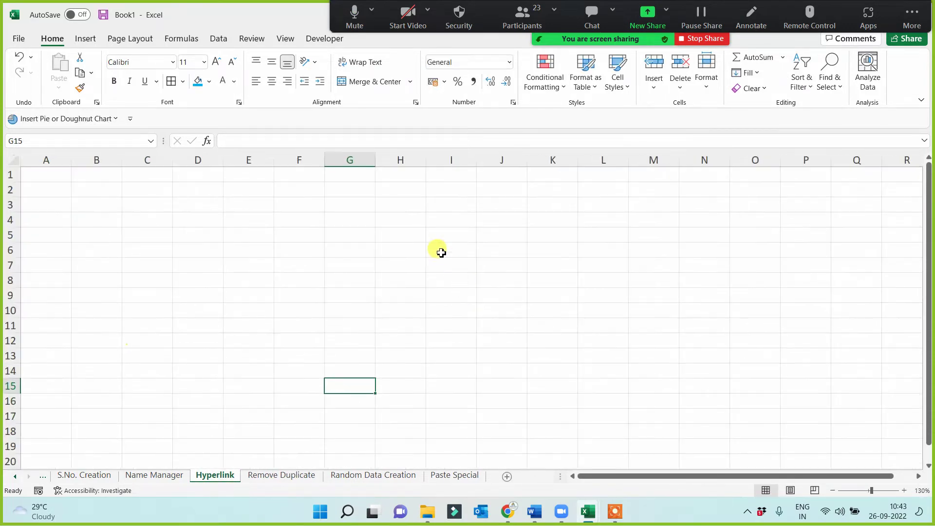
Show the Zoom meeting's participant list and minimize it again.
left_click(523, 15)
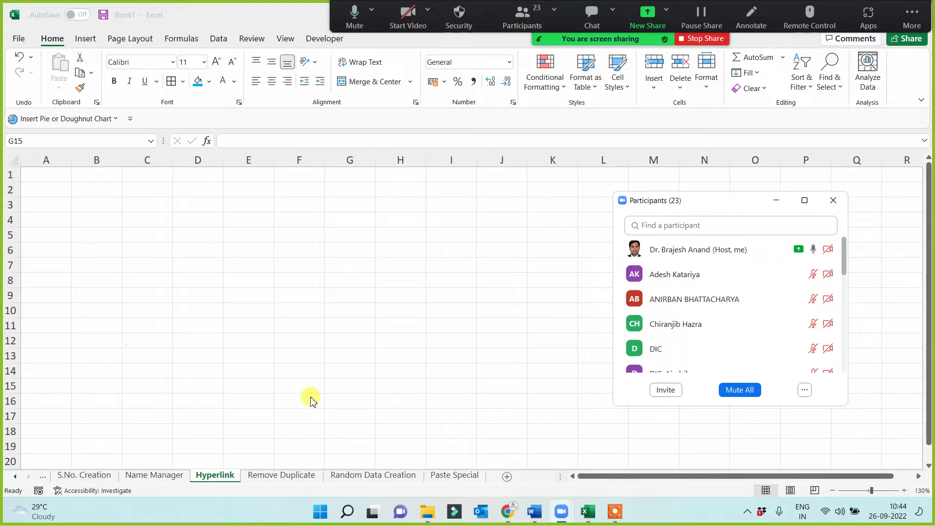
left_click(777, 200)
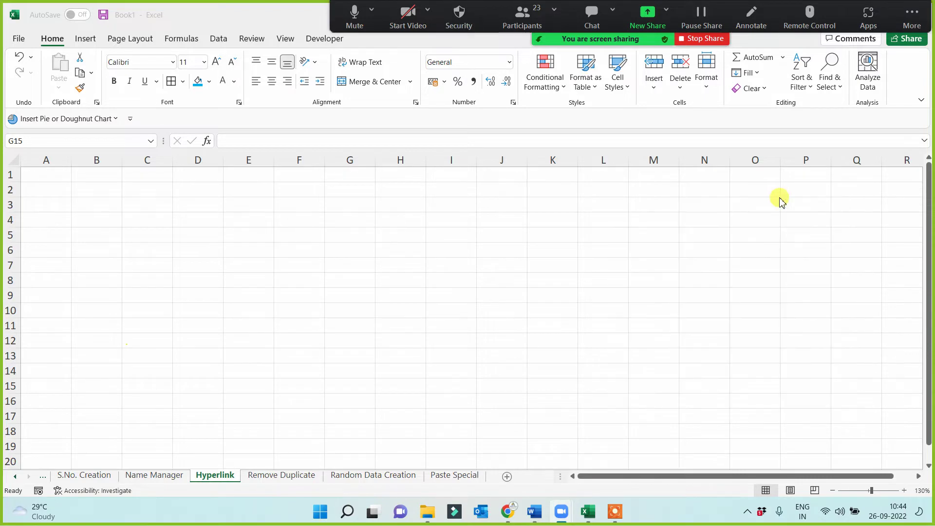
Enter the list items "1. weblink" in cell D4 and "2. link b/w two files" in cell D6.
scroll(263, 268, "up", 1)
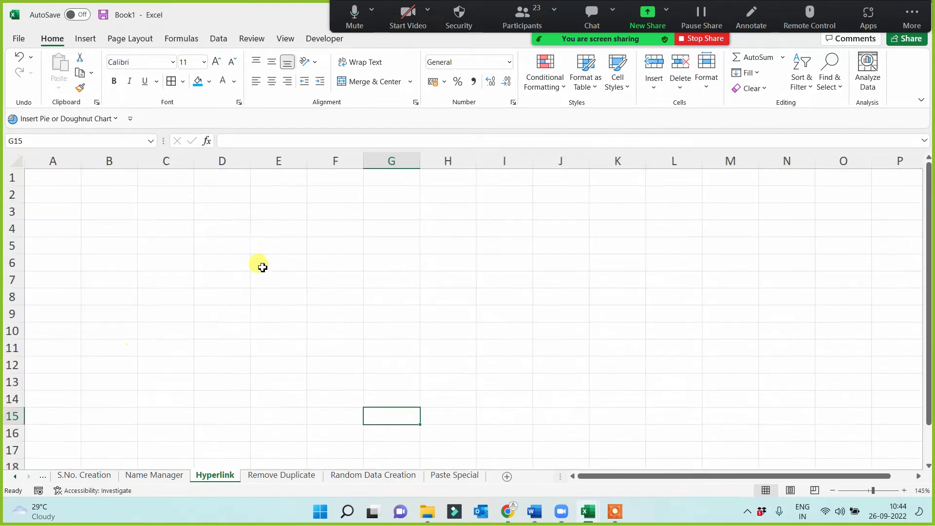
left_click(239, 229)
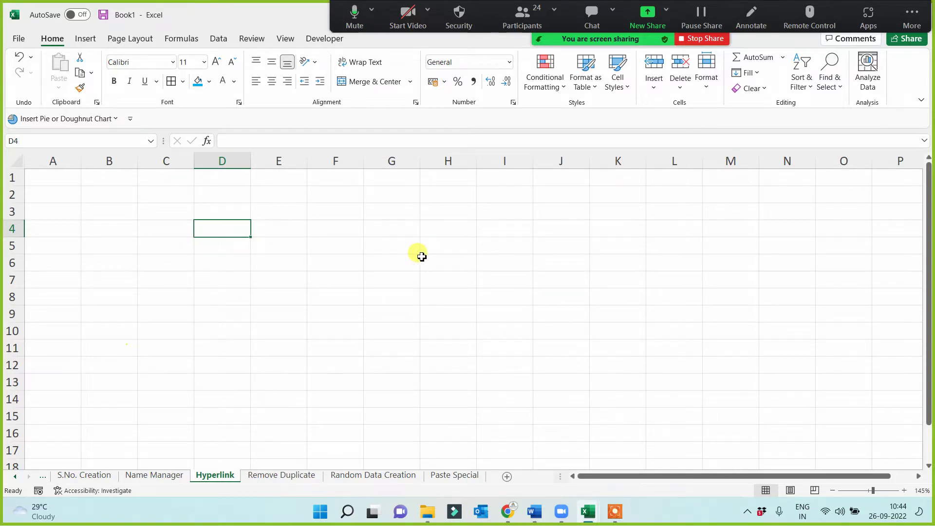
type("1.")
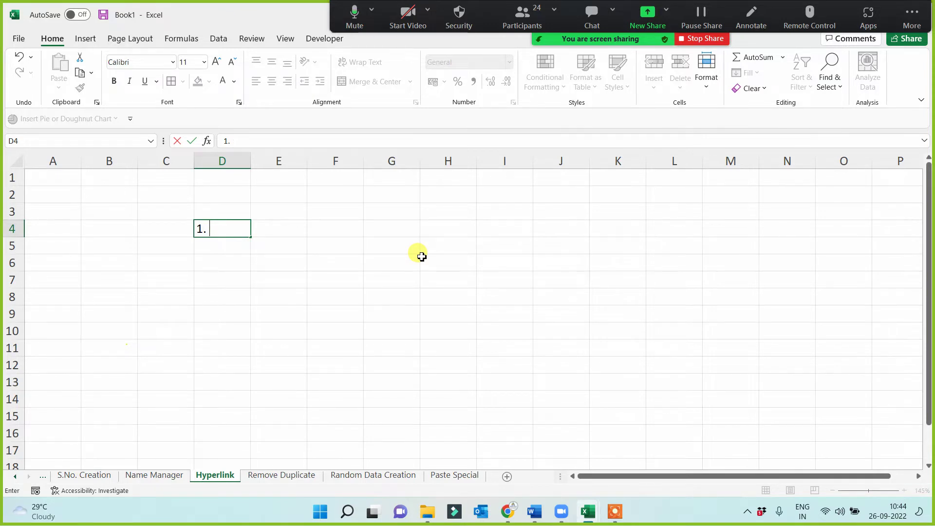
type(" weblink")
key("Return")
key("Return")
type("2")
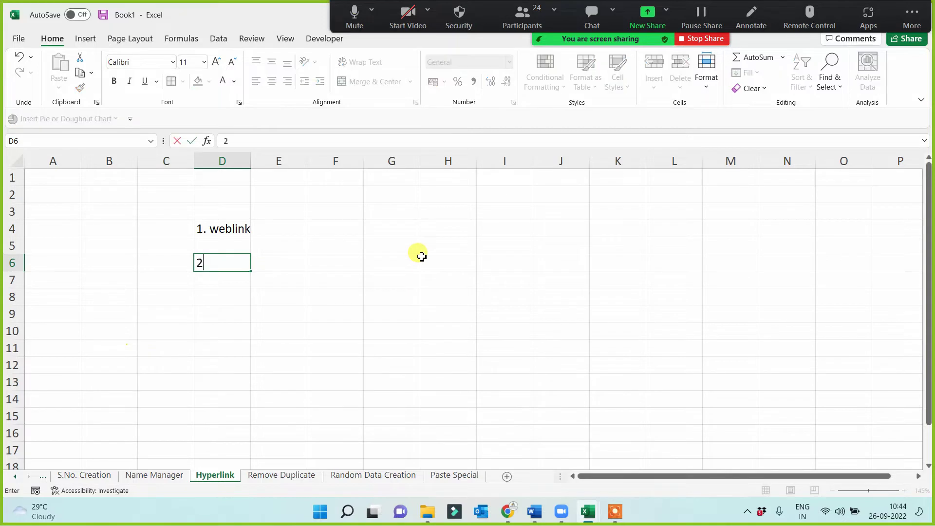
type(". link b/w two files")
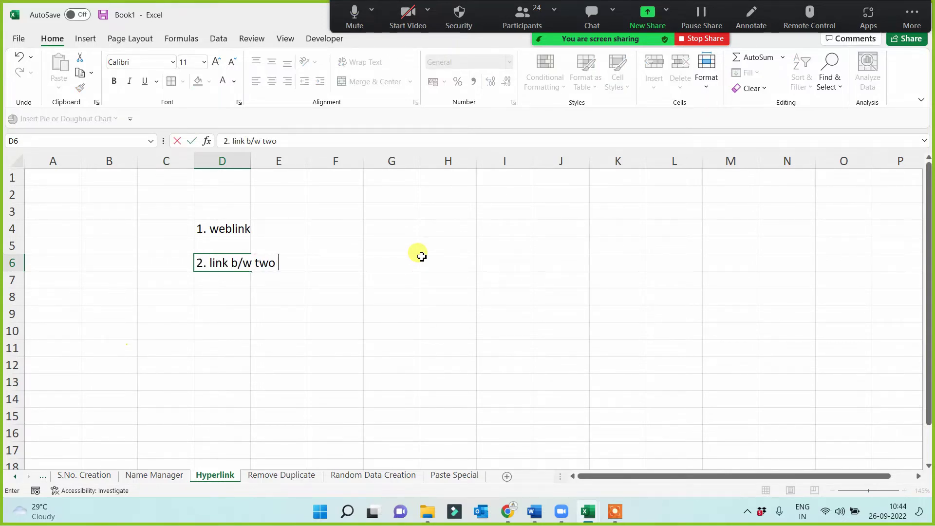
key("Return")
key("Return")
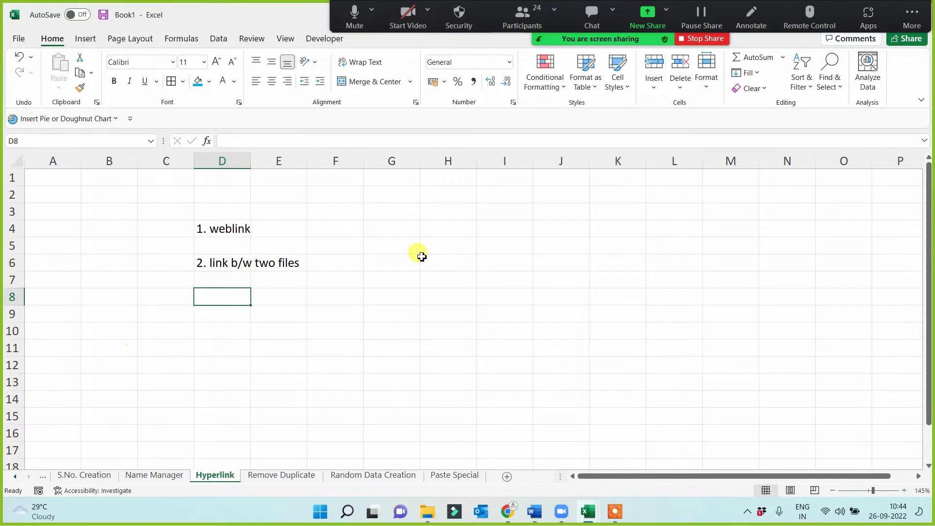
Enter the third list item, "3. link b/w two sheets", in cell D8.
key("Return")
key("Up")
type("3")
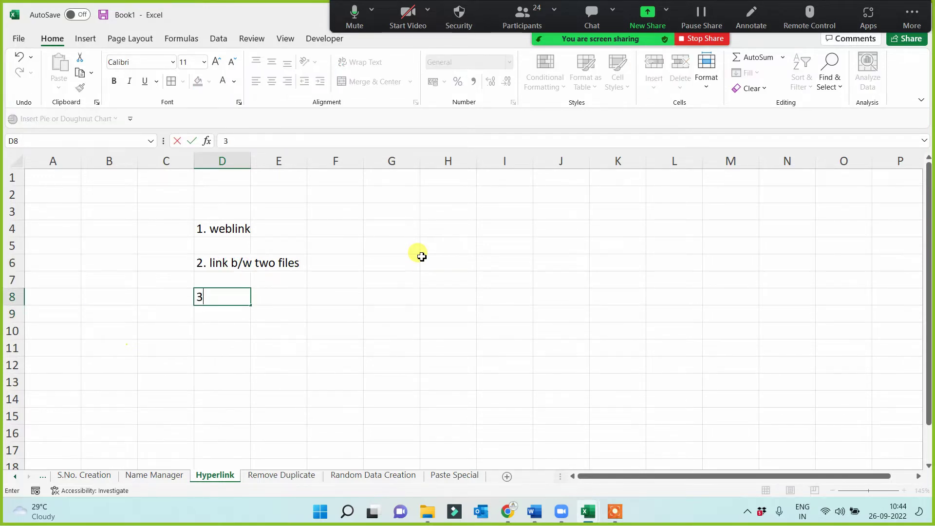
type(". link b/w two sh")
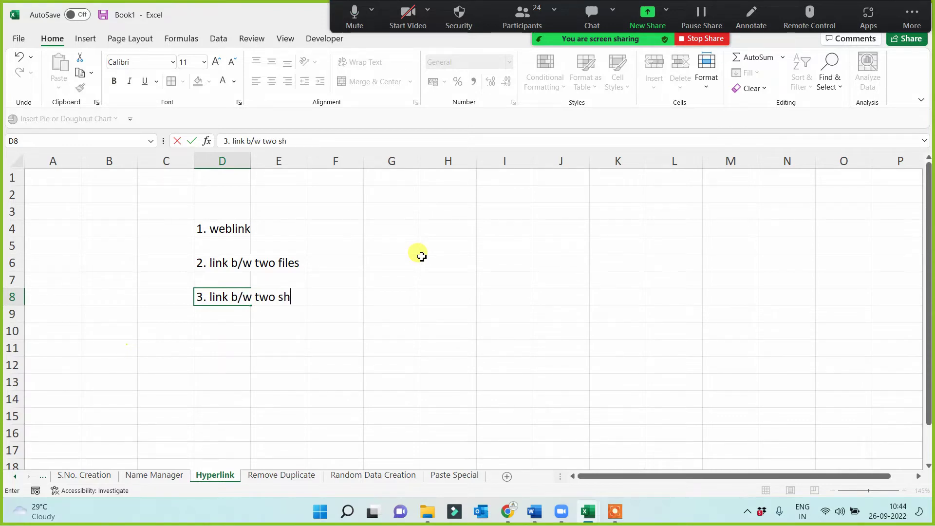
type("eets")
key("Return")
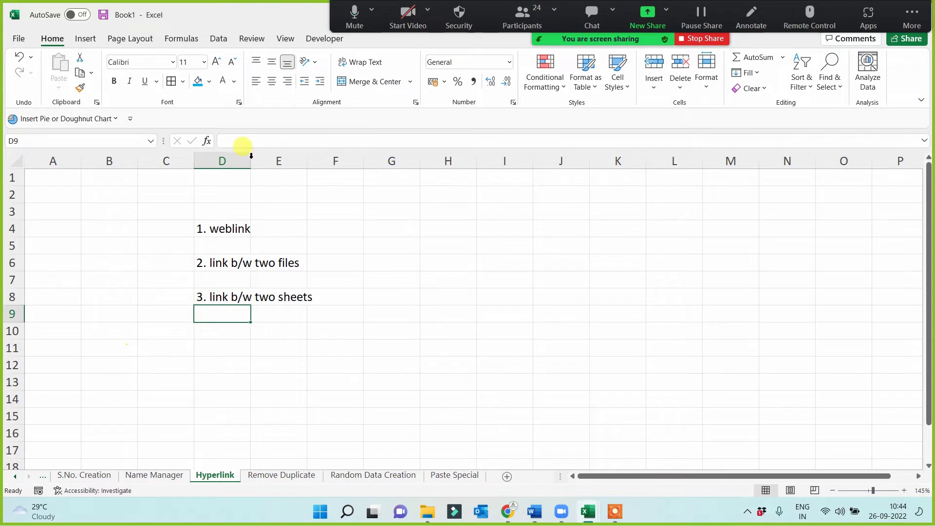
Widen column D so the three list items fit within the column.
left_click_drag(251, 156, 317, 156)
left_click(476, 352)
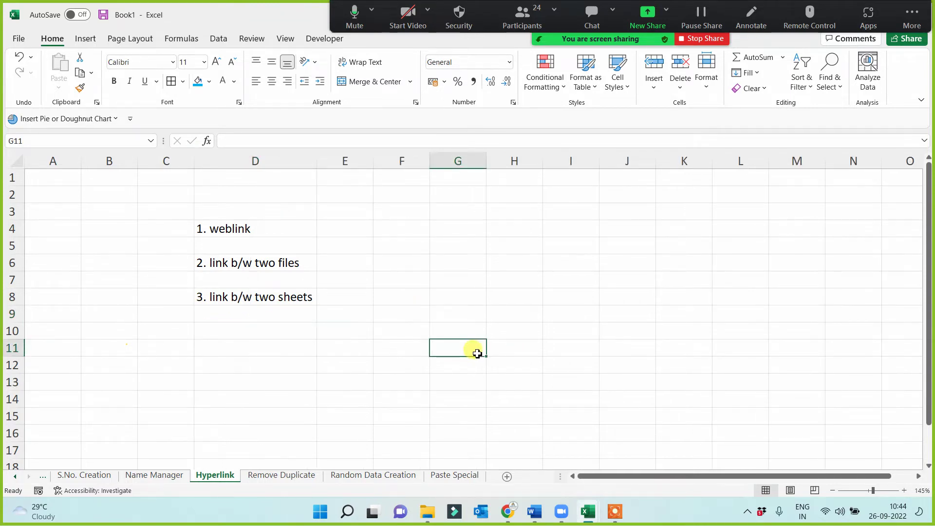
left_click_drag(267, 228, 267, 296)
left_click(458, 329)
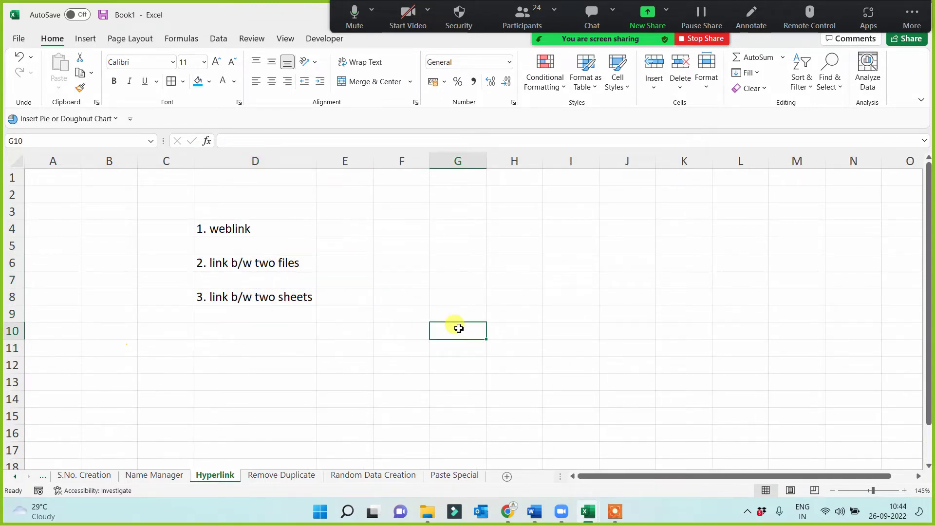
Highlight the "1. weblink" cell D4 with the blue fill colour.
left_click(259, 237)
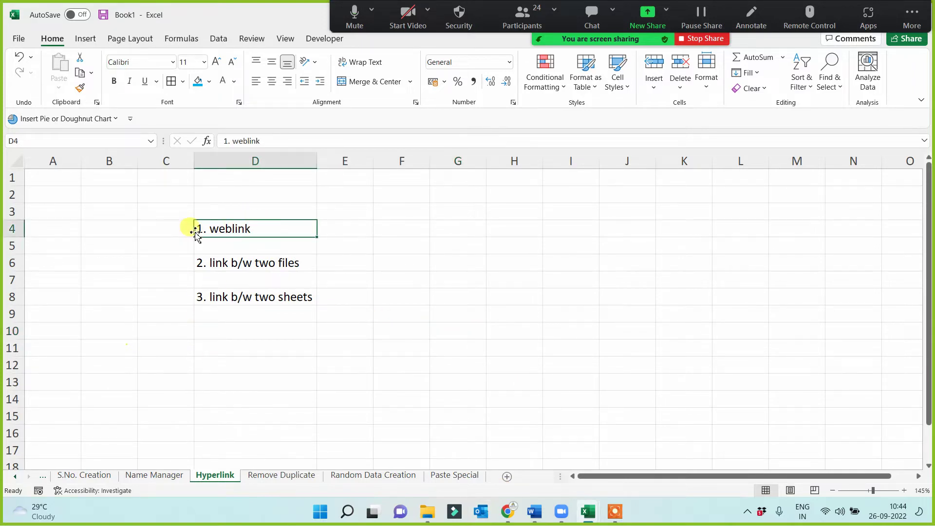
left_click(197, 81)
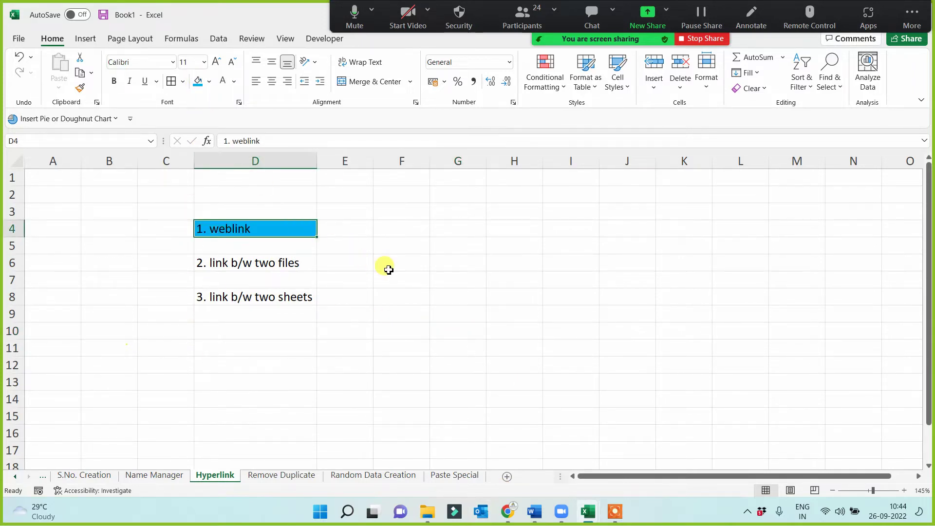
scroll(424, 292, "up", 4)
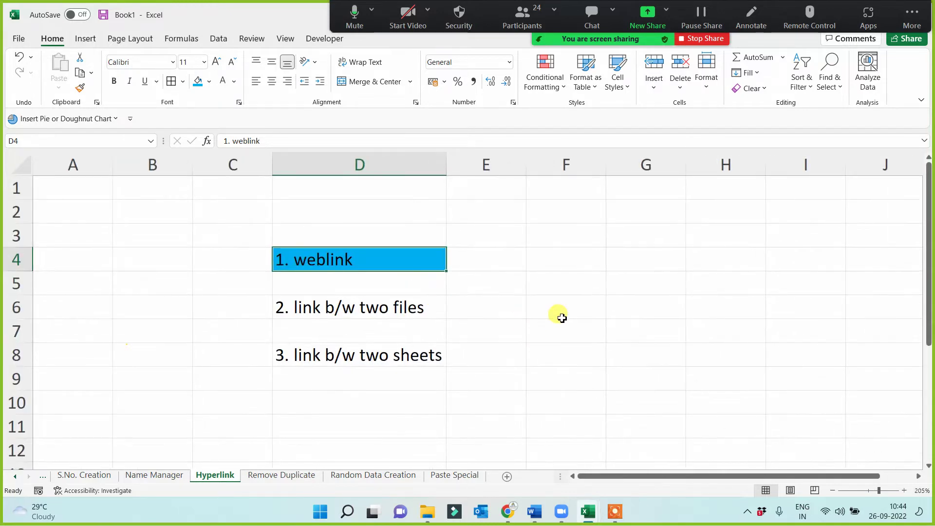
left_click(555, 311)
Delete the empty rows 1 and 2 and the empty columns A and B.
left_click_drag(16, 190, 21, 219)
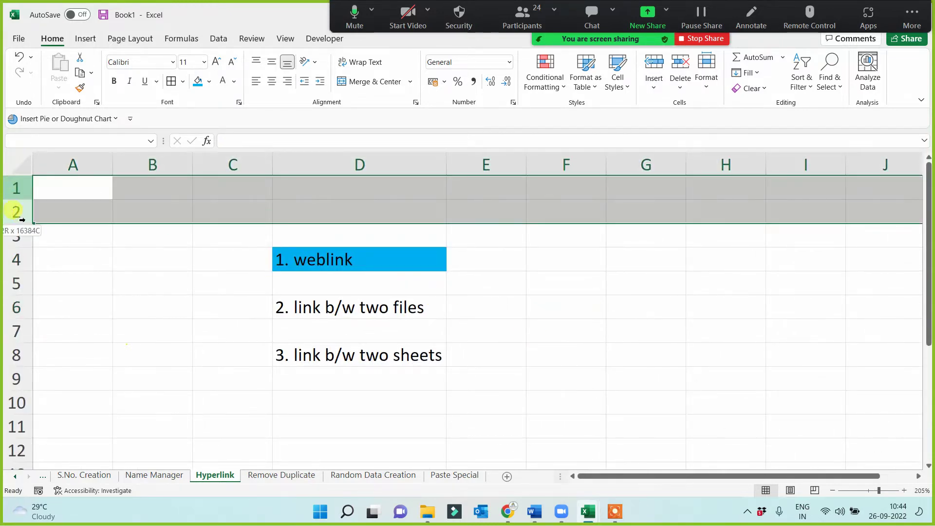
key("ctrl+minus")
left_click_drag(90, 165, 137, 166)
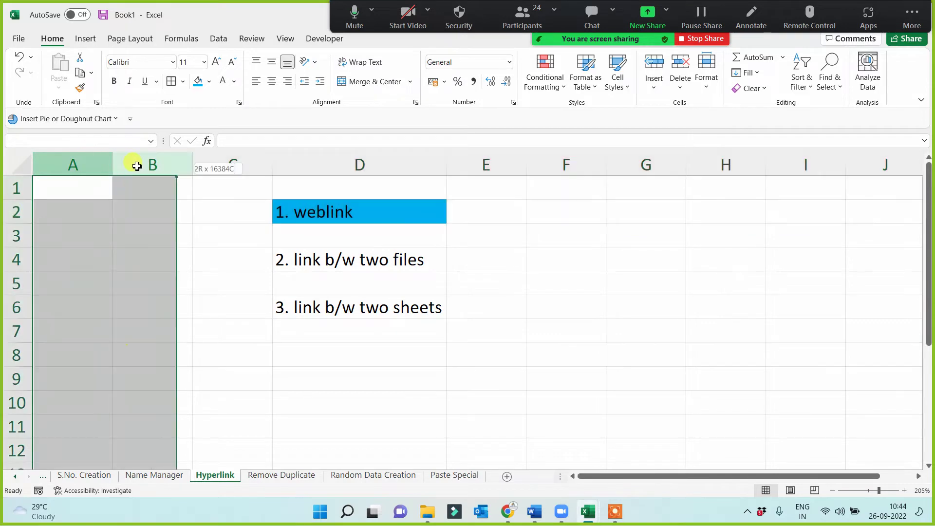
key("ctrl+minus")
left_click(474, 259)
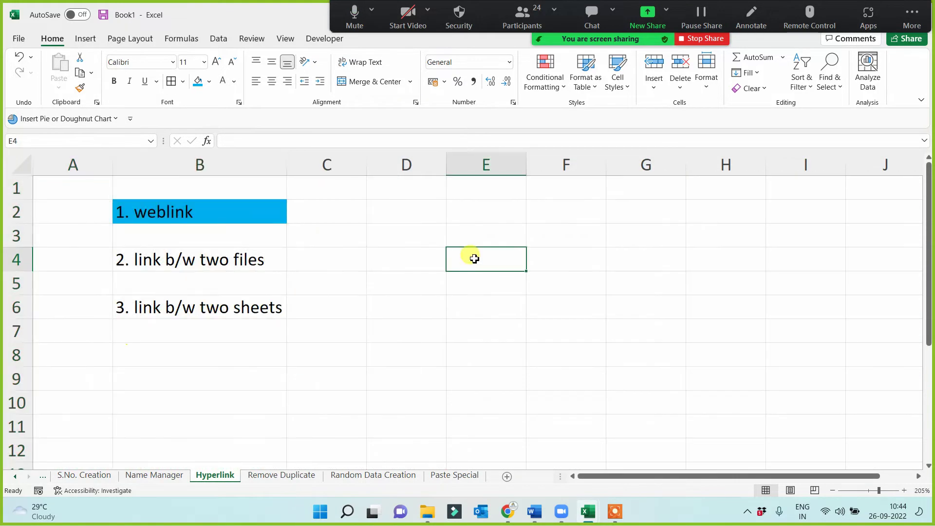
left_click(394, 217)
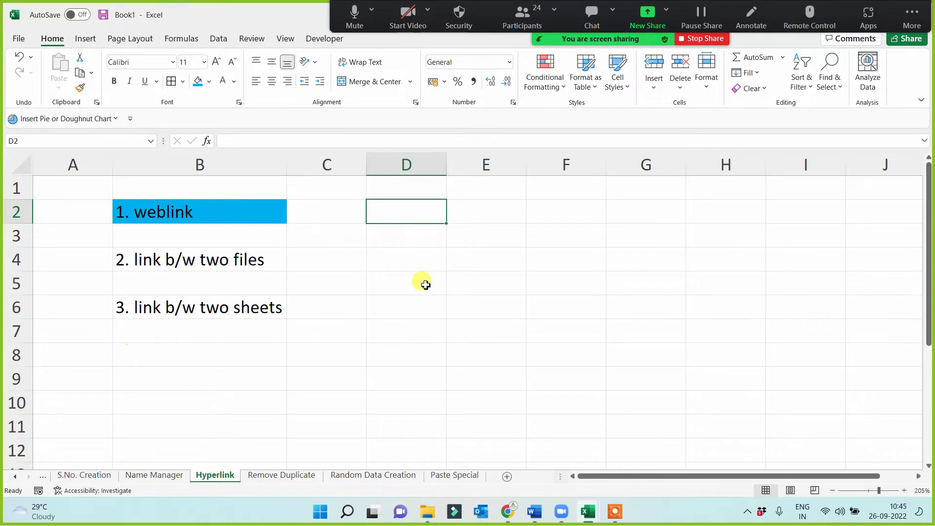
type("www")
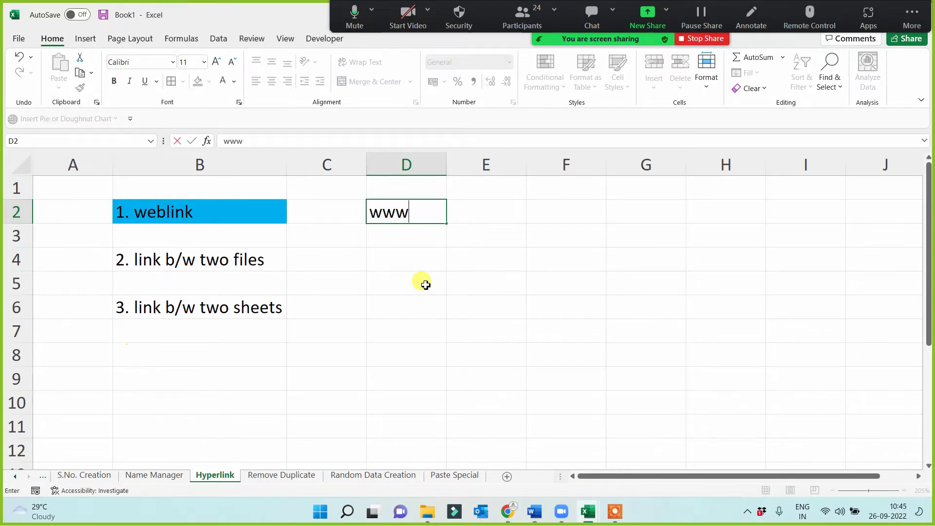
type(".analyticaledu")
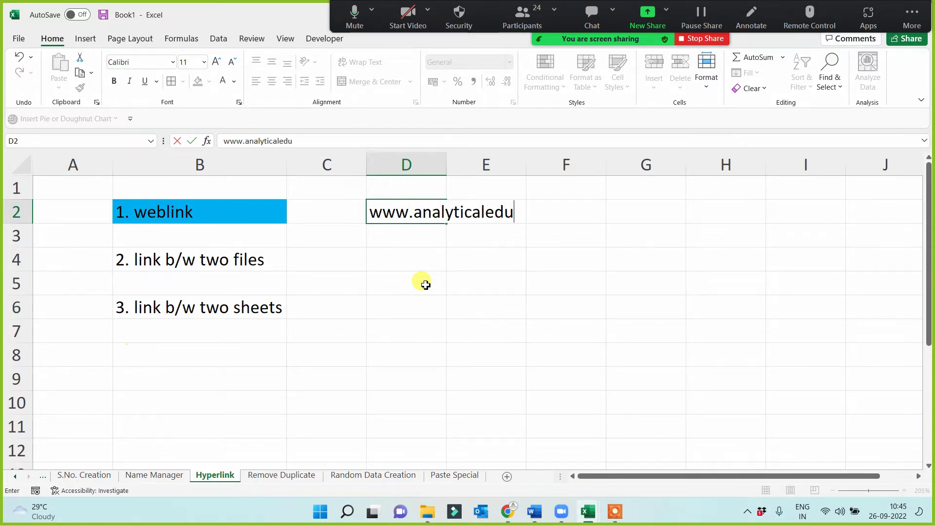
type("point.com")
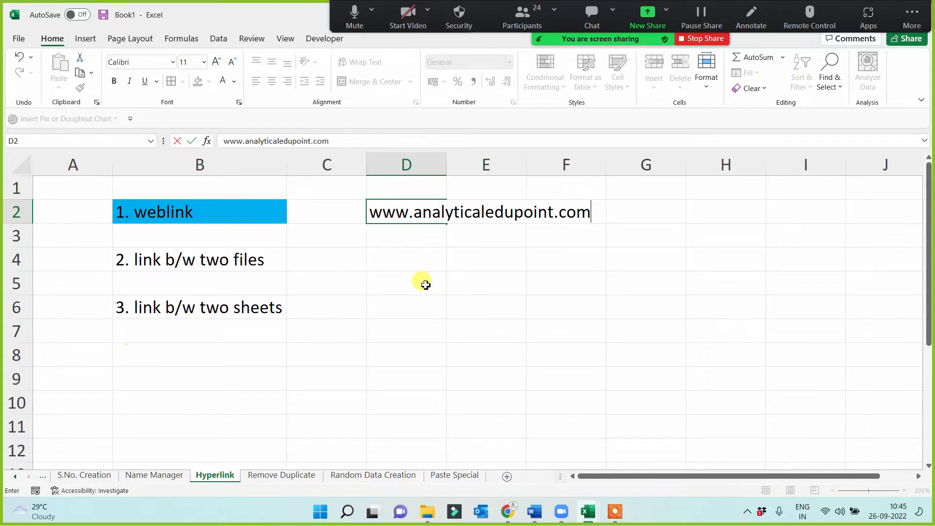
key("Return")
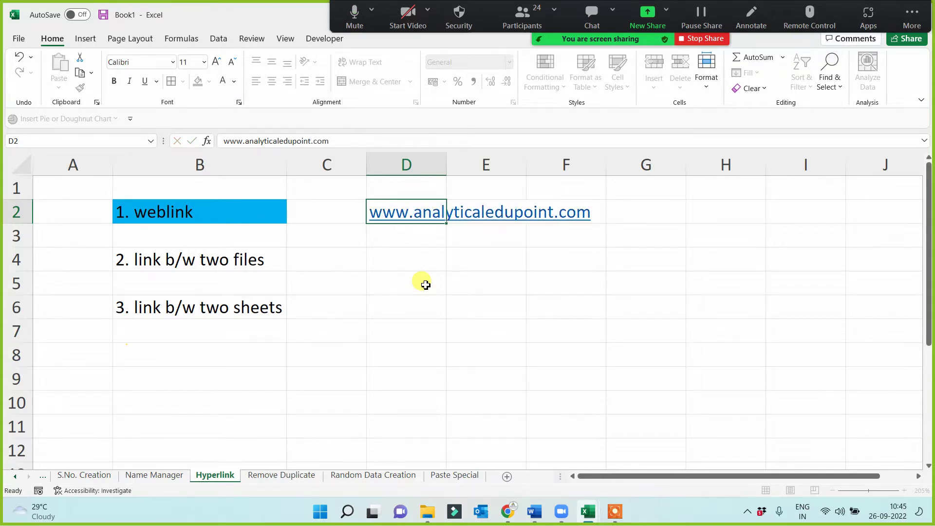
type("www.")
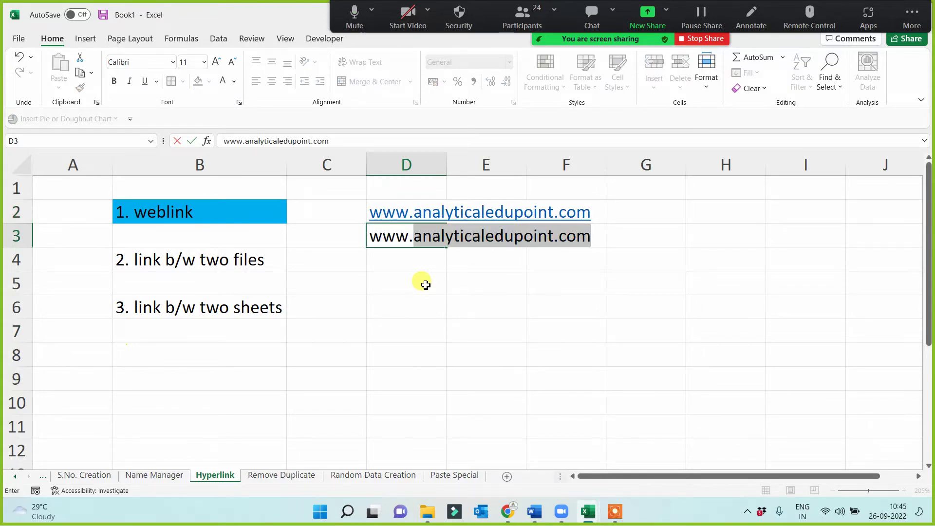
type("google.com")
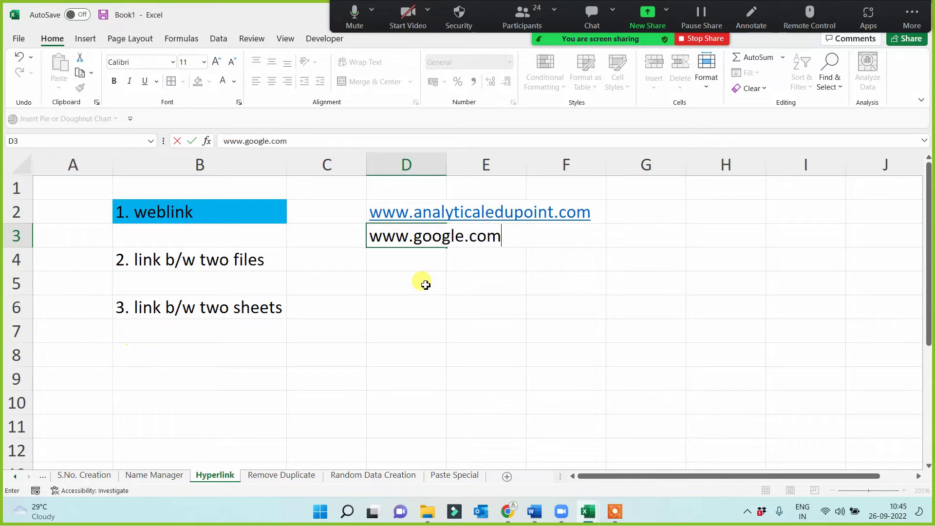
key("Return")
type("www.dic.co.in")
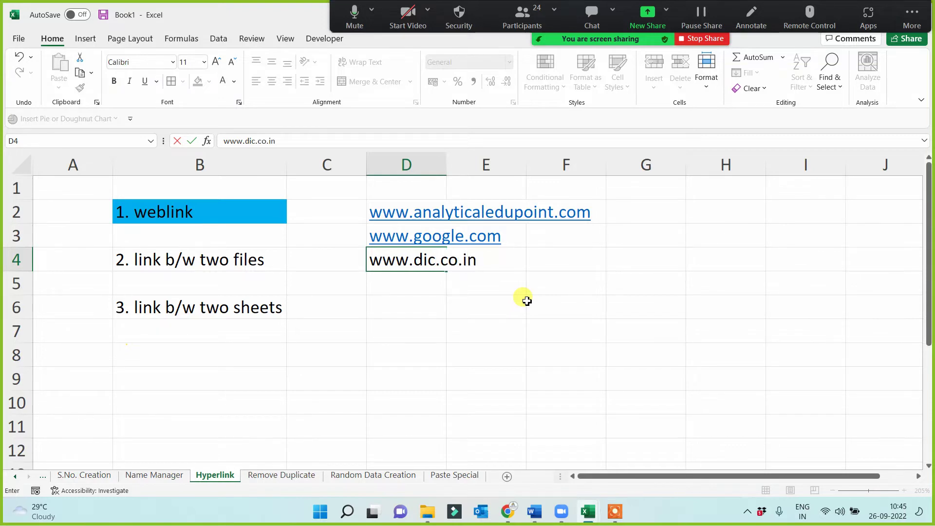
key("Return")
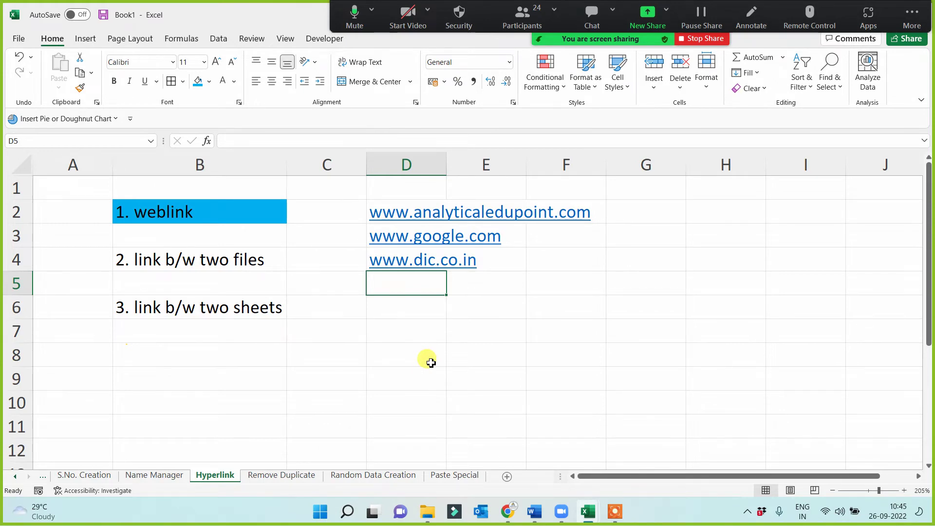
left_click(420, 238)
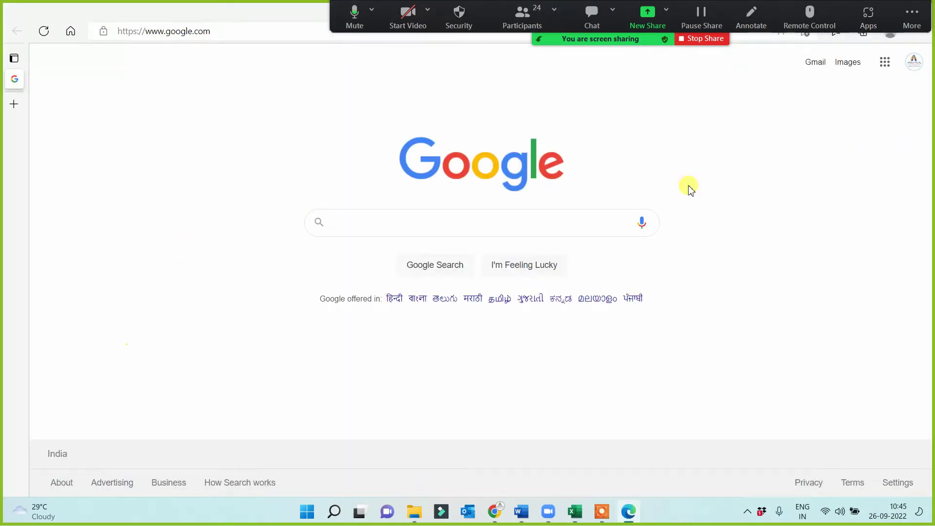
key("alt+Tab")
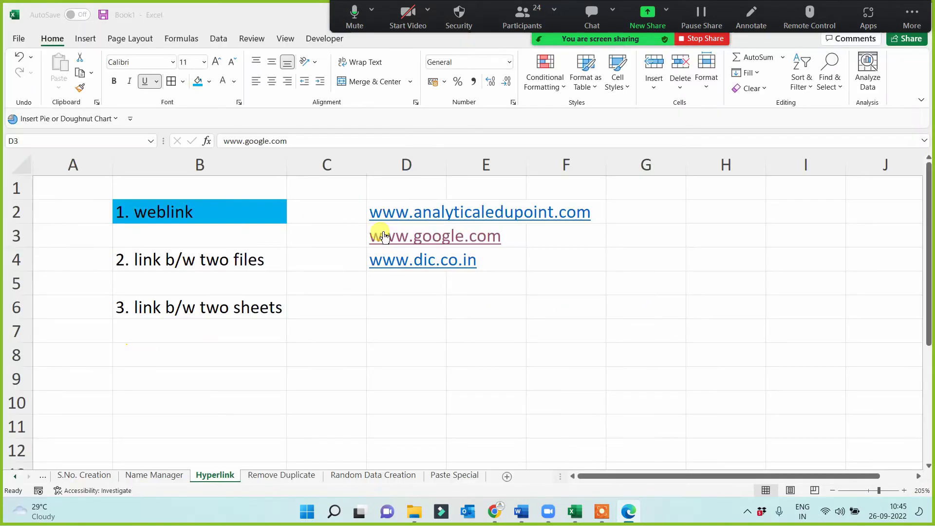
left_click(410, 265)
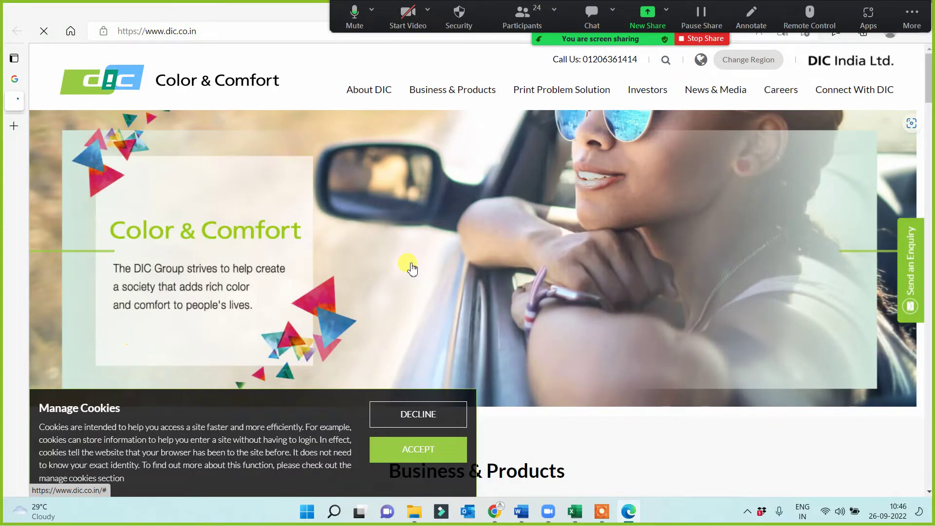
key("alt+Tab")
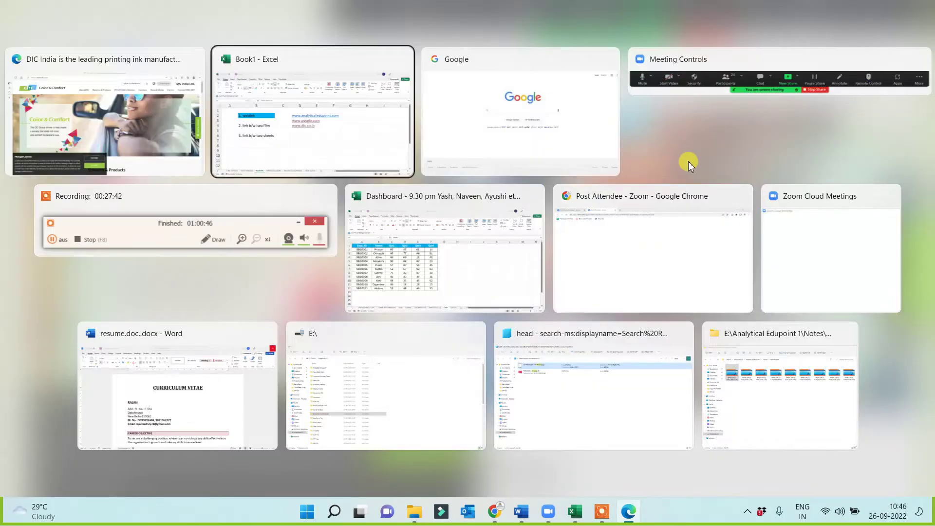
left_click(303, 142)
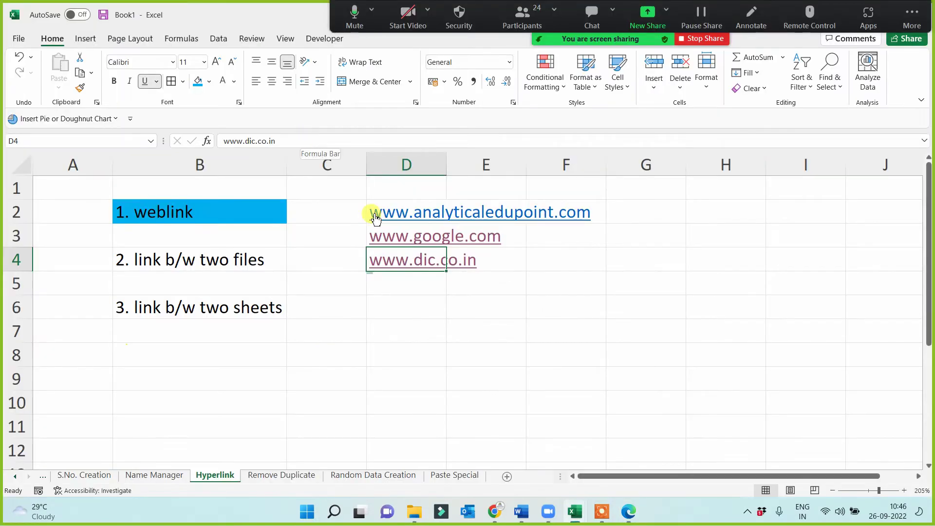
left_click(420, 359)
Move list items 2 and 3 from B4:B6 down three rows to B7:B9.
left_click(192, 218)
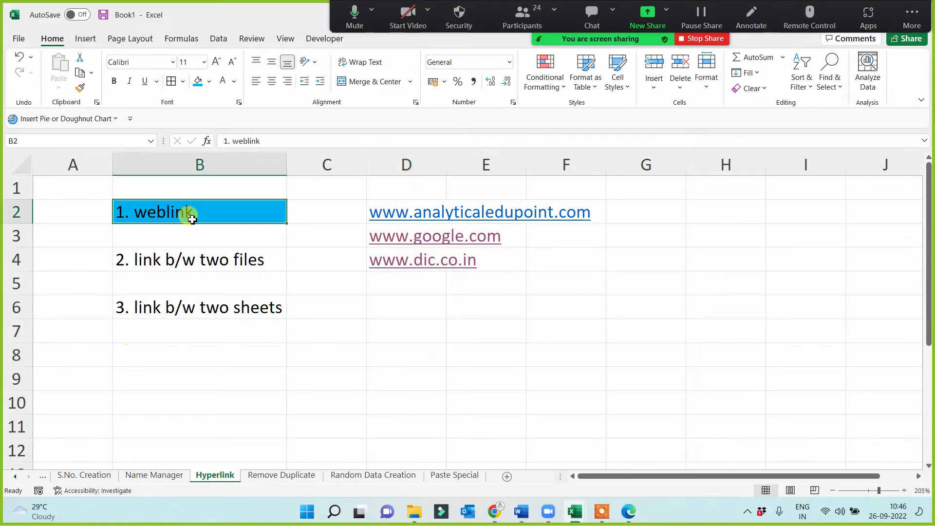
left_click_drag(215, 251, 208, 317)
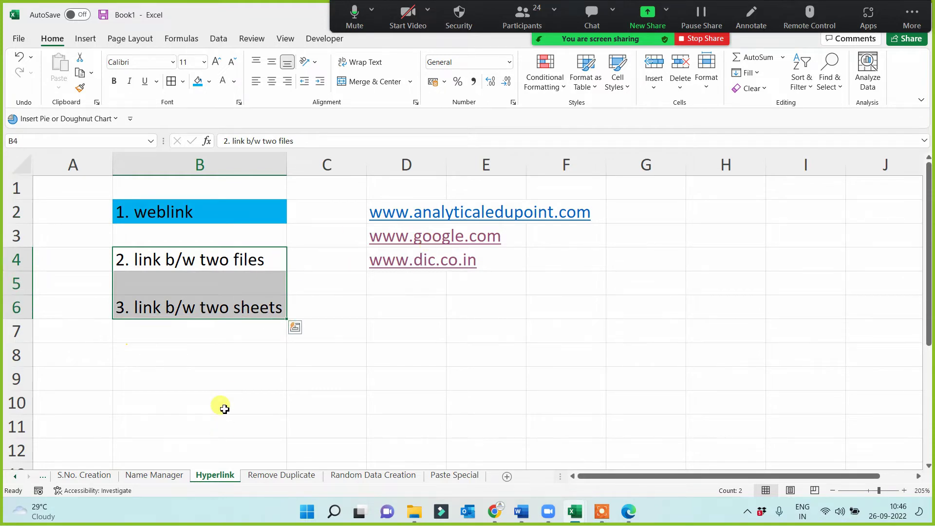
left_click_drag(200, 319, 302, 360)
left_click(209, 332)
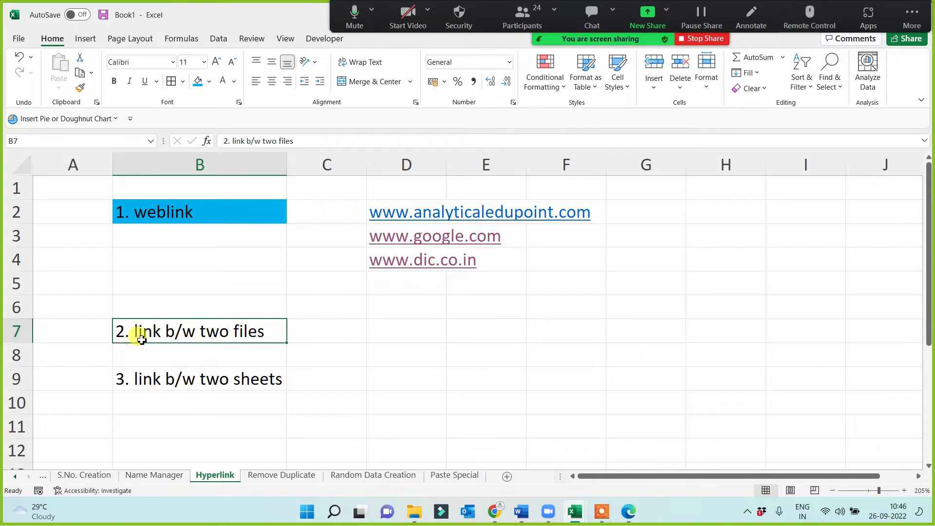
left_click(452, 335)
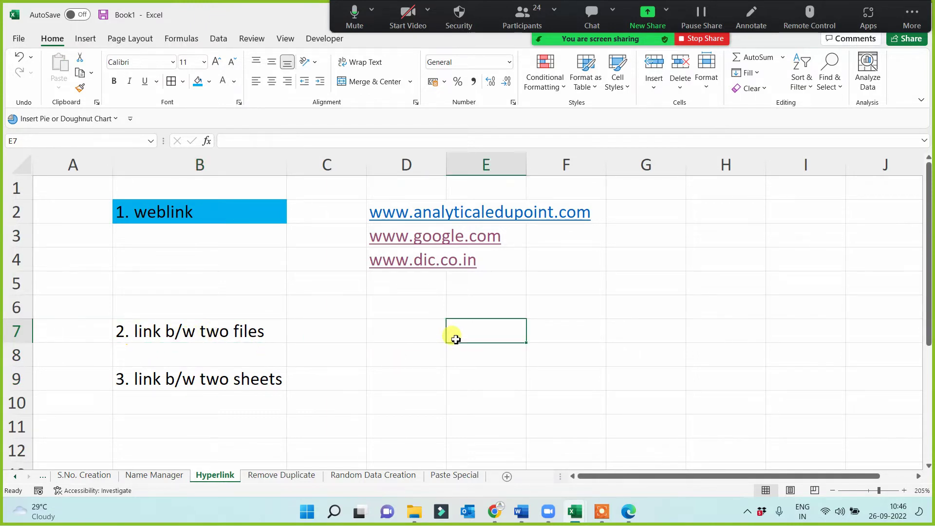
left_click(380, 328)
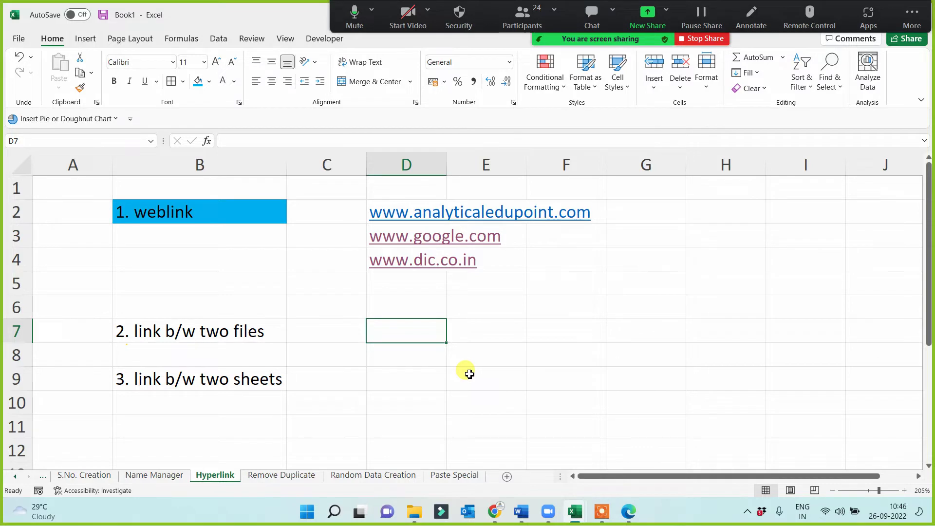
Enter "day 1" in cell G5 and fill the series down through "day 7" in G11.
left_click(634, 275)
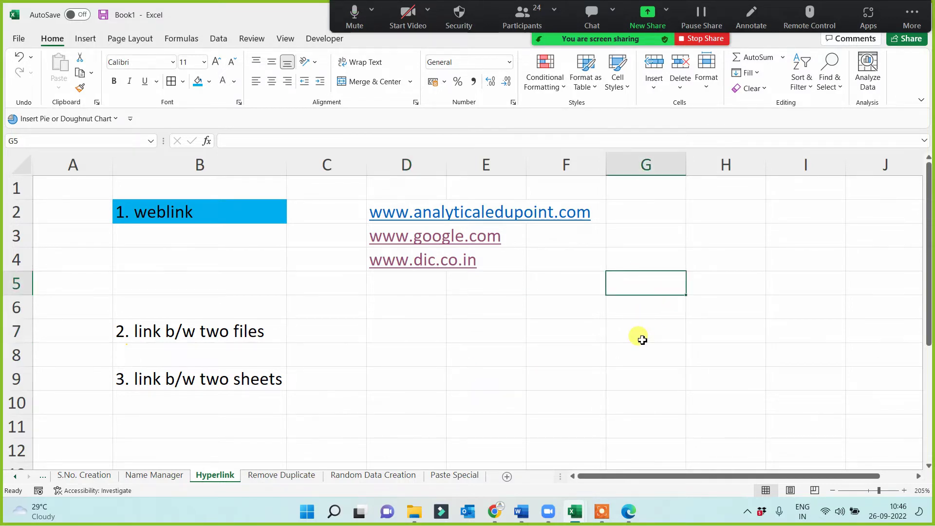
type("day ")
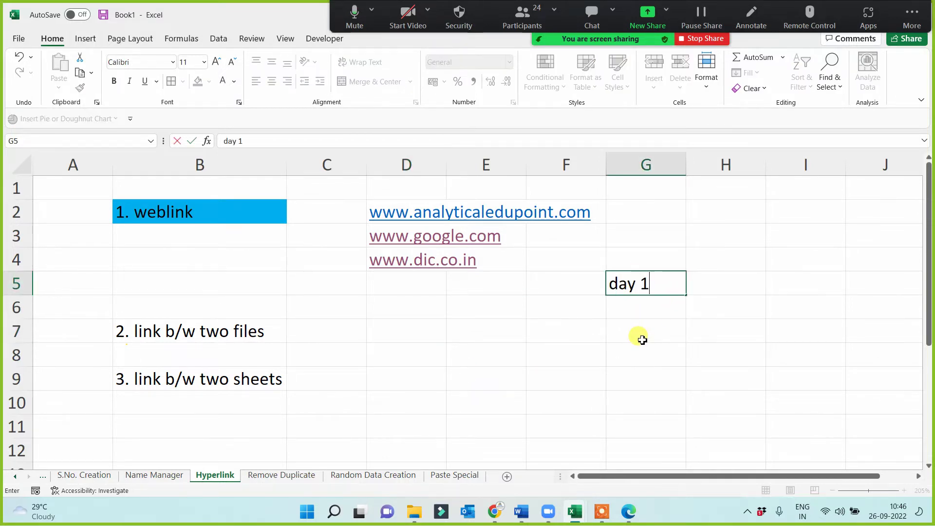
type("1")
left_click(651, 349)
left_click(651, 282)
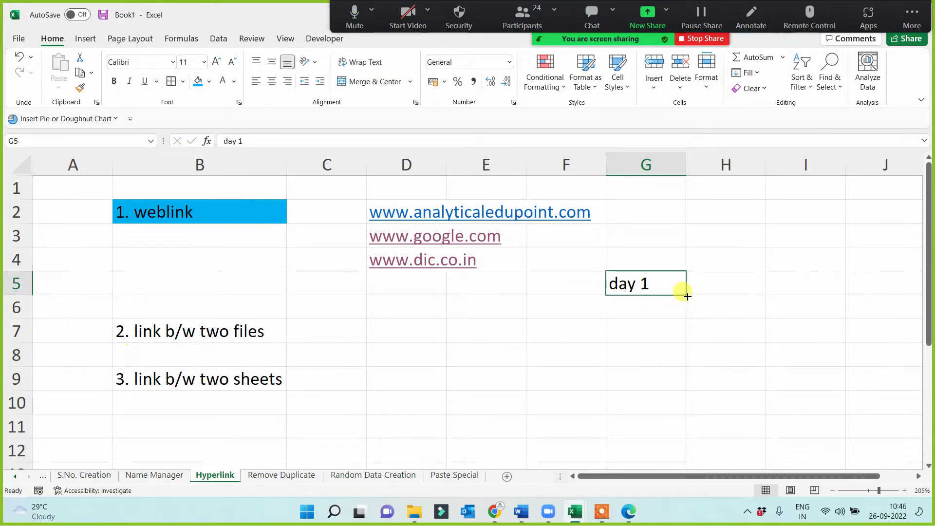
left_click_drag(687, 295, 674, 442)
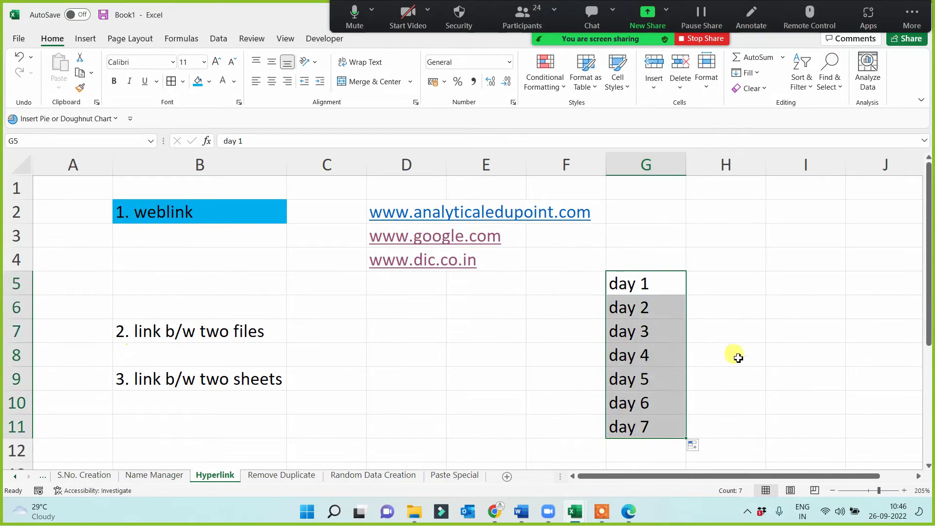
left_click(737, 356)
Enter the topics "basic", "funs" and "pivot day" beside days 1 to 3 in cells H5:H7.
left_click(702, 289)
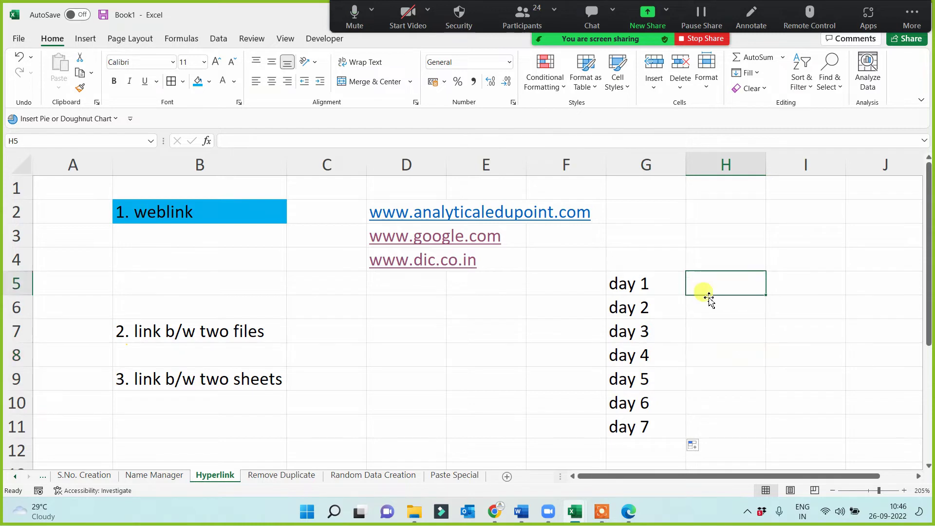
type("basic")
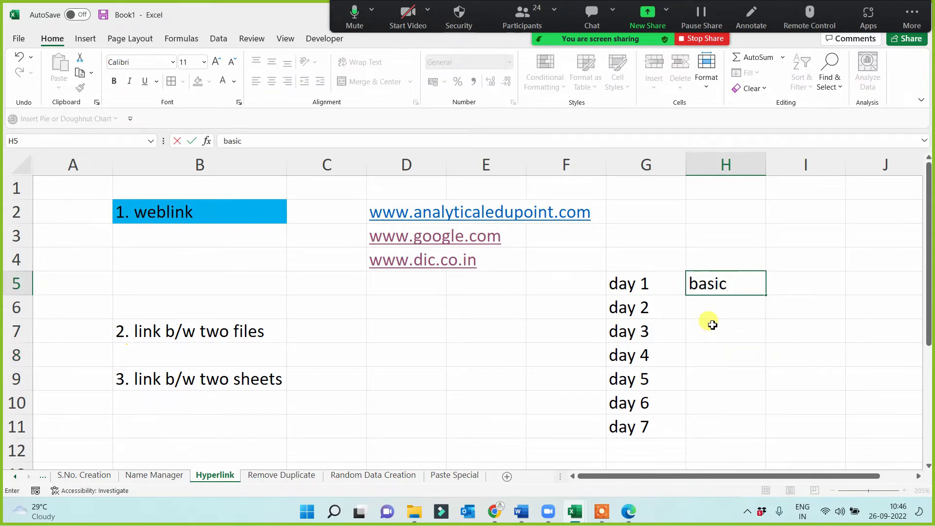
key("Return")
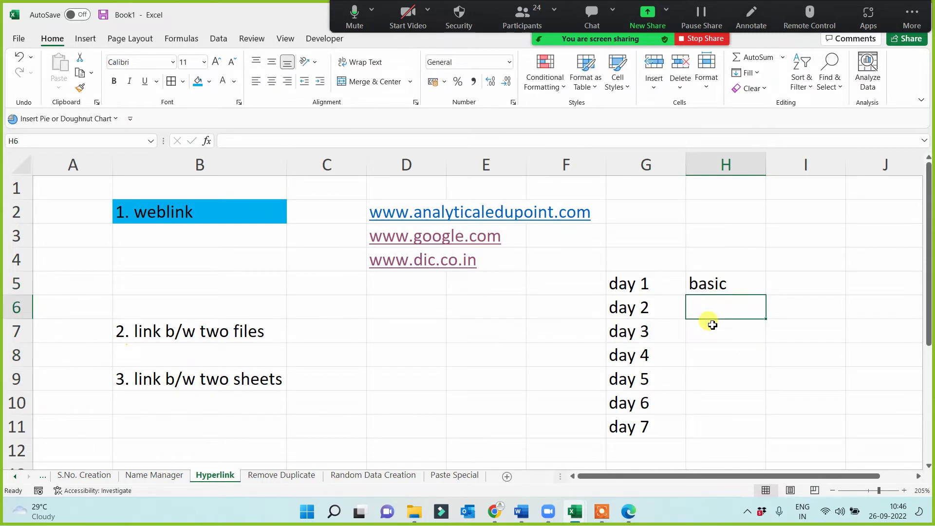
type("fun")
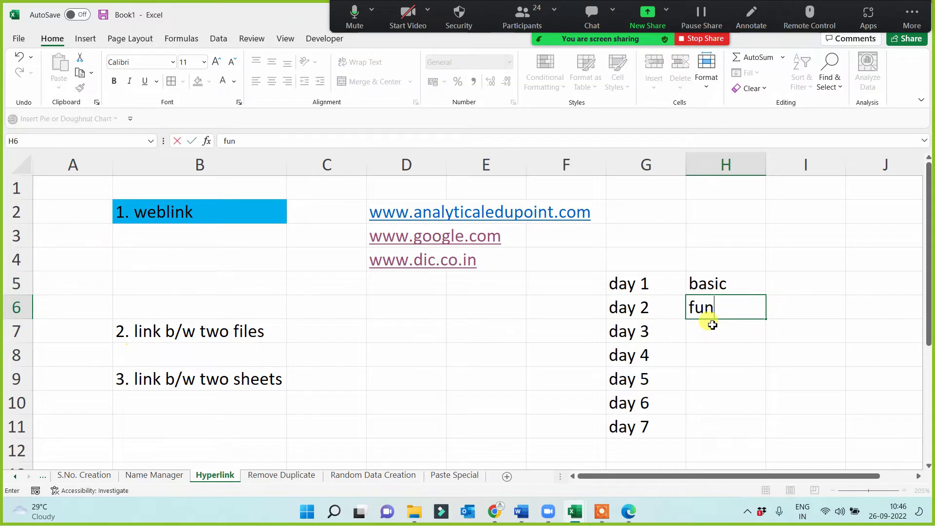
type("s")
key("Return")
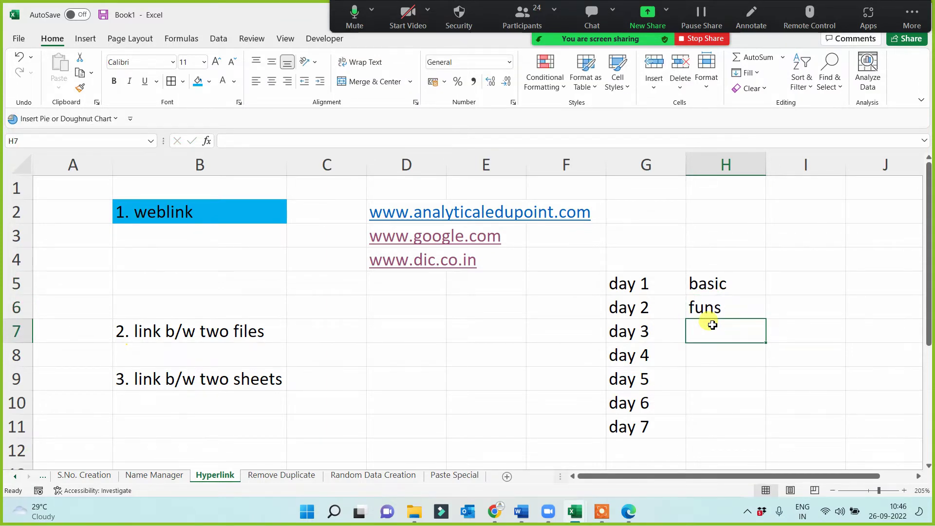
type("pivot day")
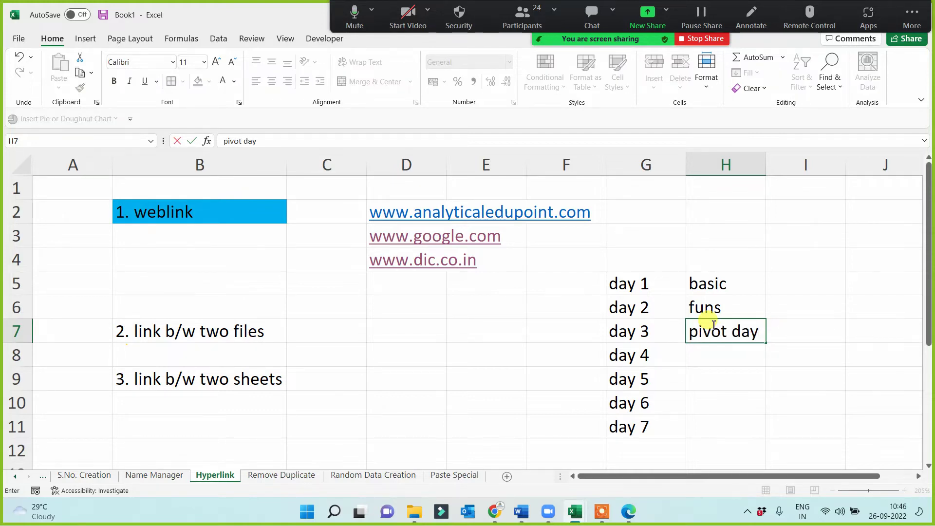
key("Return")
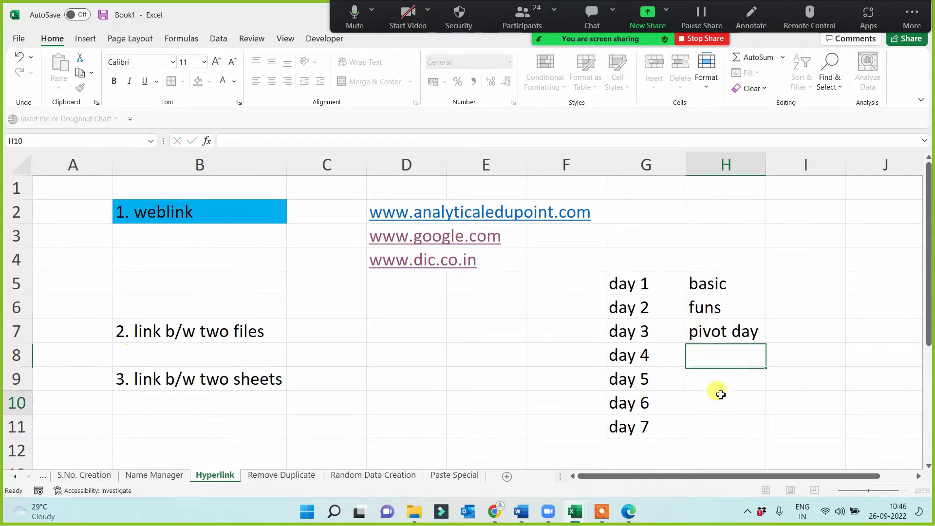
left_click(720, 395)
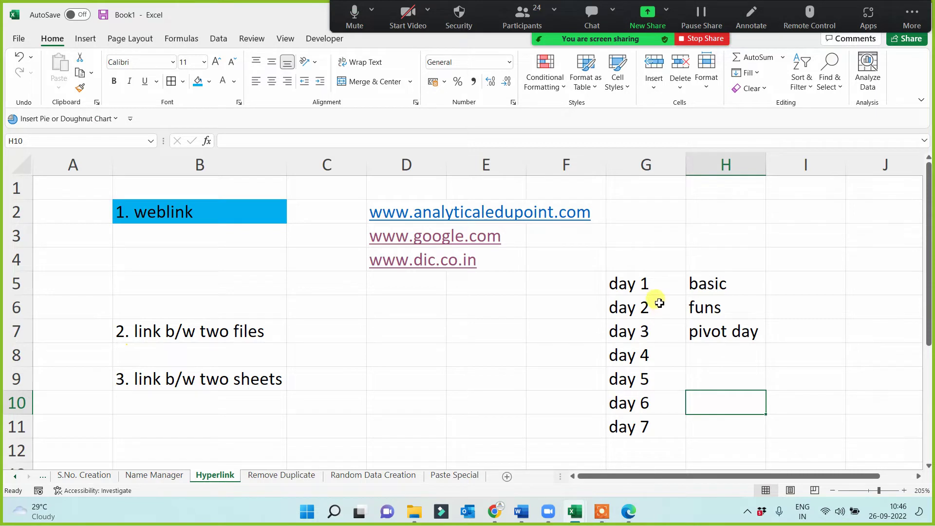
Link the "day 1" cell G5 to the existing file Index Page.xlsx in the Desktop folder.
right_click(651, 286)
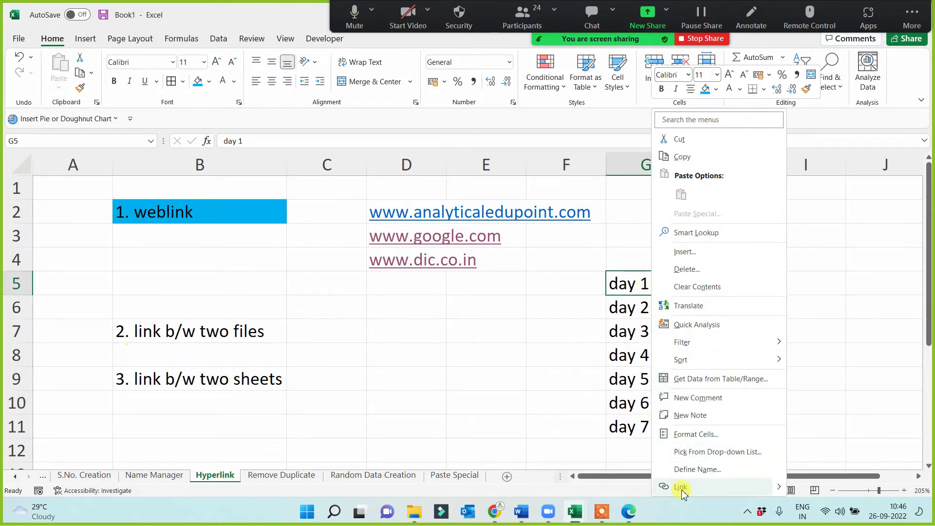
left_click(696, 488)
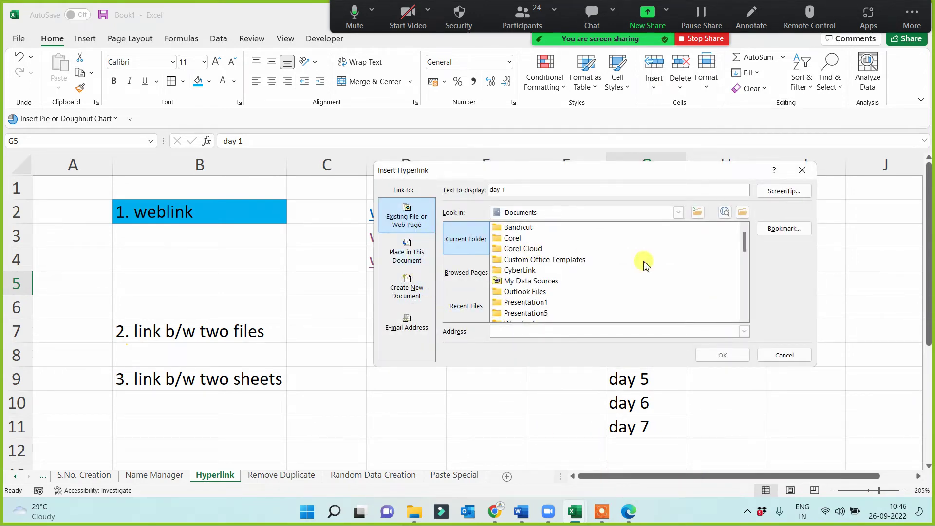
mouse_move(742, 247)
left_mouse_down()
mouse_move(744, 308)
mouse_move(748, 245)
left_mouse_up()
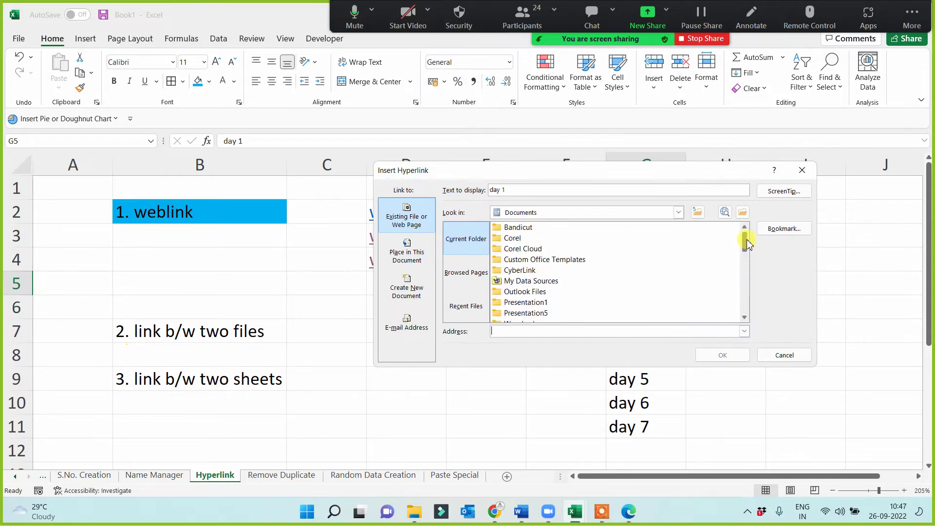
left_click(679, 213)
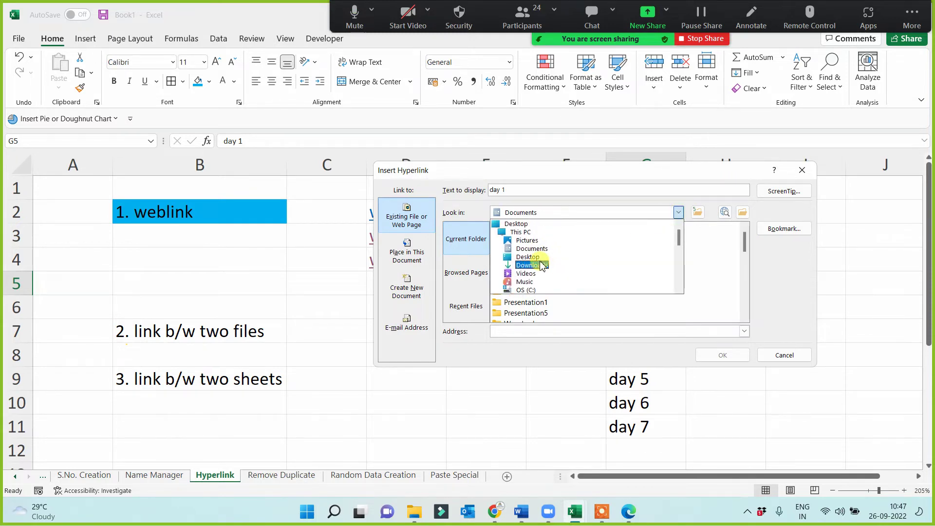
left_click(529, 257)
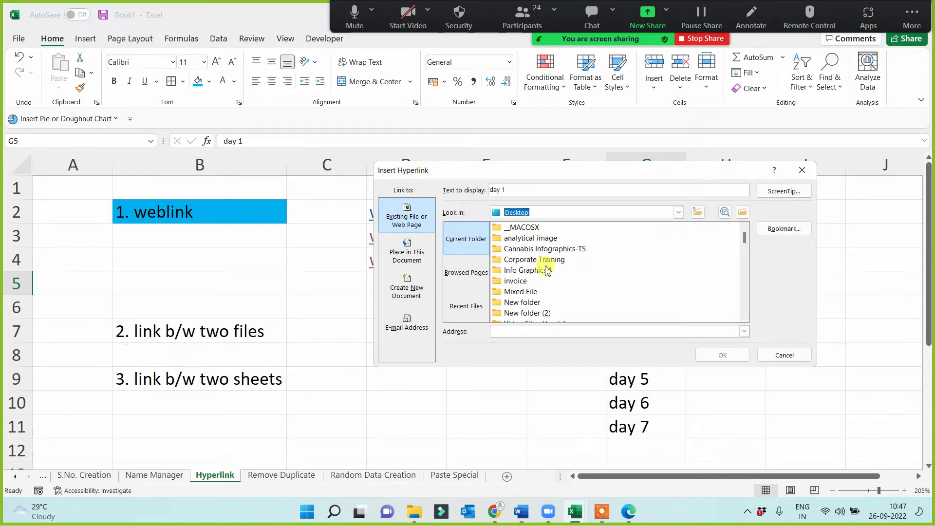
scroll(560, 272, "down", 3)
scroll(560, 274, "down", 9)
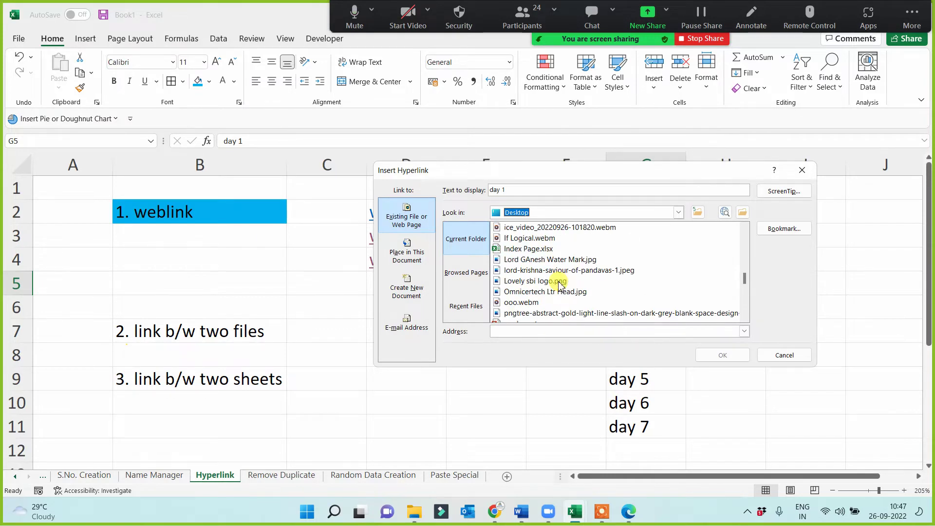
left_click(518, 249)
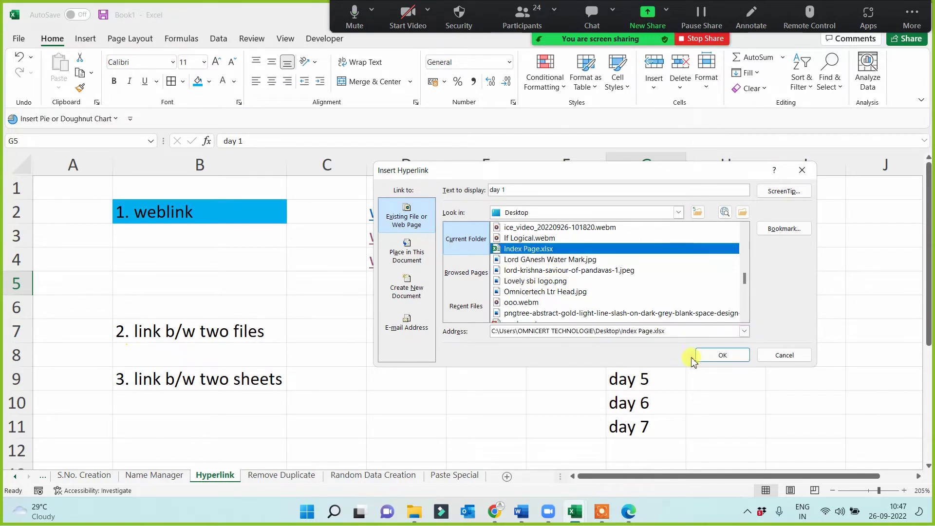
left_click(712, 355)
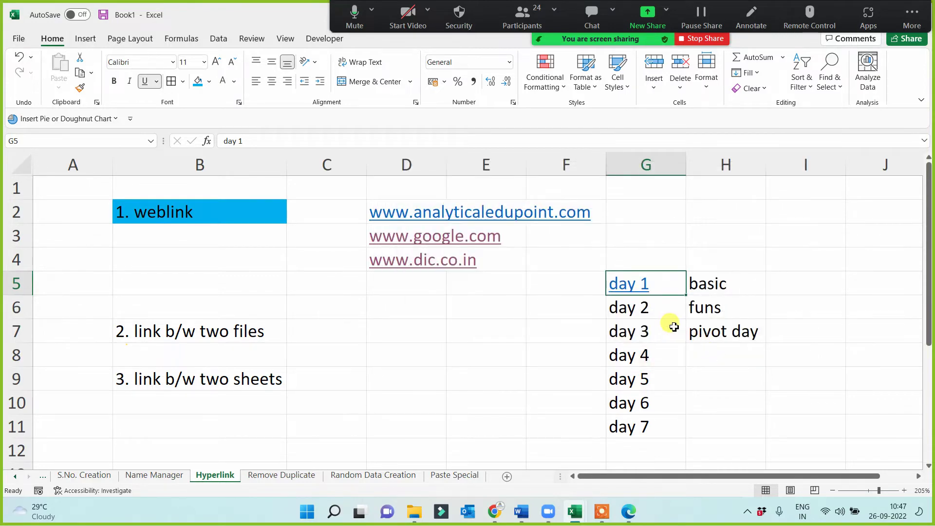
Link the "day 2" cell G6 to the existing file PROJECT 3.docx in the Documents folder.
right_click(655, 307)
left_click(687, 486)
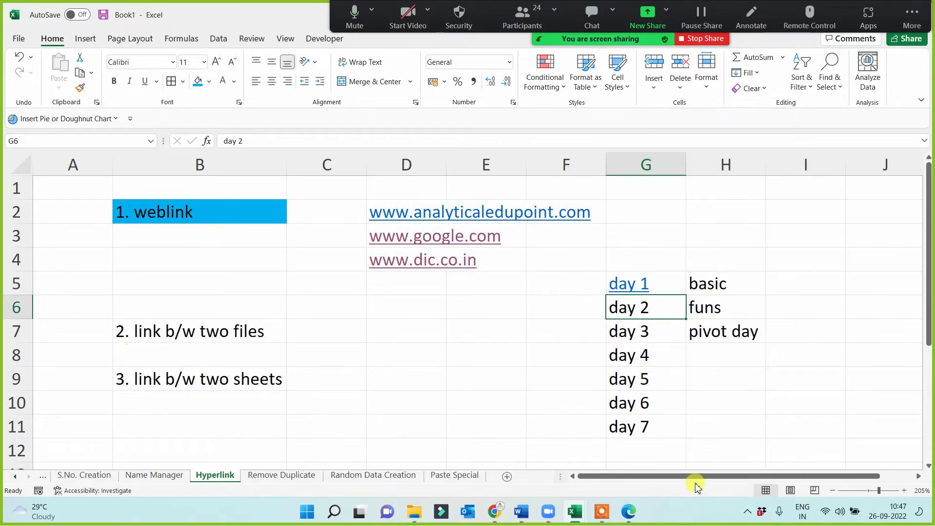
scroll(539, 312, "down", 10)
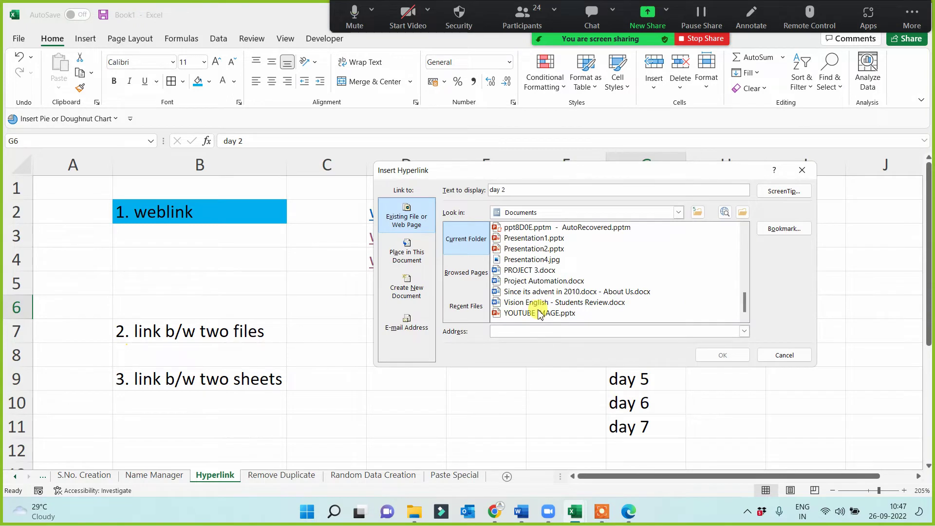
left_click(519, 270)
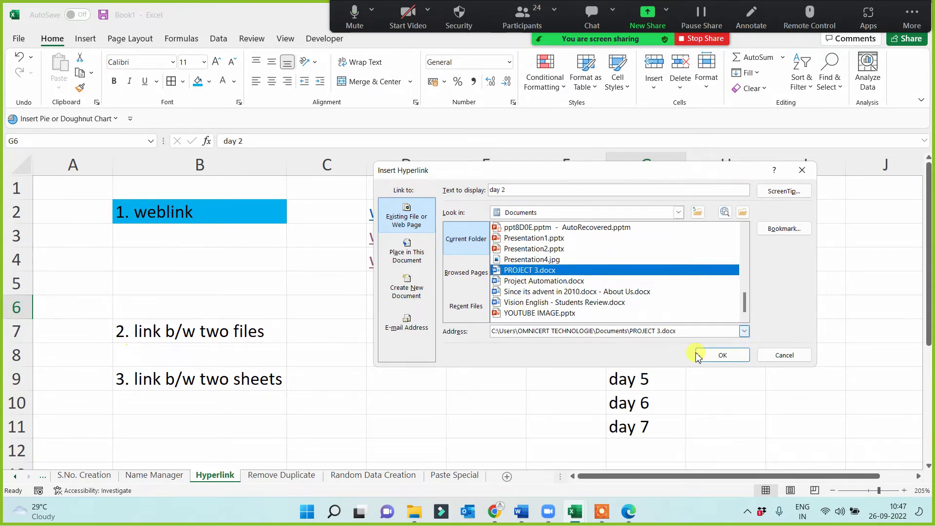
left_click(720, 355)
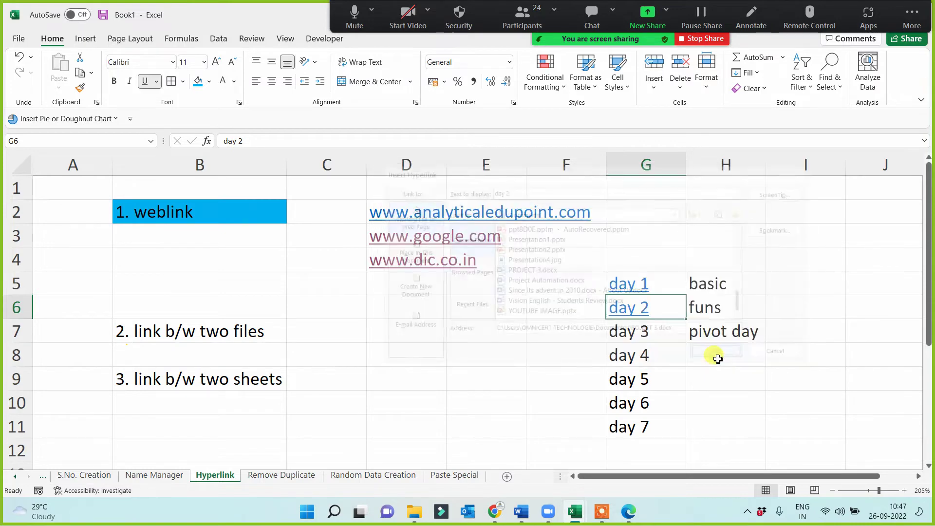
Link the "day 3" cell G7 to the existing presentation Handw Effect.pptx in the Documents folder.
right_click(643, 331)
left_click(690, 487)
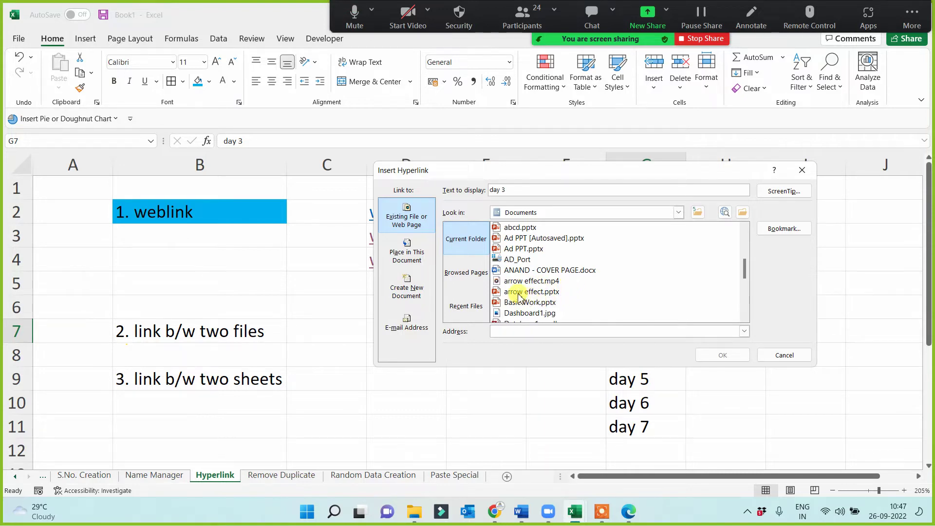
left_click(519, 293)
scroll(560, 303, "down", 2)
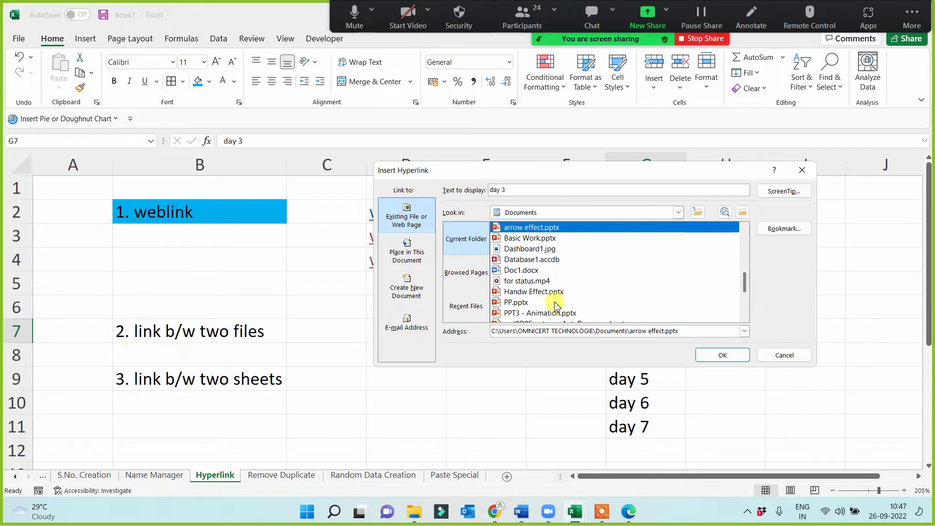
scroll(526, 293, "down", 1)
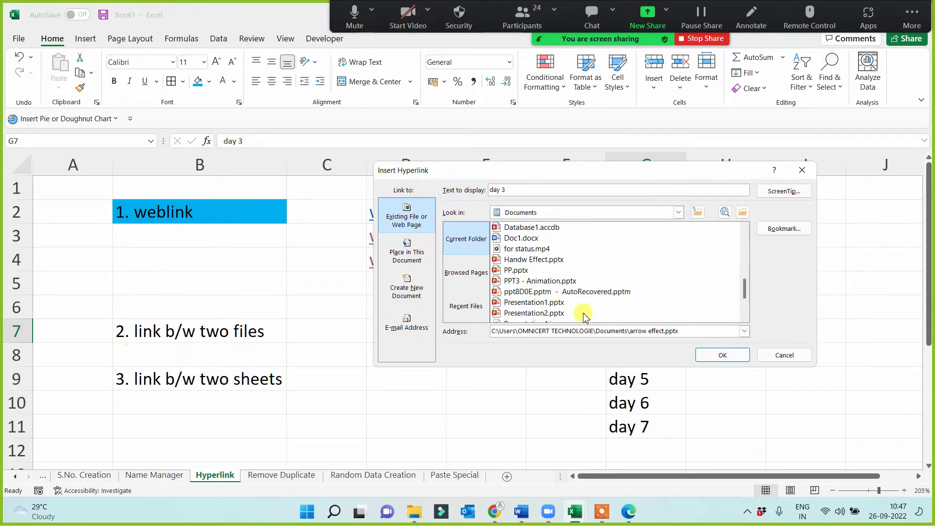
scroll(531, 292, "down", 2)
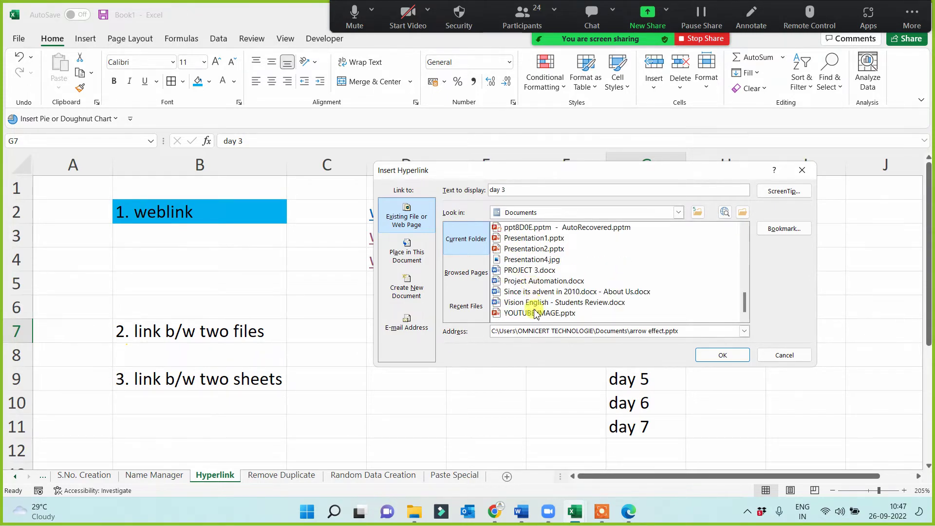
scroll(530, 316, "up", 1)
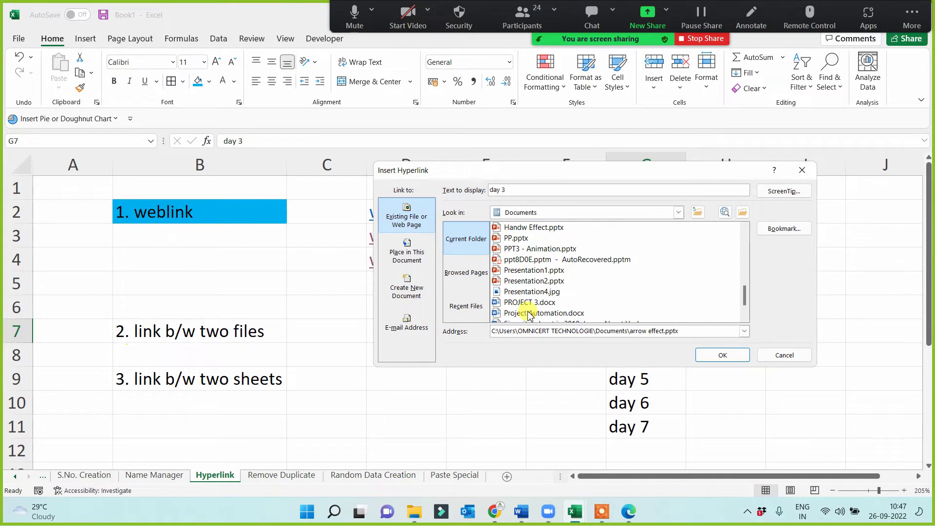
left_click(526, 271)
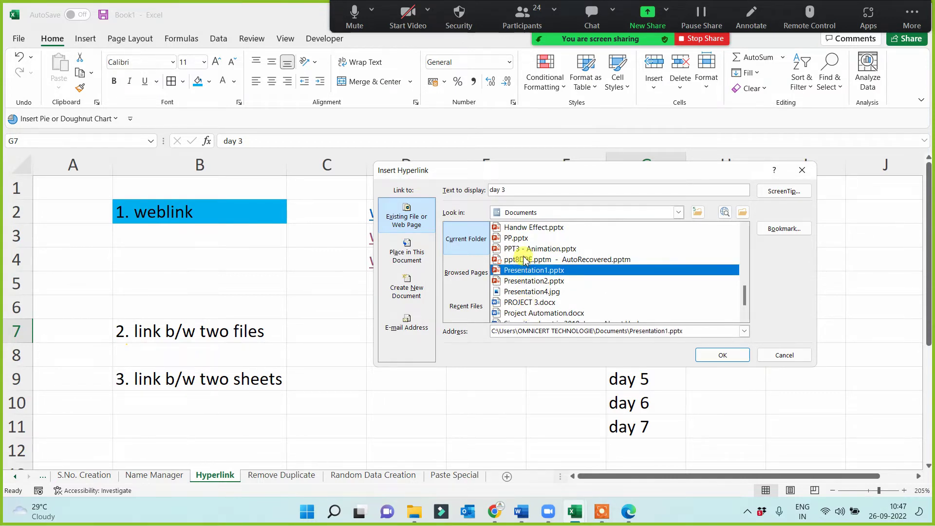
scroll(525, 261, "up", 2)
left_click(526, 291)
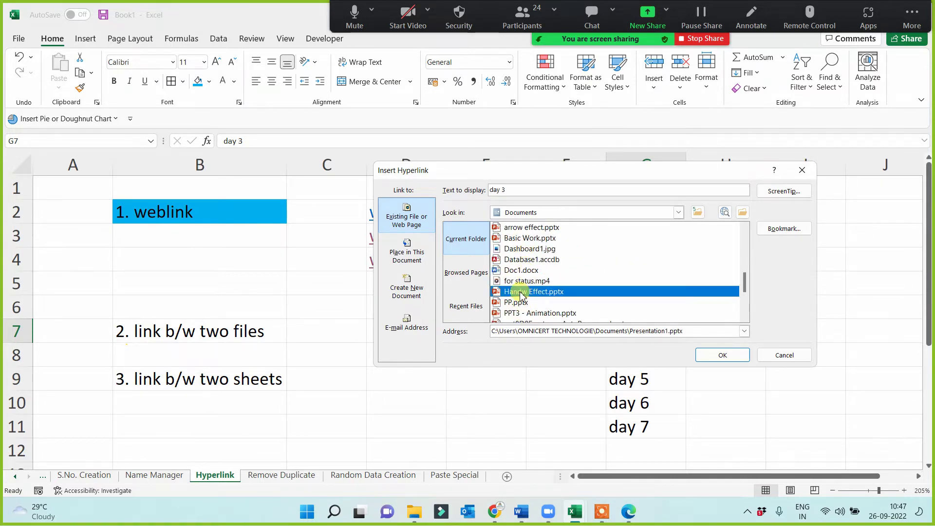
left_click(722, 355)
left_click(687, 395)
Start inserting a hyperlink on the "day 4" cell G8 and browse existing files to the Analytical (E:) drive.
left_click(637, 357)
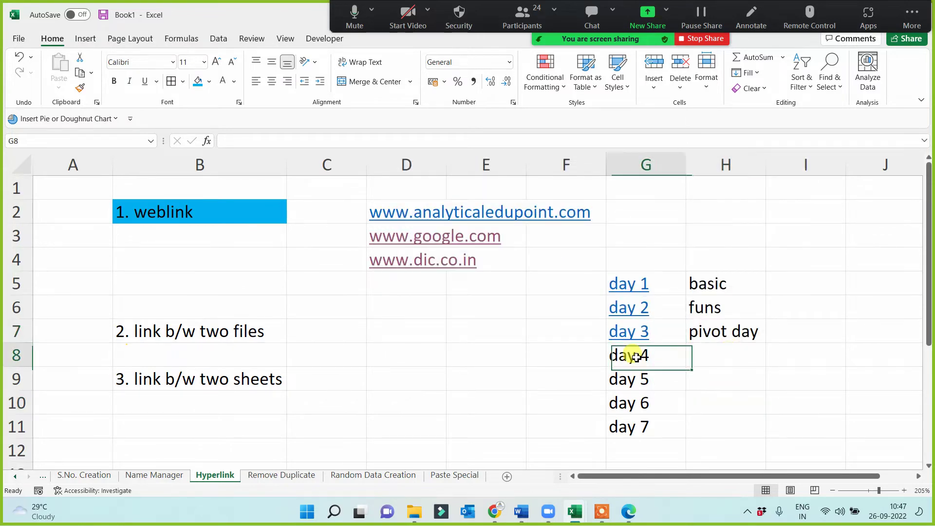
right_click(636, 357)
left_click(688, 486)
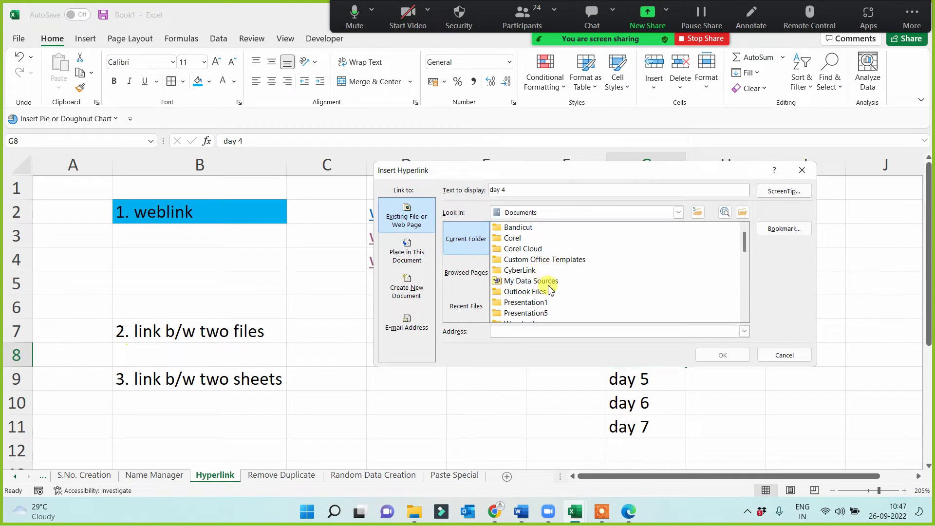
scroll(549, 287, "down", 3)
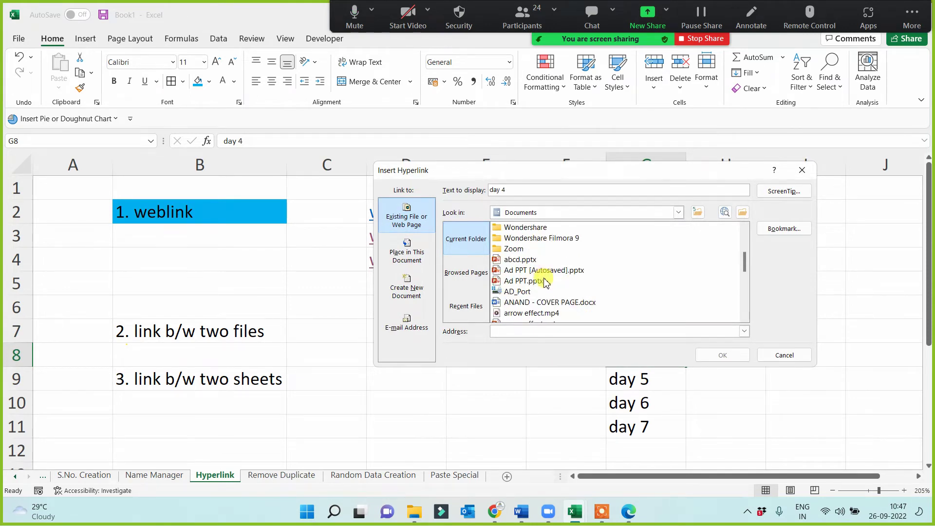
scroll(549, 286, "up", 3)
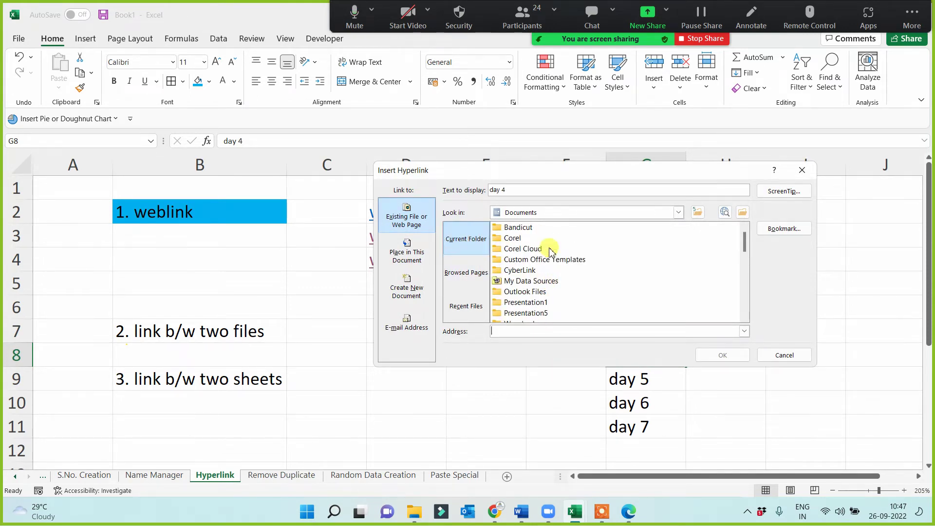
left_click(679, 213)
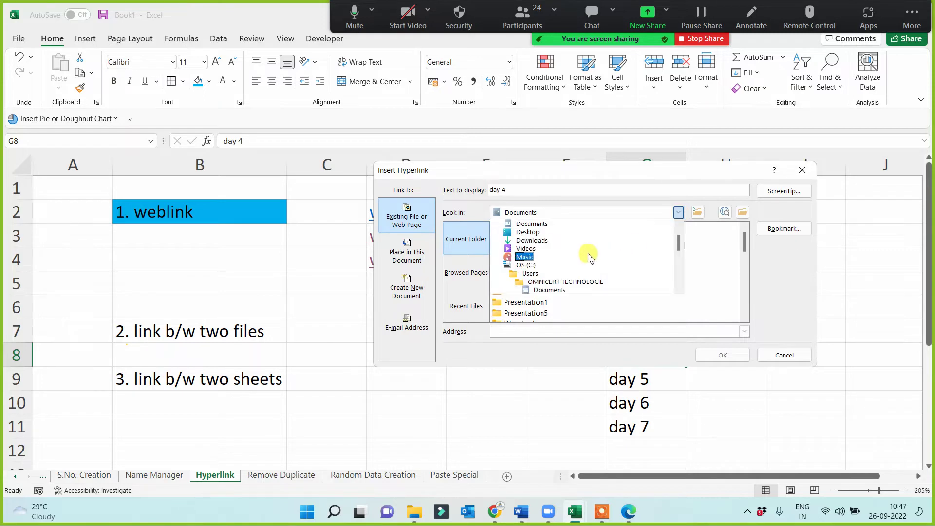
scroll(588, 254, "down", 1)
left_click(539, 290)
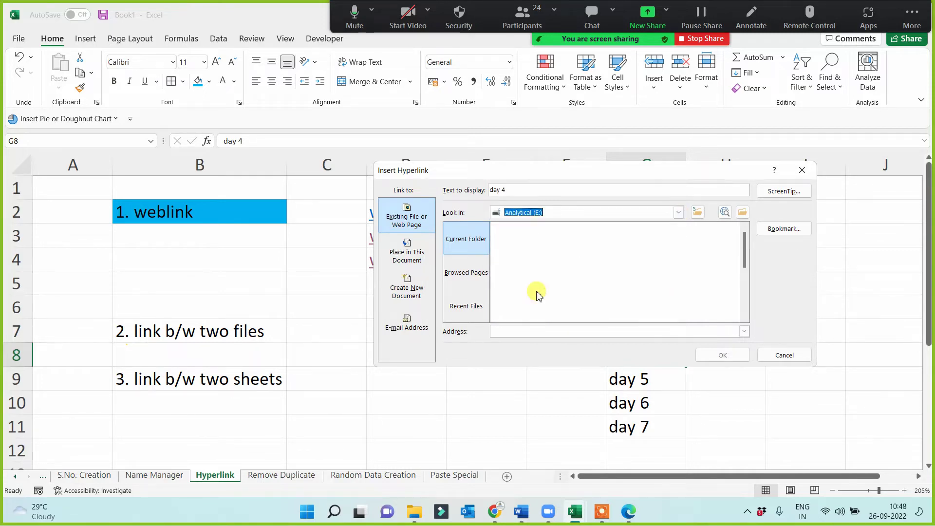
double_click(528, 227)
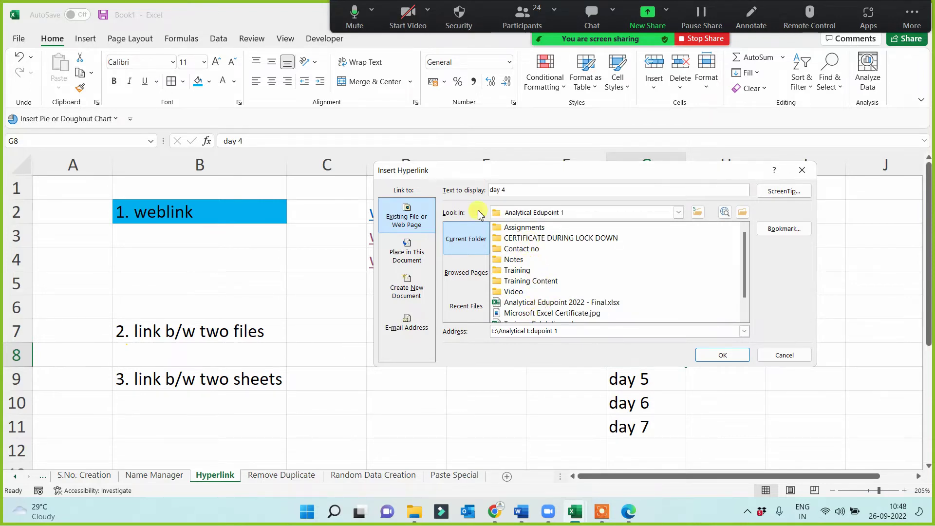
left_click(678, 212)
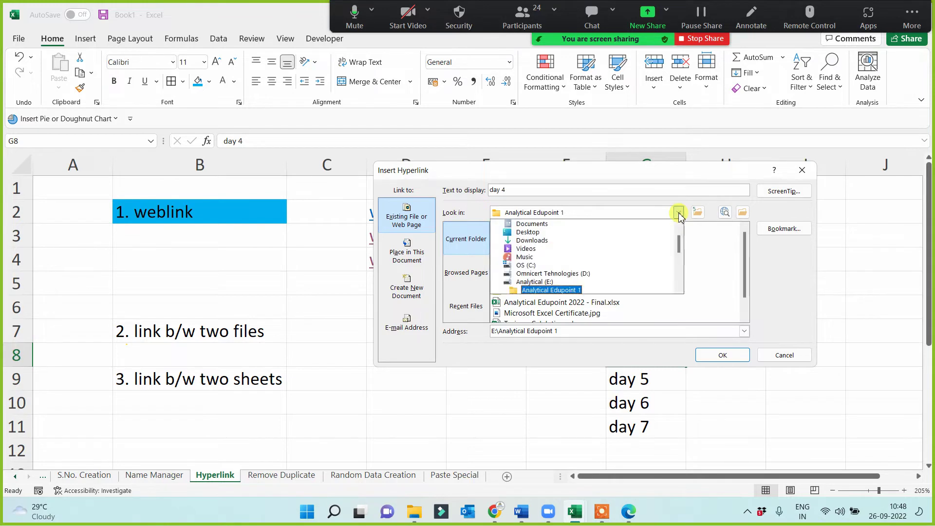
left_click(538, 282)
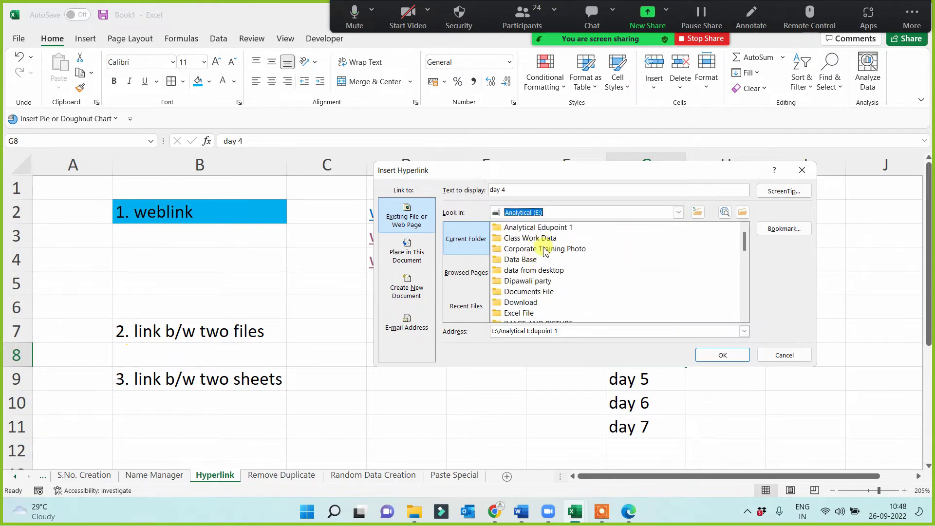
Link the "day 4" cell to the file 1 July 2022.xlsx in the Class Work Data folder.
double_click(528, 238)
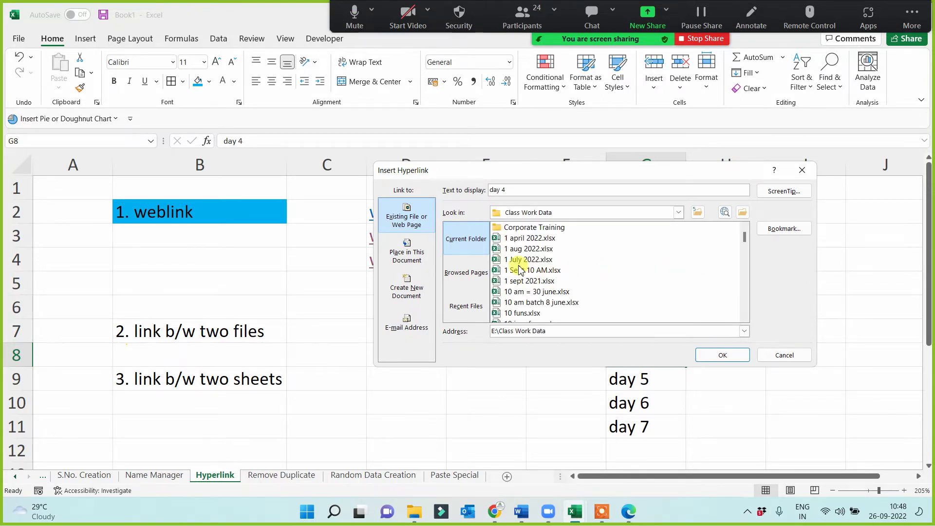
left_click(525, 260)
left_click(717, 354)
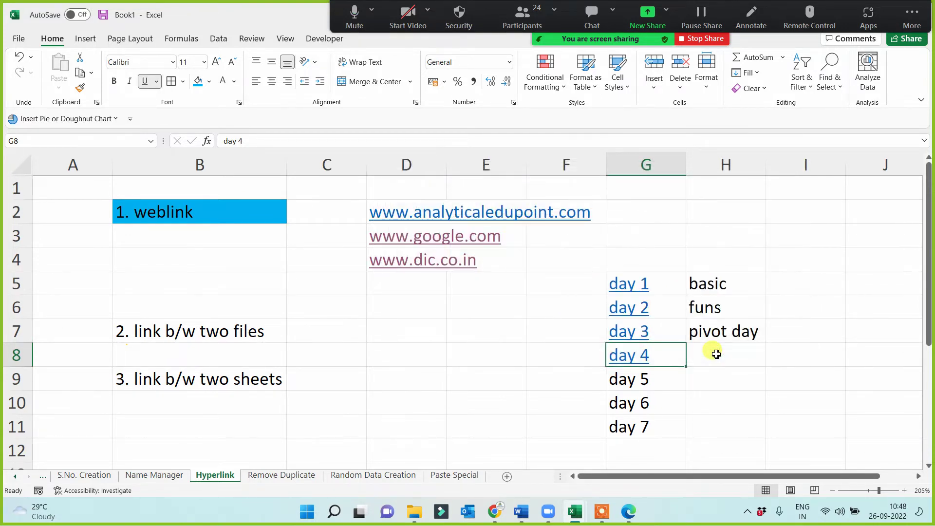
left_click(709, 397)
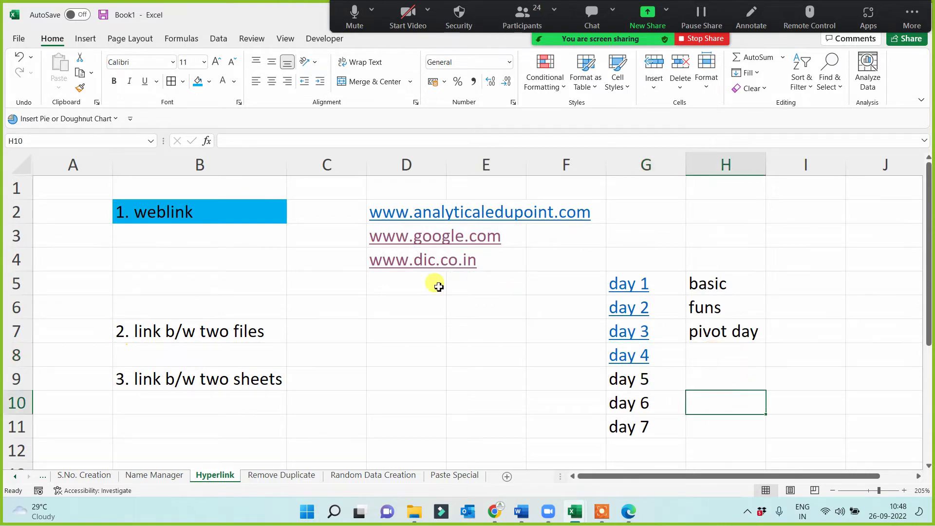
left_click(452, 347)
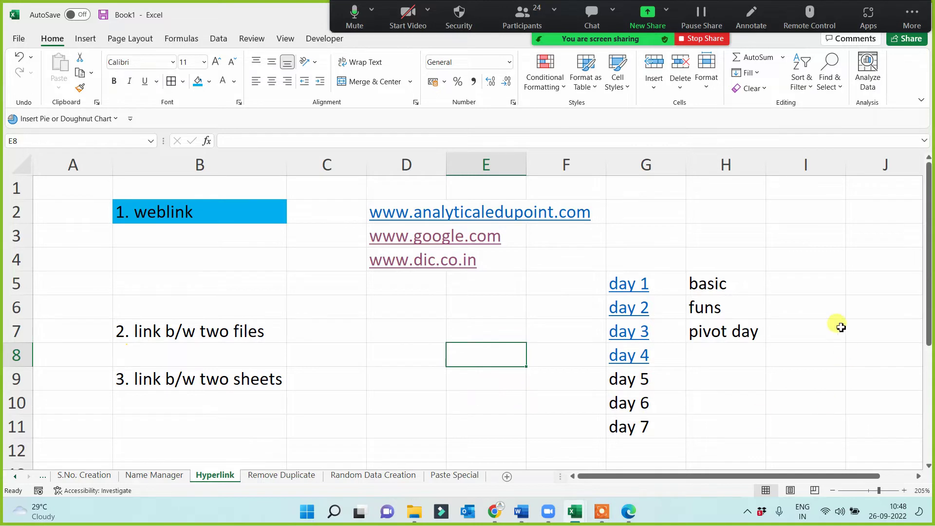
Test the "day 1" link by opening Index Page.xlsx, and close that workbook again.
left_click(629, 288)
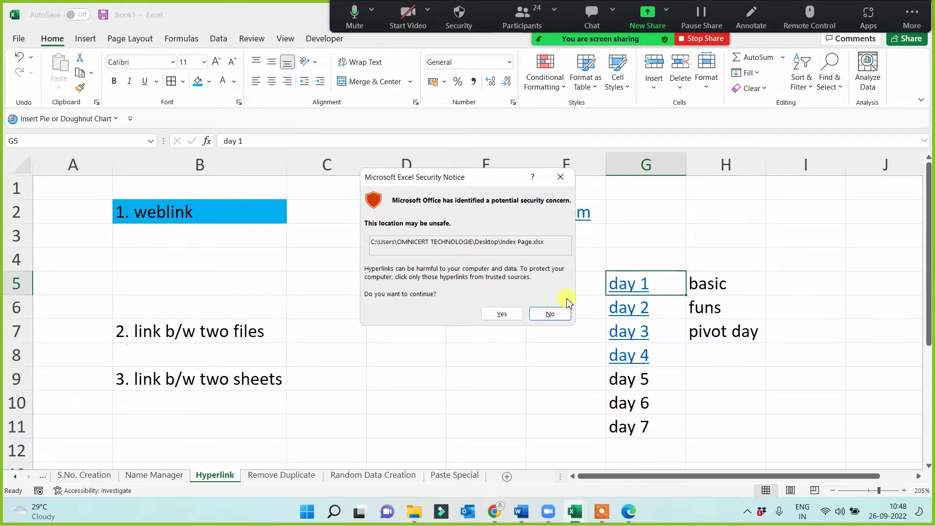
left_click(502, 314)
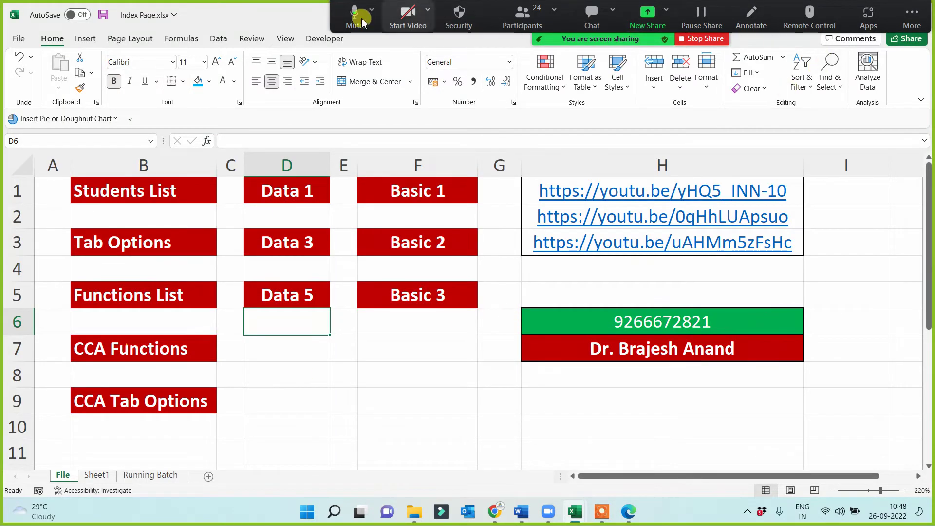
left_click_drag(341, 9, 231, 51)
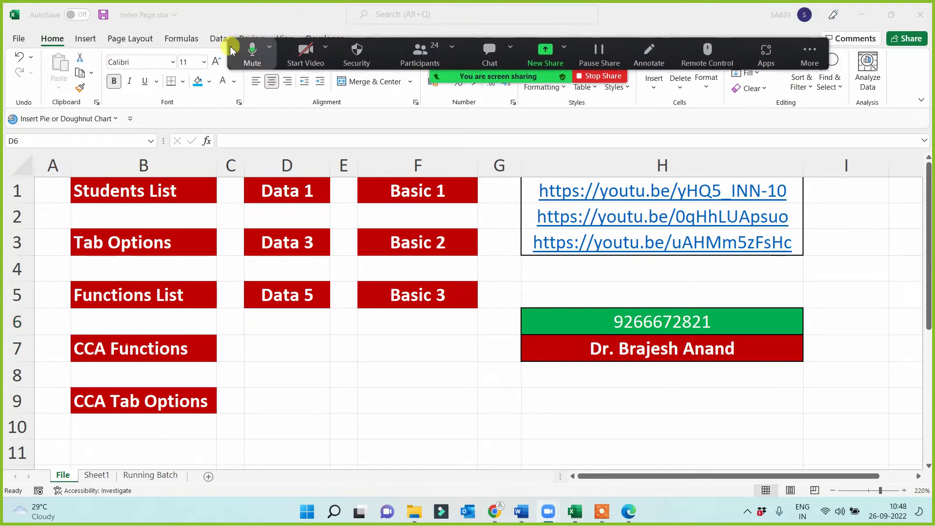
left_click(923, 15)
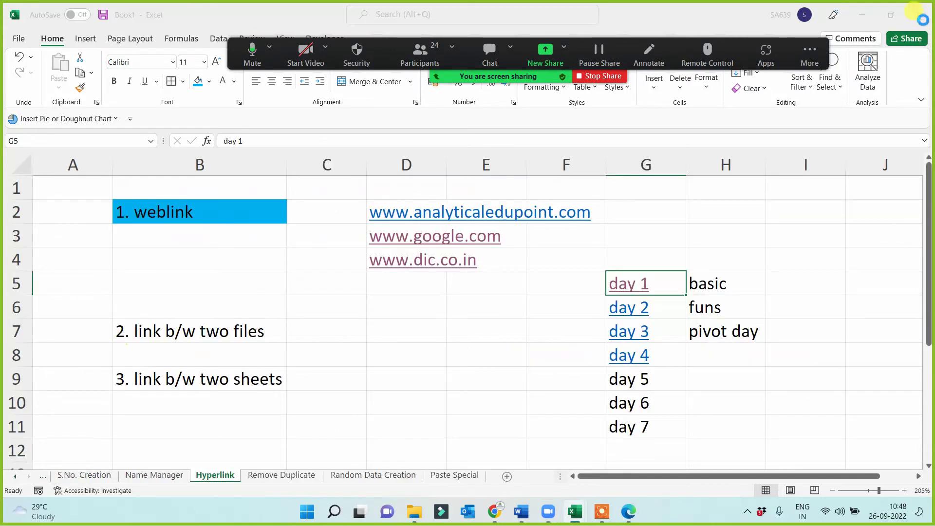
Follow the "day 2" link to PROJECT 3.docx, look through the document and close it.
left_click(640, 314)
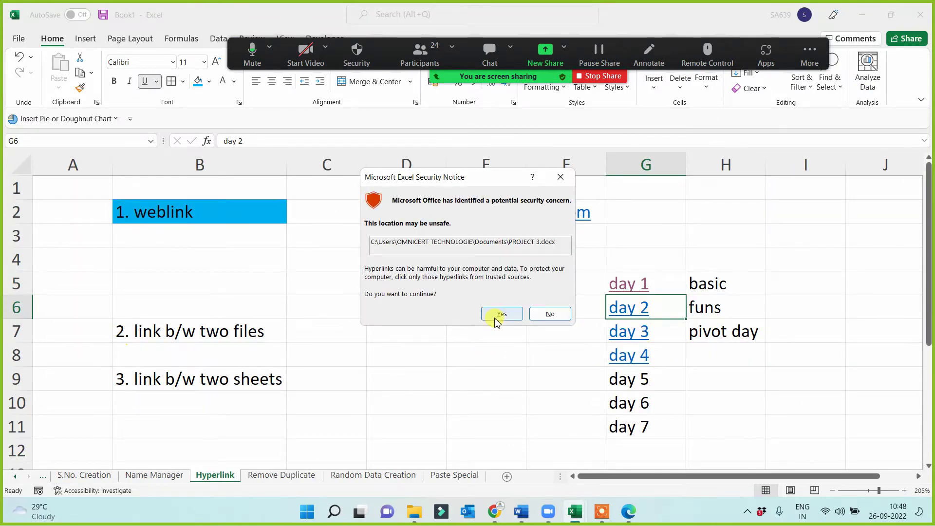
left_click(501, 314)
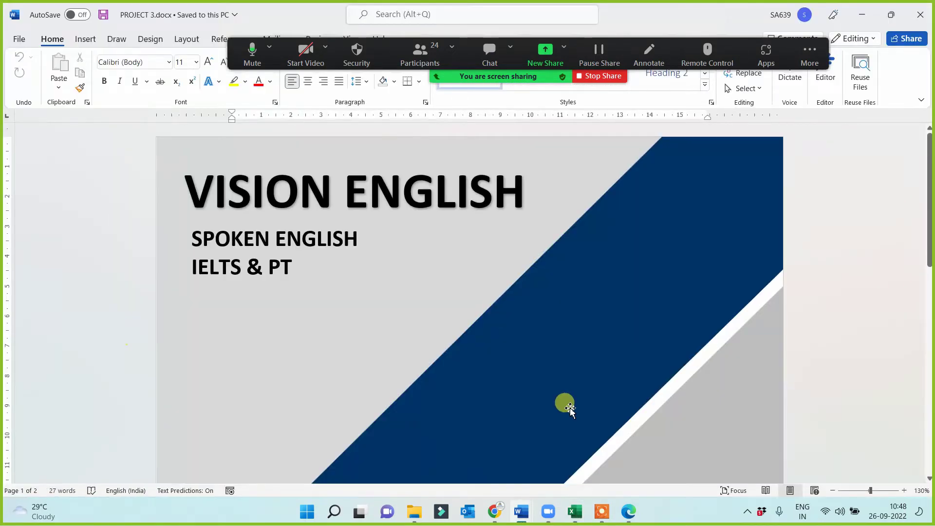
scroll(570, 408, "down", 5)
scroll(563, 407, "down", 3)
scroll(563, 407, "up", 10)
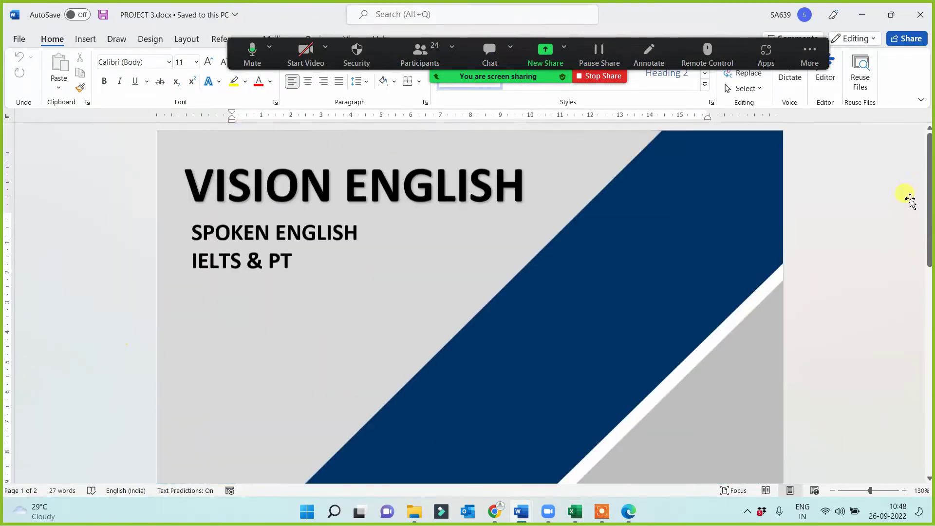
left_click(922, 9)
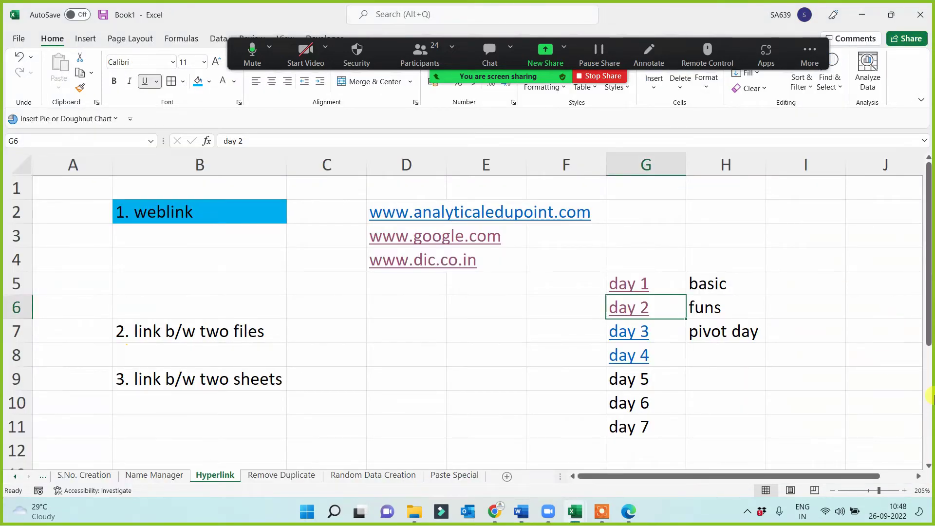
Follow the "day 3" link to the presentation Handw Effect.pptx and close it after viewing.
left_click(631, 336)
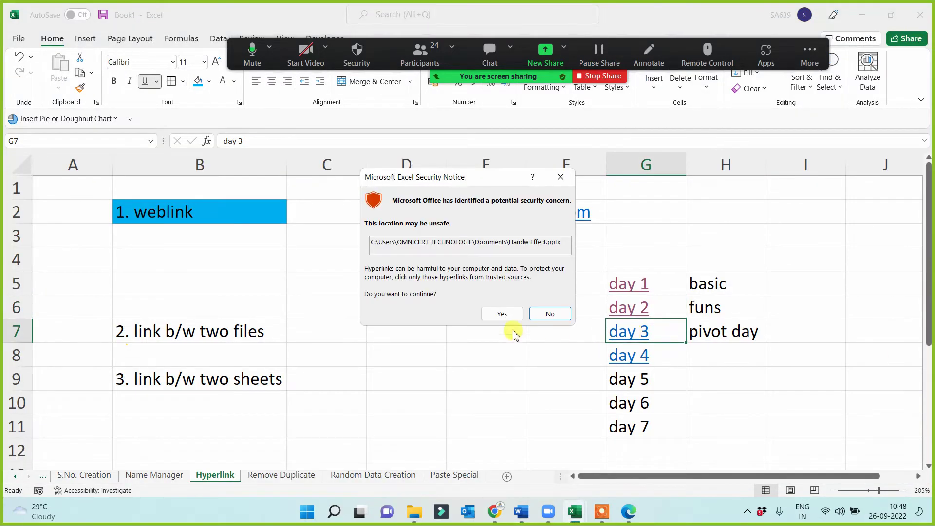
left_click(500, 313)
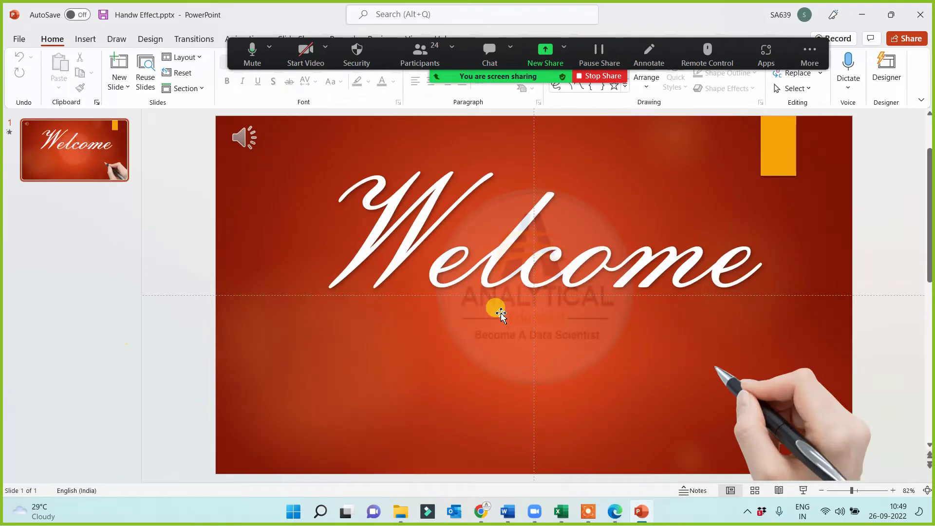
left_click(921, 15)
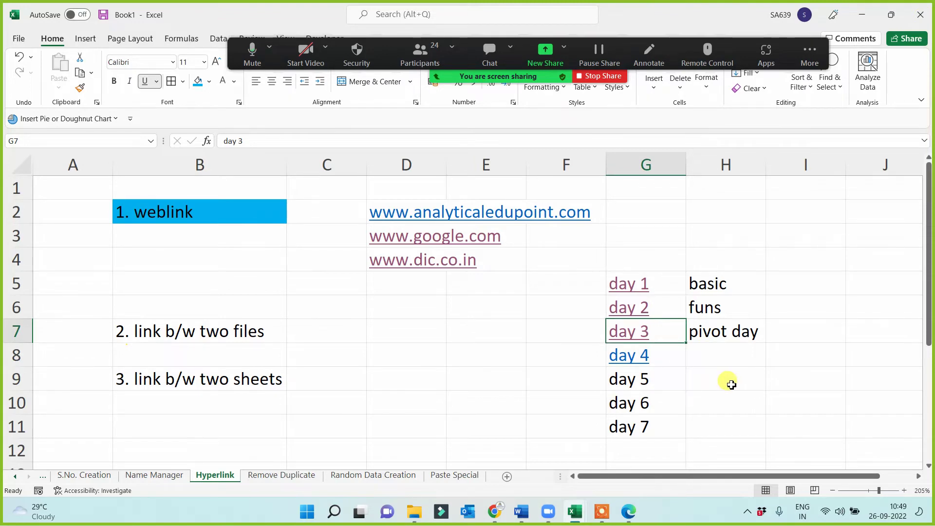
Follow the "day 4" link to 1 July 2022.xlsx, look over its Sheet1 and close the workbook.
left_click(633, 357)
left_click(500, 321)
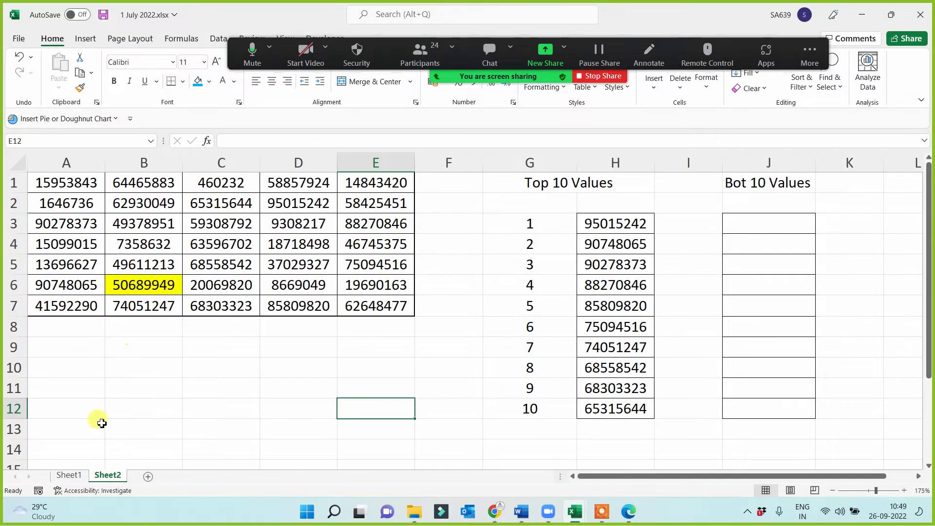
left_click(68, 474)
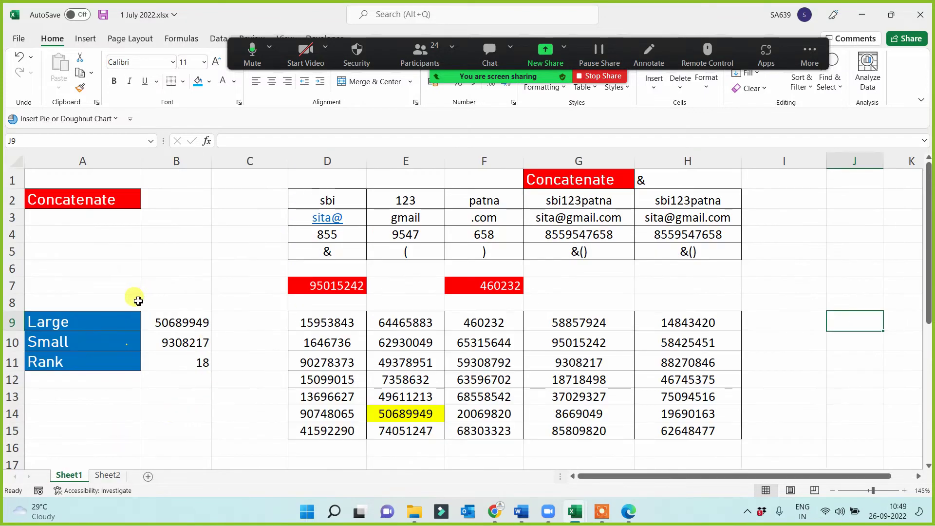
scroll(125, 307, "down", 6)
scroll(162, 373, "up", 4)
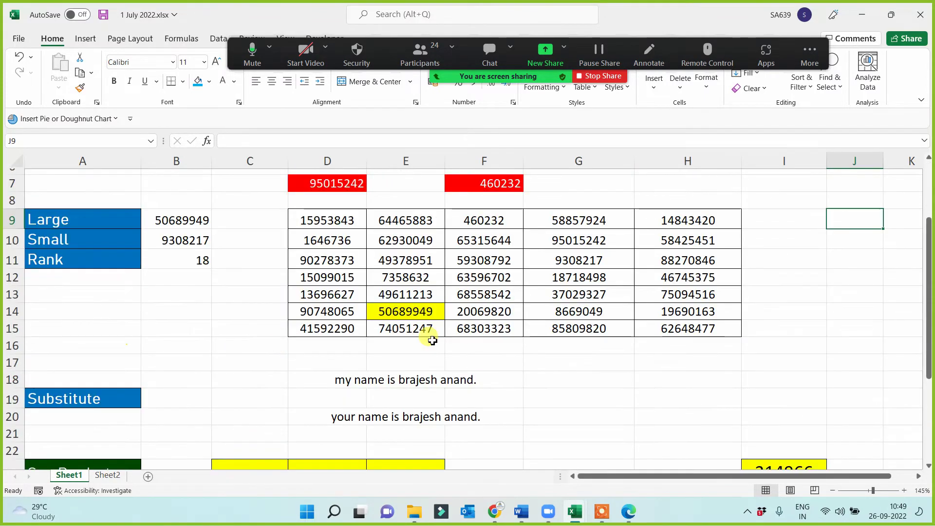
left_click(920, 14)
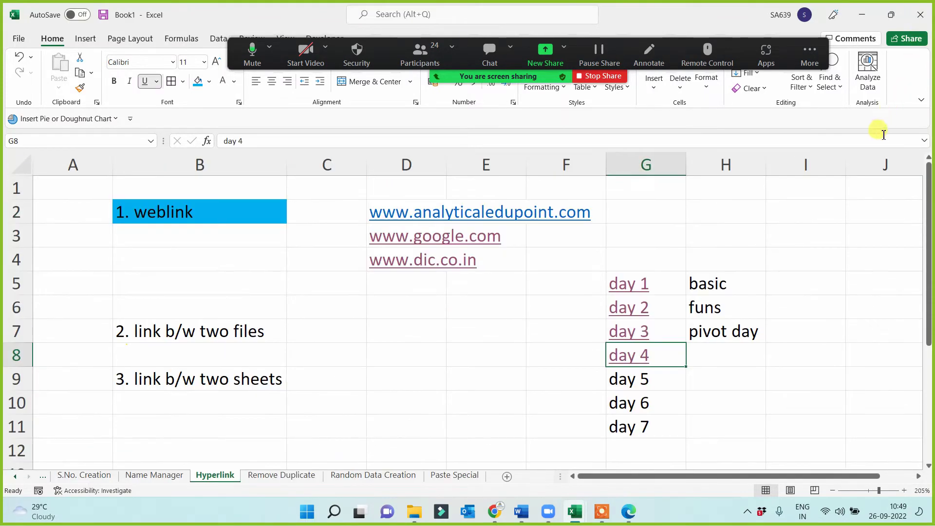
left_click(399, 365)
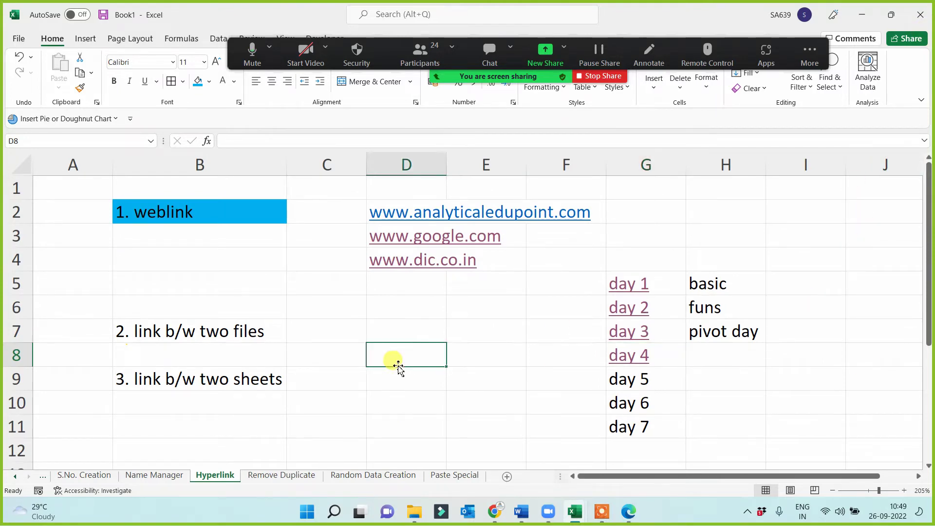
Fill the "2. link b/w two files" cell B7 with red.
left_click(190, 331)
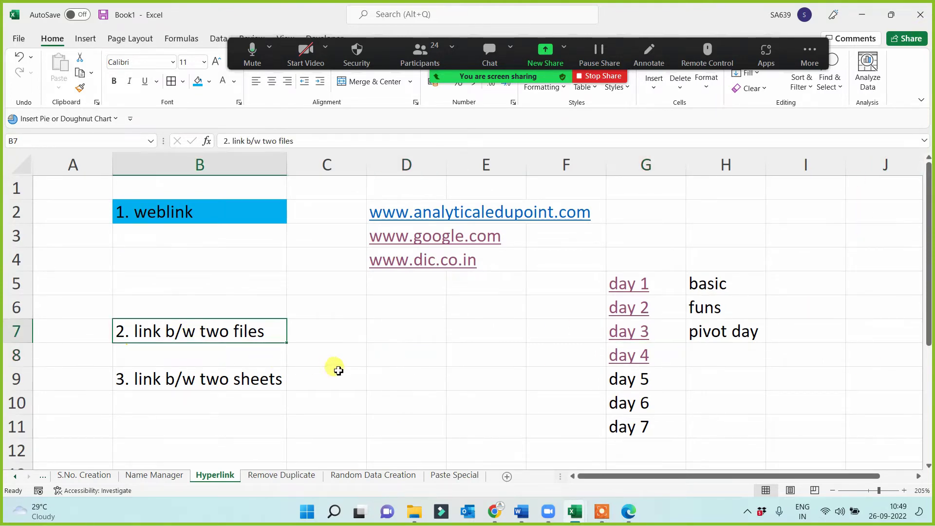
left_click(209, 81)
left_click(196, 196)
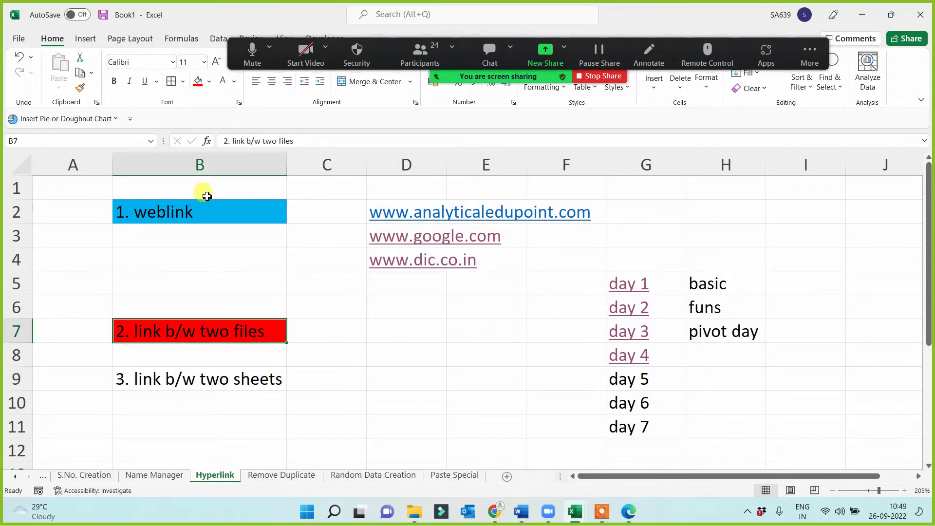
Fill the "3. link b/w two sheets" cell B9 with green, make its text white, and widen column B slightly.
left_click(202, 378)
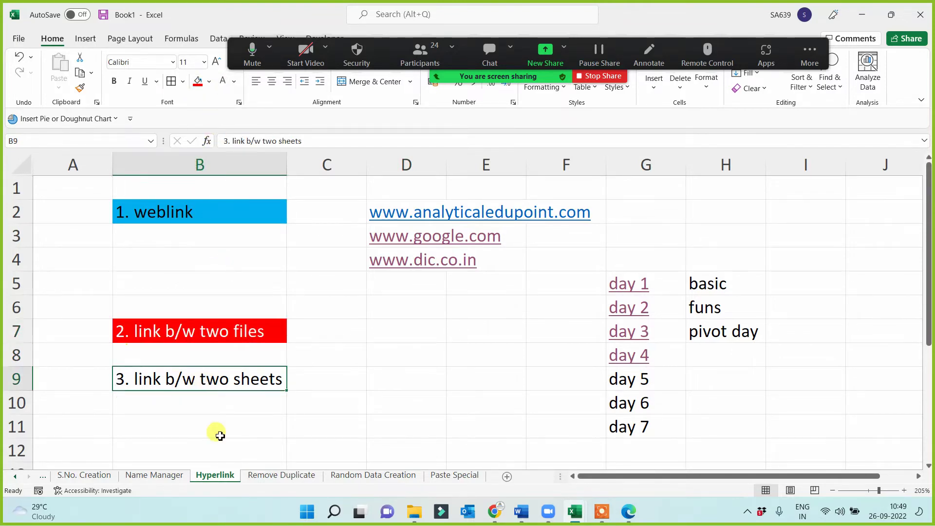
left_click(209, 82)
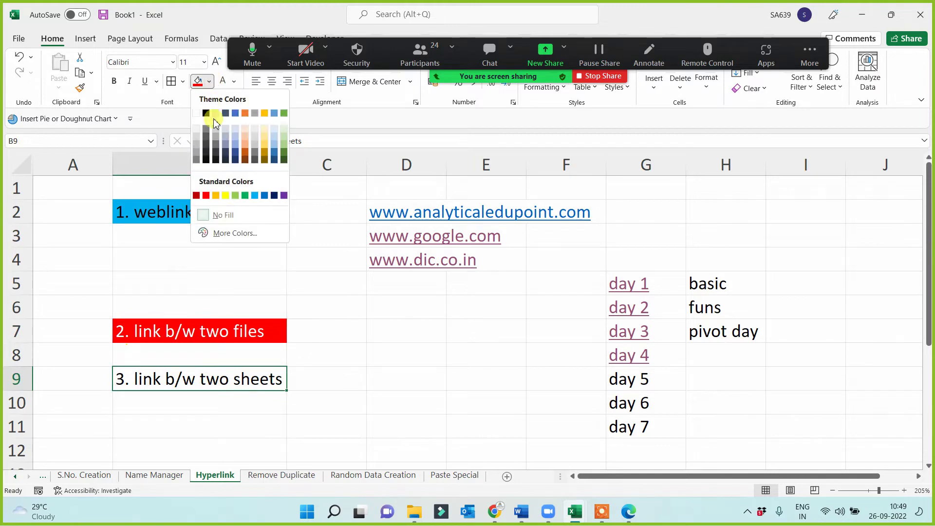
left_click(244, 195)
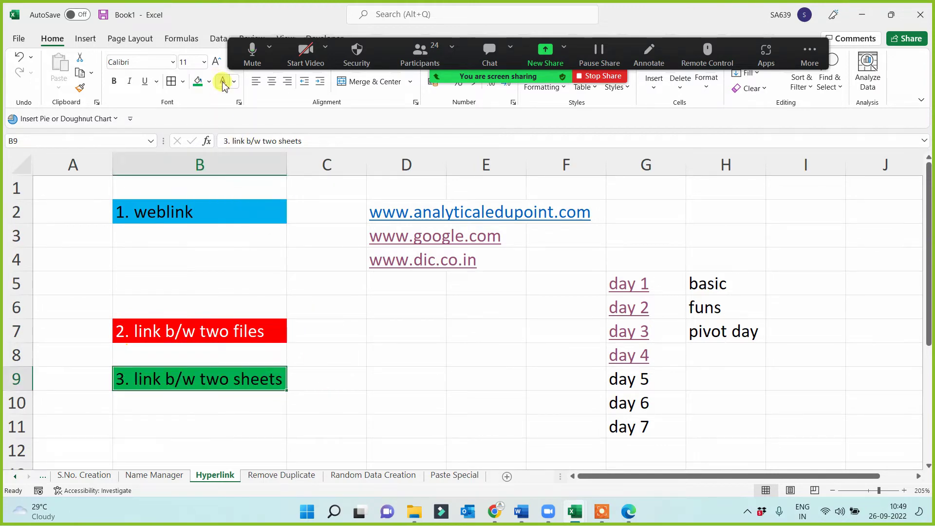
left_click(341, 398)
left_click_drag(287, 165, 308, 163)
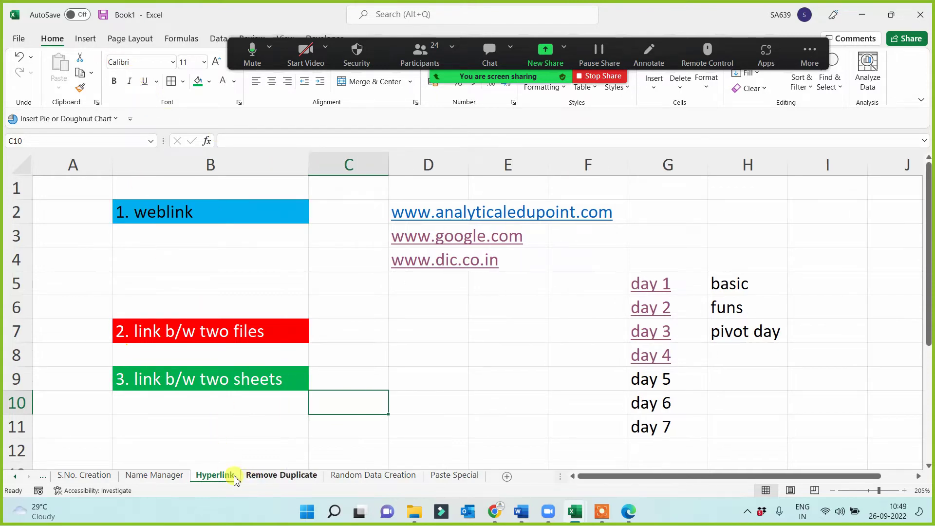
left_click(407, 386)
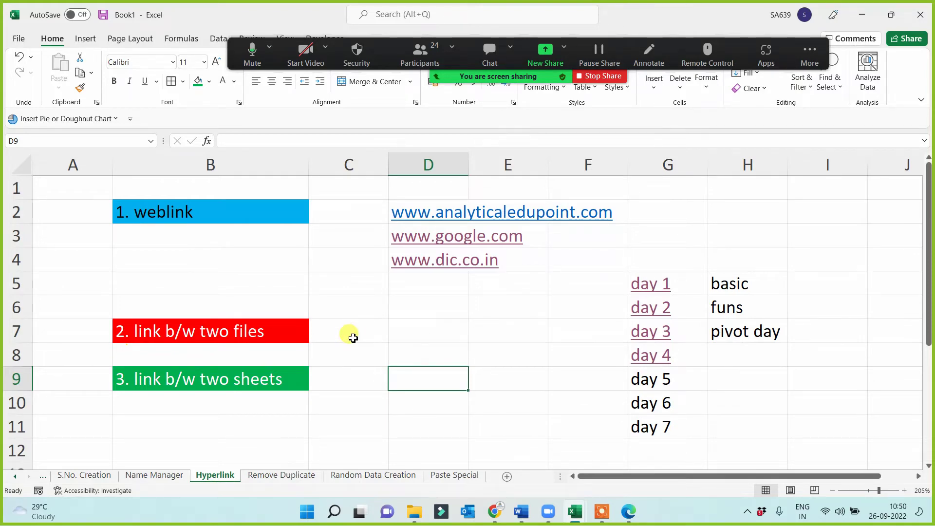
left_click(164, 379)
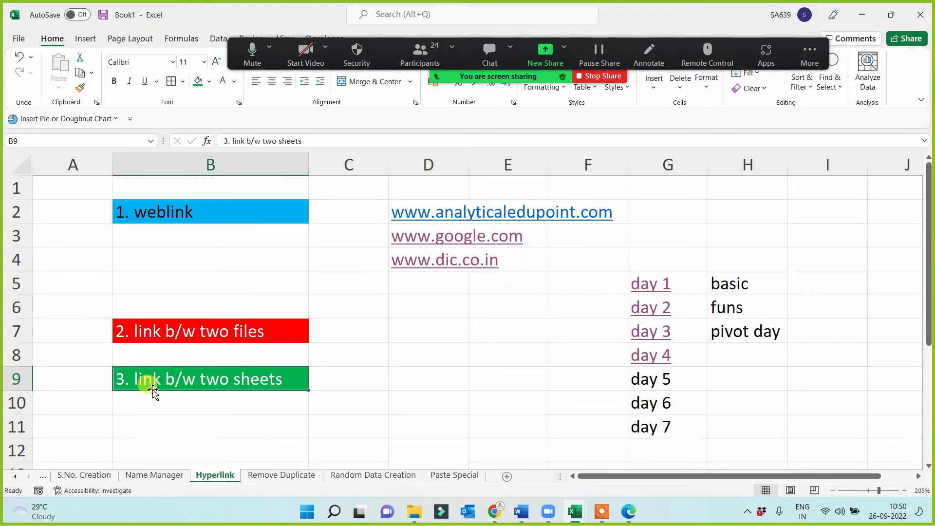
left_click(432, 364)
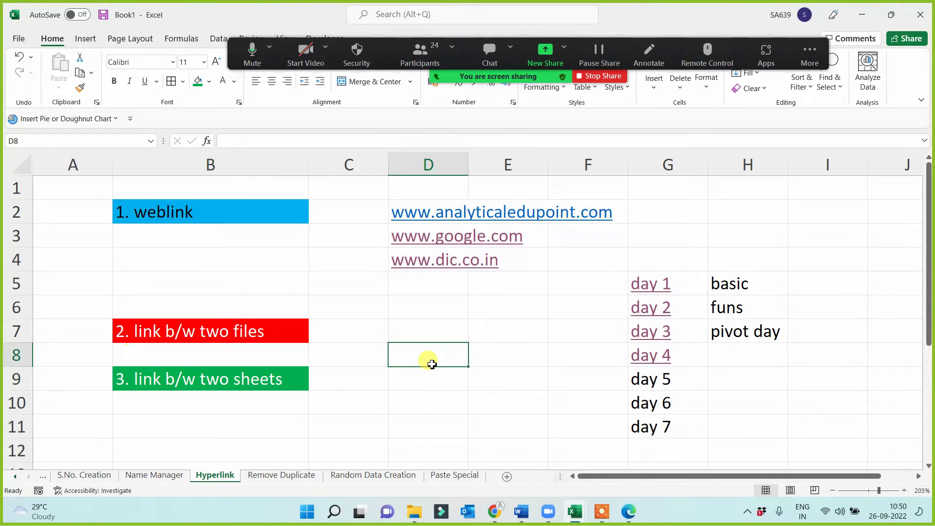
Add a new sheet right after the Hyperlink sheet and name it Topic Name.
left_click(506, 476)
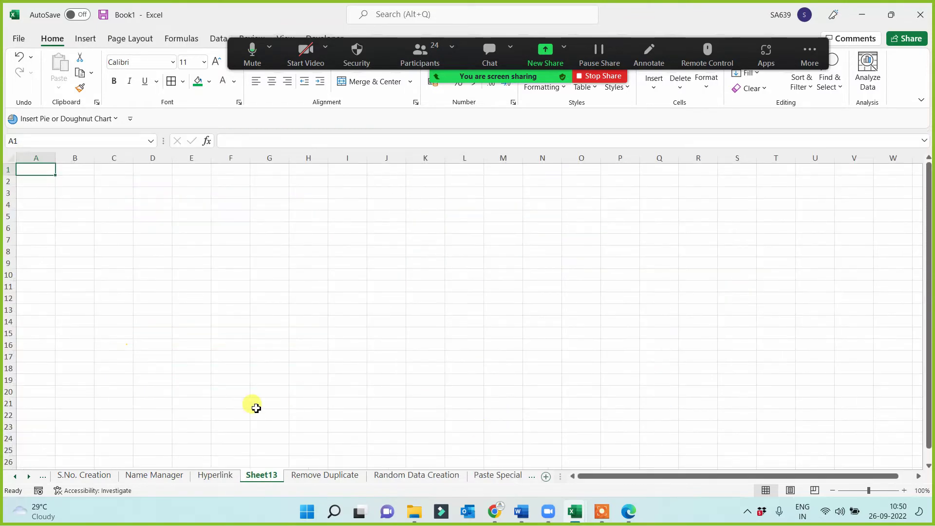
double_click(257, 474)
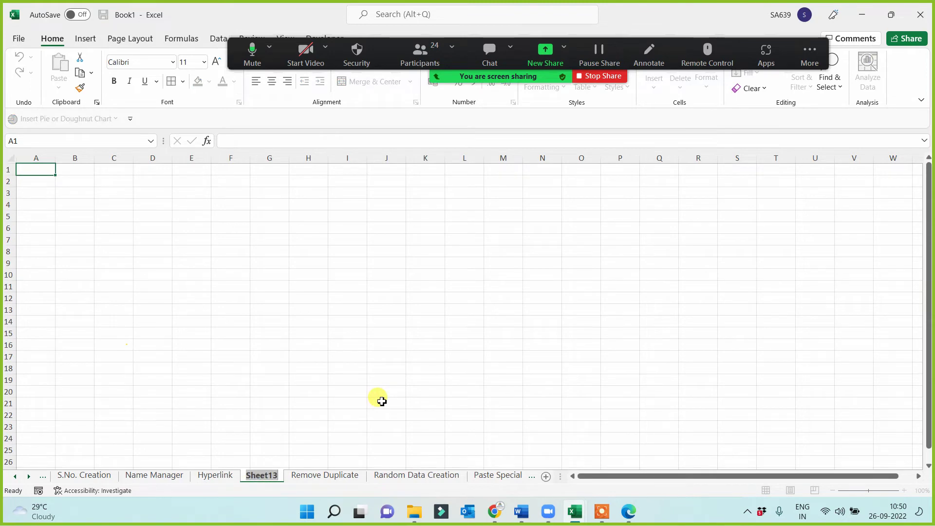
type("Topic")
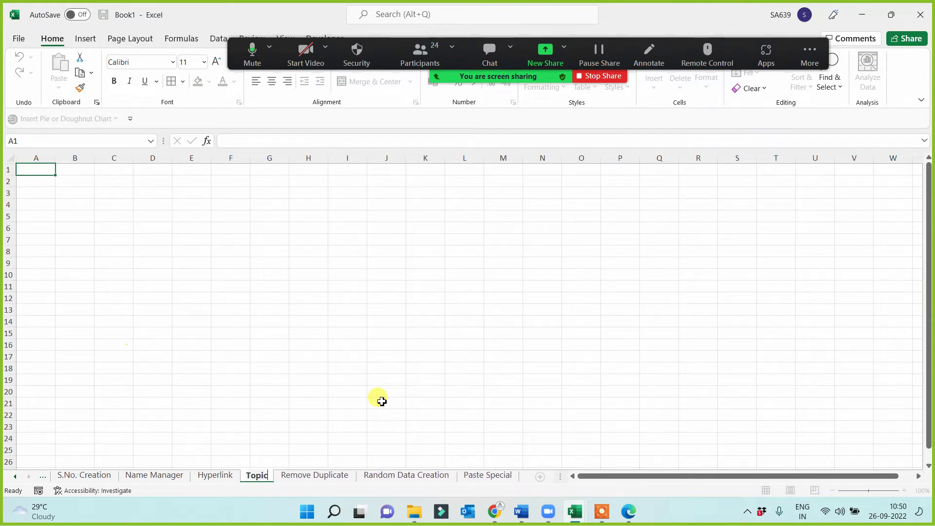
type(" Name")
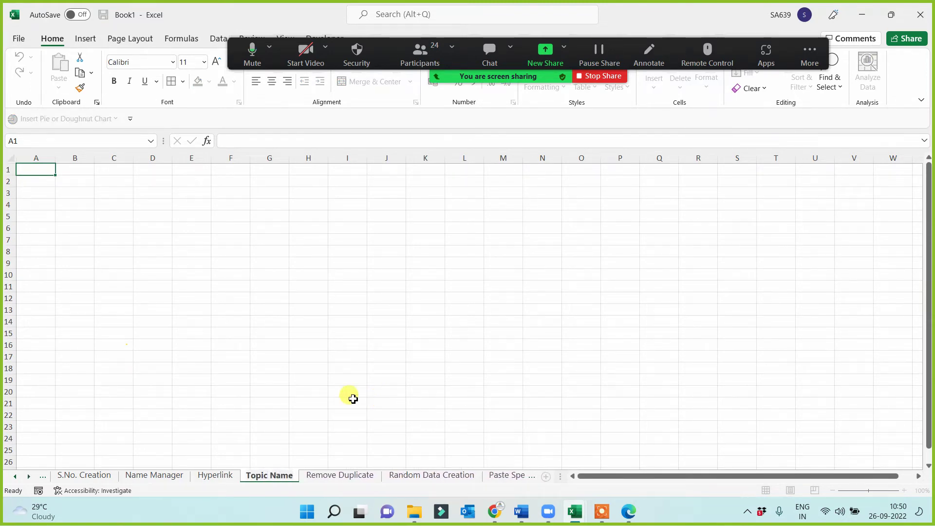
left_click(269, 355)
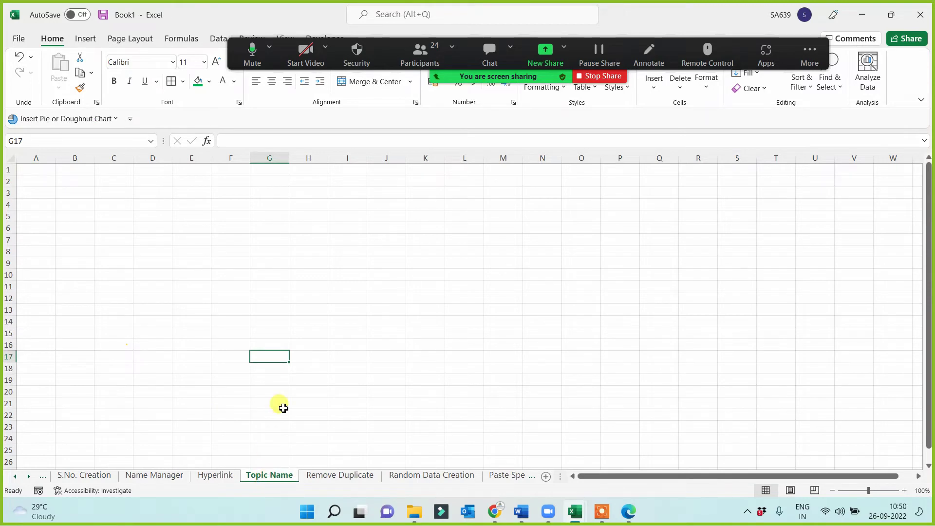
On the Topic Name sheet, enter the topics Hyperlink, Name Manager and S.No. Creation in cells D4 to D6.
scroll(280, 340, "up", 4)
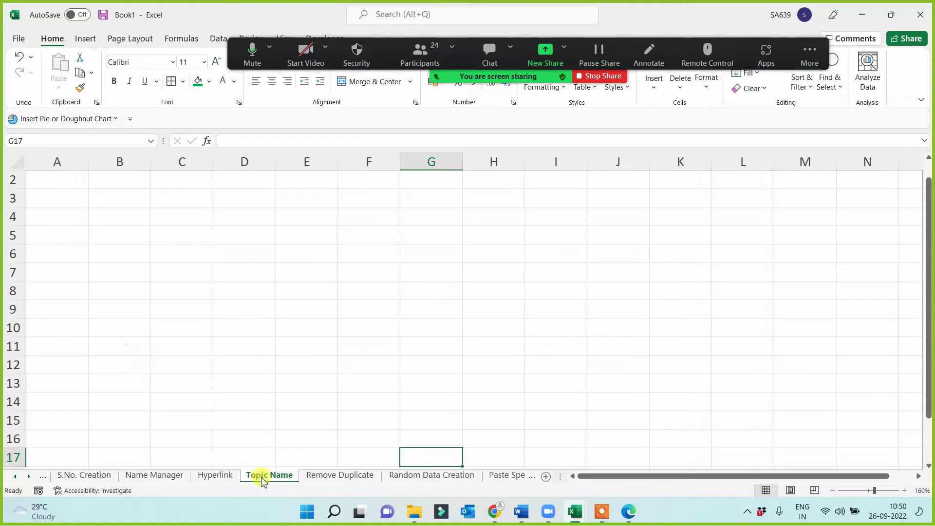
left_click(219, 217)
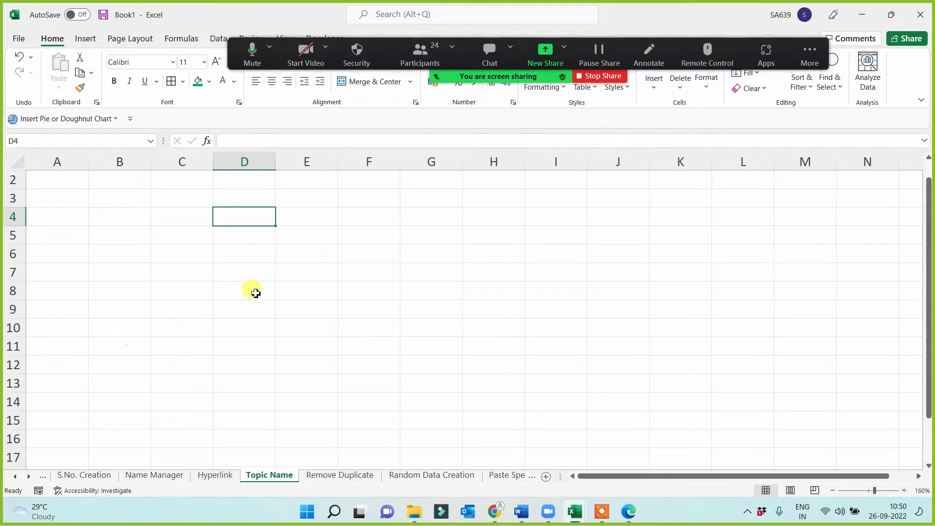
type("Hyperlink")
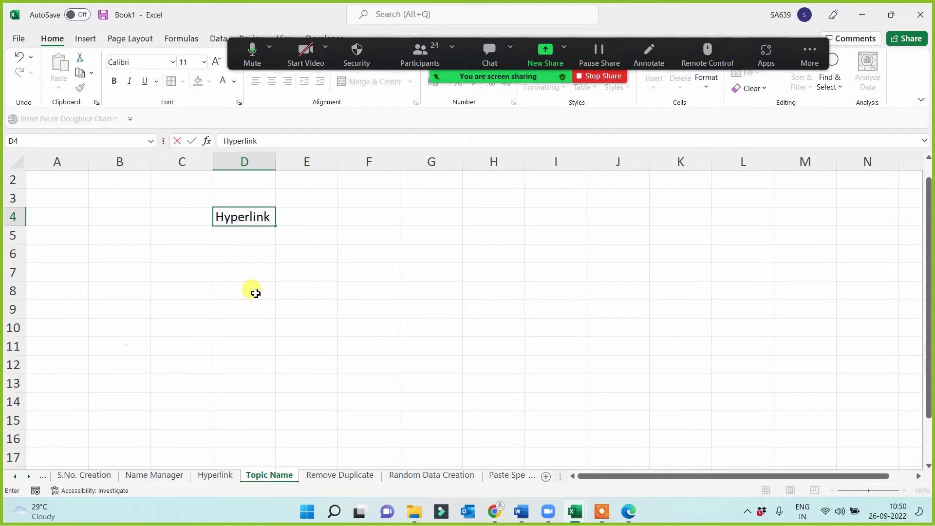
key("Return")
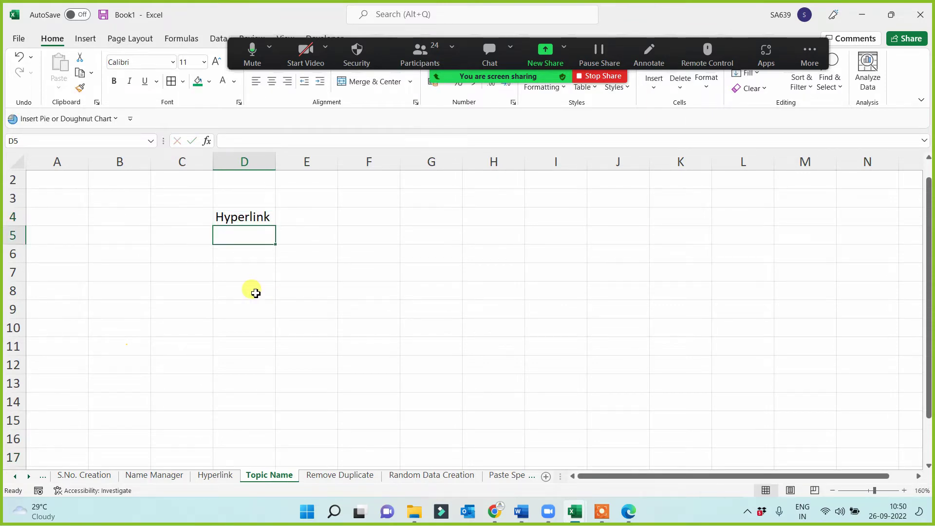
type("Name Manager")
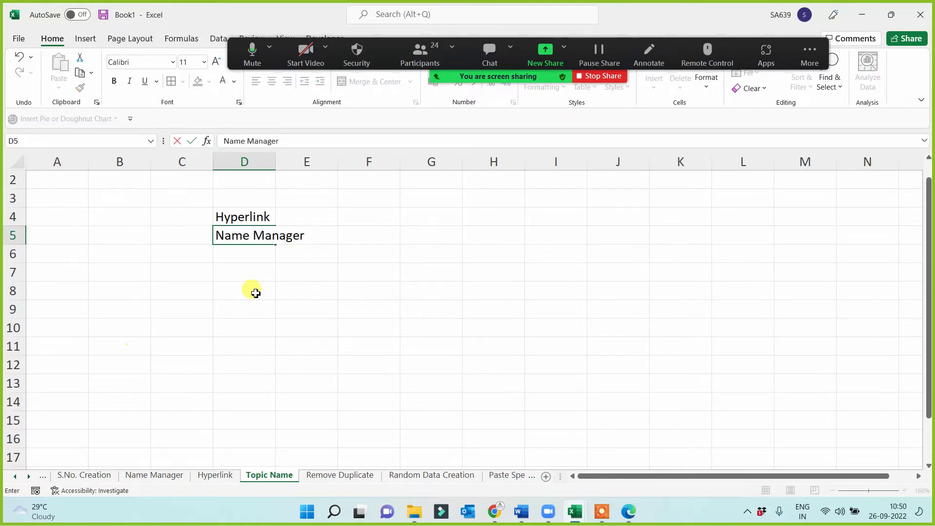
key("Return")
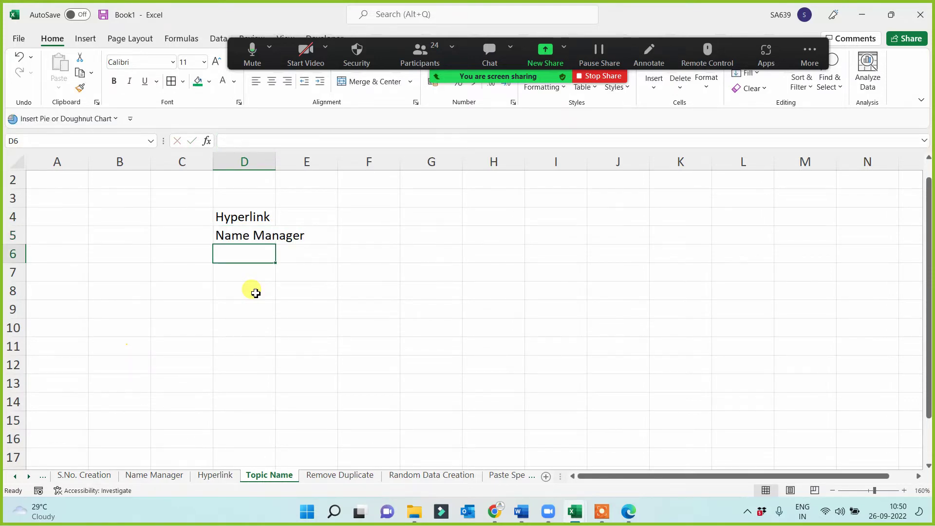
type("S.No. Creation")
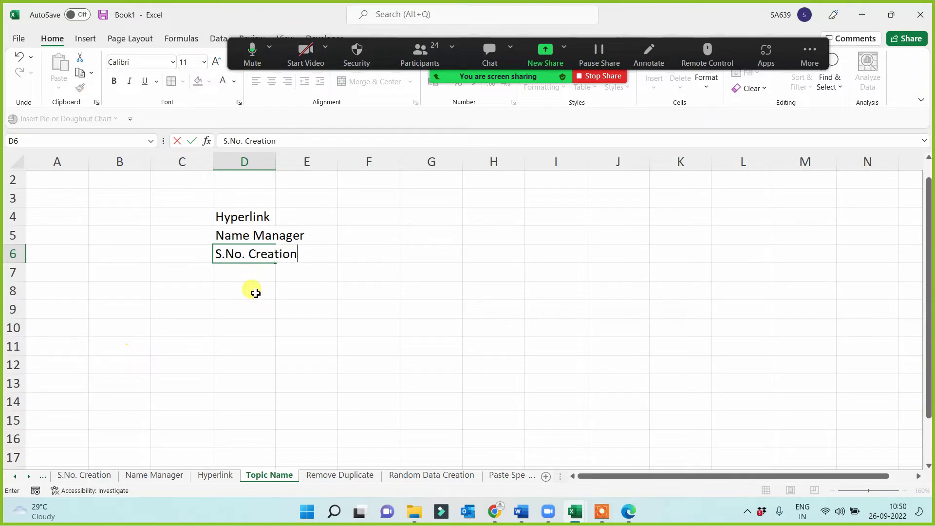
left_click(256, 292)
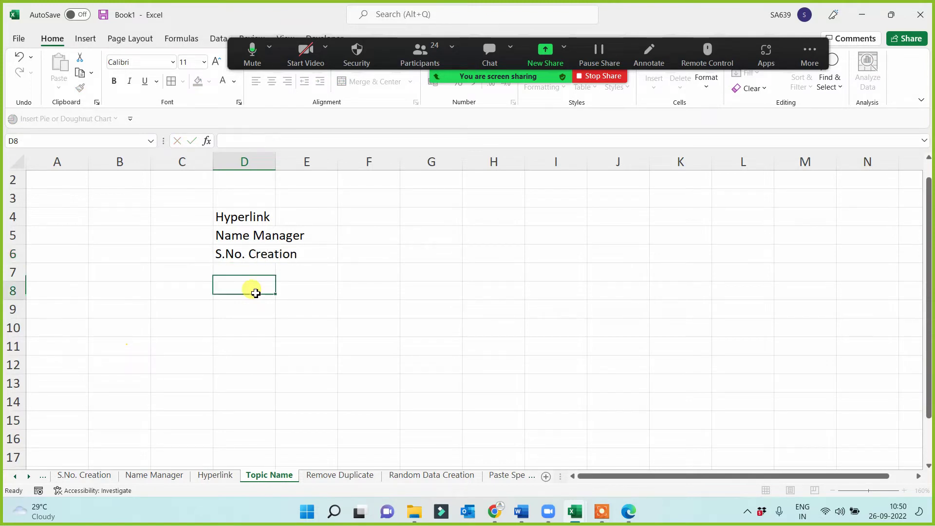
Continue the topic list with Paste Special, Random Data Creation and Remove duplicate in cells D7 to D9.
left_click(251, 271)
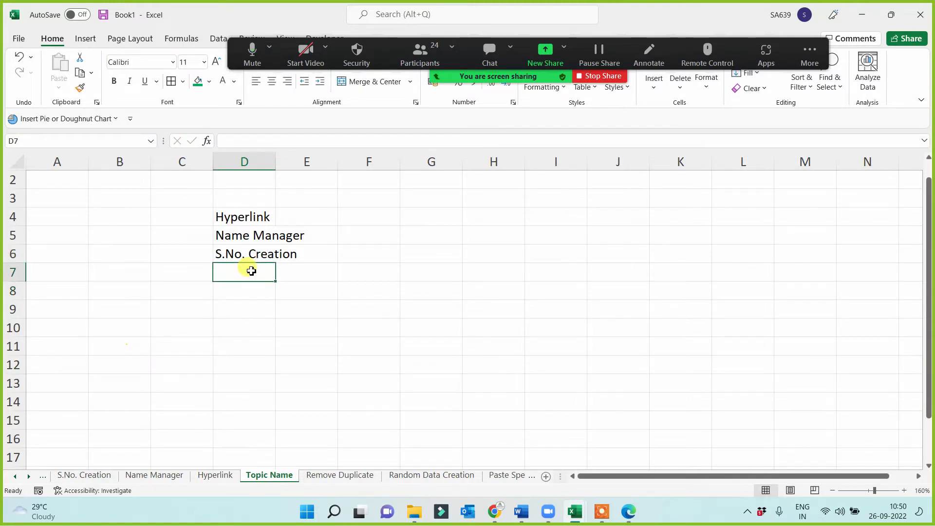
type("Paste Special")
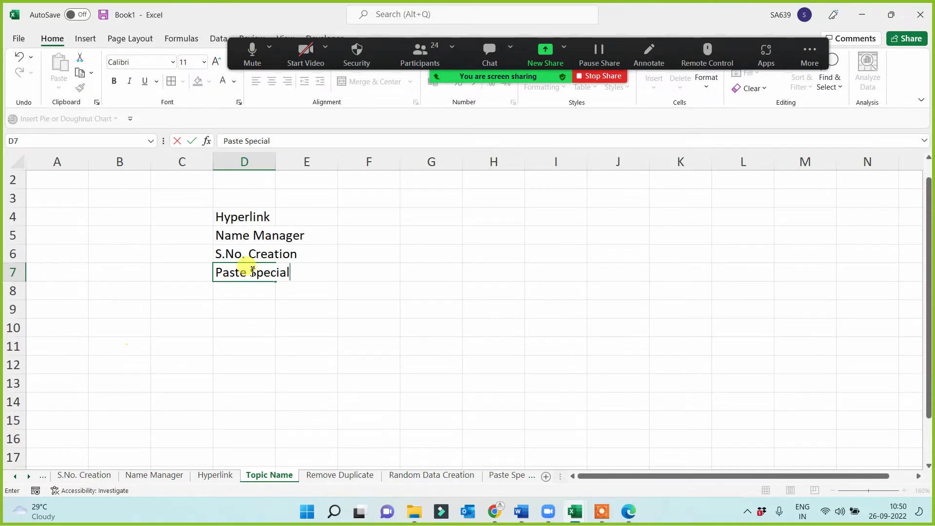
key("Return")
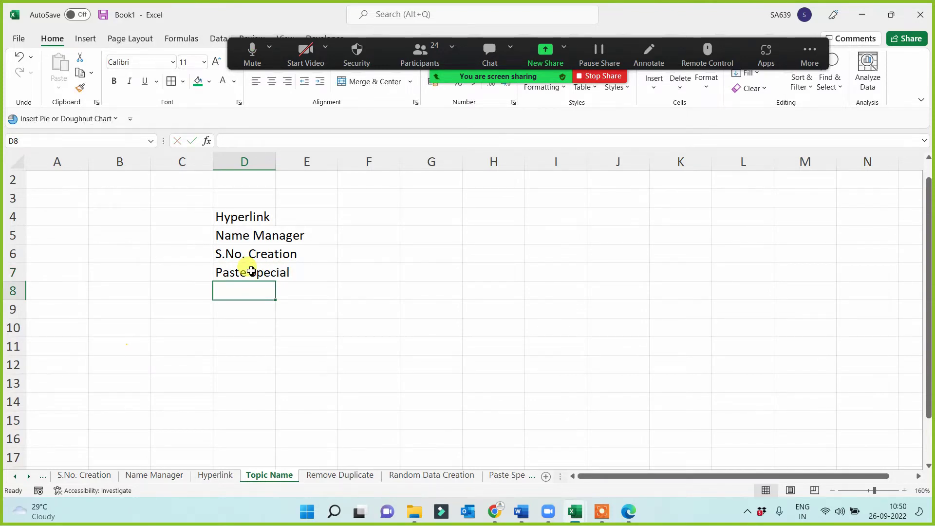
type("RAn")
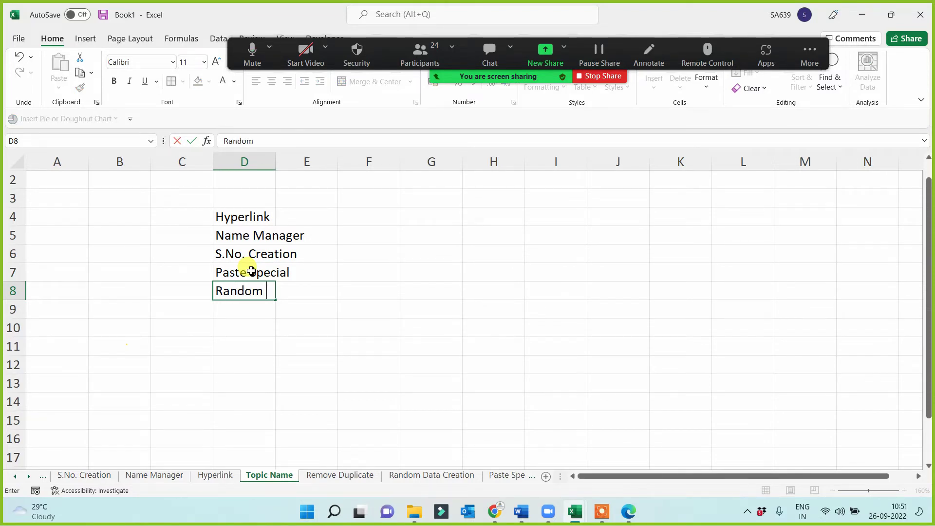
type("dom Data Creation")
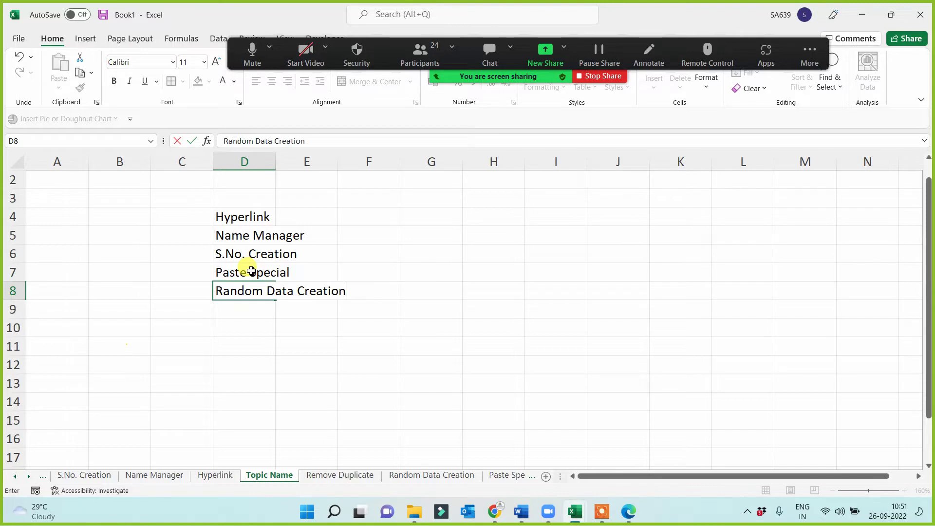
key("Return")
type("Re,mo")
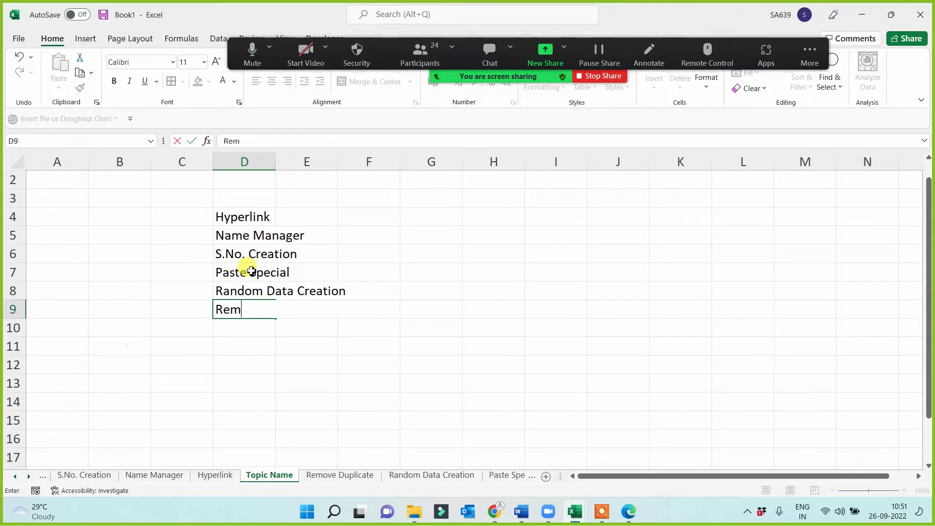
type("ve duplicate")
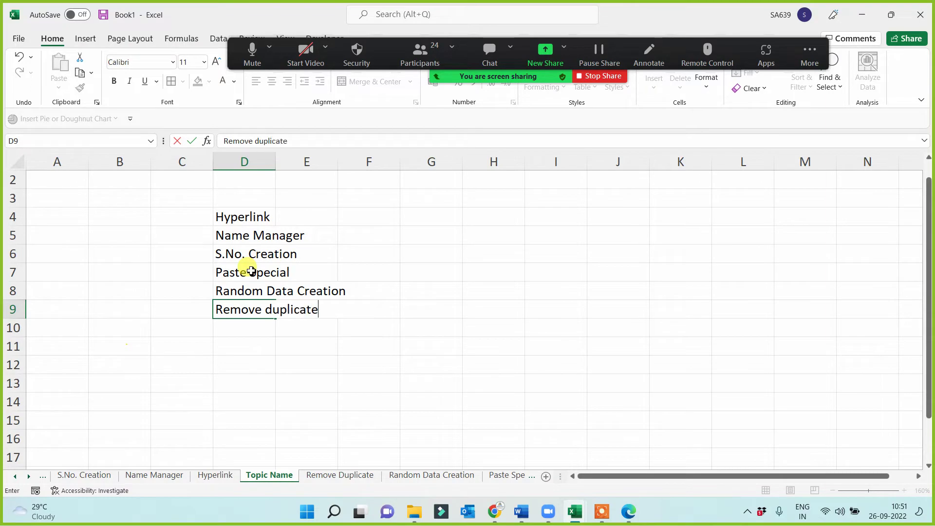
left_click(279, 326)
Widen column D so that the longest topic name fits inside it.
left_click_drag(236, 216, 244, 318)
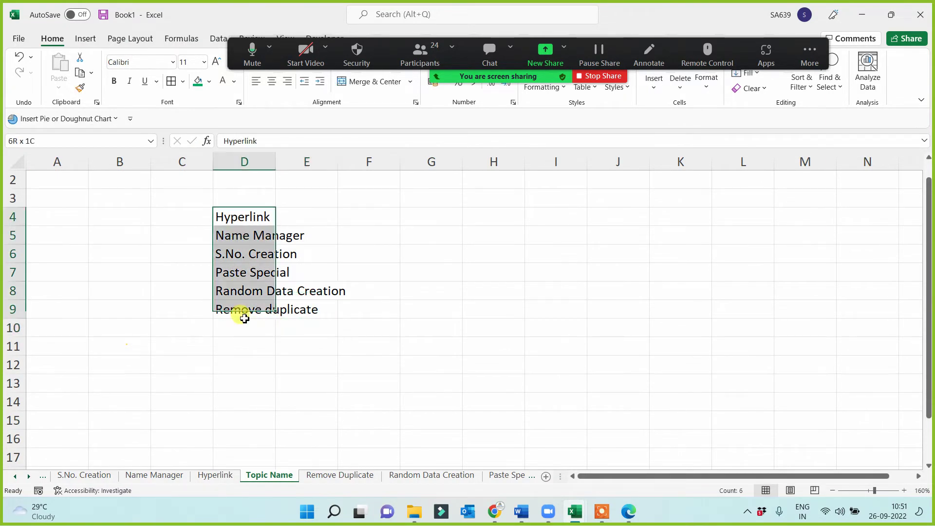
left_click(284, 363)
left_click_drag(250, 216, 254, 311)
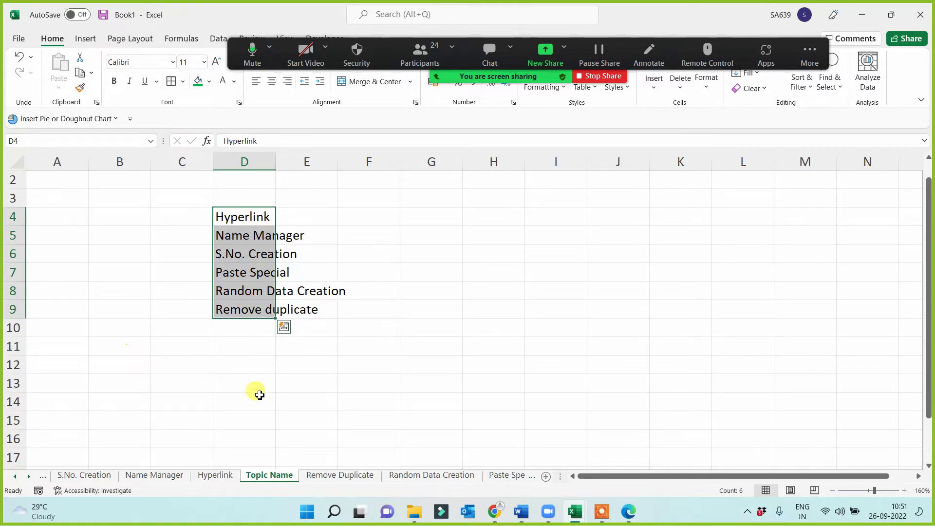
left_click(246, 379)
left_click_drag(279, 161, 352, 161)
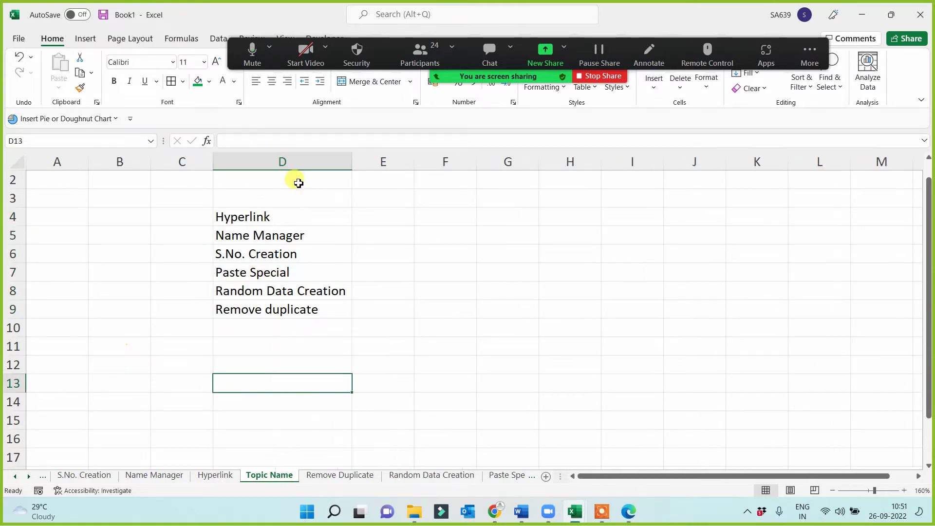
left_click(420, 235)
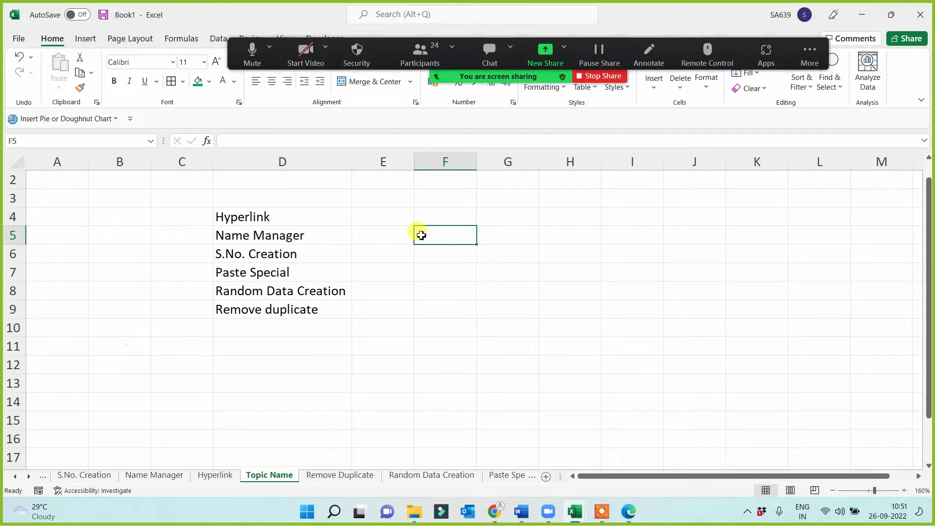
On the Topic Name sheet, link the Hyperlink topic in D4 to cell A1 of the Hyperlink sheet in this workbook.
left_click(214, 474)
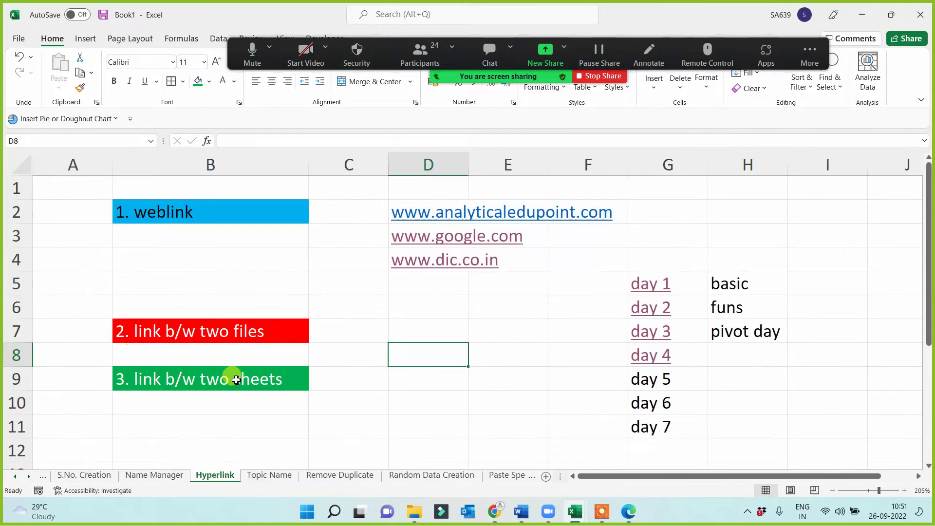
left_click(269, 476)
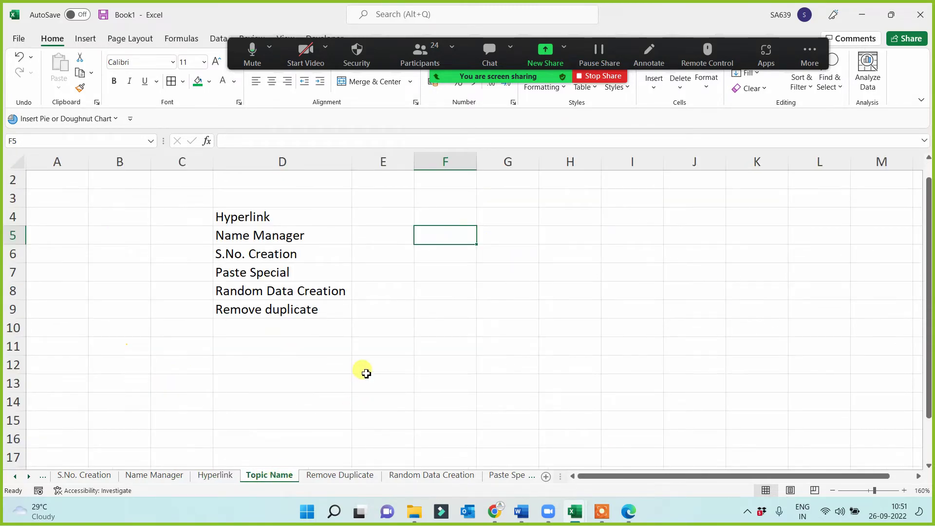
left_click(295, 216)
right_click(296, 217)
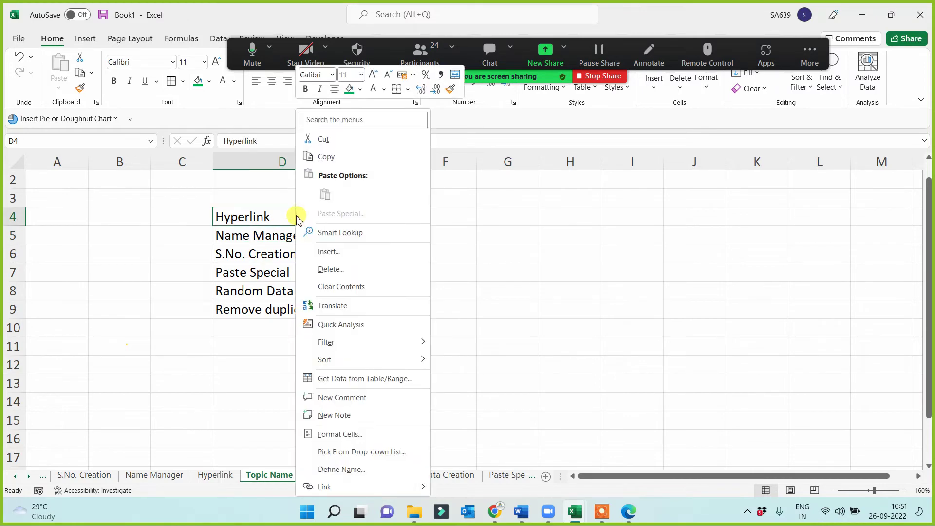
left_click(326, 486)
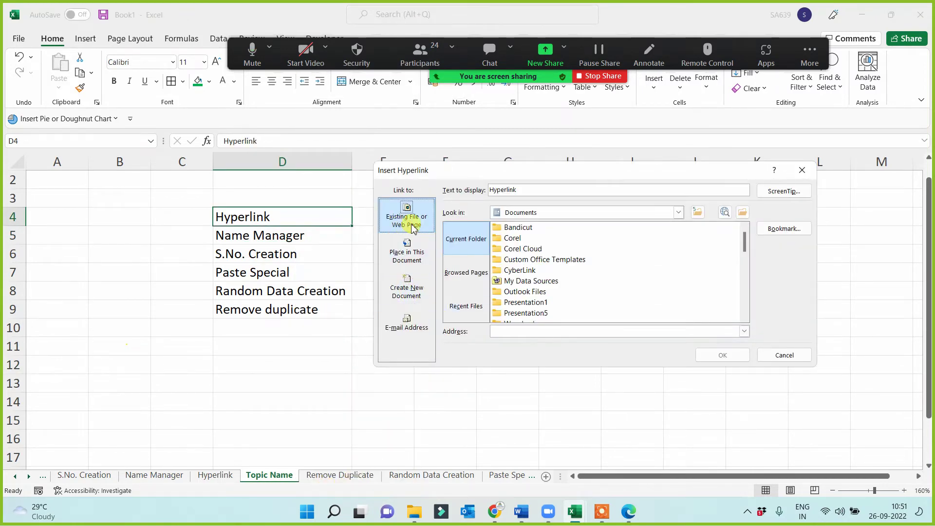
left_click(412, 260)
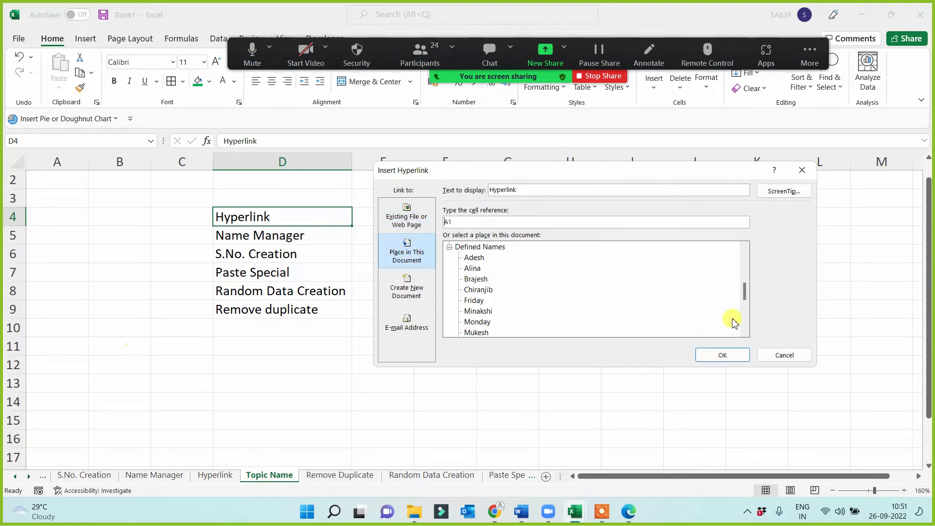
left_click_drag(745, 292, 744, 248)
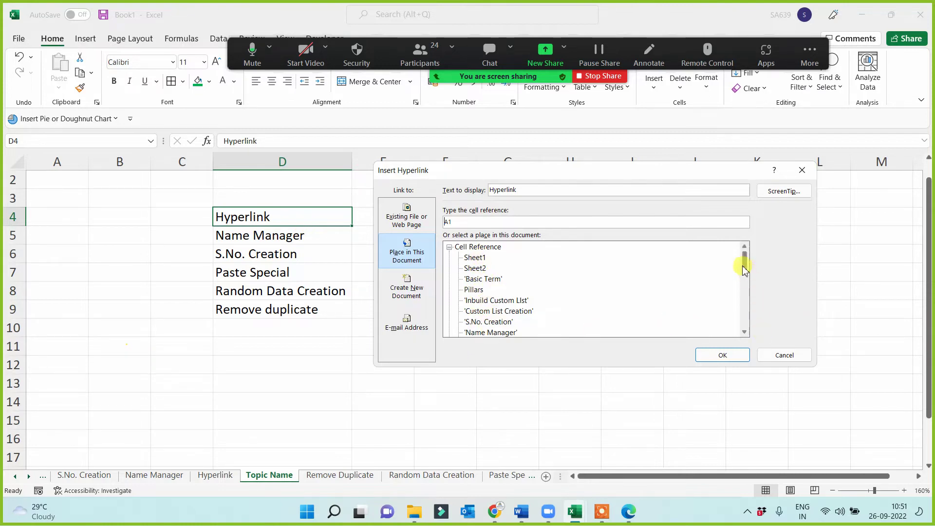
left_click_drag(744, 263, 744, 268)
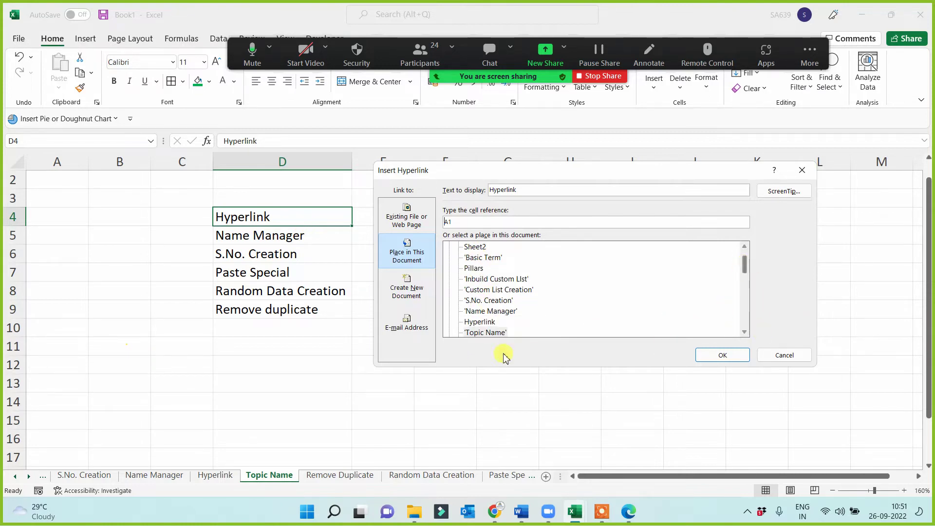
left_click(479, 322)
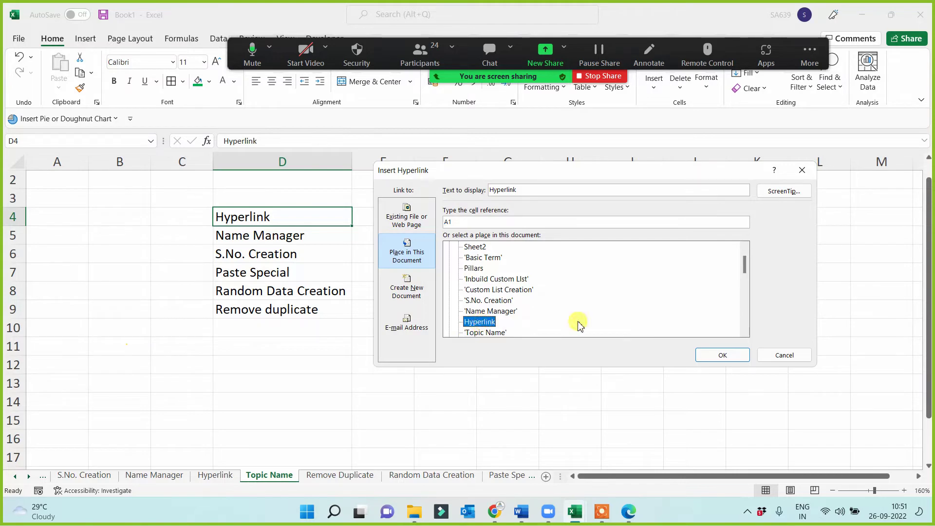
left_click(721, 355)
Link the Name Manager topic in D5 to cell A1 of the Name Manager sheet.
left_click(314, 241)
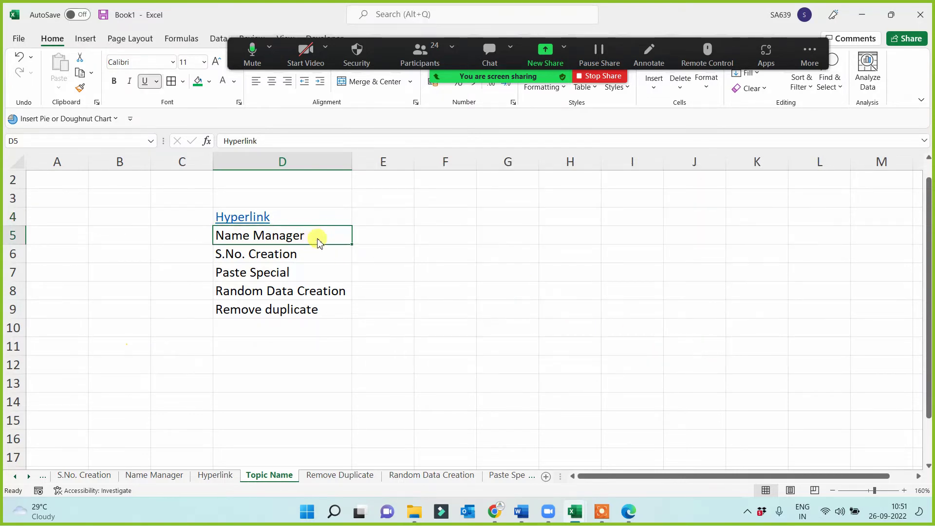
right_click(317, 240)
key("ctrl+k")
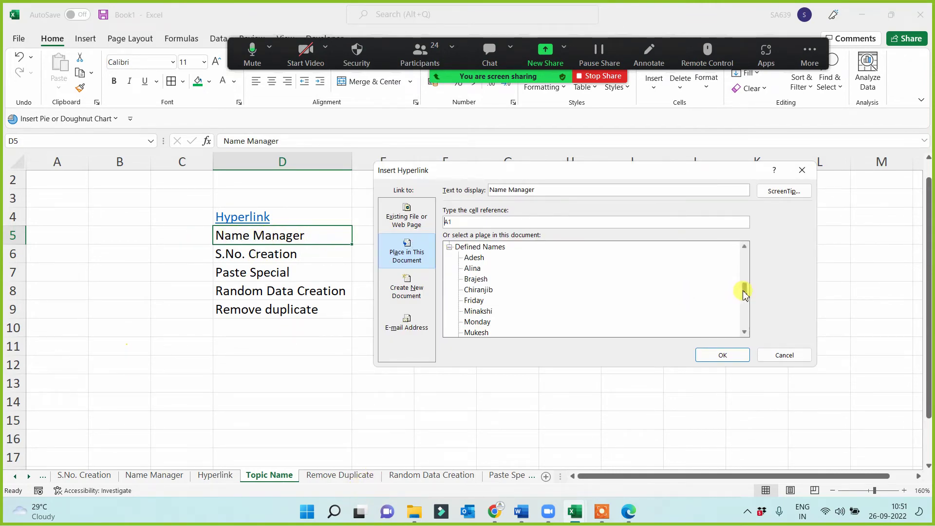
left_click_drag(743, 292, 744, 280)
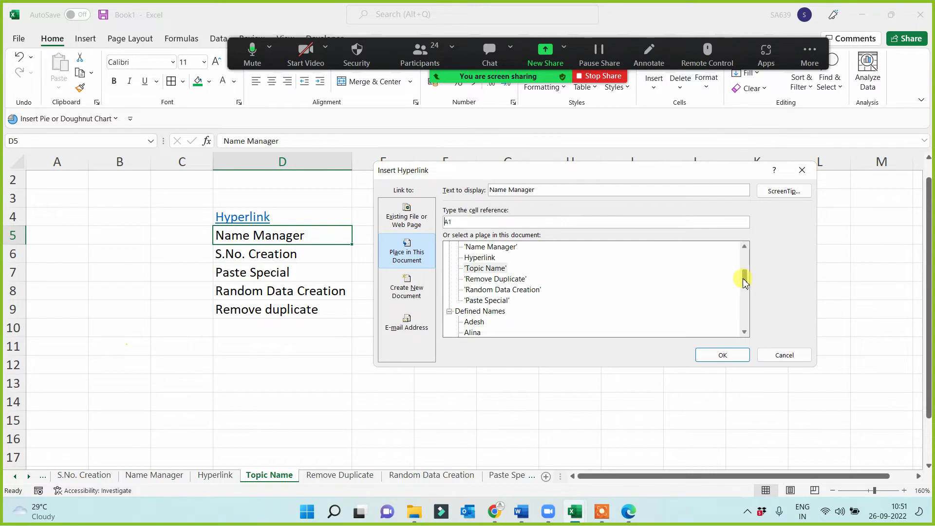
left_click_drag(745, 283, 742, 268)
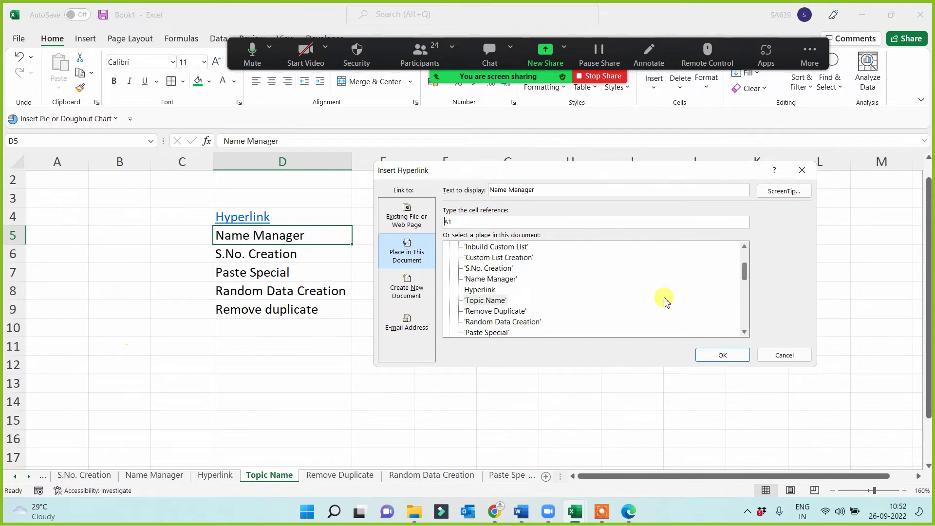
left_click(501, 280)
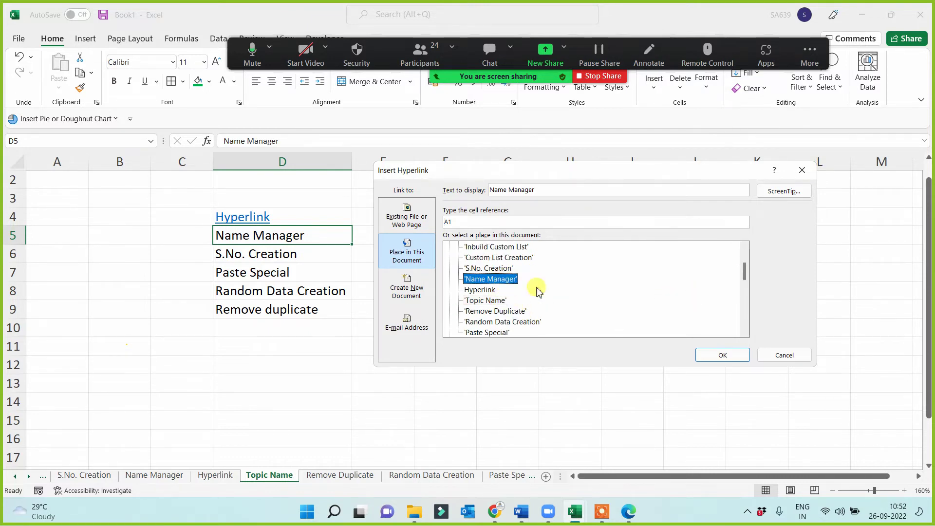
left_click(722, 354)
Link the S.No. Creation topic in D6 to cell A1 of the S.No. Creation sheet.
right_click(299, 254)
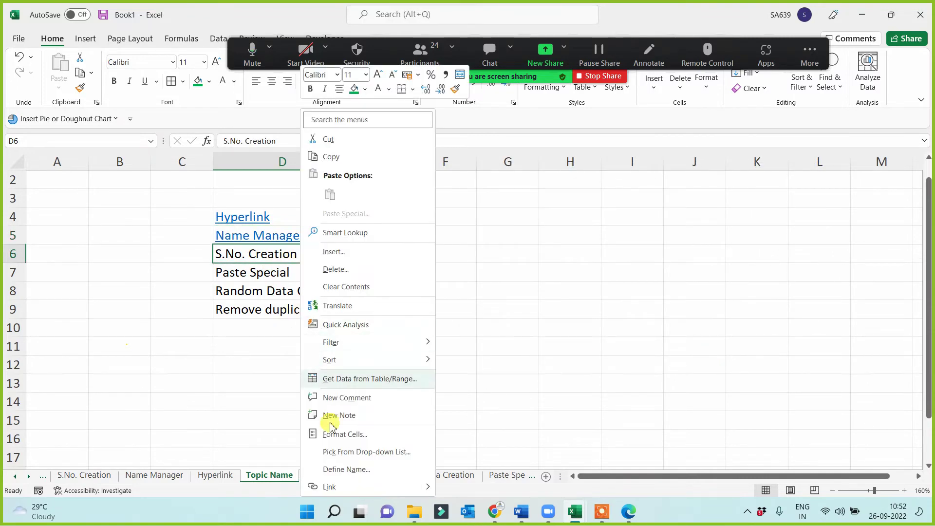
left_click(341, 488)
scroll(617, 310, "up", 5)
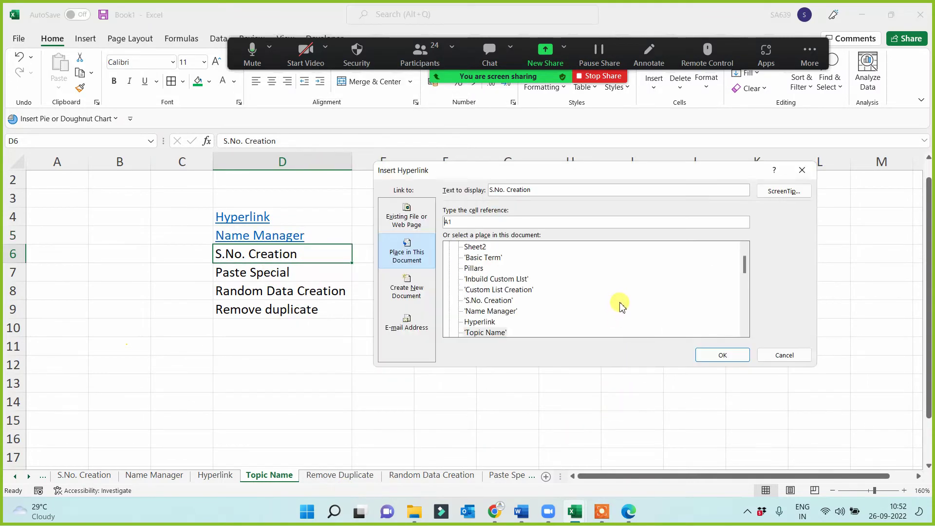
left_click(497, 322)
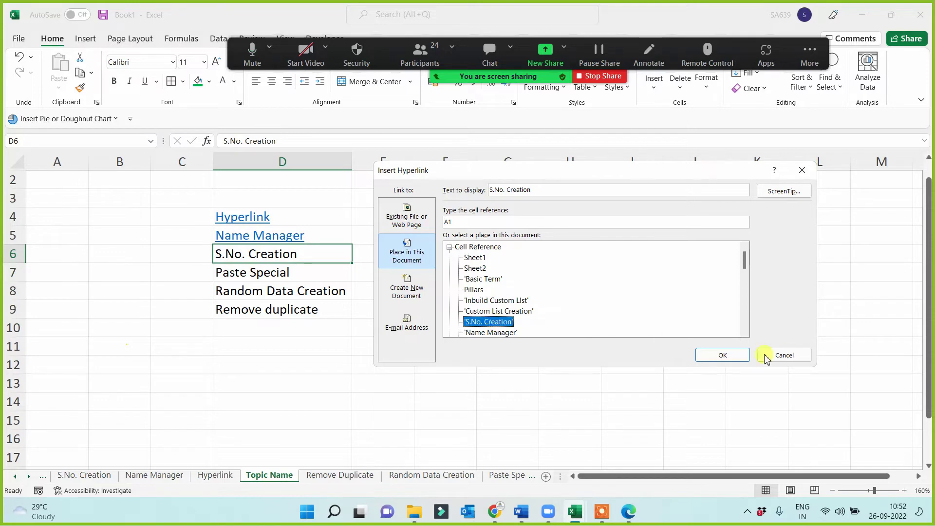
left_click(730, 357)
Link the Paste Special topic in D7 to cell A1 of the Paste Special sheet.
left_click(258, 270)
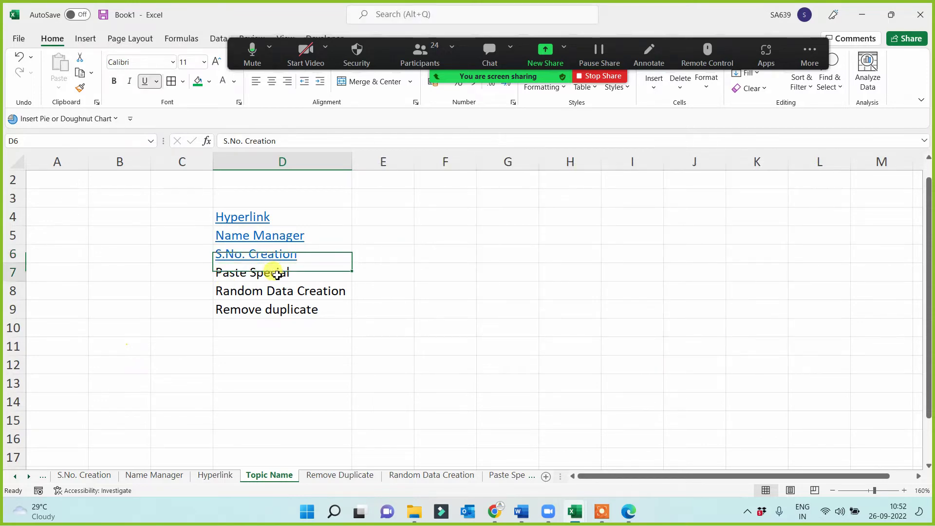
right_click(273, 272)
left_click(292, 487)
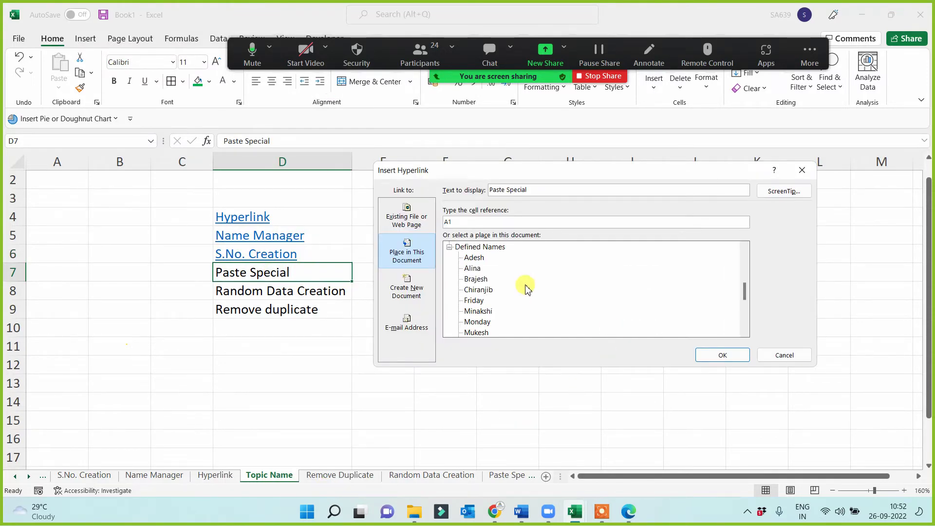
scroll(525, 287, "up", 4)
scroll(523, 316, "down", 1)
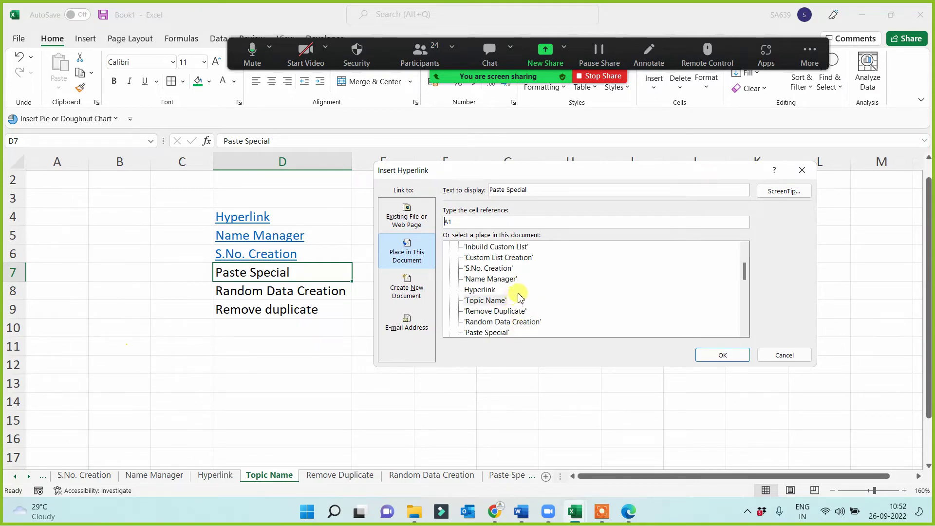
left_click(487, 332)
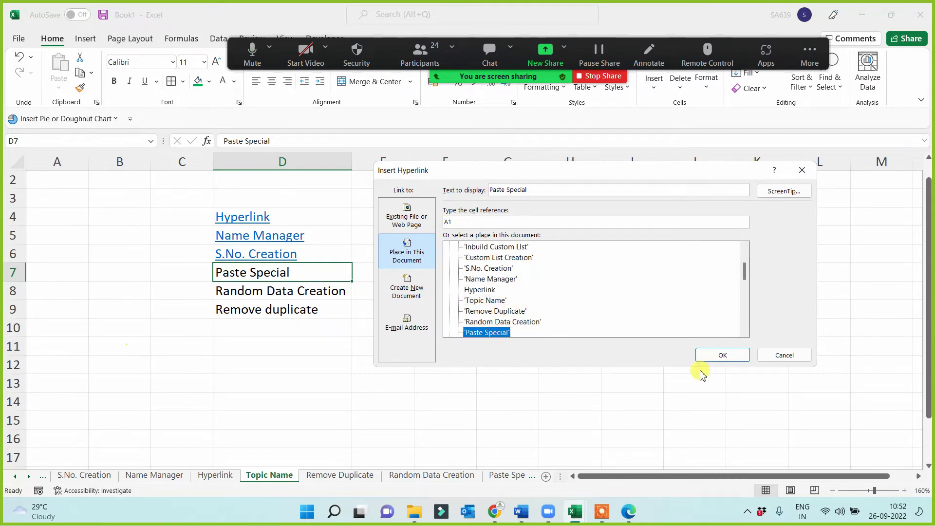
left_click(722, 355)
Link the Random Data Creation topic in D8 to cell A1 of the Random Data Creation sheet.
right_click(331, 291)
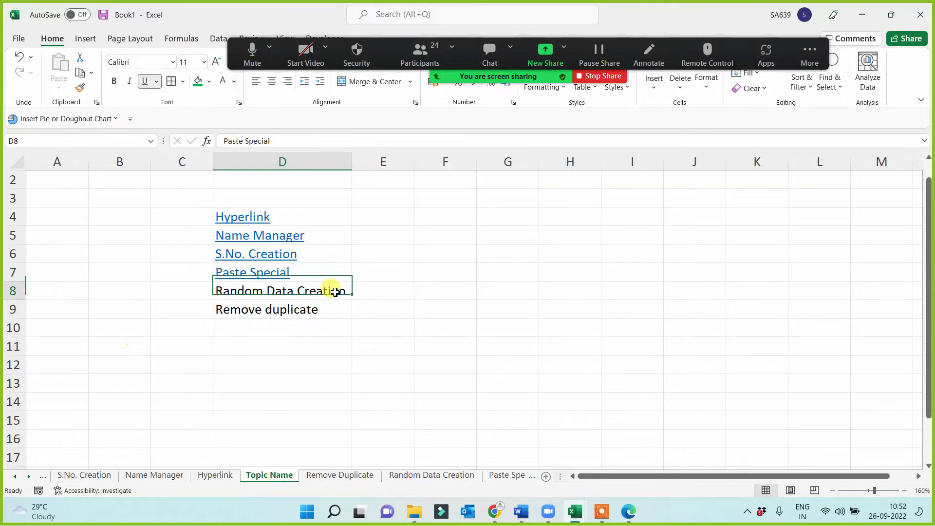
left_click(368, 486)
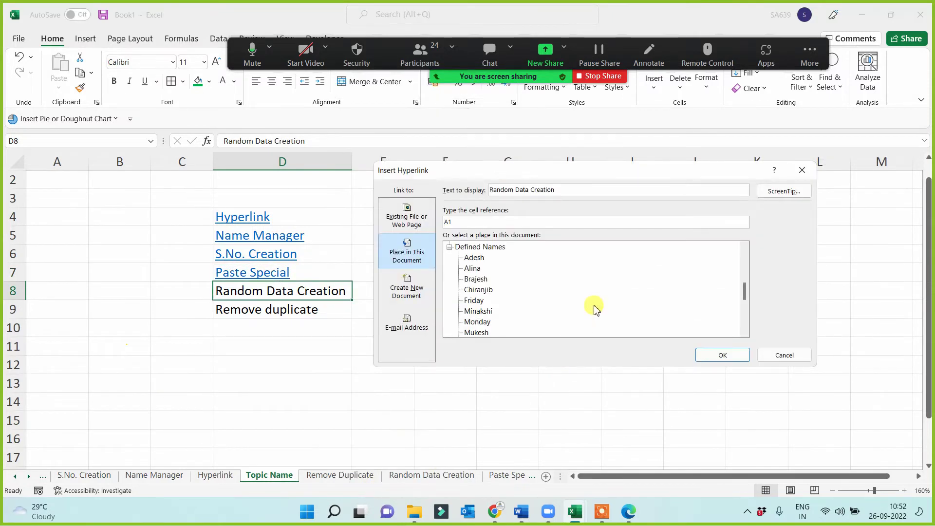
scroll(595, 309, "down", 5)
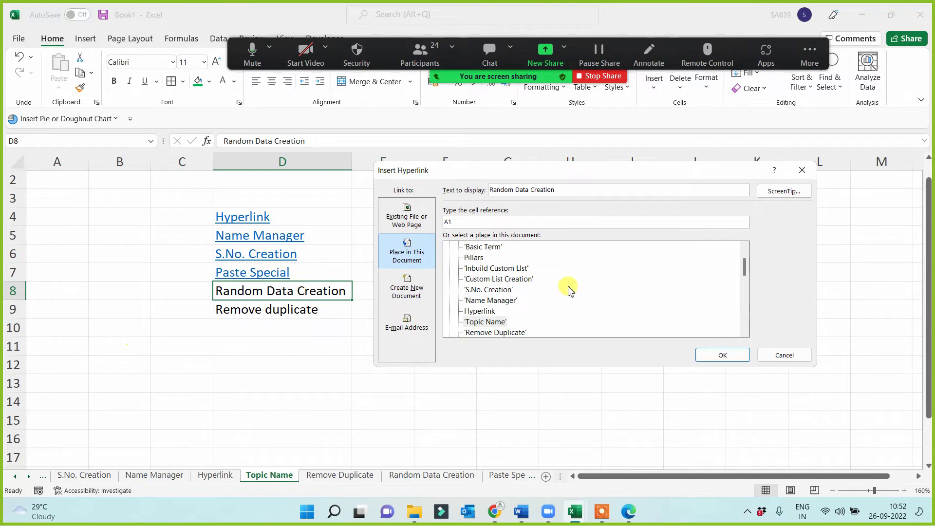
scroll(568, 291, "down", 1)
left_click(513, 311)
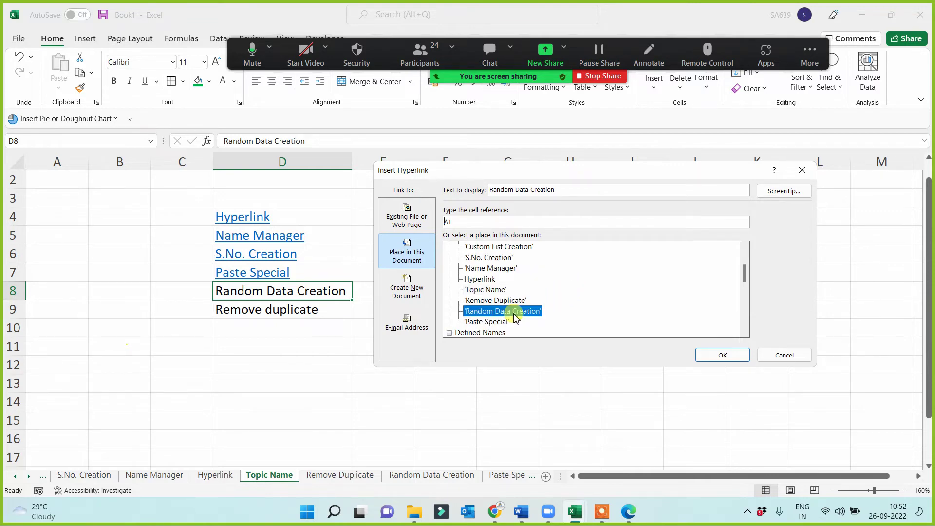
left_click(711, 354)
Link the Remove duplicate topic in D9 to cell A1 of the Remove Duplicate sheet.
left_click(325, 308)
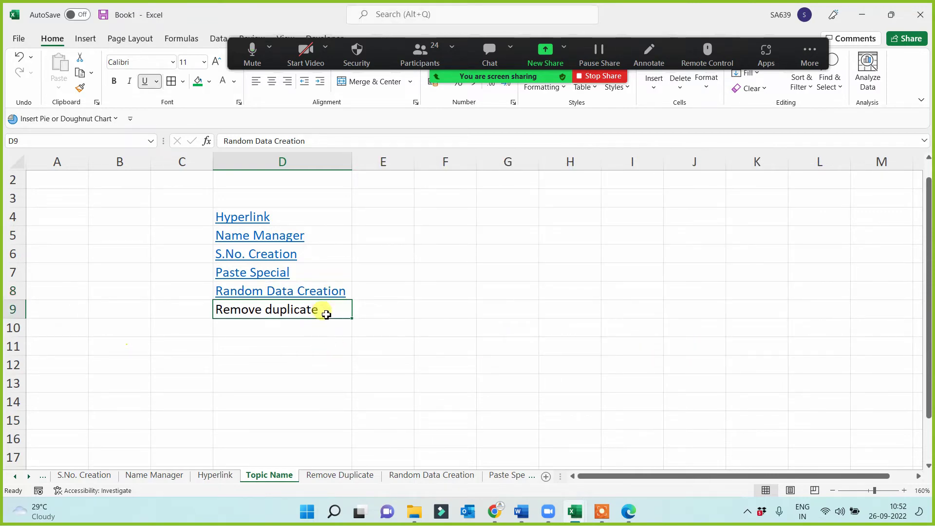
right_click(326, 309)
left_click(420, 483)
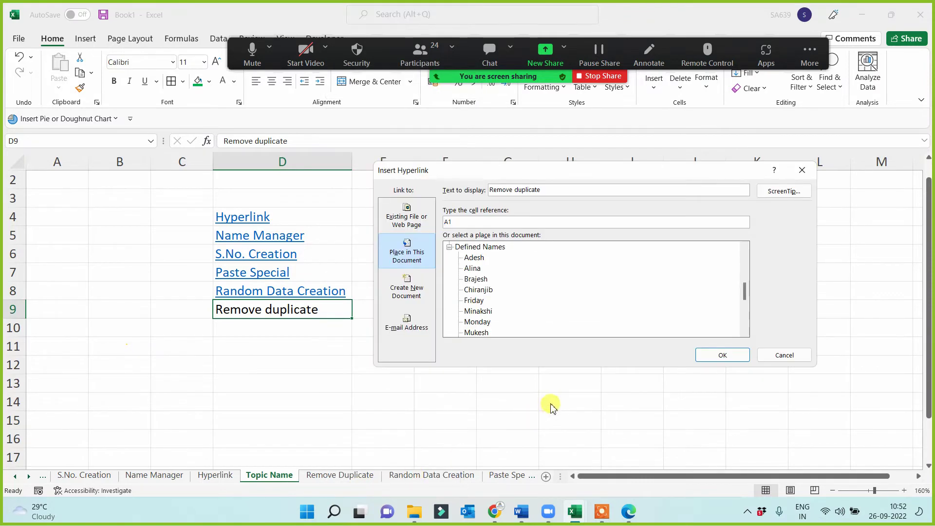
scroll(544, 318, "up", 4)
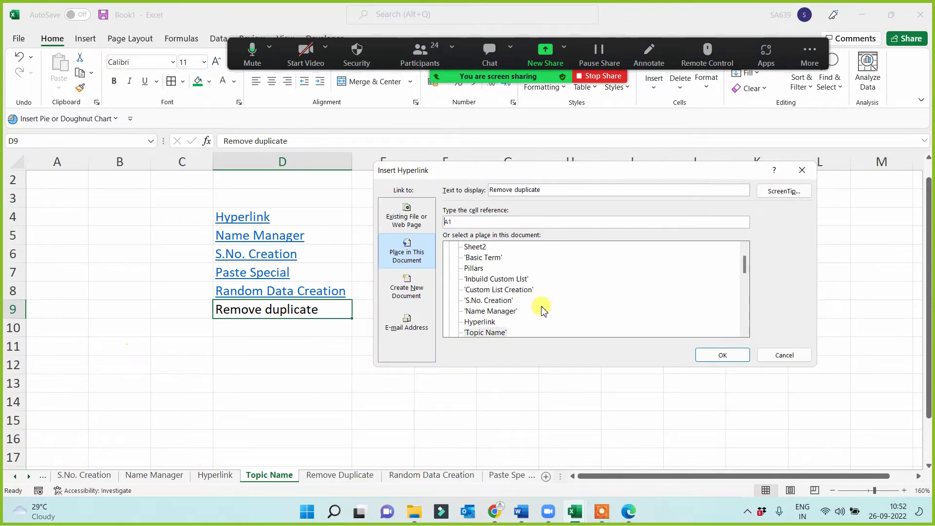
scroll(544, 310, "down", 1)
left_click(499, 311)
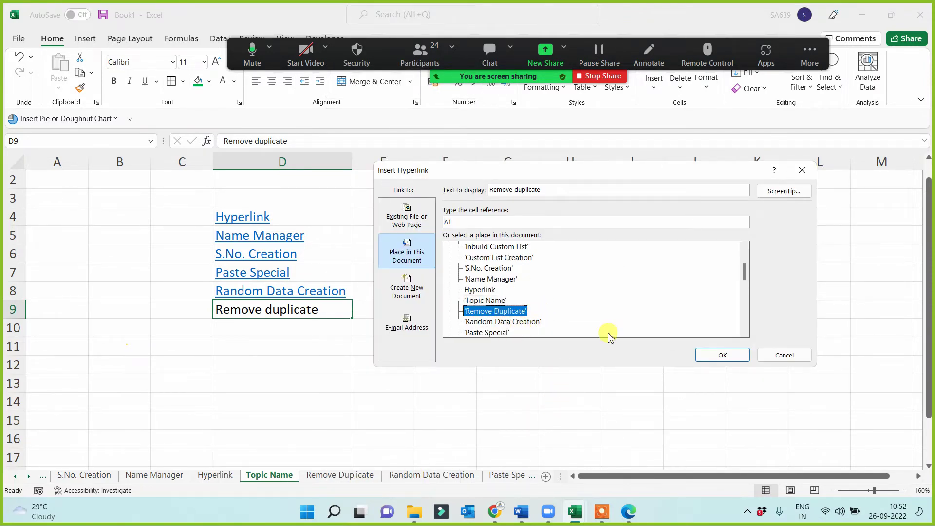
left_click(722, 355)
left_click(412, 350)
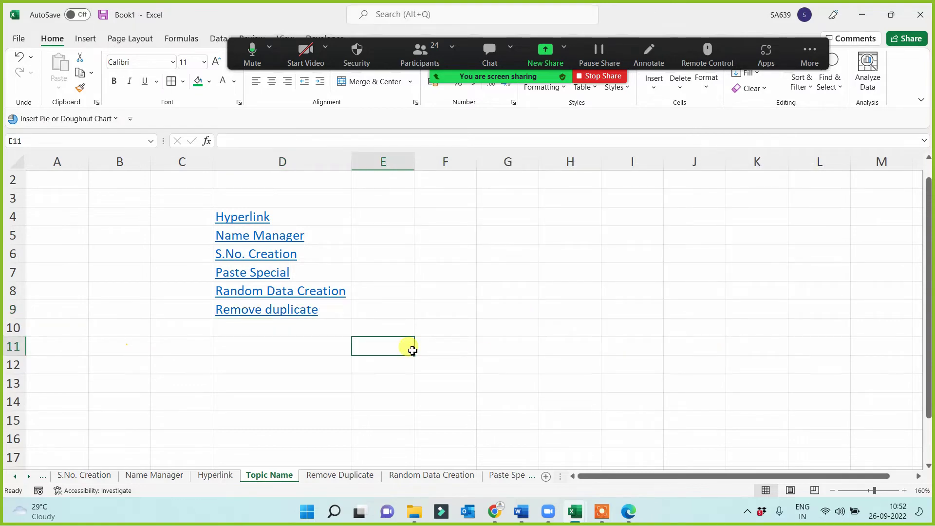
left_click(316, 375)
left_click(288, 179)
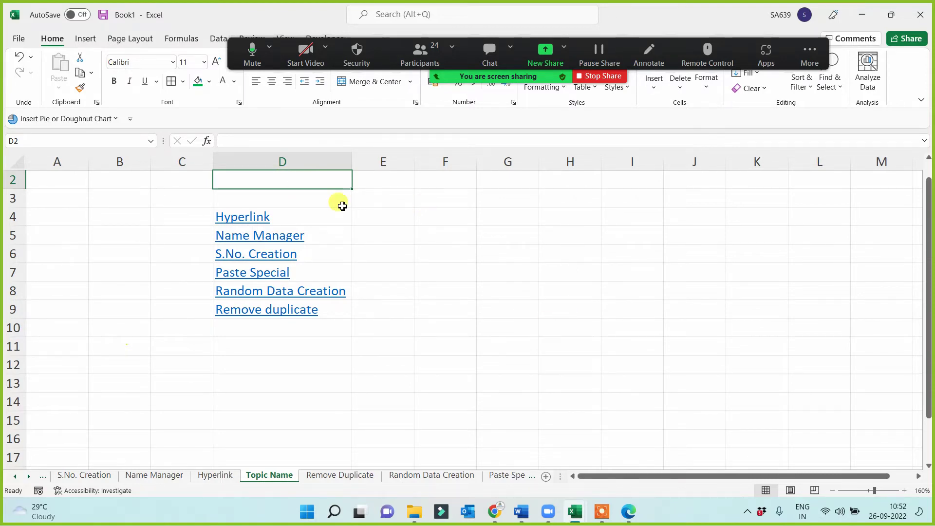
Test the Name Manager and Paste Special links in the topic list, returning to the Topic Name sheet in between.
left_click(246, 235)
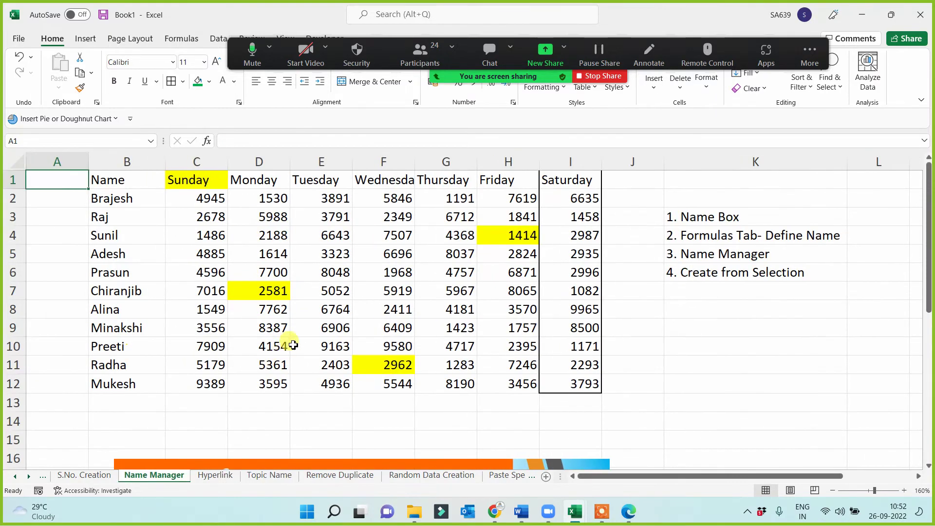
scroll(292, 346, "down", 5)
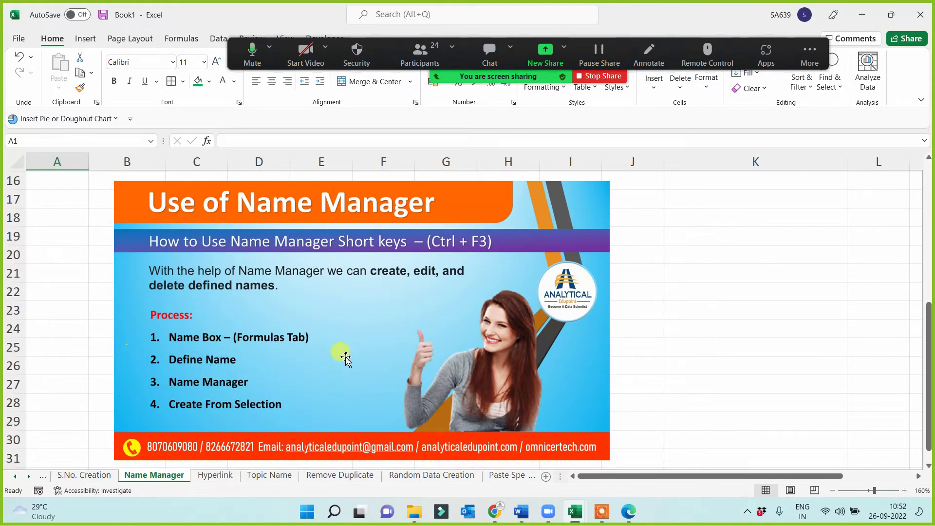
scroll(345, 358, "up", 5)
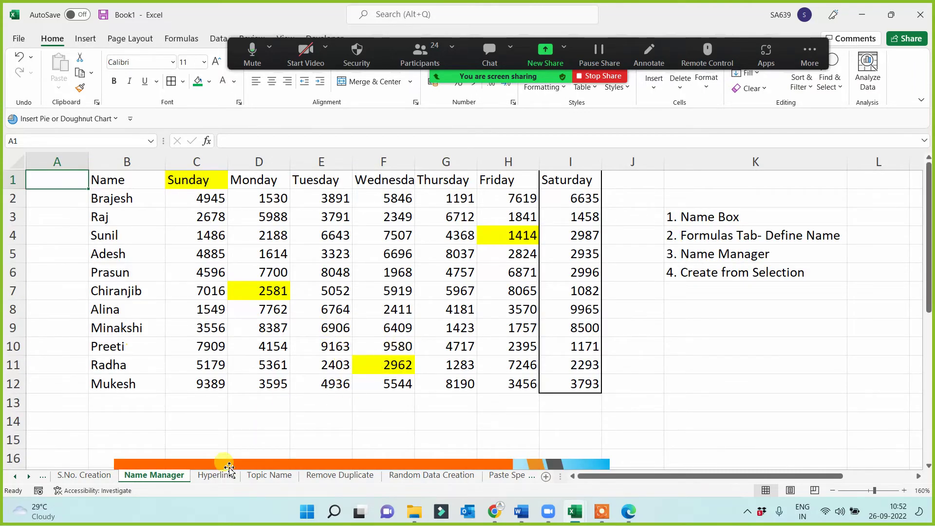
left_click(262, 476)
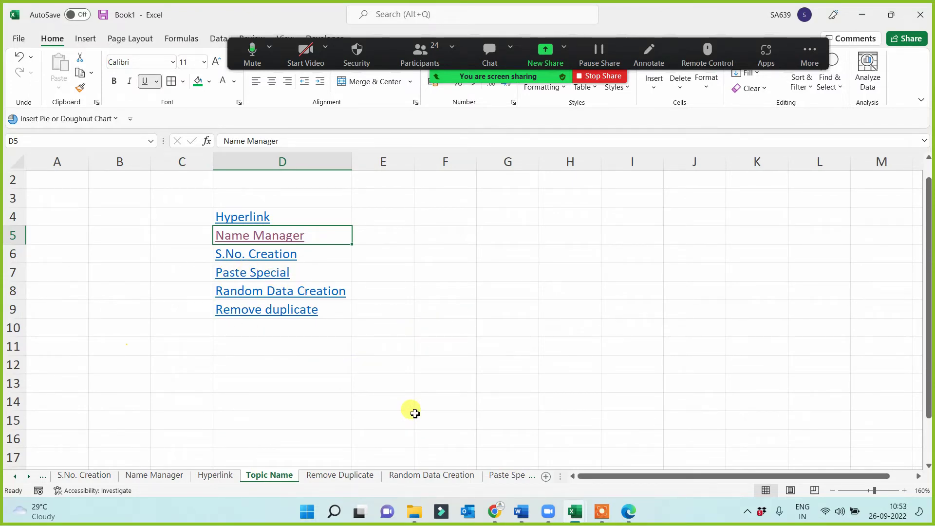
left_click(256, 273)
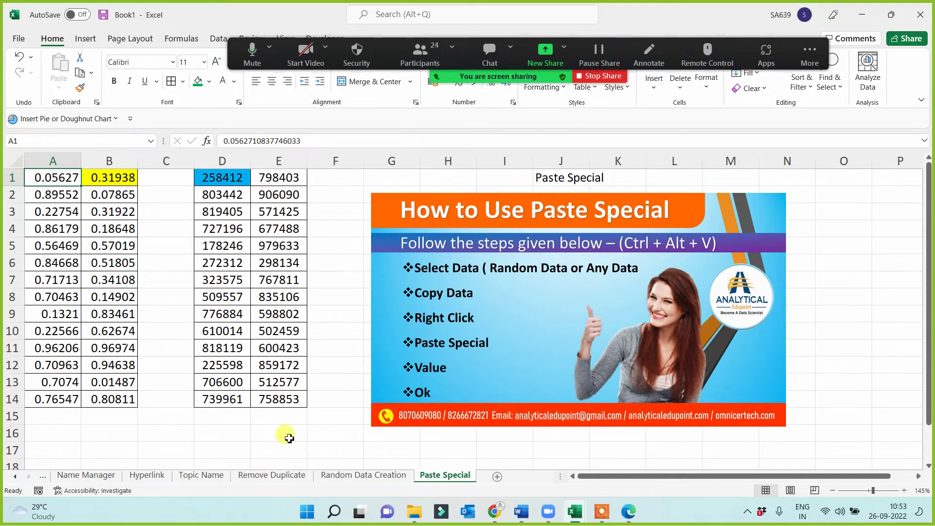
Test the Remove duplicate and S.No. Creation links in the topic list, returning to the Topic Name sheet after each.
left_click(197, 476)
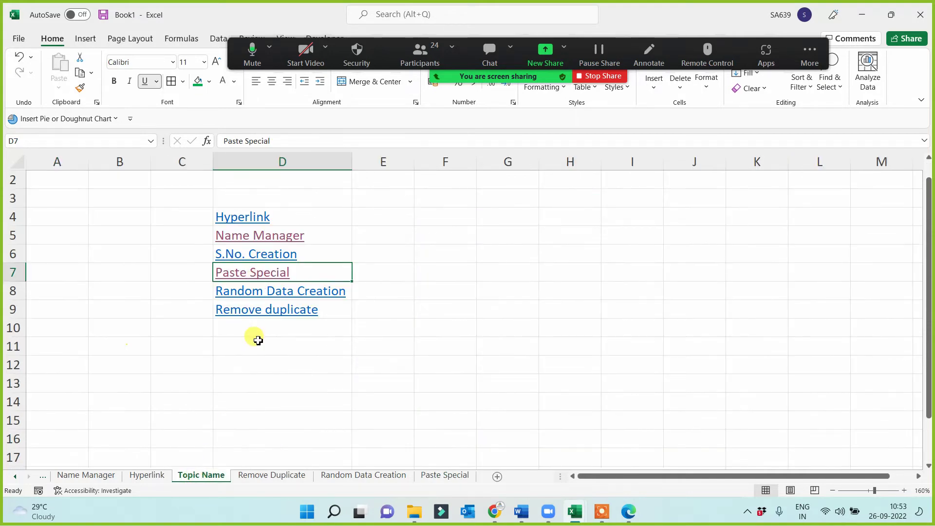
left_click(247, 312)
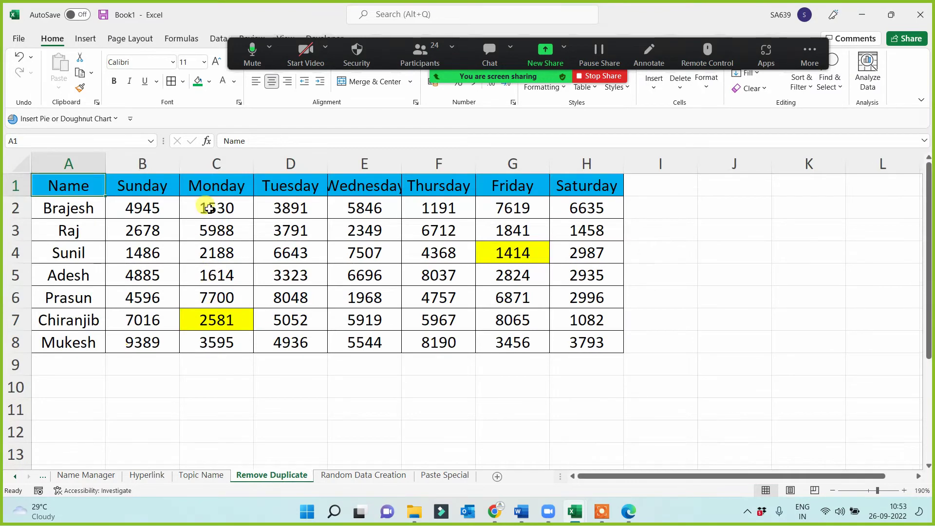
scroll(306, 386, "down", 2)
scroll(310, 389, "up", 2)
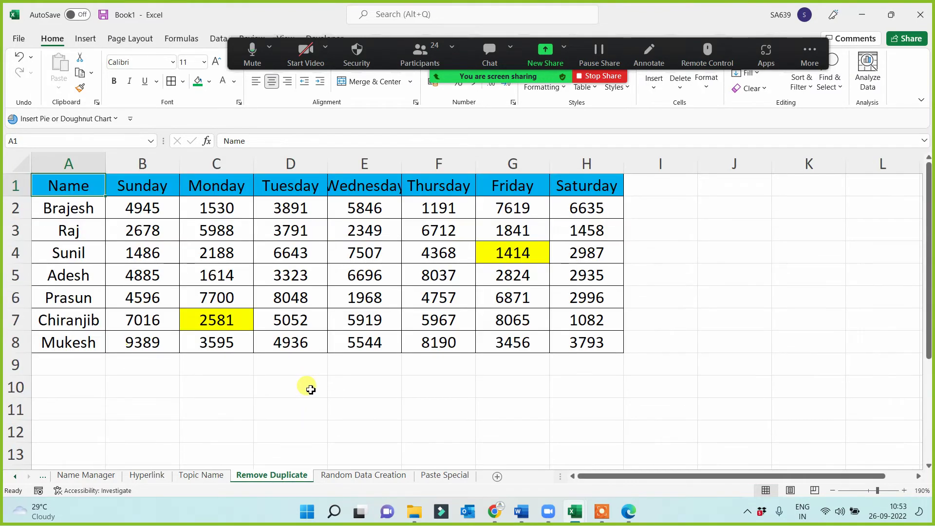
left_click(209, 477)
left_click(246, 252)
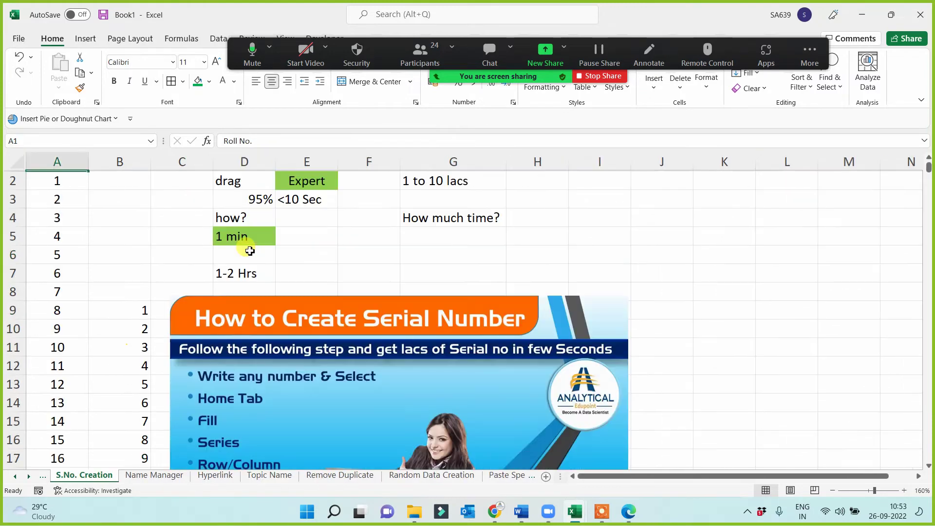
scroll(173, 273, "down", 3)
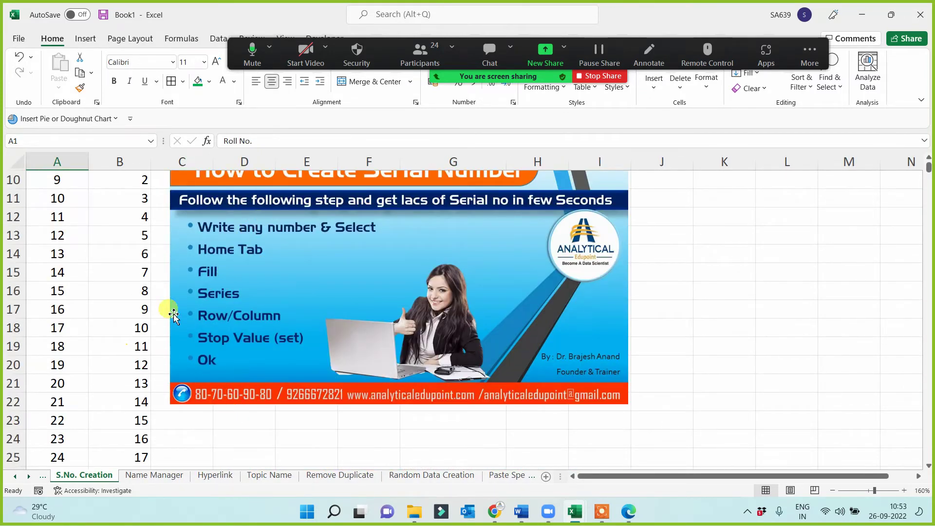
scroll(278, 297, "up", 3)
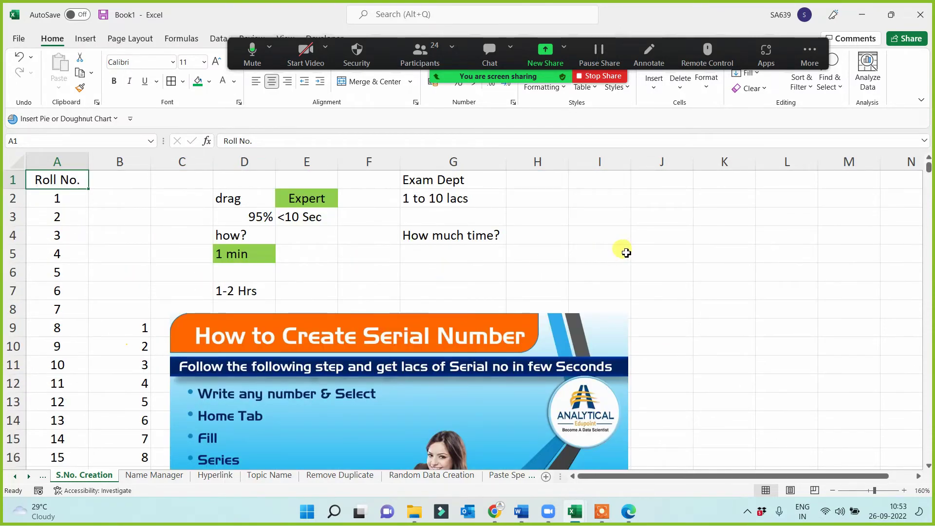
left_click(215, 476)
left_click(258, 476)
Enter the label Reverse Hyperlink in cell G4 of the Topic Name sheet.
left_click(434, 359)
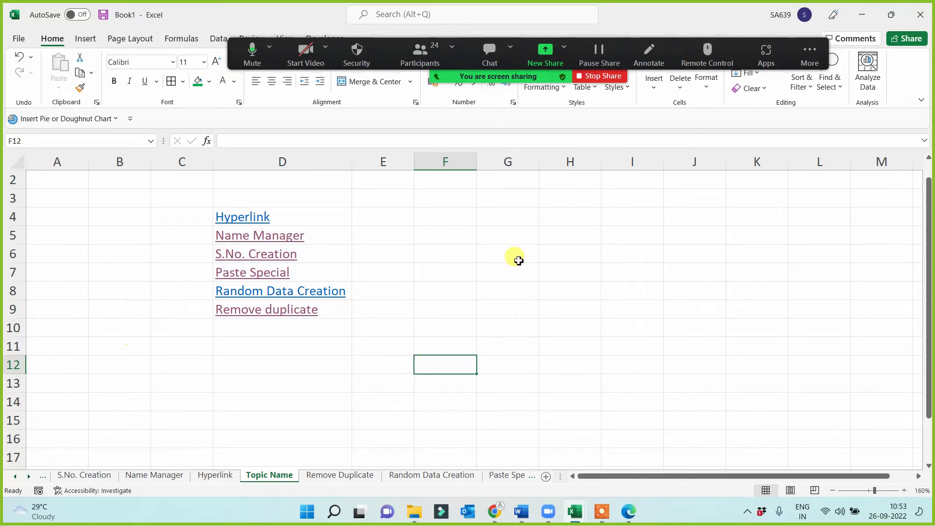
left_click(501, 219)
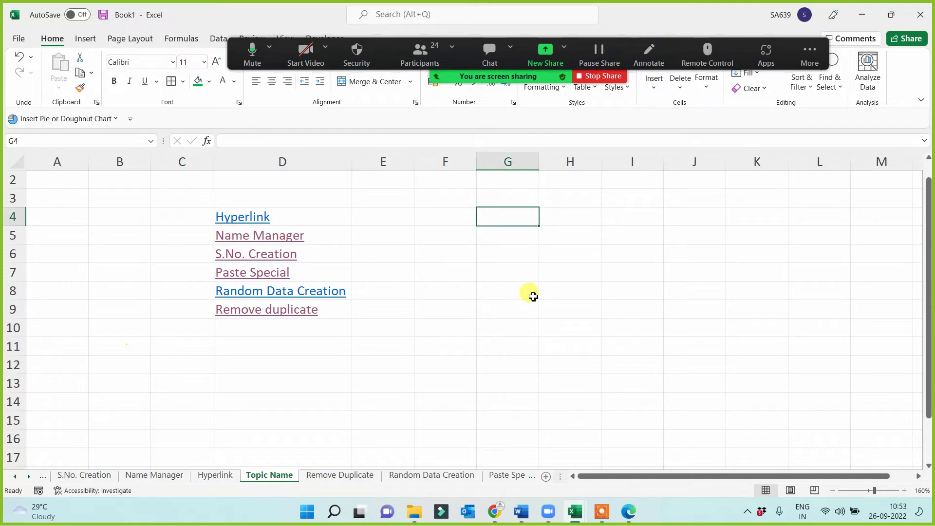
type("Reve")
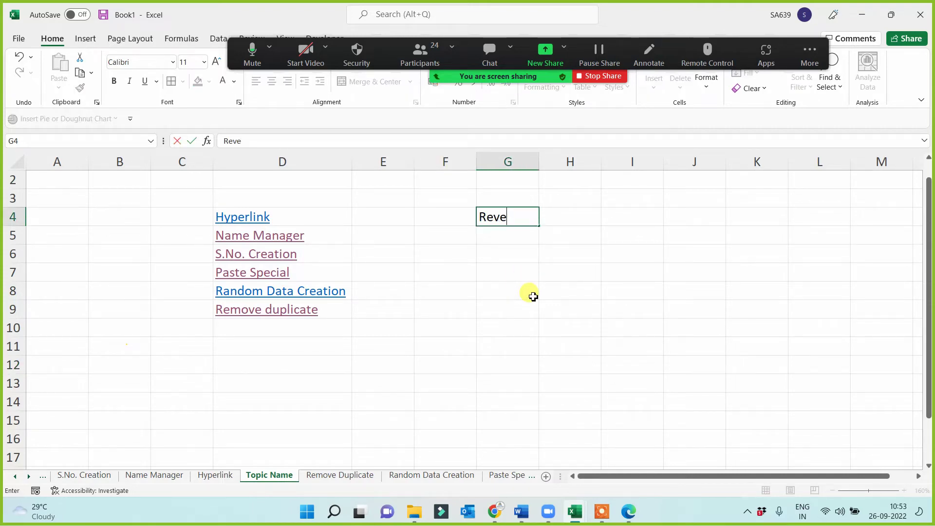
type("rse Hyperlink")
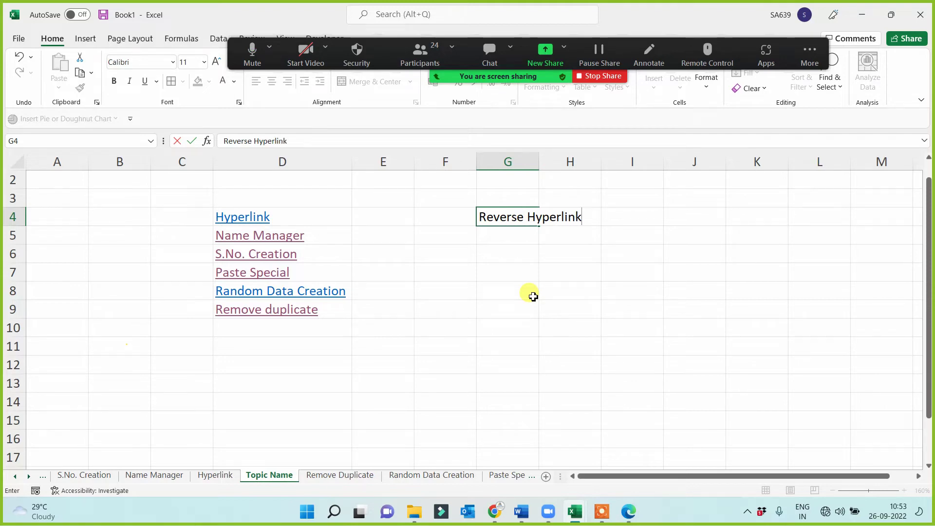
left_click(533, 297)
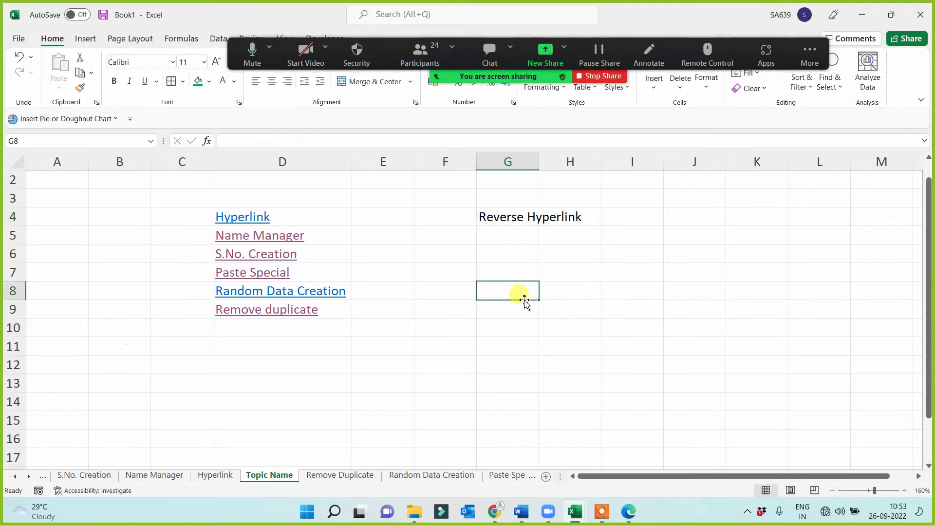
Open the Hyperlink sheet through its topic link and enter Jump to Topic in cell B4.
left_click(255, 222)
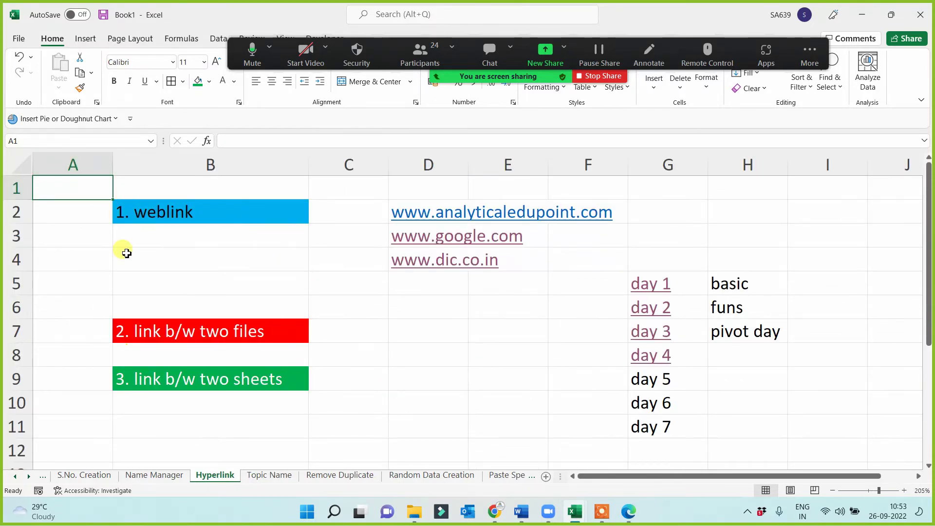
left_click(433, 338)
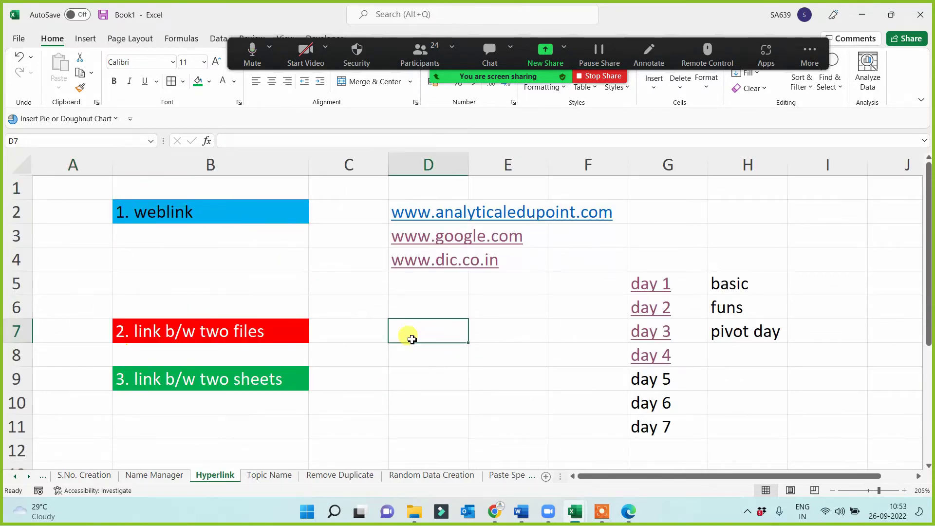
left_click(189, 264)
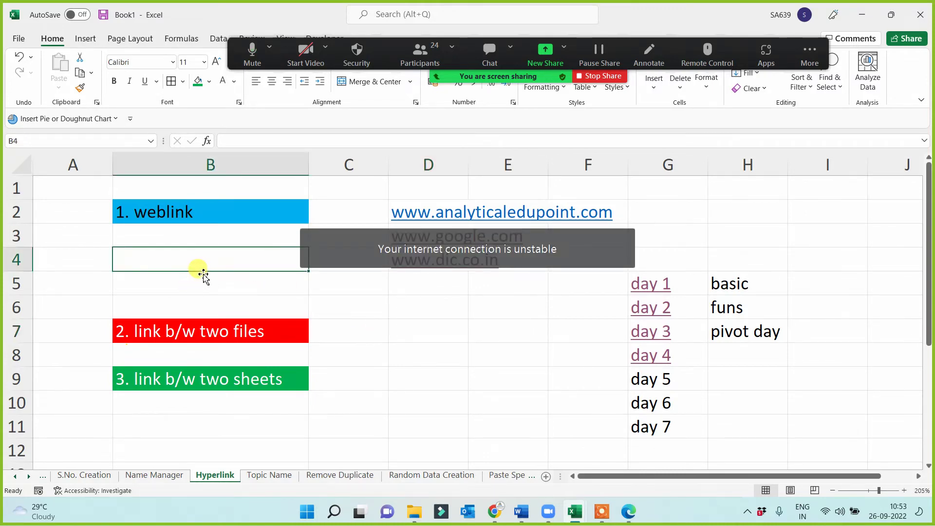
type("Jump to Top")
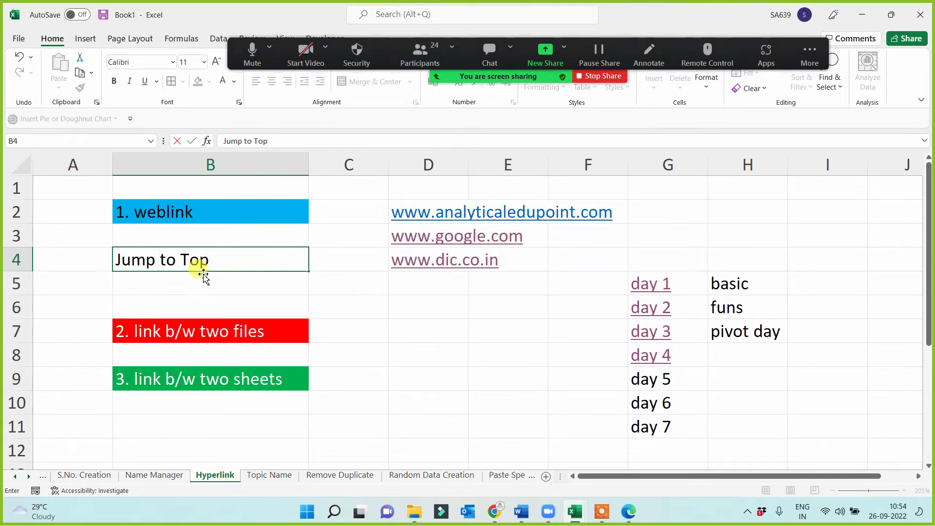
type("ic")
left_click(340, 298)
Format the Jump to Topic cell B4 with a green fill and white font.
left_click(219, 265)
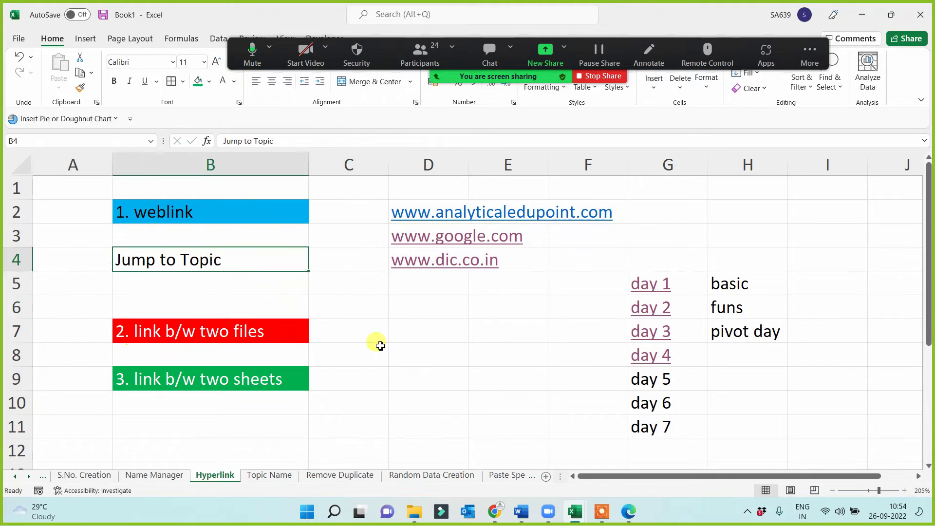
left_click(200, 85)
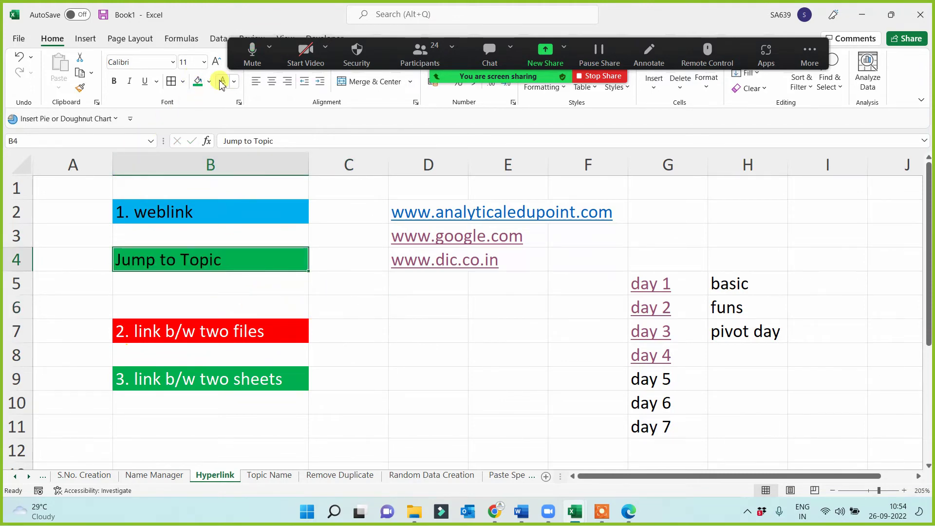
left_click(385, 339)
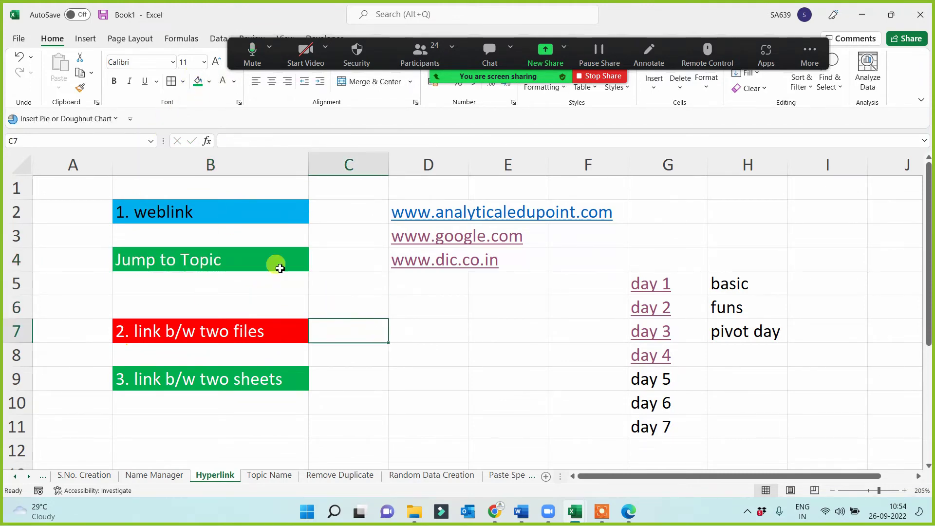
Link the Jump to Topic text in B4 to cell A1 of the Topic Name sheet.
right_click(242, 259)
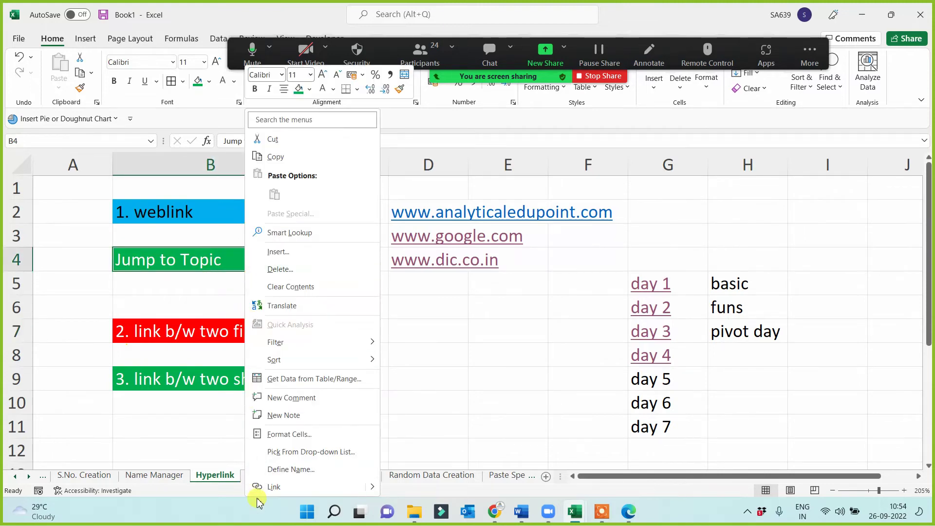
left_click(272, 486)
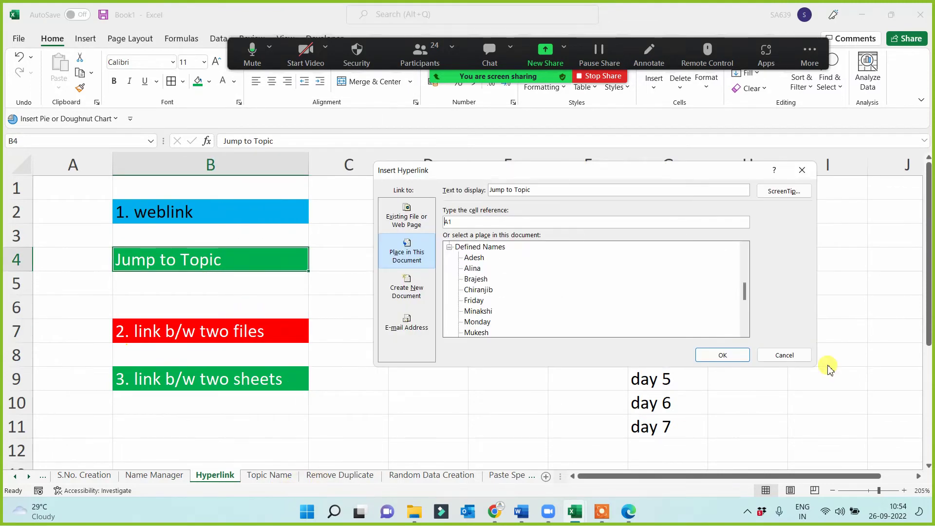
left_click_drag(745, 294, 741, 250)
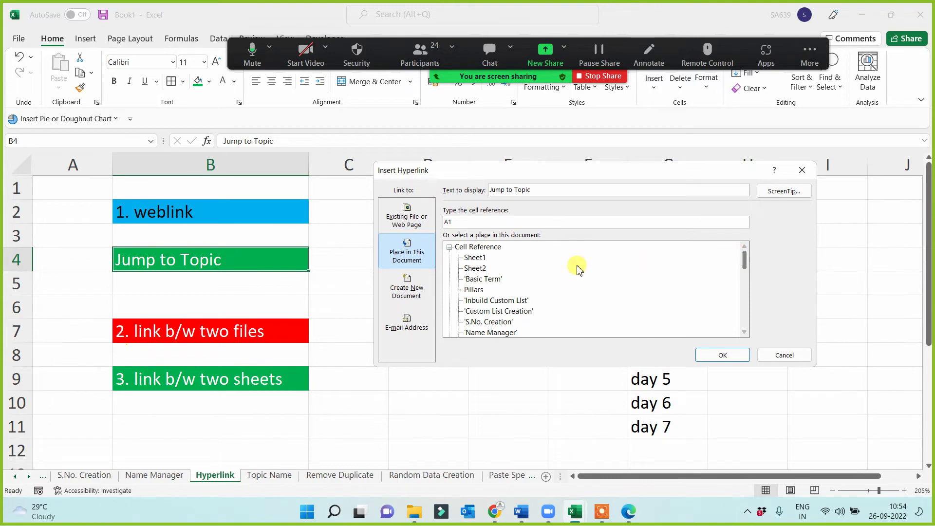
scroll(522, 302, "down", 2)
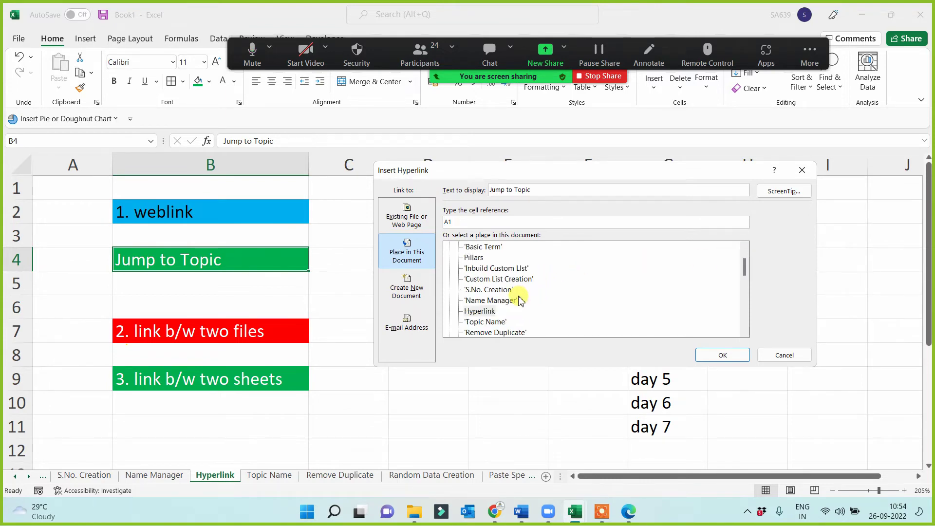
left_click(485, 289)
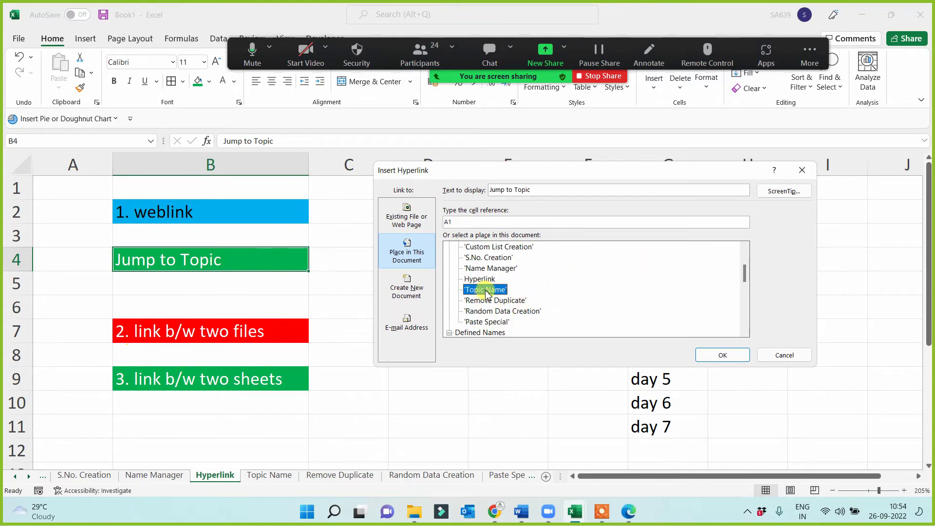
left_click(728, 353)
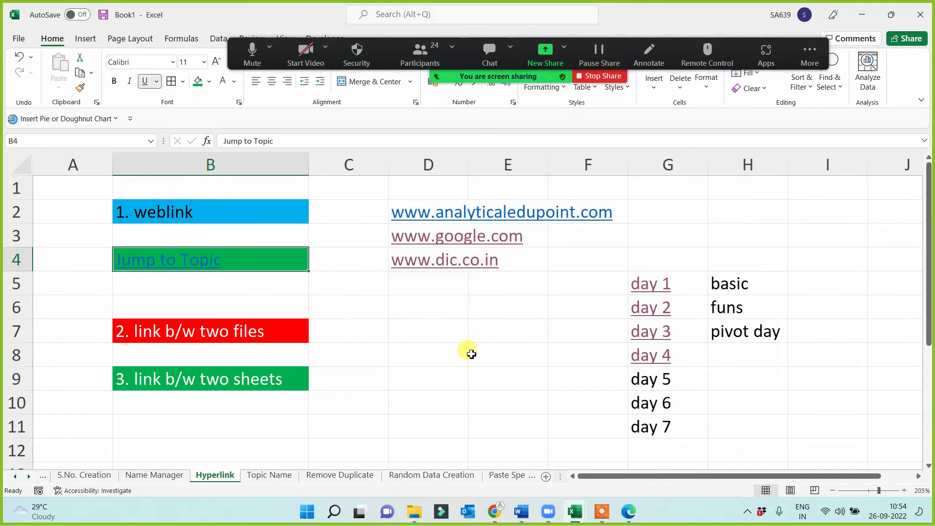
left_click(472, 354)
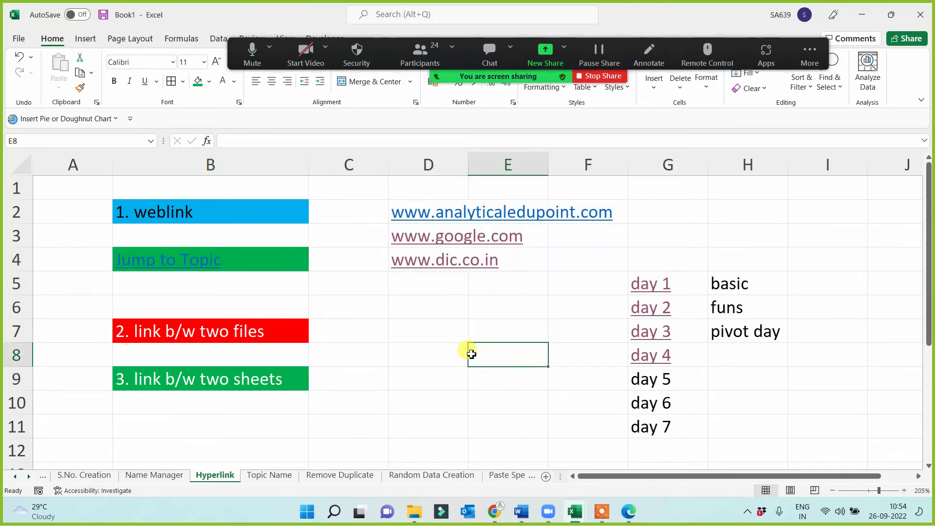
Test the round trip from the Topic Name sheet through the Hyperlink topic link and back with Jump to Topic.
left_click(274, 480)
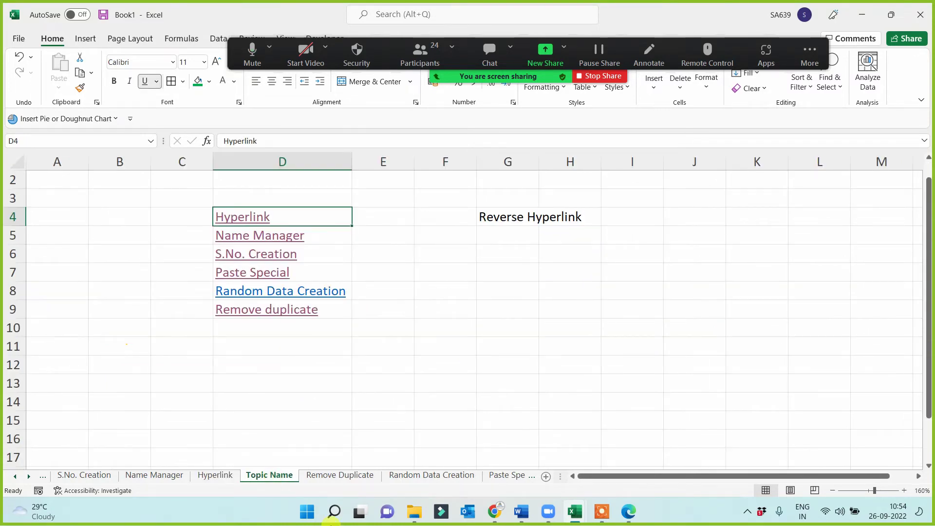
left_click(257, 221)
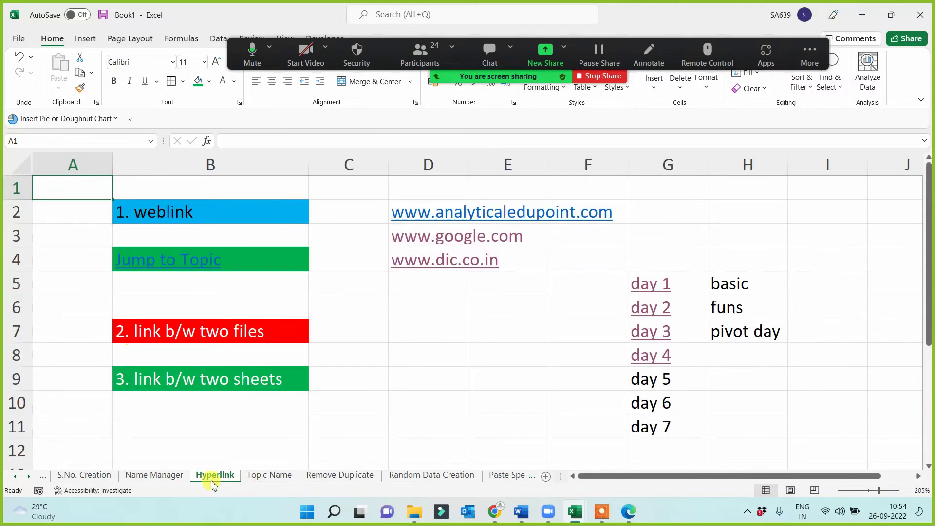
left_click(146, 265)
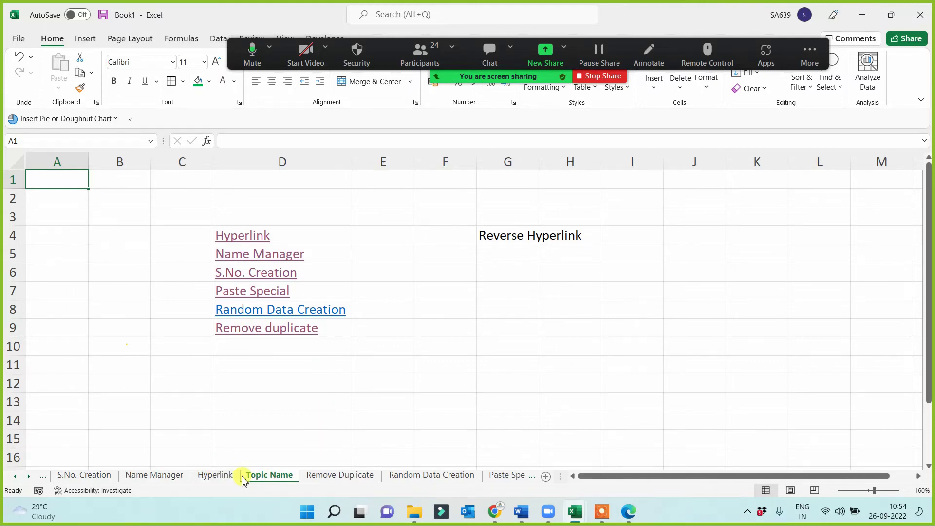
Copy the Jump to Topic link cell from B4 of the Hyperlink sheet into K10 of the Name Manager sheet.
left_click(215, 476)
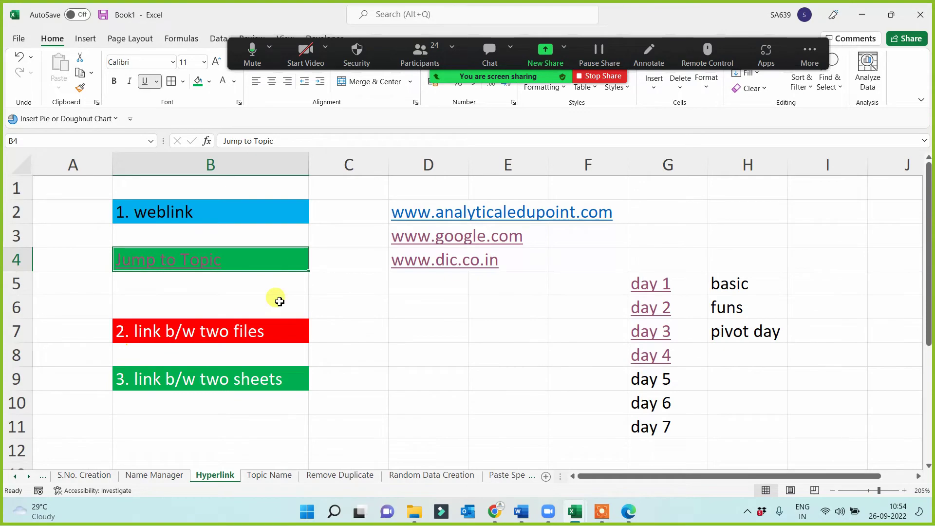
key("ctrl+c")
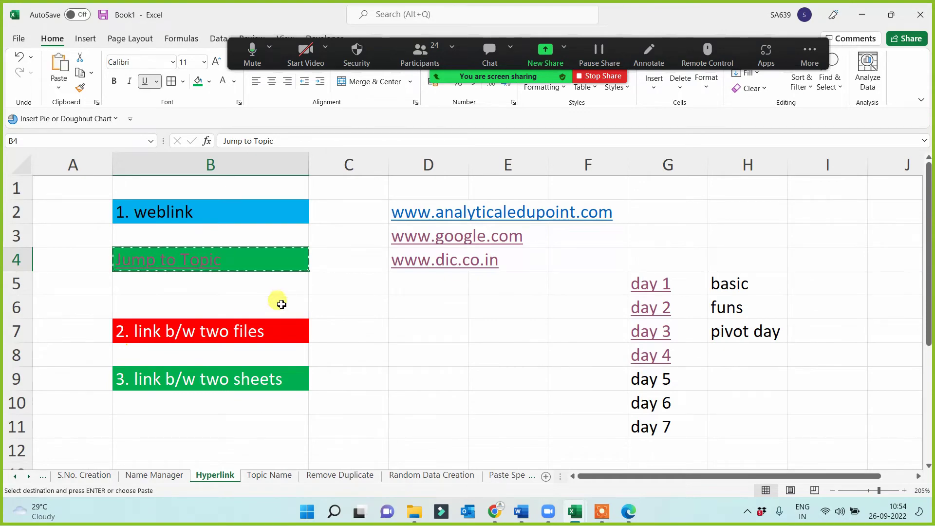
left_click(268, 475)
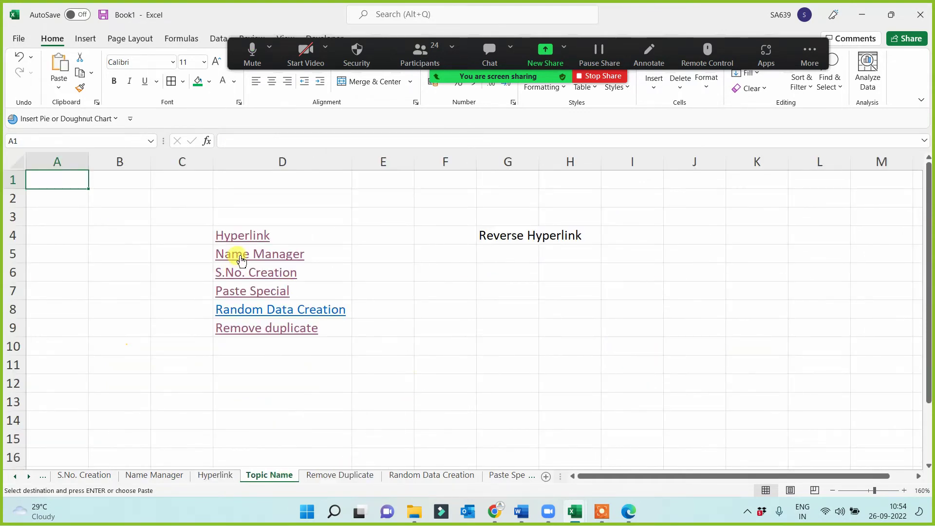
left_click(241, 258)
left_click(685, 352)
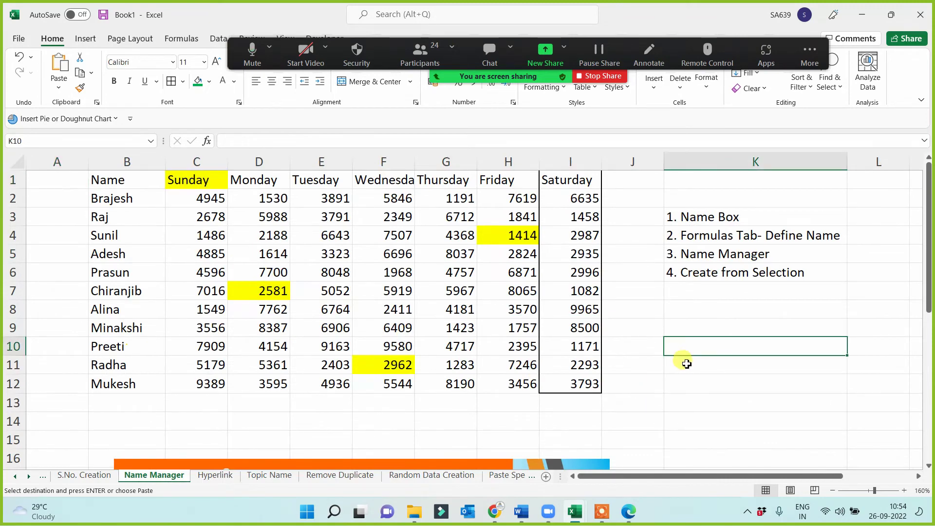
key("ctrl+v")
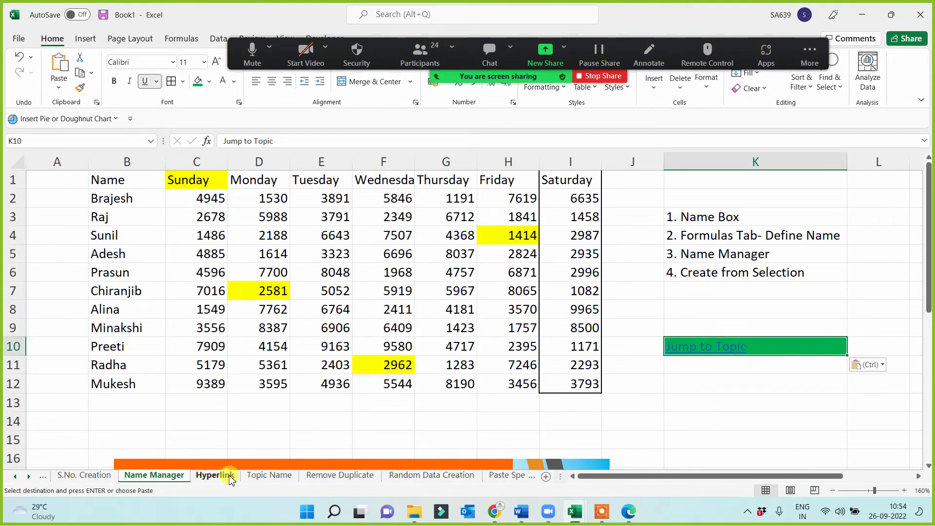
Paste the copied Jump to Topic link cell into B16 of the Paste Special sheet and follow it back to the index.
left_click(684, 358)
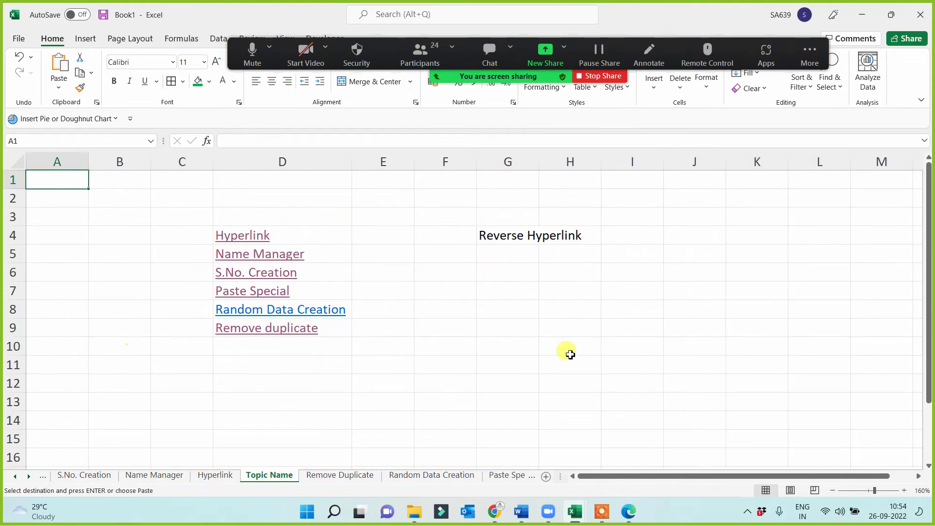
left_click(251, 292)
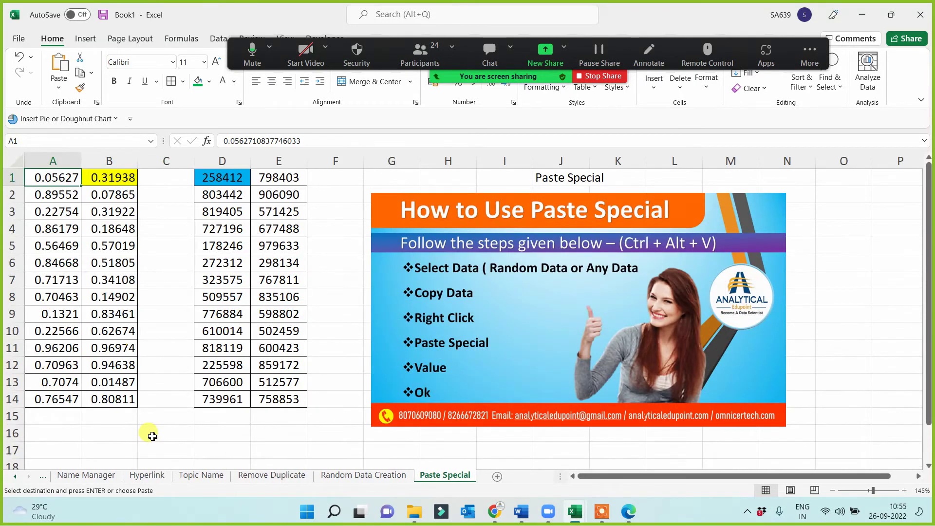
left_click(132, 433)
key("ctrl+v")
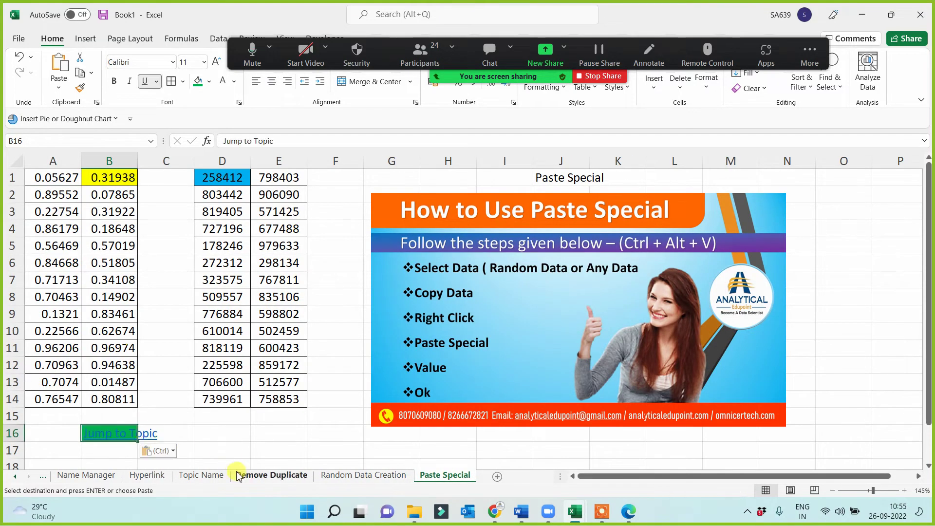
left_click(151, 434)
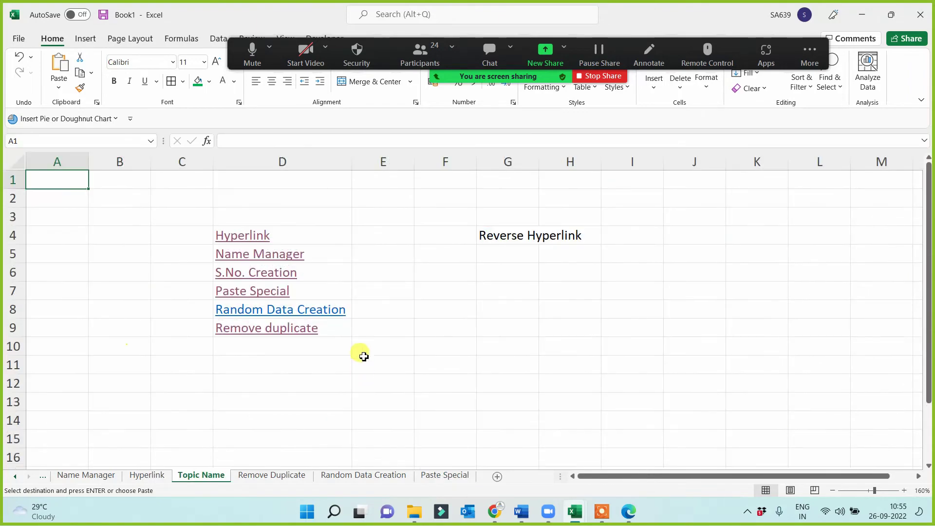
Paste the Jump to Topic link cell into F2 of the Random Data Creation sheet and return through it to the index.
left_click(259, 309)
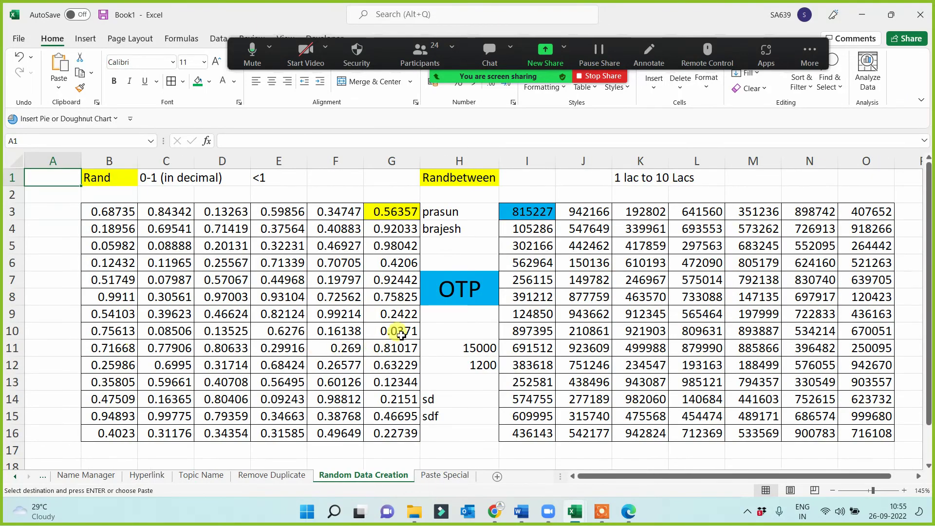
left_click(339, 193)
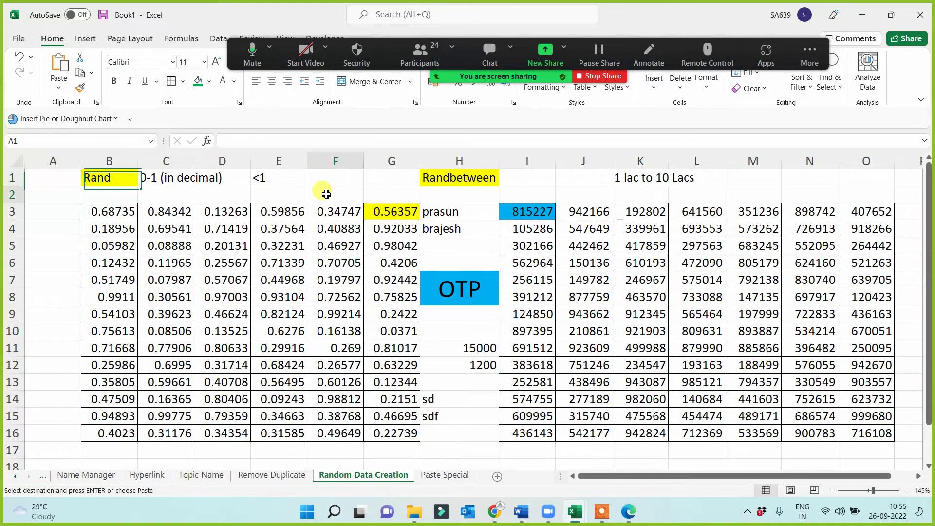
type("Jump to Topic")
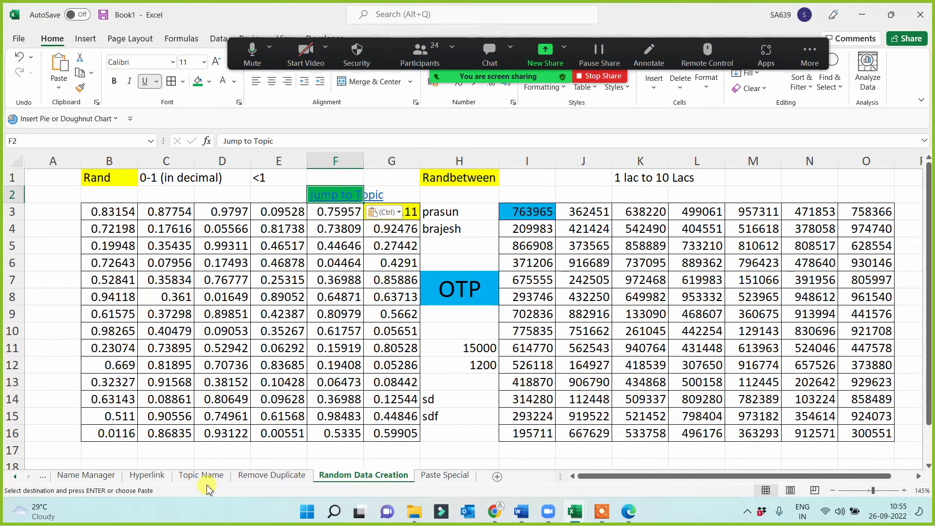
left_click(333, 198)
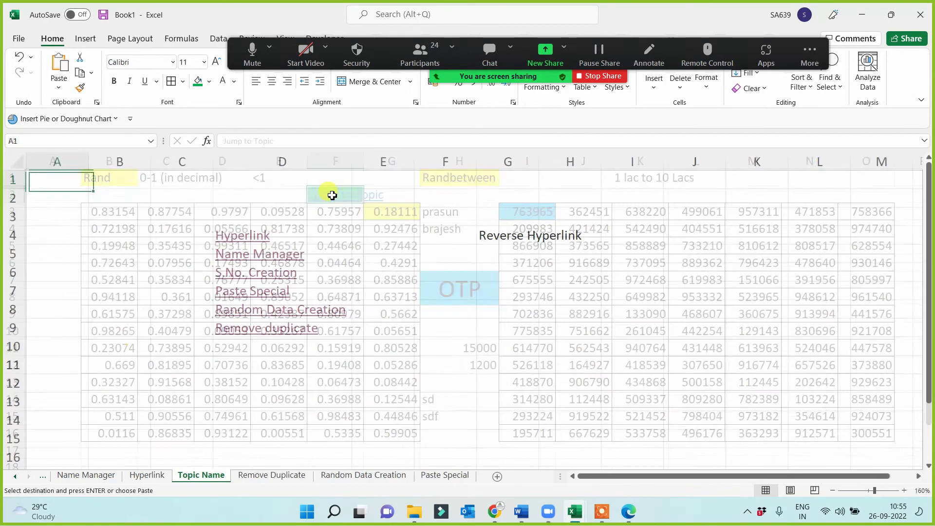
Test the round trip between the Random Data Creation topic link and its Jump to Topic link twice.
left_click(248, 312)
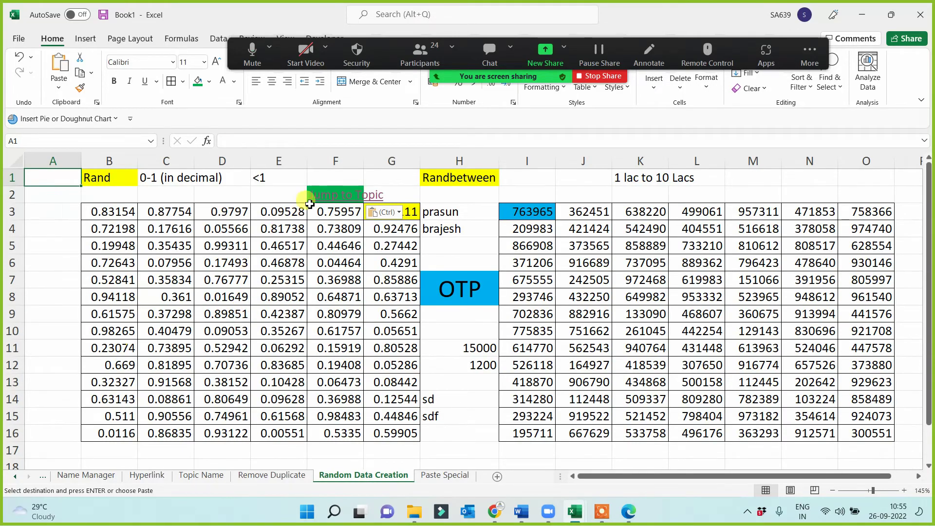
left_click(315, 196)
left_click(251, 310)
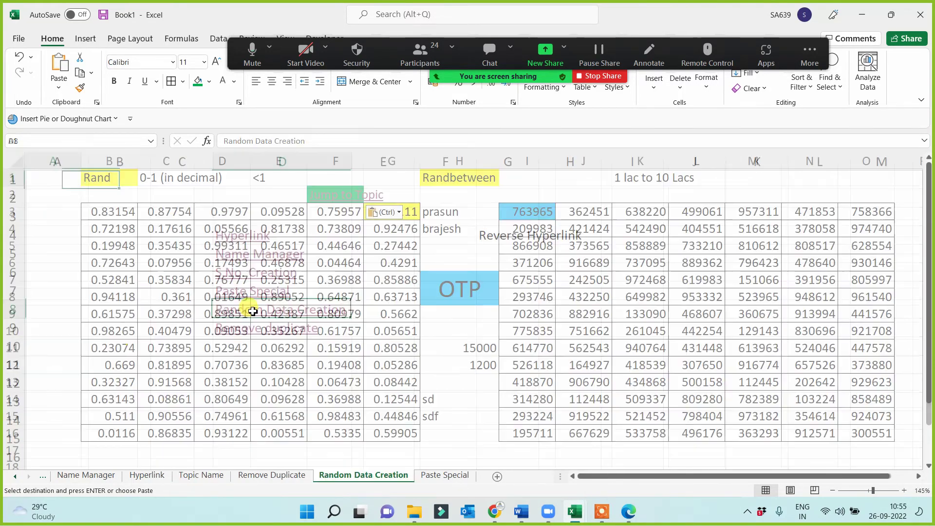
left_click(334, 198)
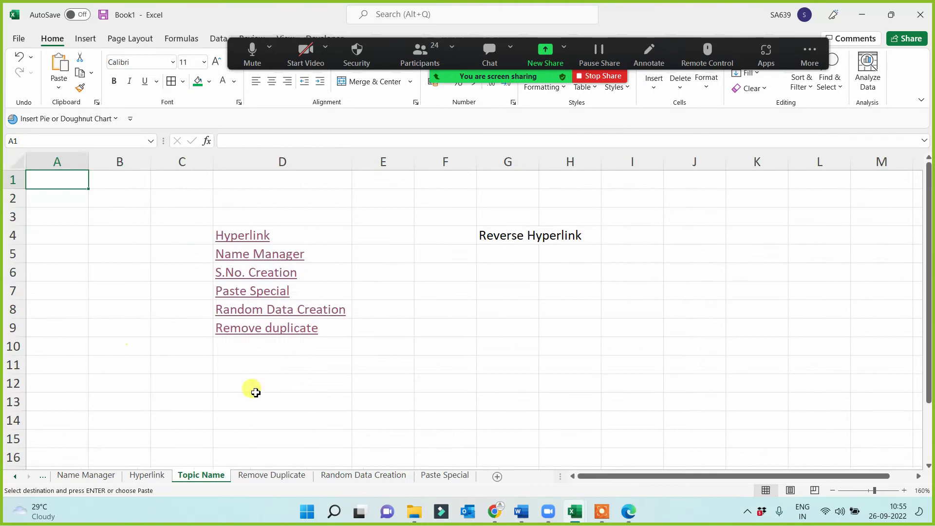
Paste the Jump to Topic link cell into C10 of the Remove Duplicate sheet and follow it back to the index.
left_click(246, 336)
left_click(250, 379)
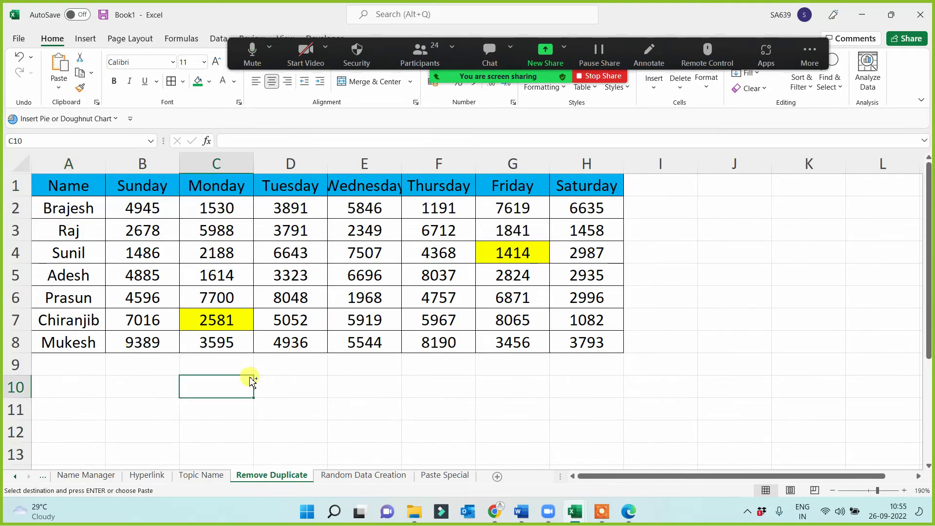
type("Jump to Topic")
left_click(229, 386)
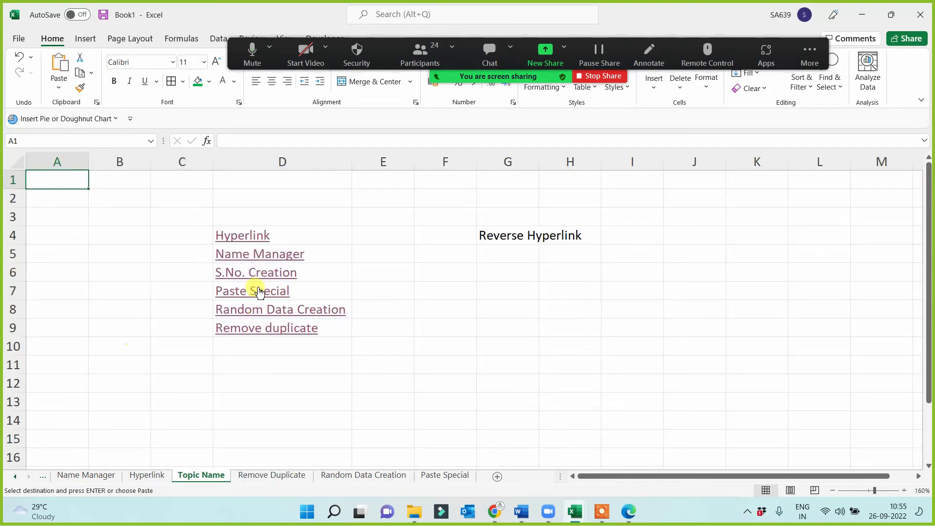
Paste the Jump to Topic link cell into H3 of the S.No. Creation sheet, then end copy mode on the Topic Name sheet.
left_click(249, 272)
left_click(549, 211)
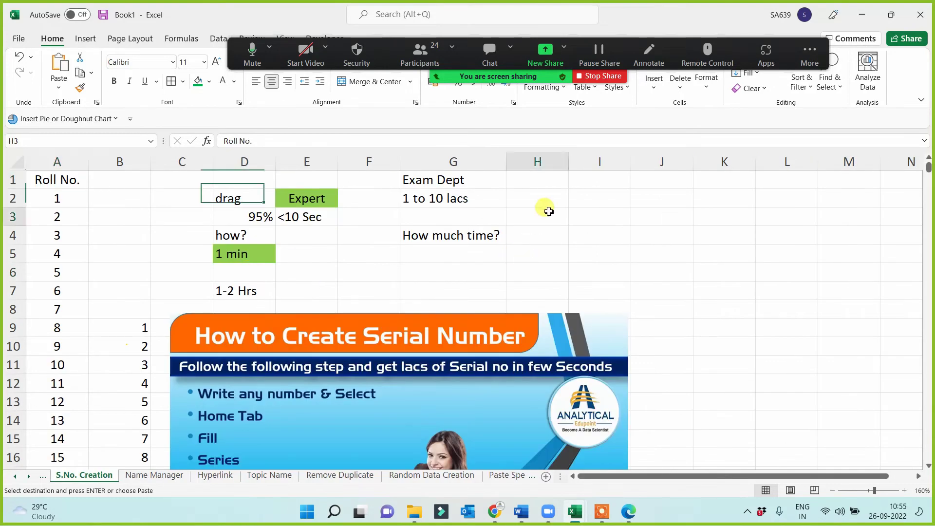
type("Jump to Topic")
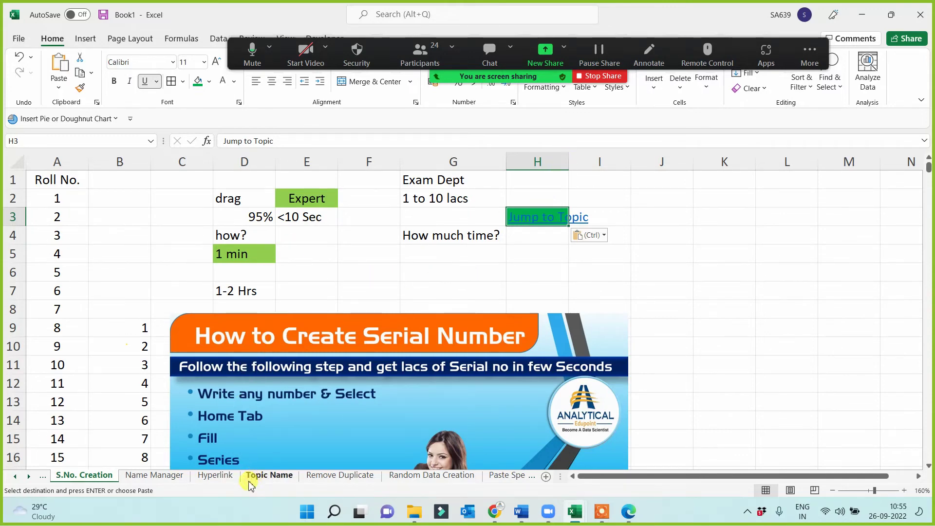
left_click(214, 476)
left_click(266, 476)
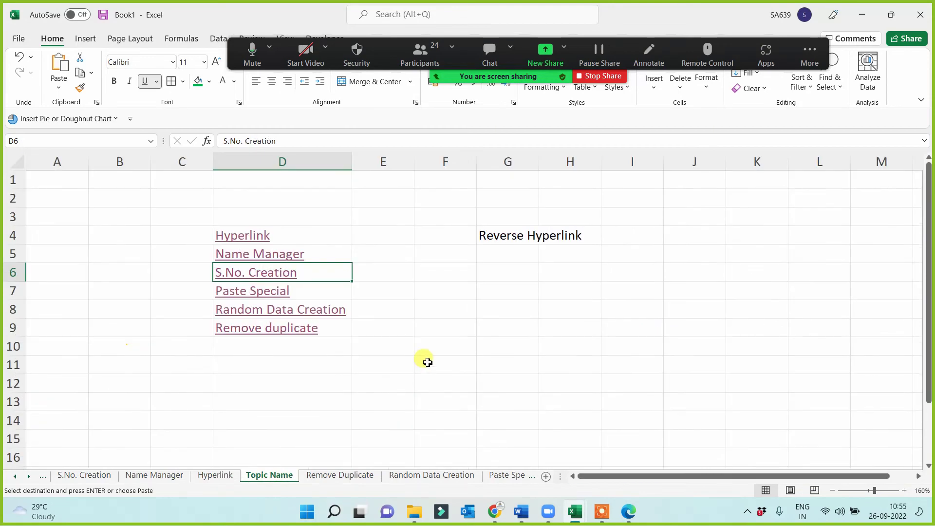
left_click(427, 362)
key("Escape")
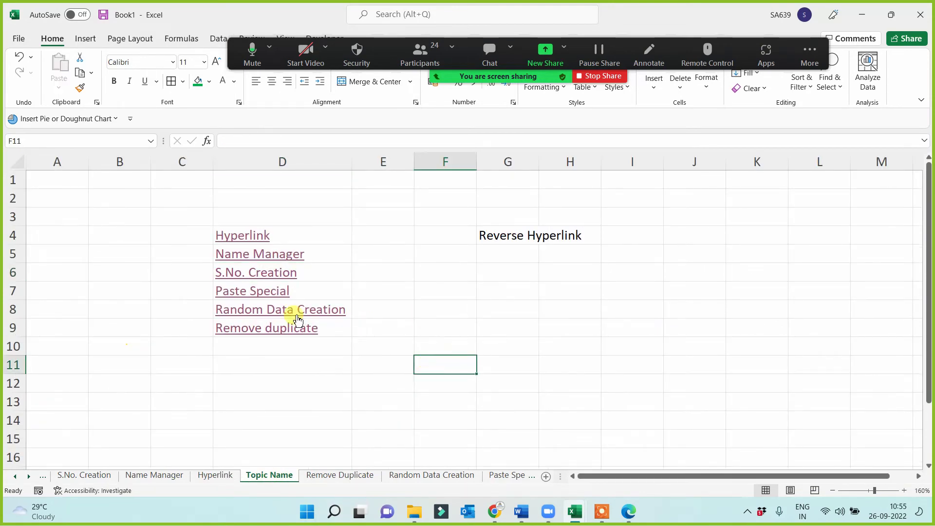
left_click(278, 411)
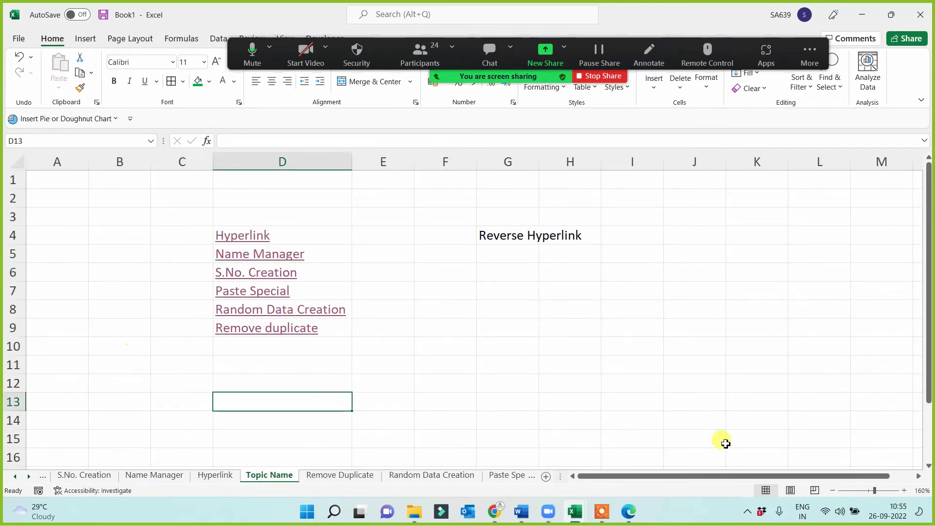
Test the Paste Special, Name Manager and Hyperlink topic links, returning to the index through each sheet's Jump to Topic link.
left_click(247, 292)
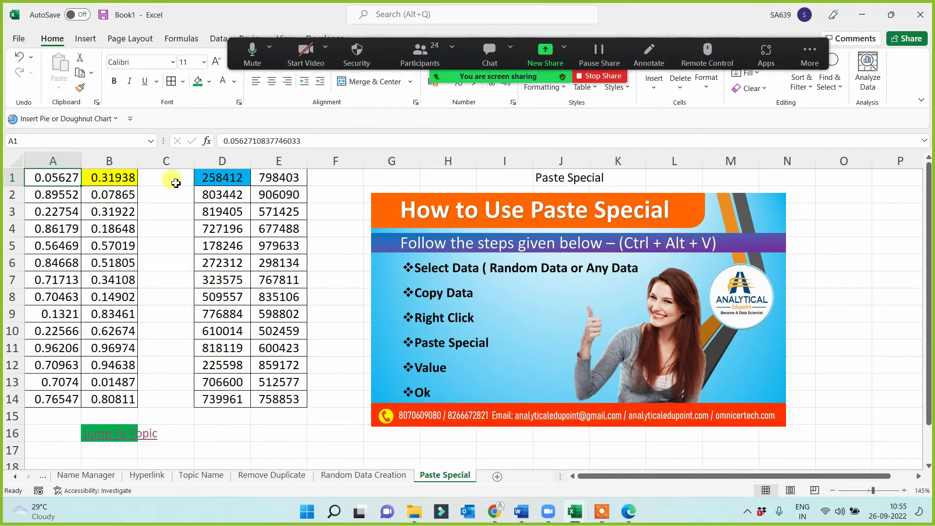
left_click(102, 437)
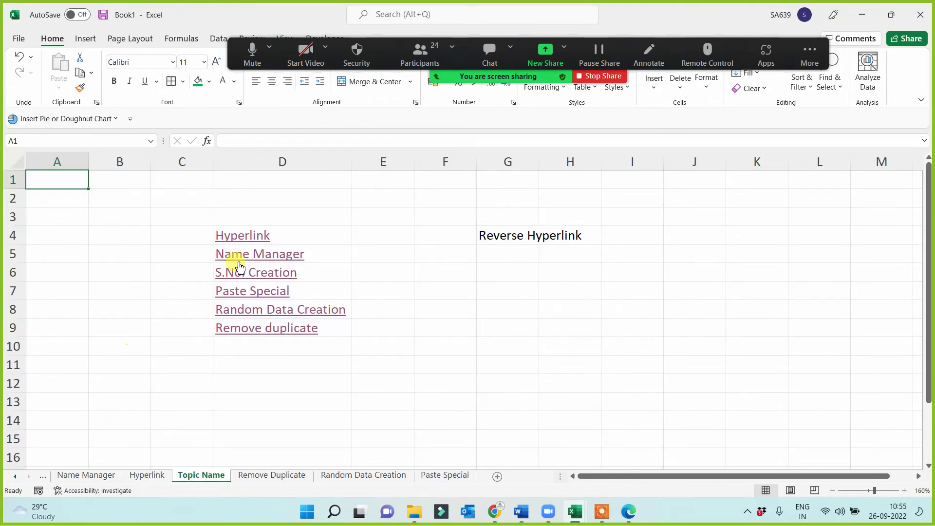
left_click(245, 254)
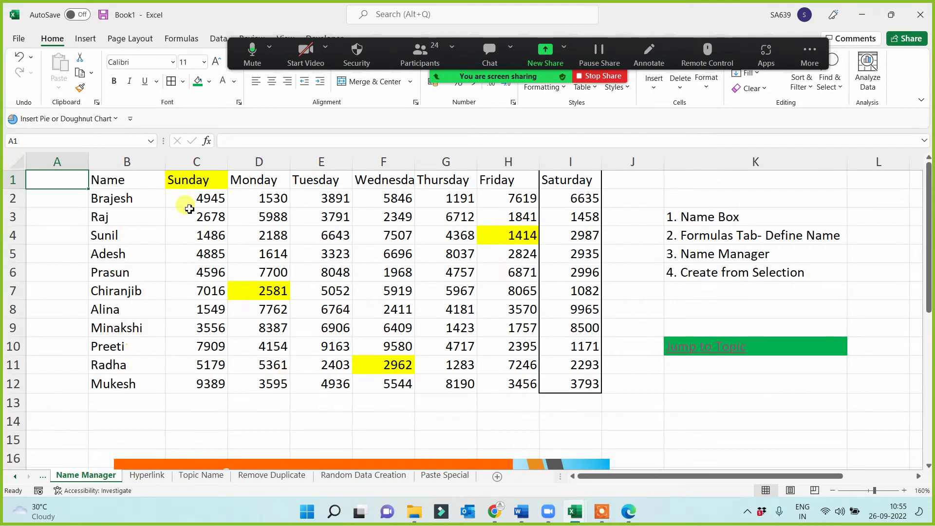
left_click(694, 348)
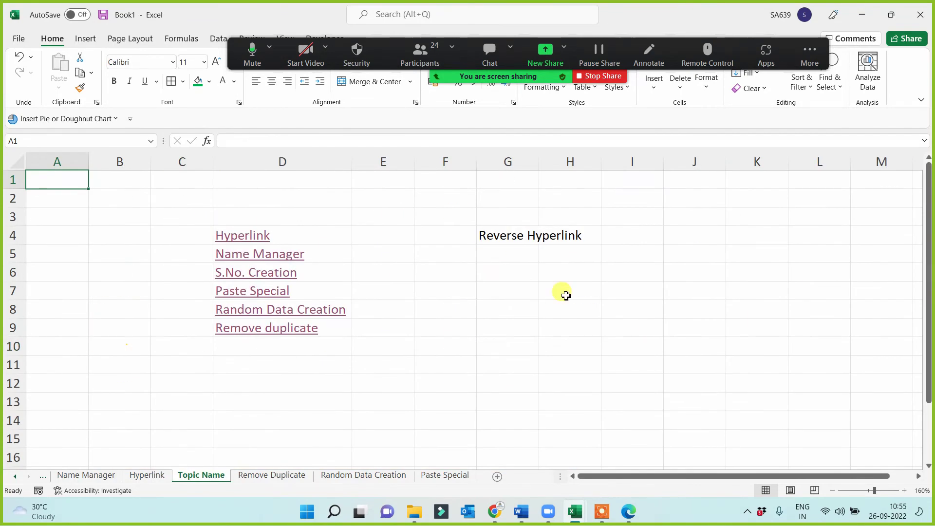
left_click(245, 237)
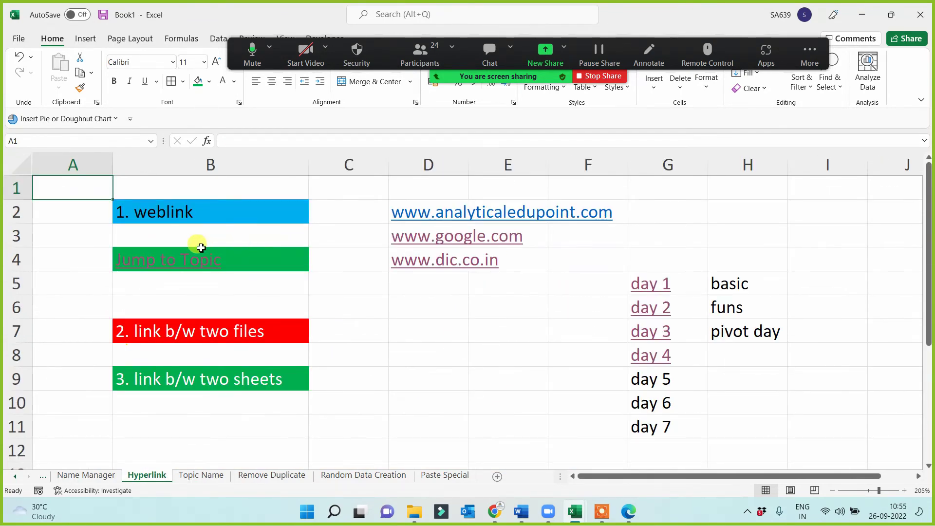
left_click(163, 260)
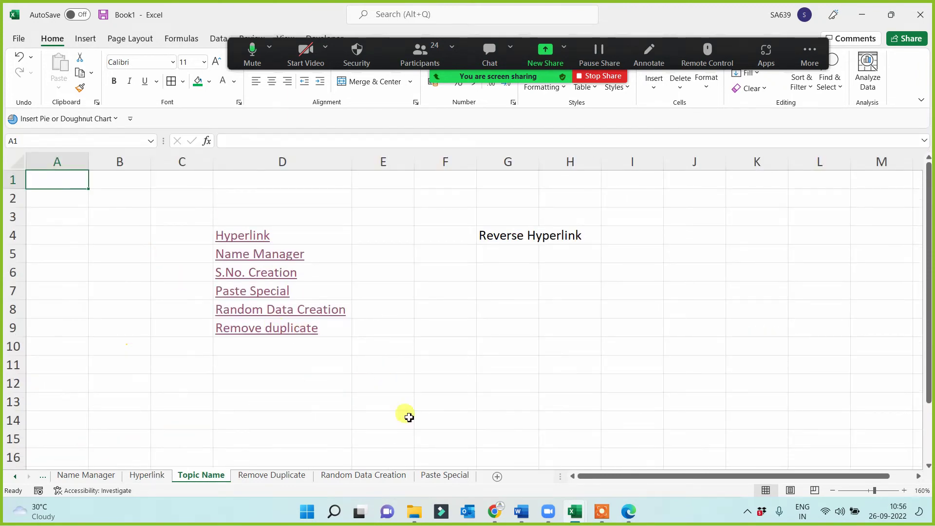
Test the Remove duplicate and Name Manager topic links with their Jump to Topic returns, ending on cell D13 of the index.
left_click(248, 330)
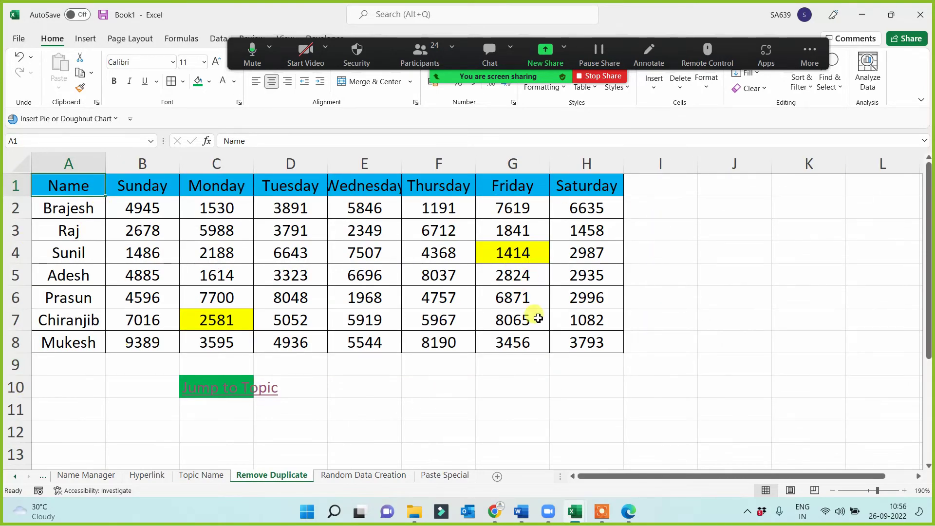
left_click(219, 390)
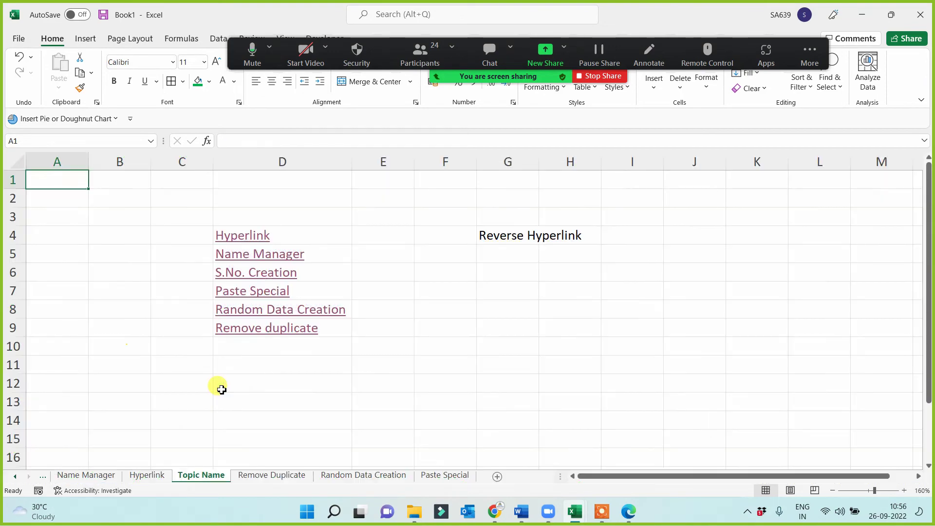
left_click(247, 254)
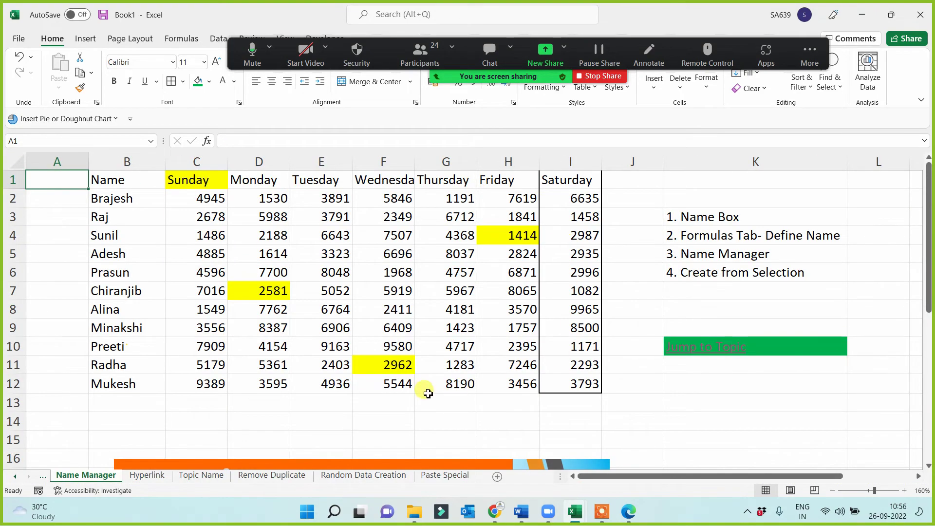
left_click(701, 349)
left_click(323, 397)
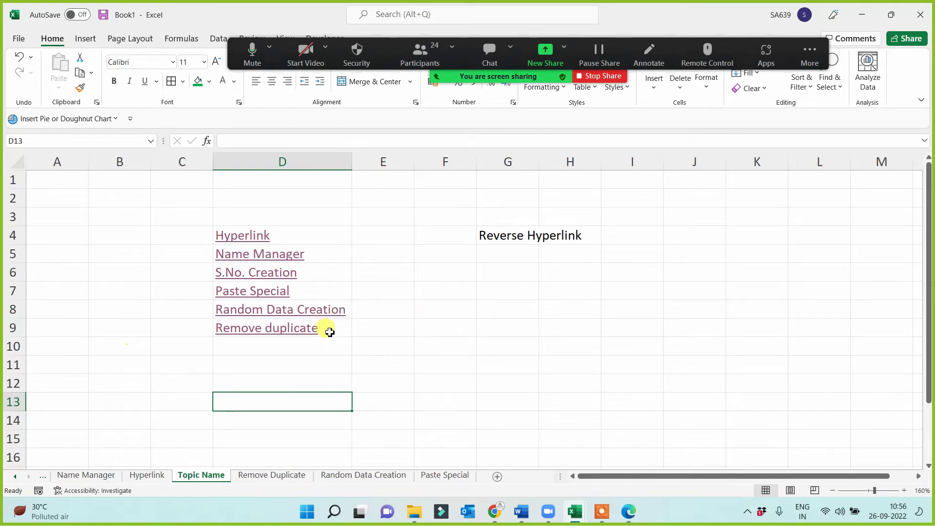
Open the Hyperlink sheet, start the camera in Zoom and expand the participants' video strip.
left_click(157, 475)
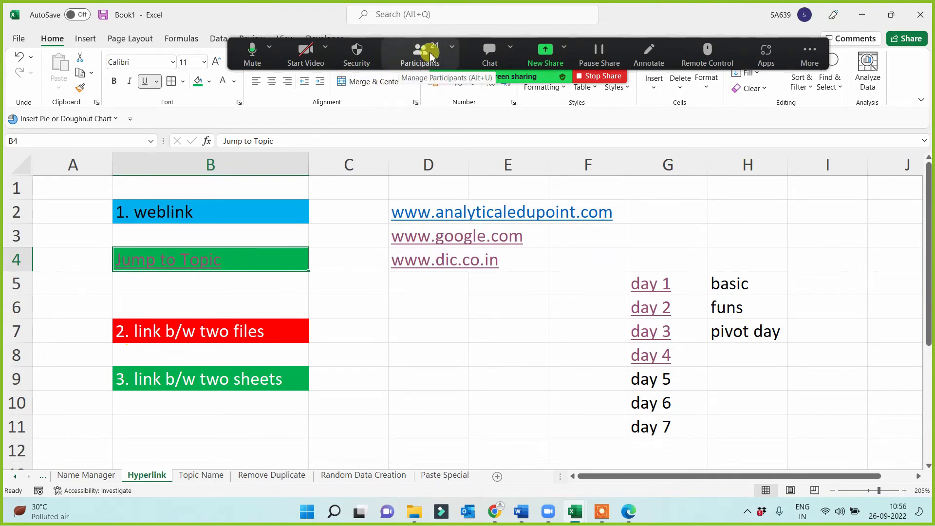
left_click(305, 51)
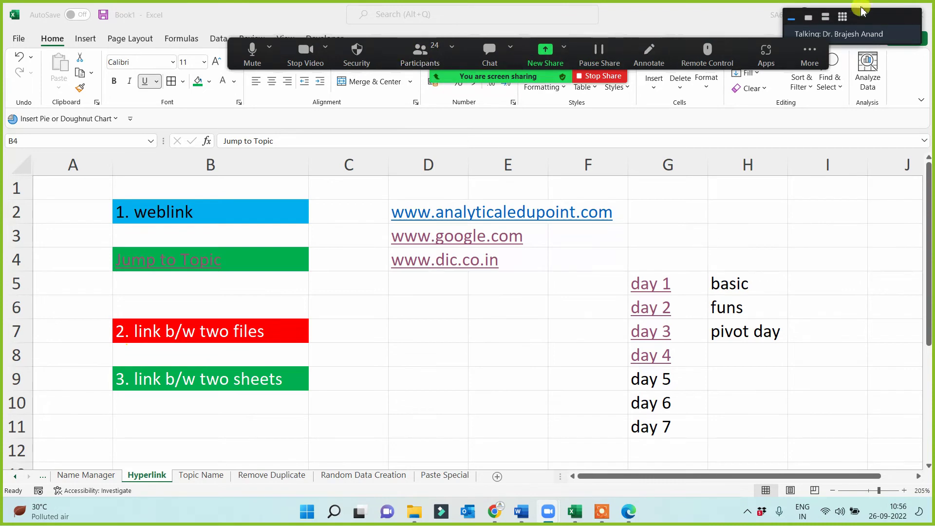
left_click(824, 17)
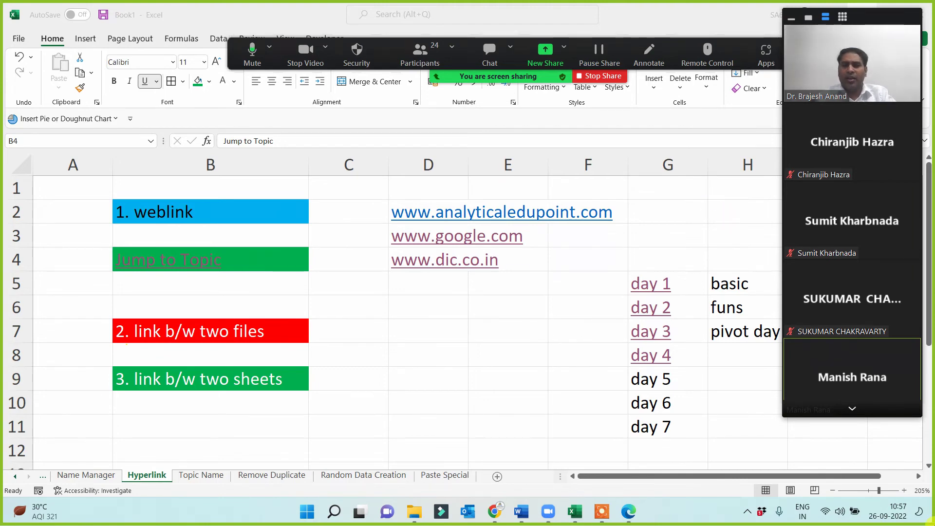
Select cell A1 on the Paste Special sheet and on the Random Data Creation sheet.
left_click(432, 477)
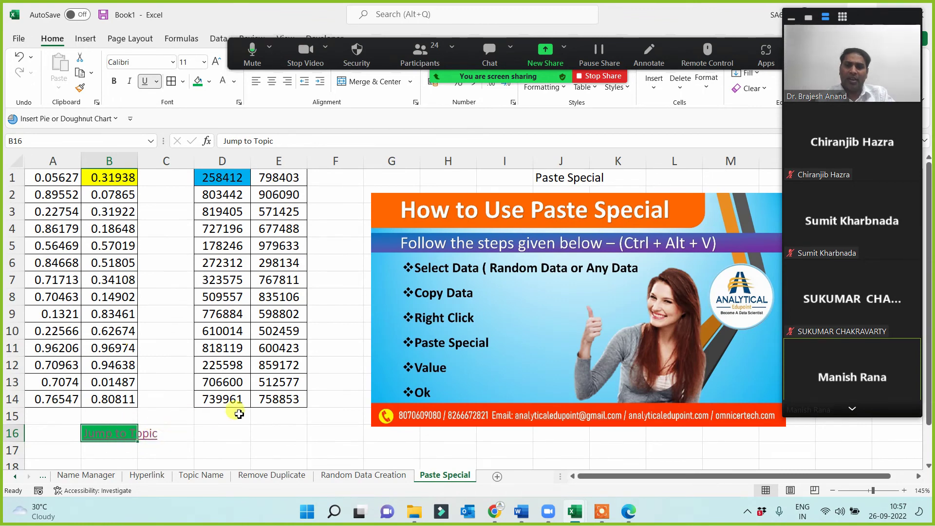
left_click(46, 184)
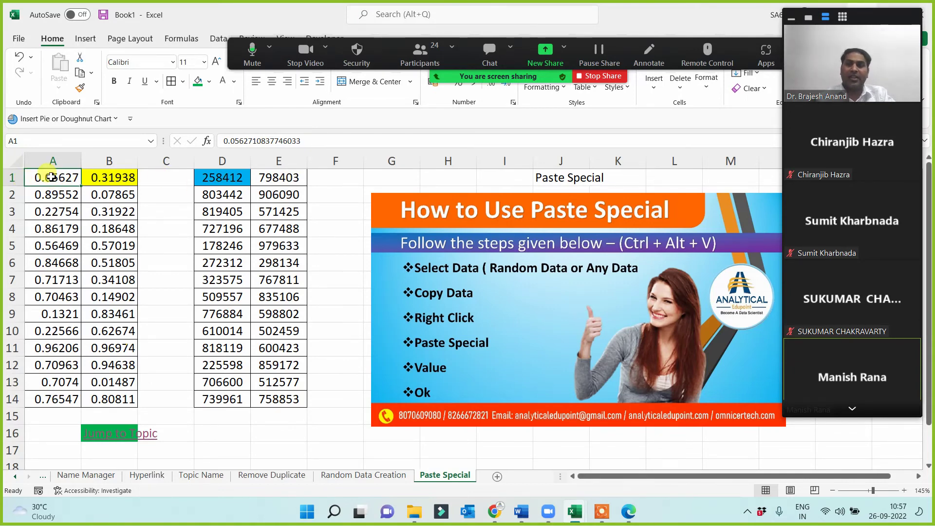
left_click(335, 474)
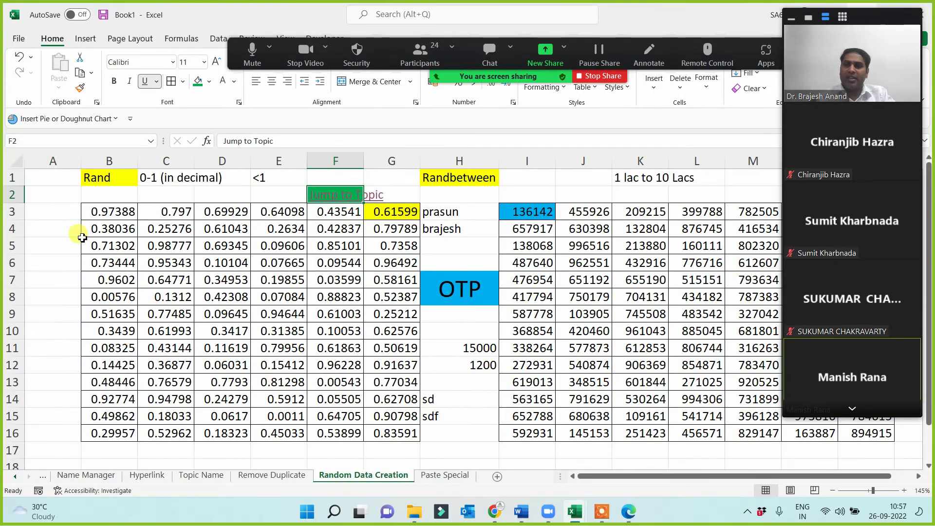
left_click(55, 180)
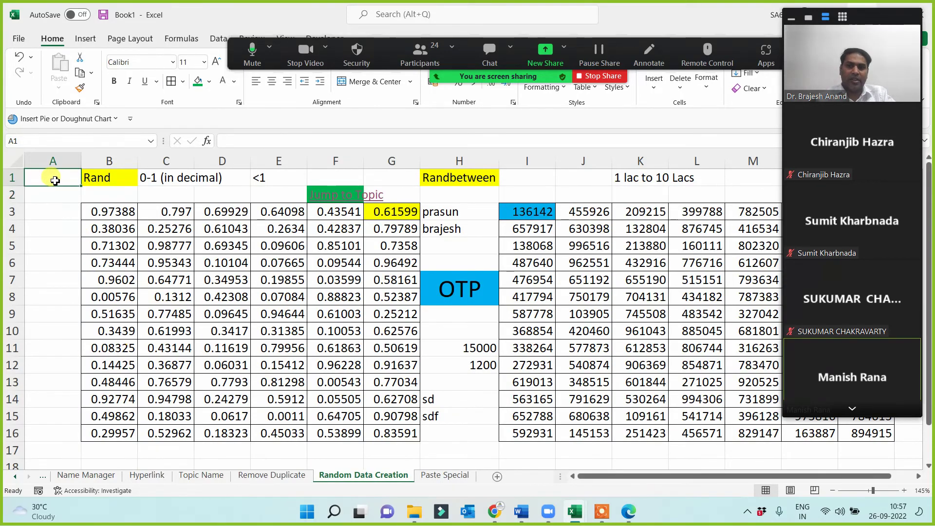
Select cell A1 on the Remove Duplicate, Topic Name, Hyperlink and Name Manager sheets in turn.
left_click(288, 475)
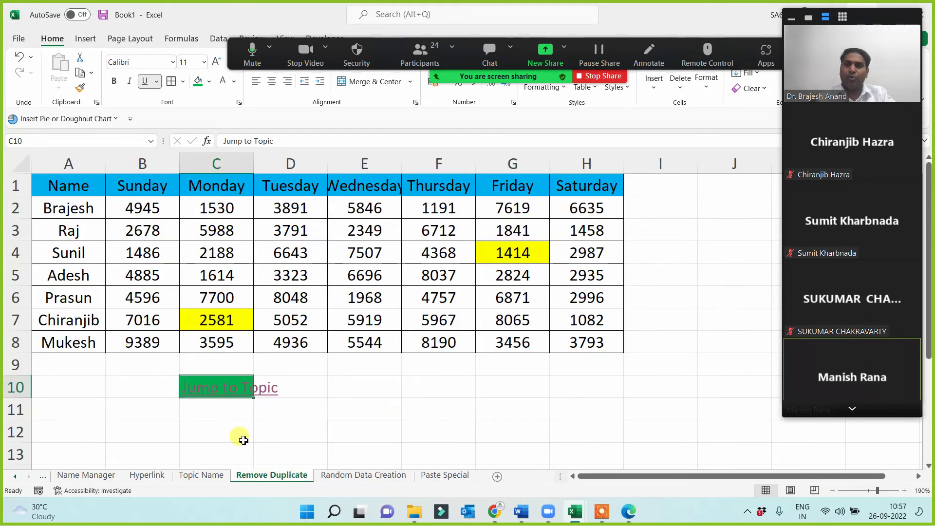
left_click(72, 191)
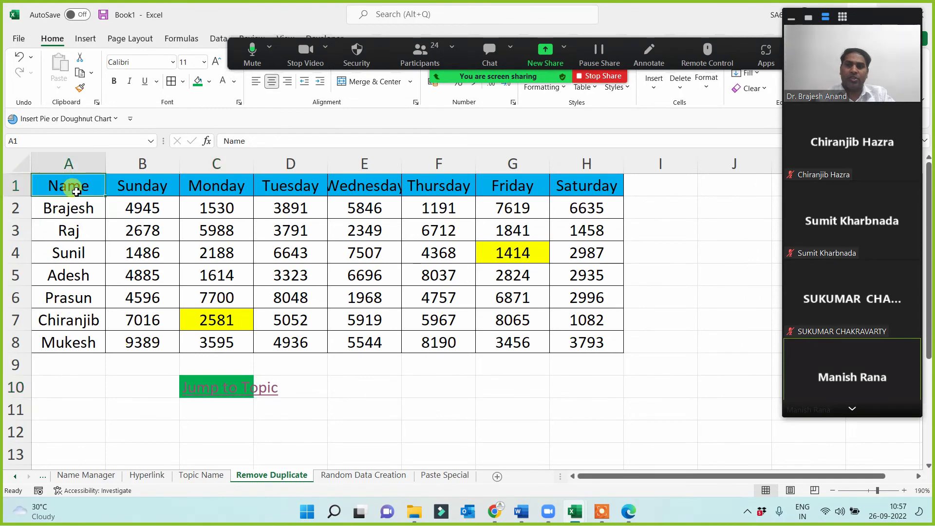
left_click(194, 475)
left_click(62, 182)
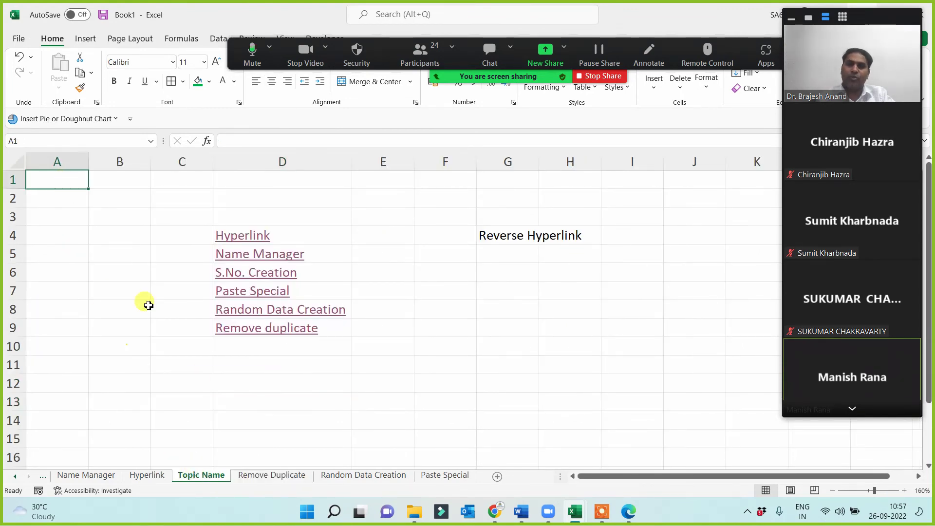
left_click(146, 475)
left_click(68, 187)
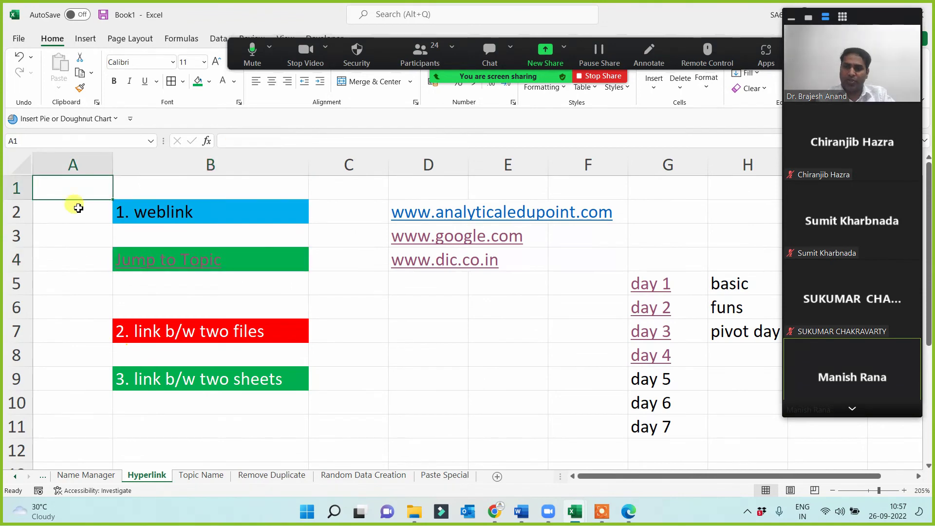
left_click(93, 475)
left_click(58, 184)
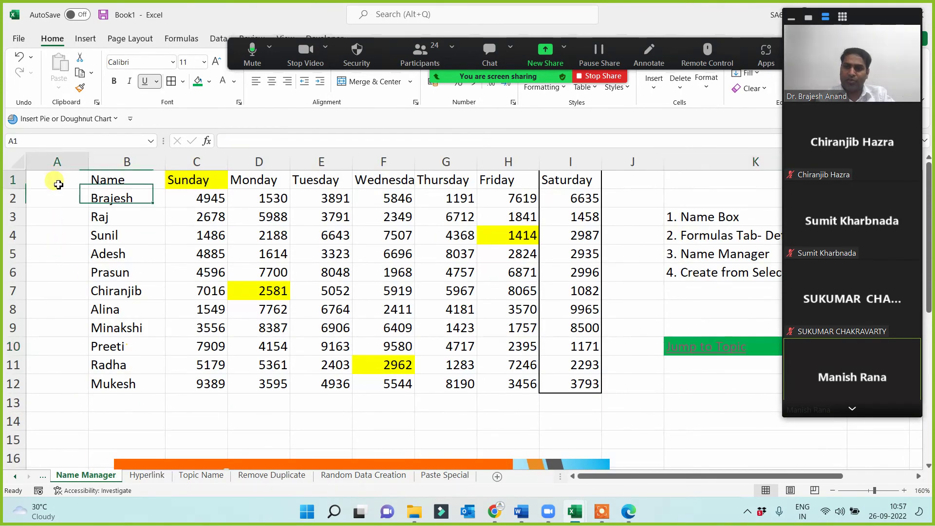
Centre the table in B1:I12 on the Name Manager sheet and apply borders to all its cells.
left_click(15, 476)
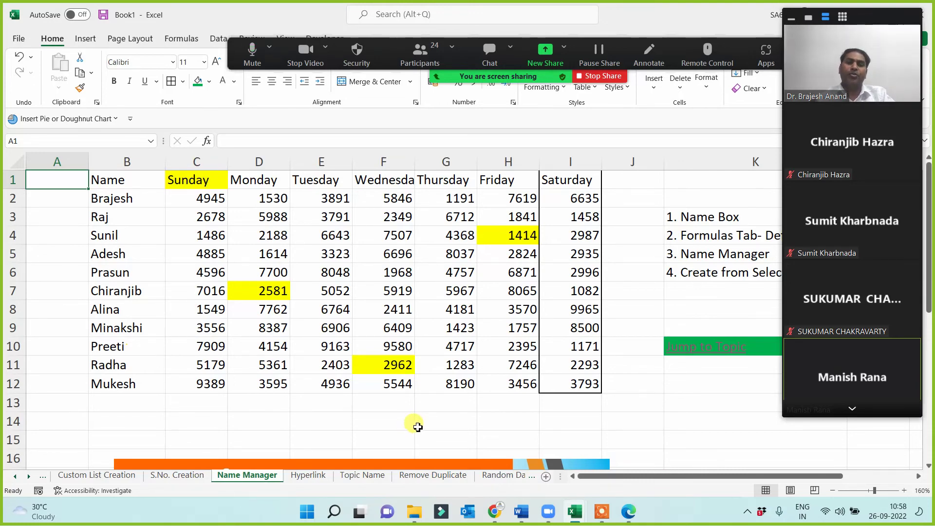
left_click_drag(127, 179, 574, 382)
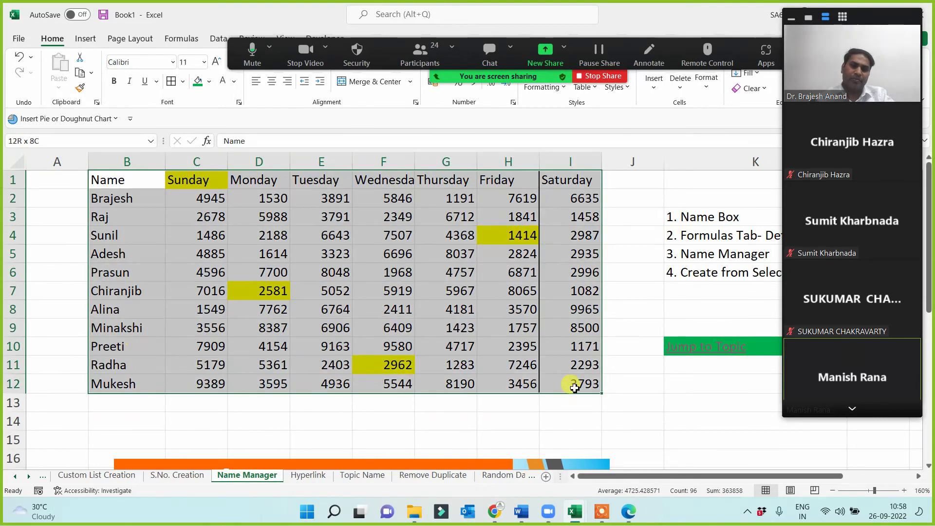
left_click(271, 82)
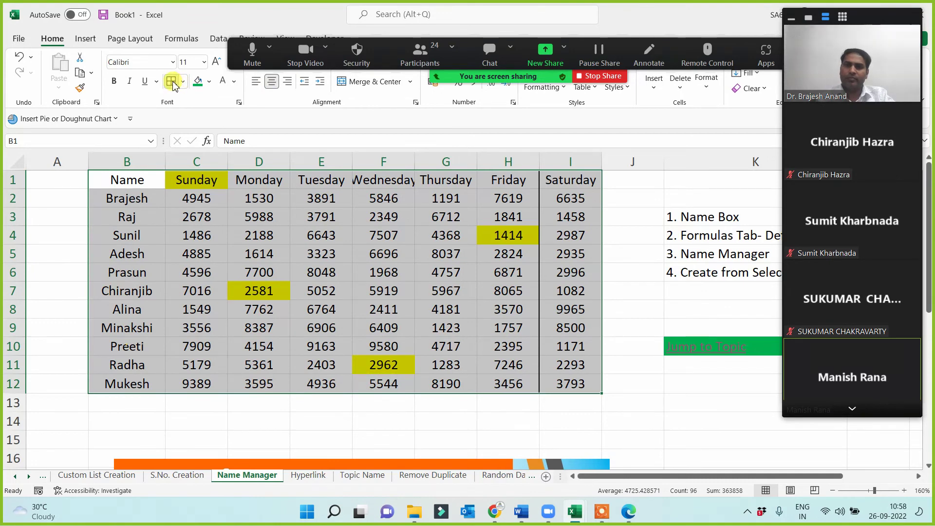
left_click(171, 81)
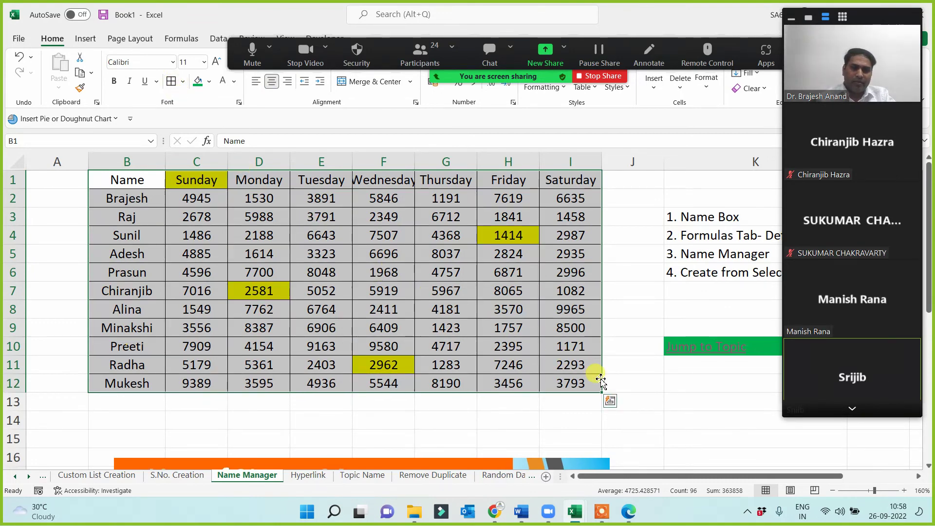
left_click(427, 416)
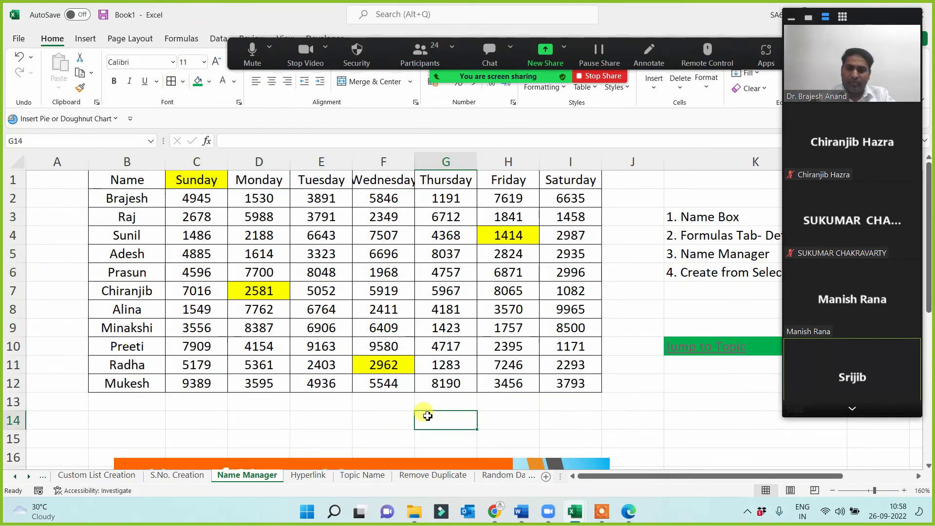
left_click(301, 411)
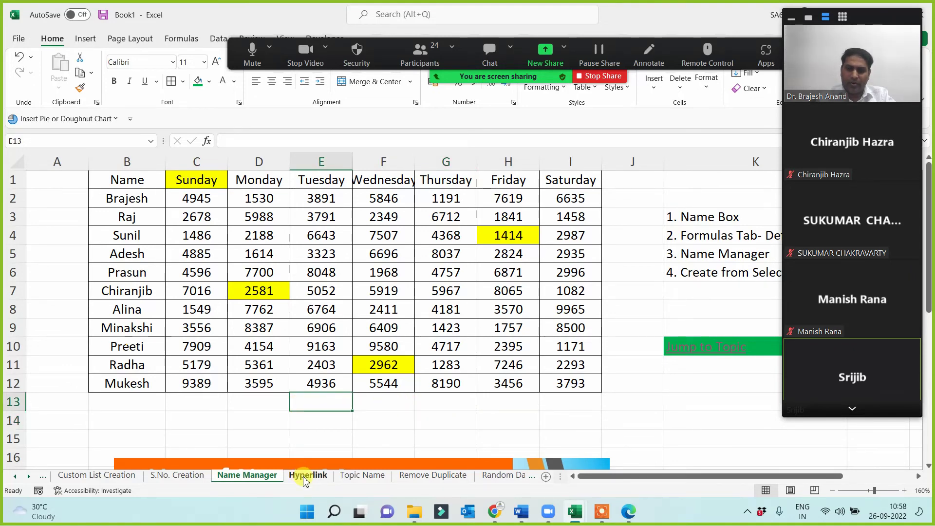
Return to the Hyperlink sheet, collapse Zoom's video strip over the desktop and open Index Page.xlsx from there.
left_click(304, 479)
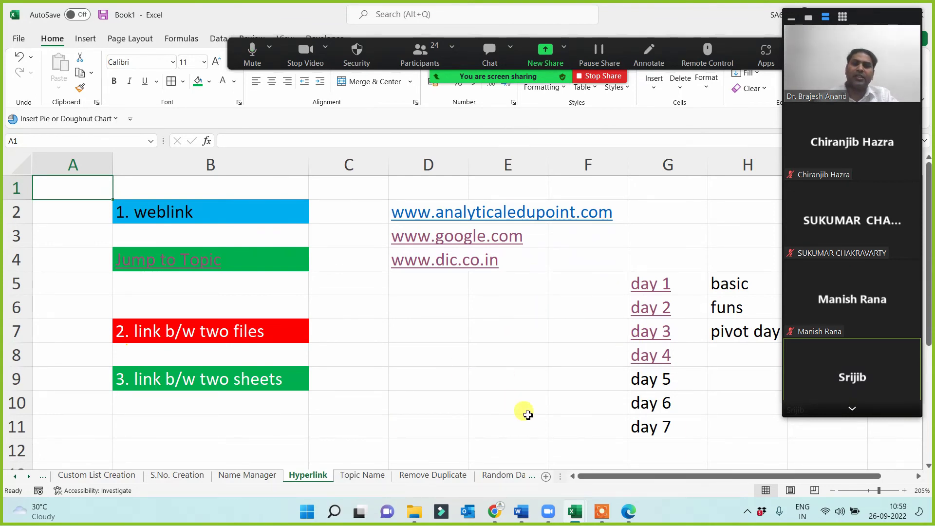
left_click(575, 519)
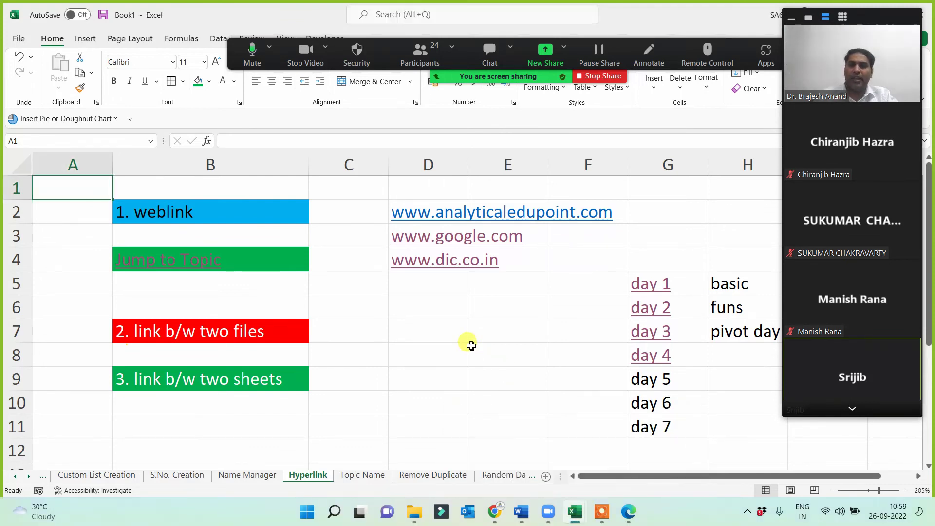
key("super+d")
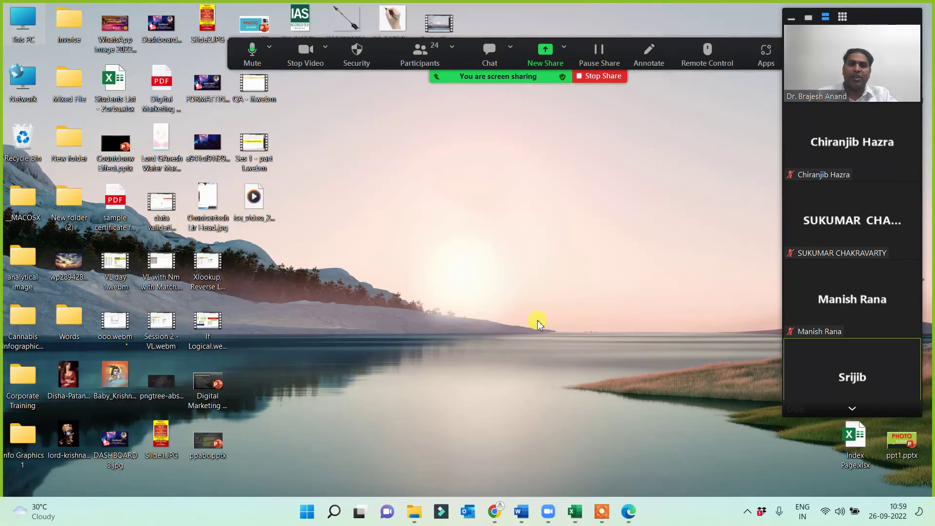
left_click(790, 18)
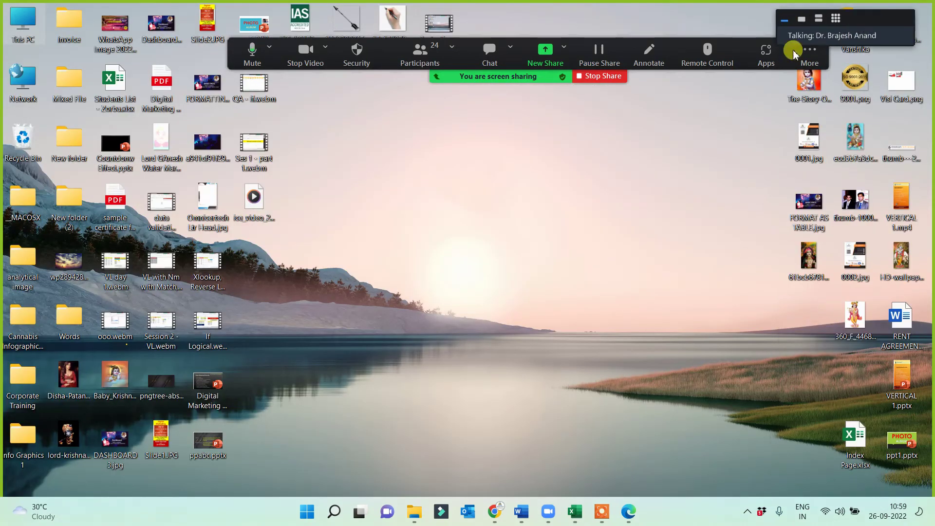
left_click_drag(875, 26, 585, 165)
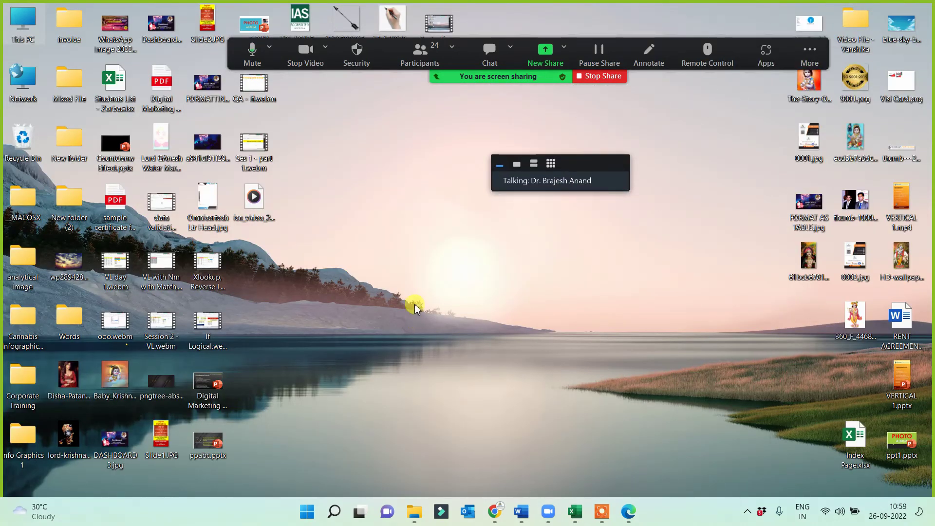
double_click(855, 440)
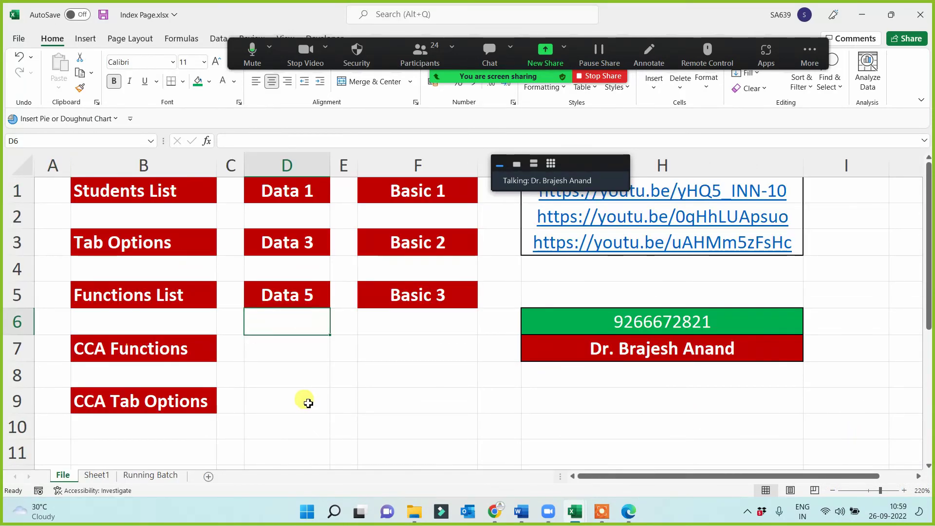
Follow the Functions List link, test Jump To Batch Time, browse the 1145 AM, 5pm new and 3to5pm sheets, and close the New Functions workbook.
left_click(113, 302)
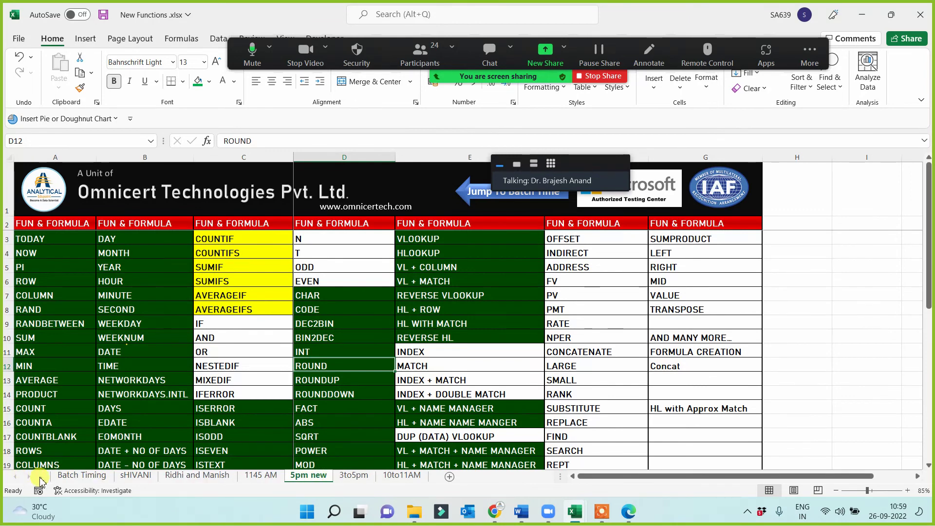
left_click(474, 191)
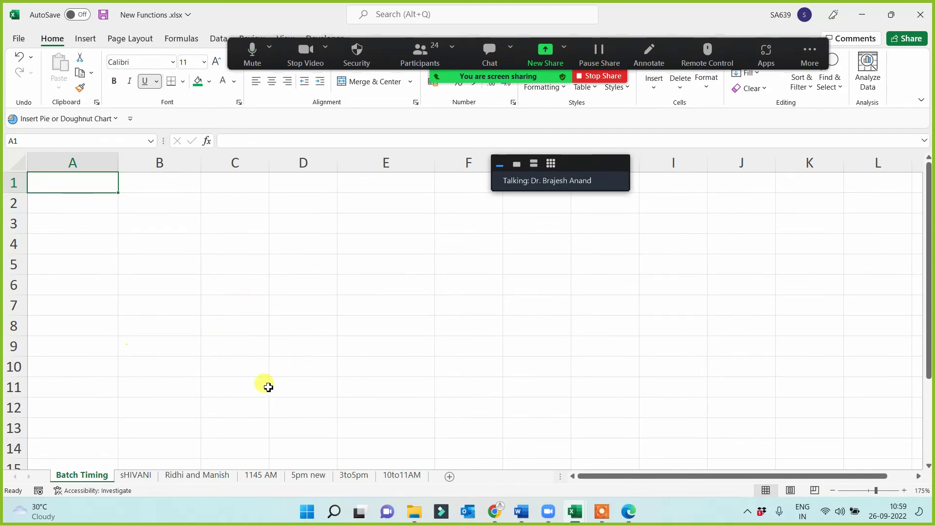
left_click(263, 476)
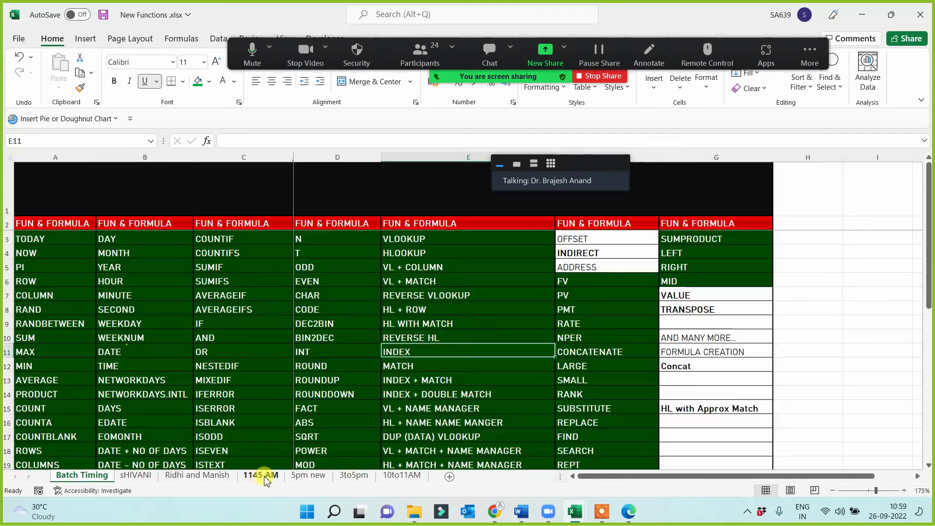
left_click(307, 476)
left_click(355, 476)
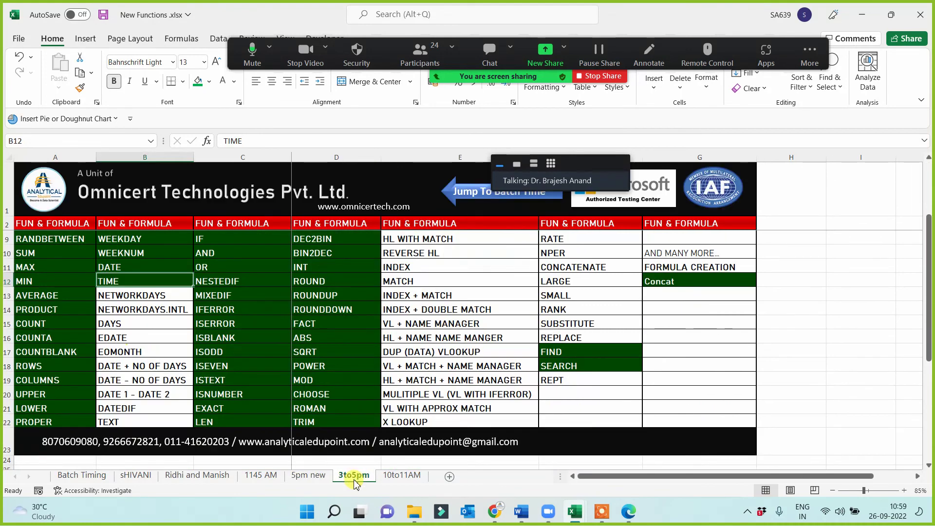
left_click(920, 16)
left_click(467, 270)
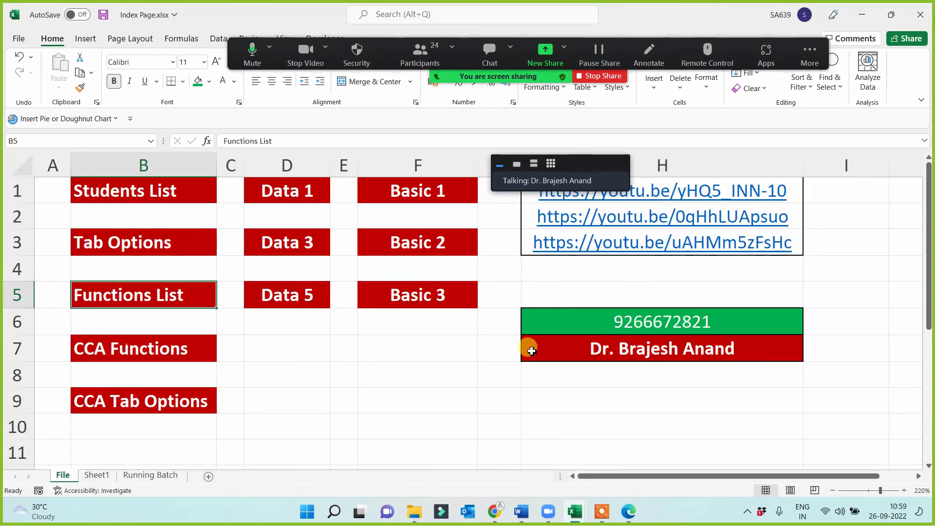
key("alt+Tab")
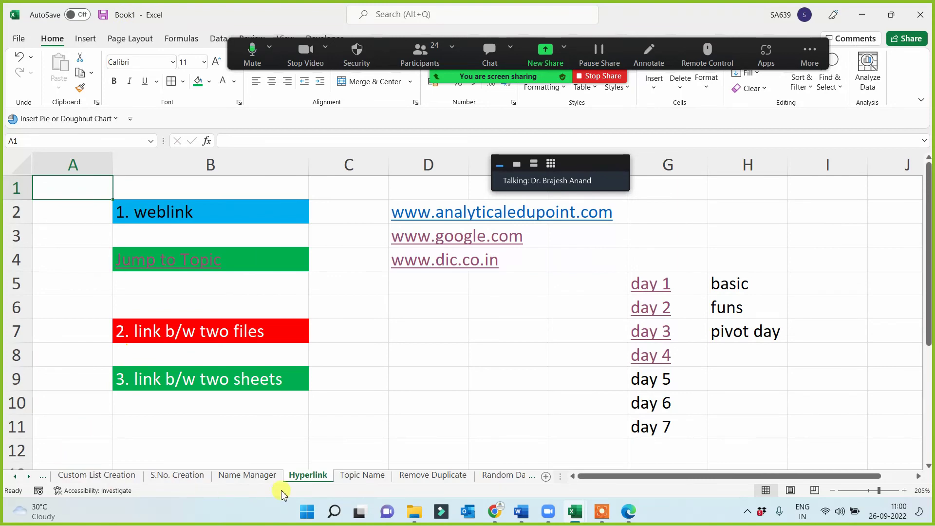
left_click(240, 384)
left_click(272, 329)
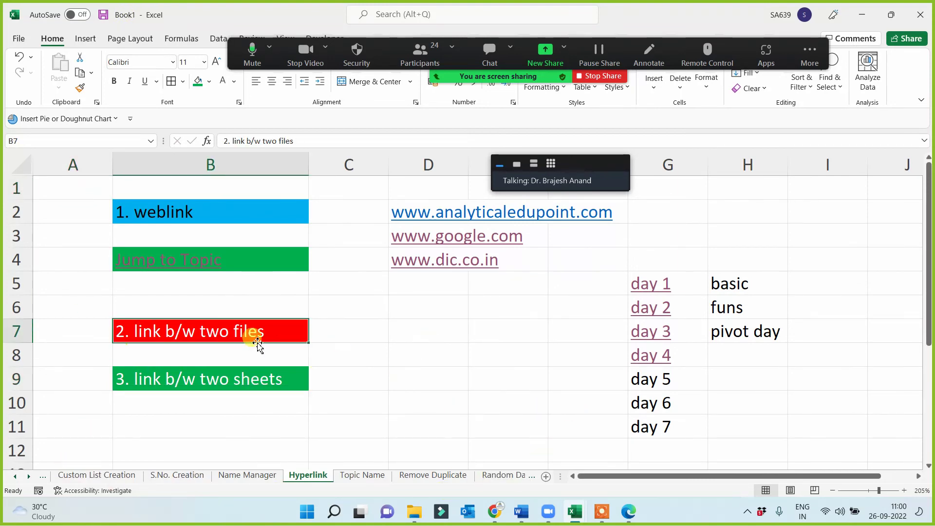
left_click(192, 206)
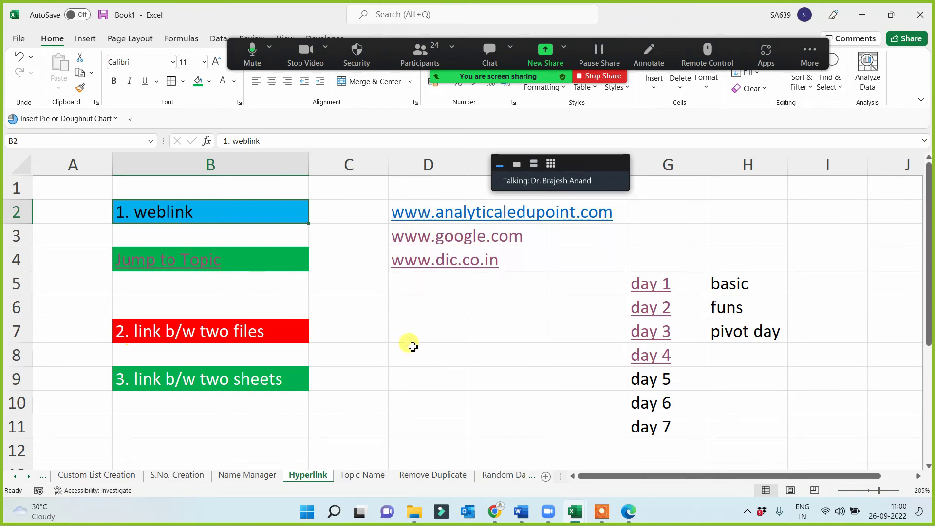
left_click(431, 212)
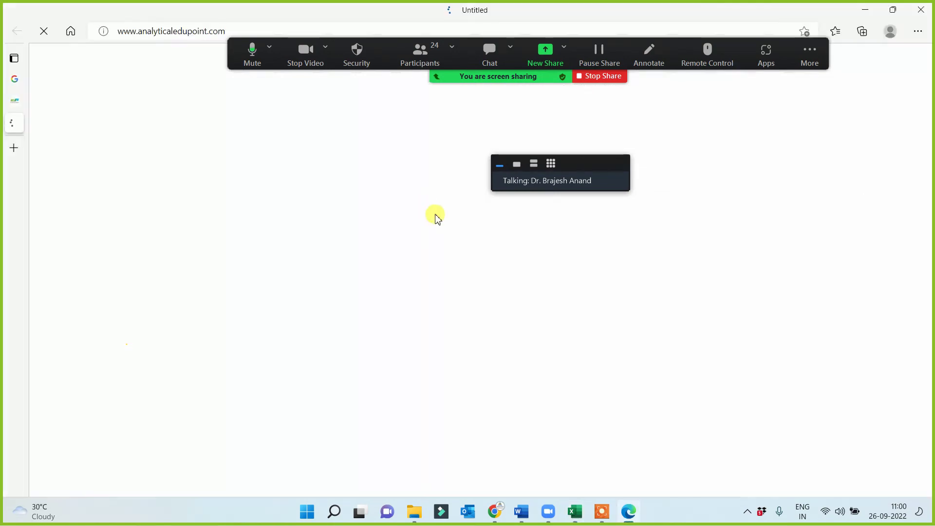
left_click(869, 11)
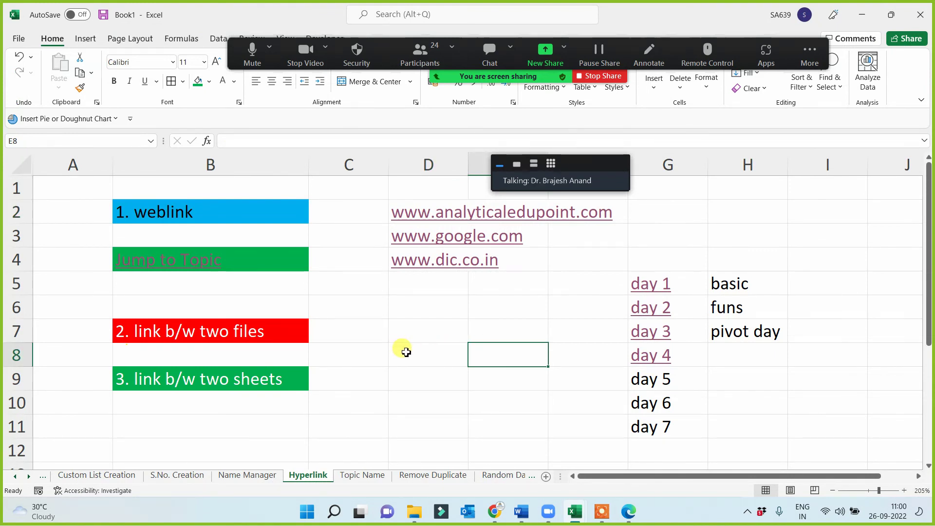
Move Zoom's video panel out of the way and enter "10 Mins - QA" in cell D13 of the Hyperlink sheet.
left_click(534, 164)
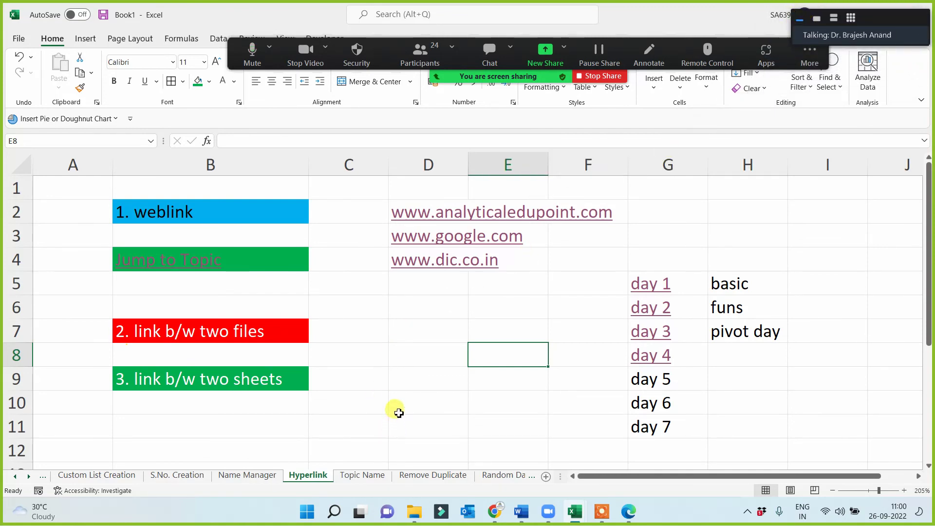
scroll(401, 388, "down", 2)
left_click(432, 329)
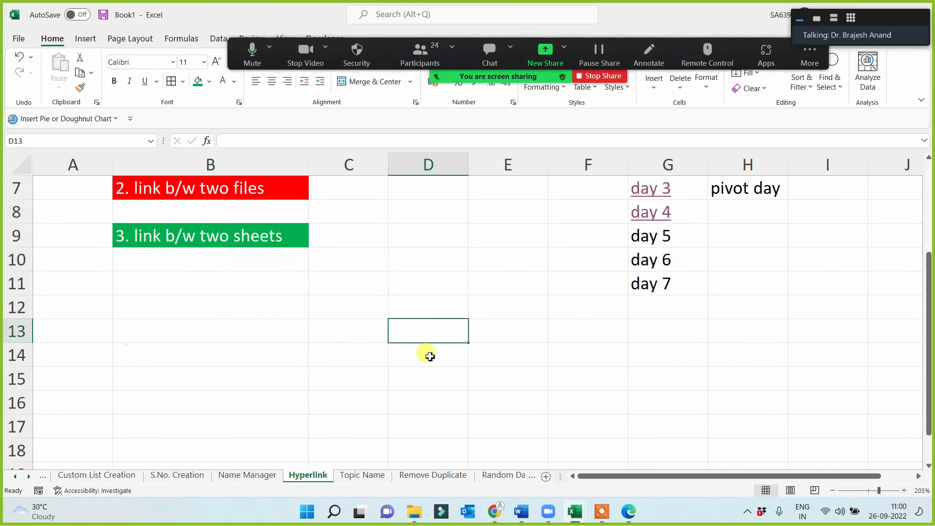
type("10 Mins - QA")
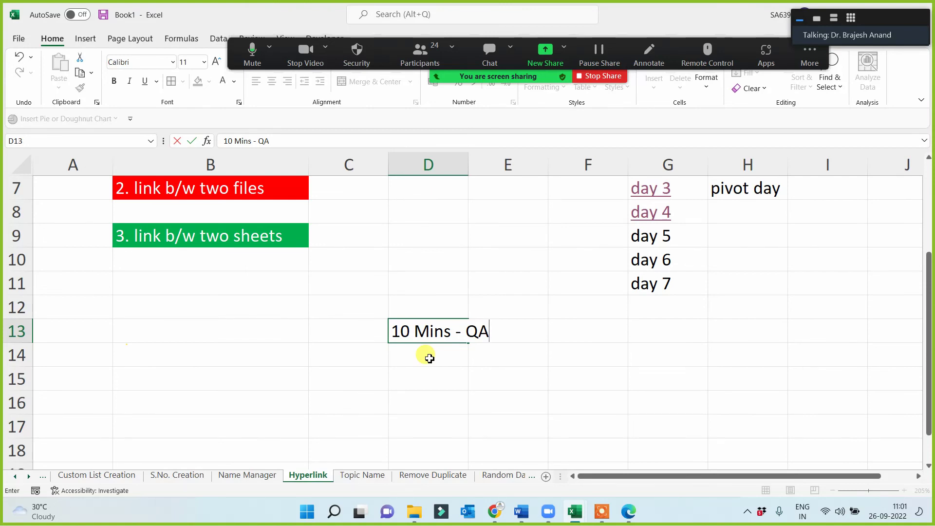
key("Return")
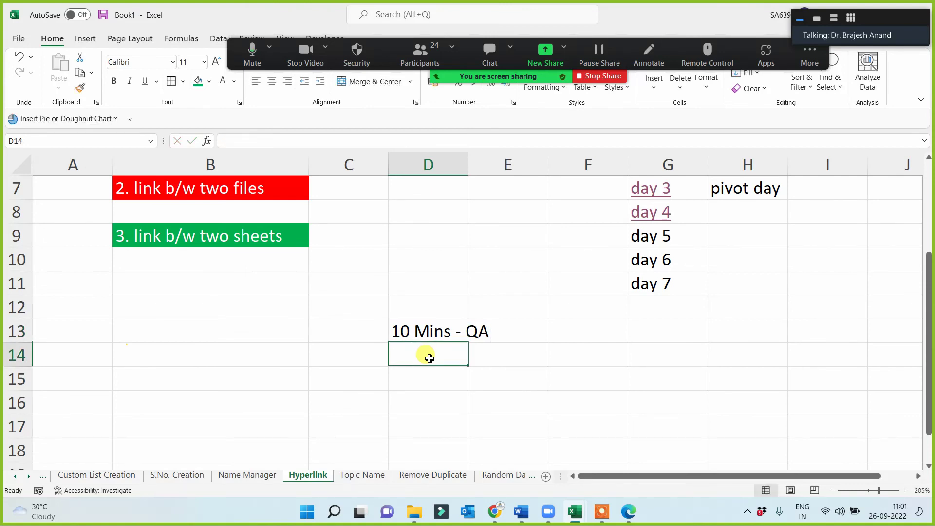
Enter "10 Min - QA" in cell D14 and select D13 and D14 in turn to compare the two entries.
type("10 M")
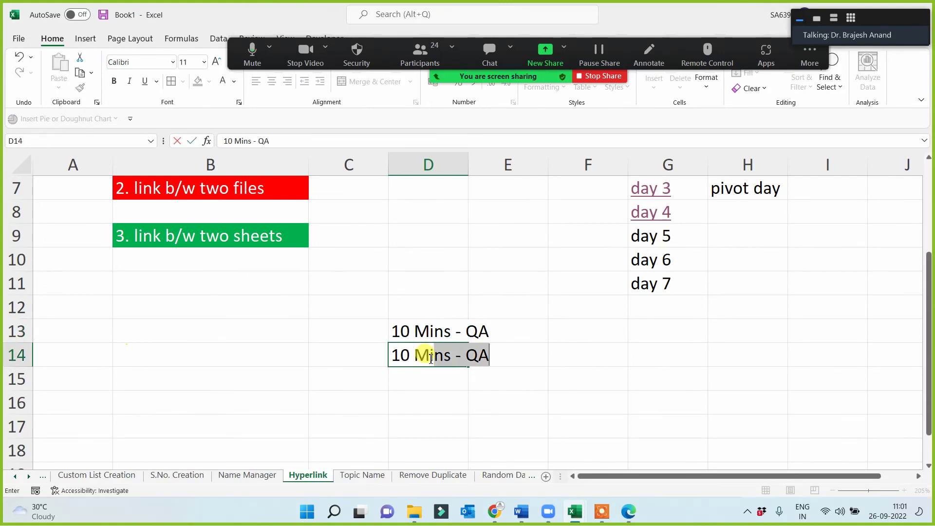
type("in ")
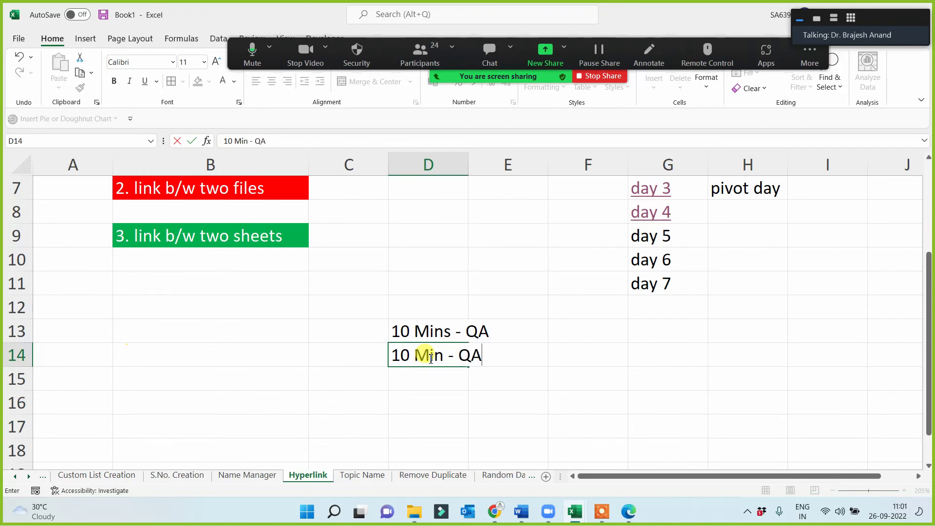
type("- QA")
left_click(426, 396)
left_click(399, 328)
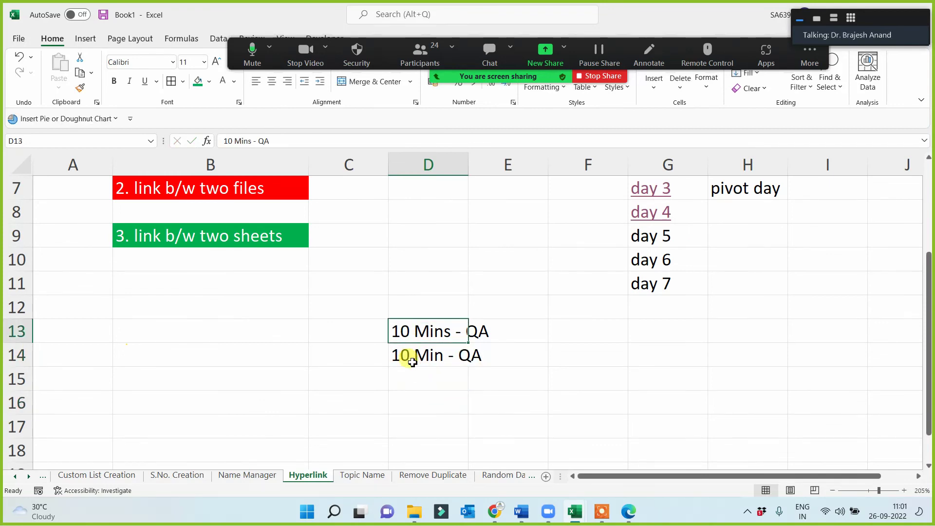
left_click(411, 362)
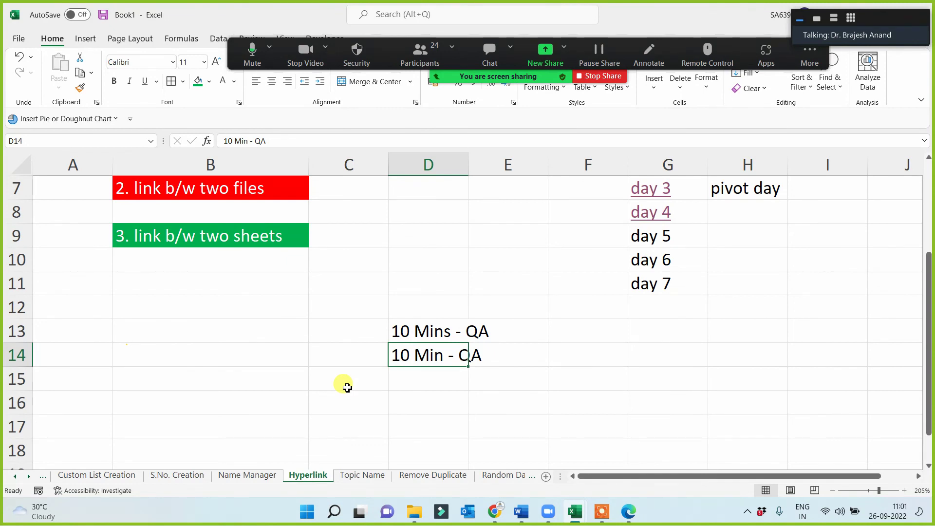
Highlight the two QA entries in D13 and D14 of the Hyperlink sheet, together with the link b/w two files heading.
left_click(411, 330)
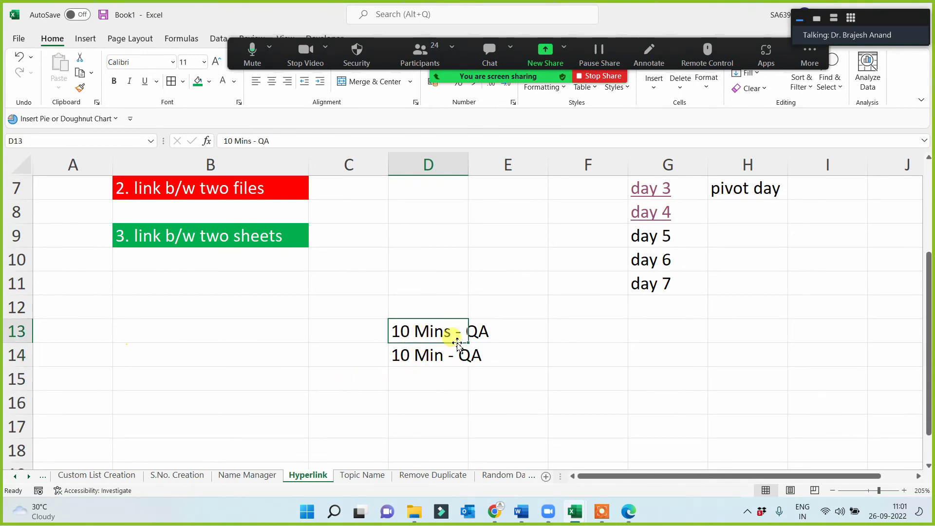
left_click_drag(409, 327, 523, 328)
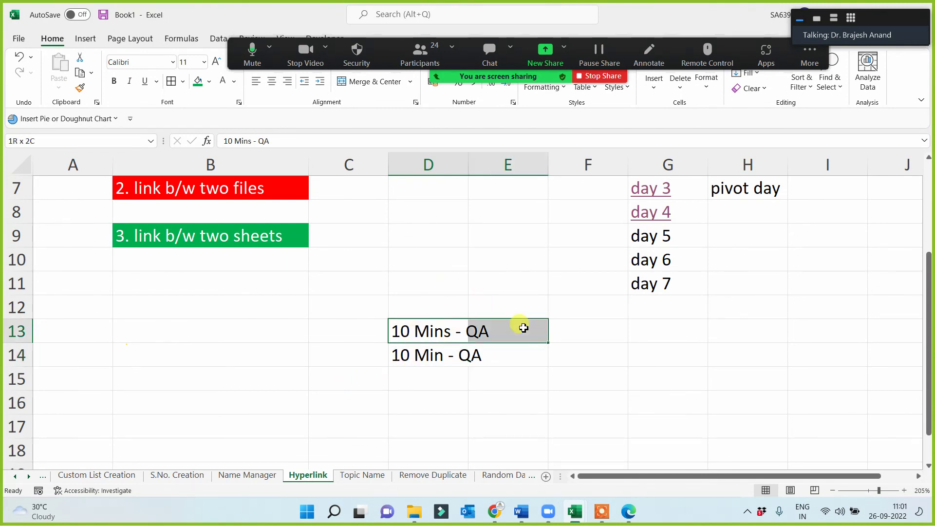
left_click_drag(409, 352, 506, 355)
left_click_drag(433, 340, 523, 360)
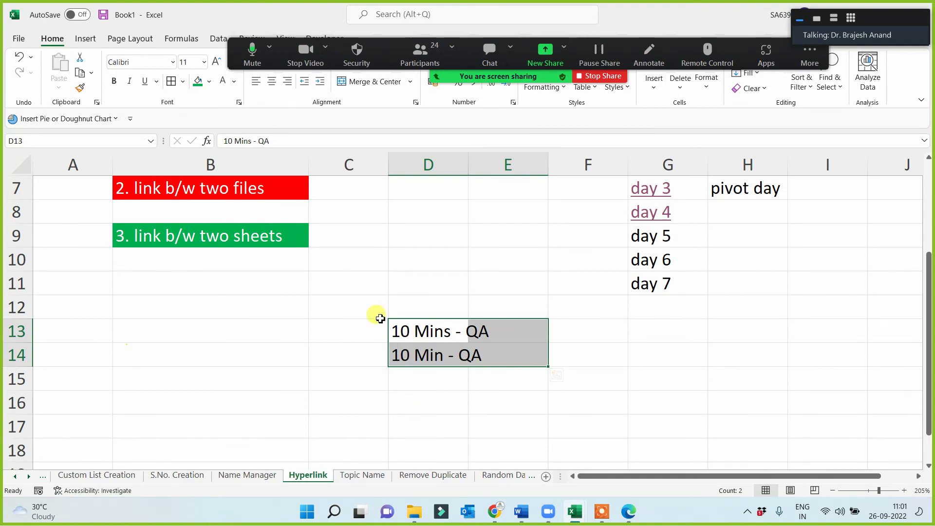
left_click(219, 189)
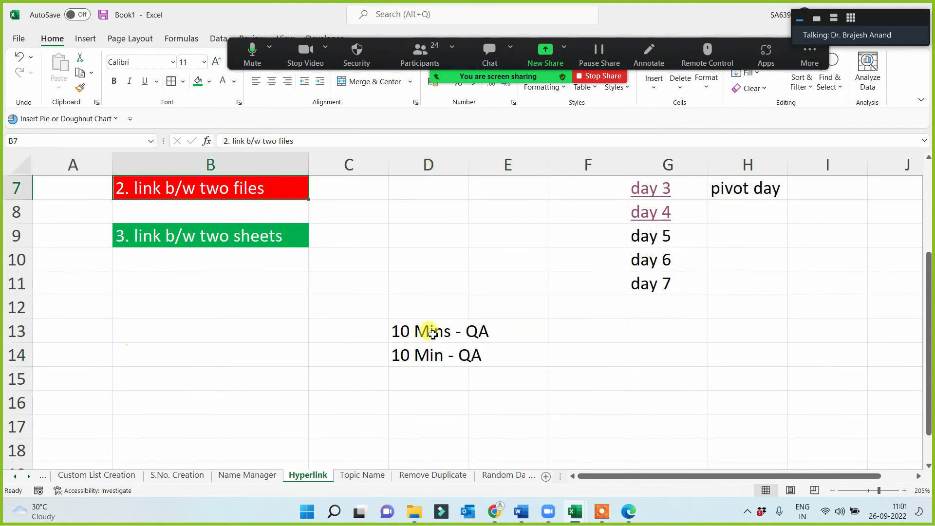
left_click_drag(428, 330, 501, 355)
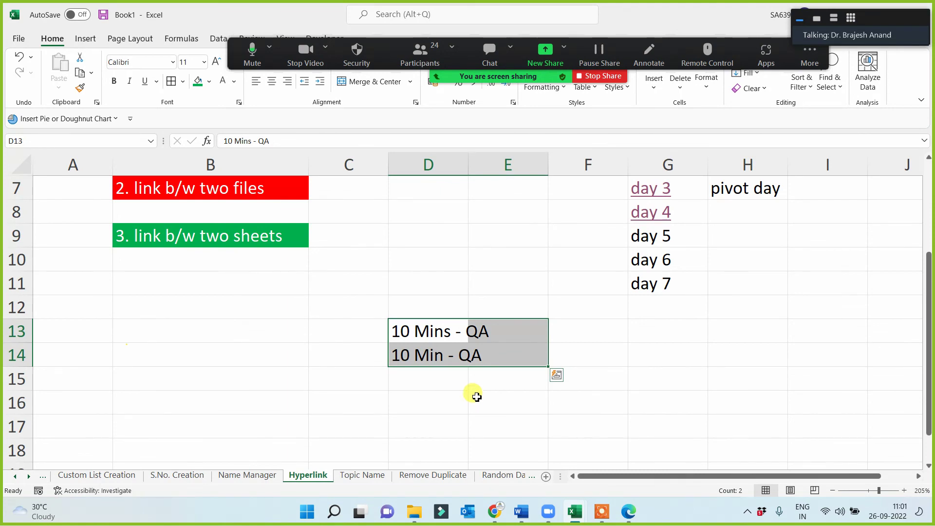
left_click(361, 261)
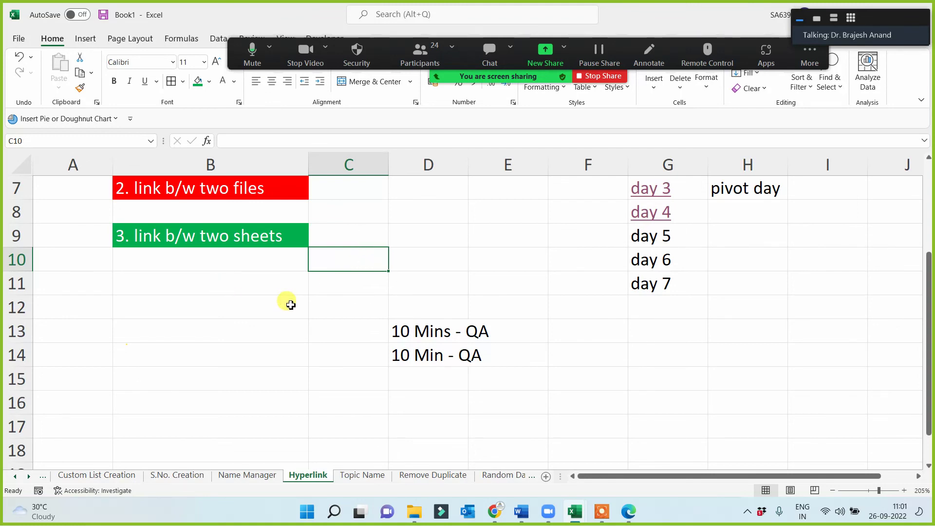
Go back to the first sheets of the workbook and view Sheet1 and Sheet2.
left_click(16, 477)
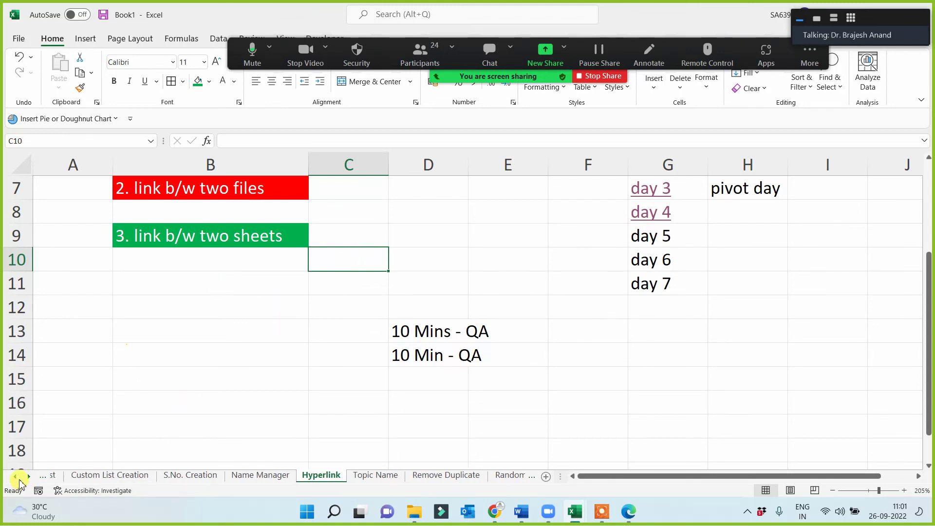
left_click(16, 477)
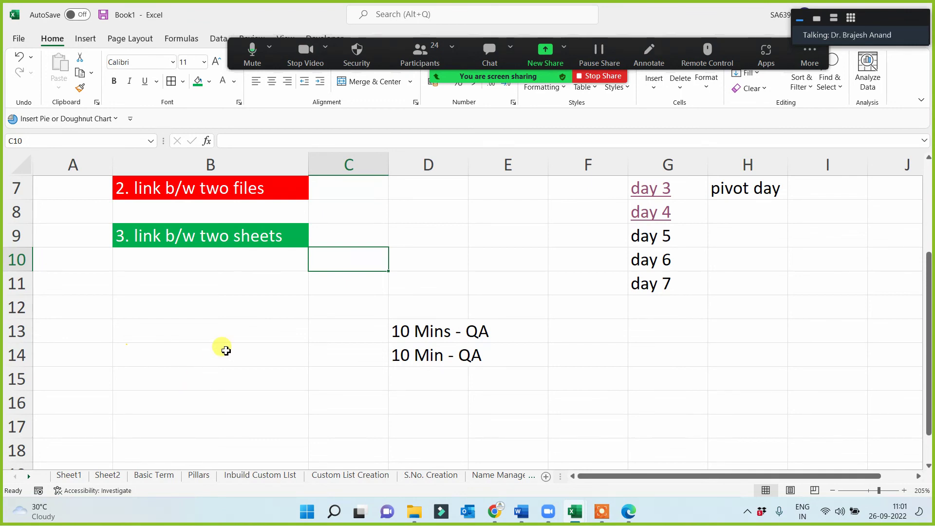
left_click(72, 473)
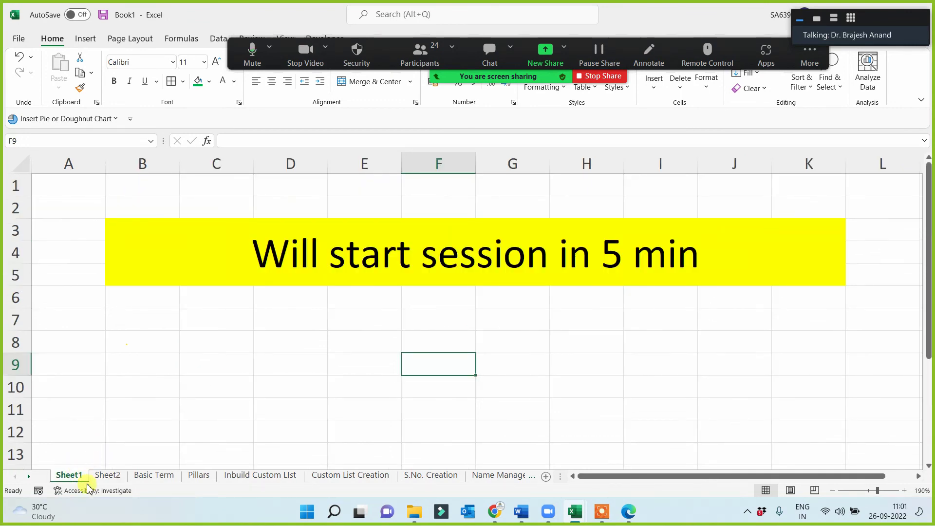
left_click(107, 475)
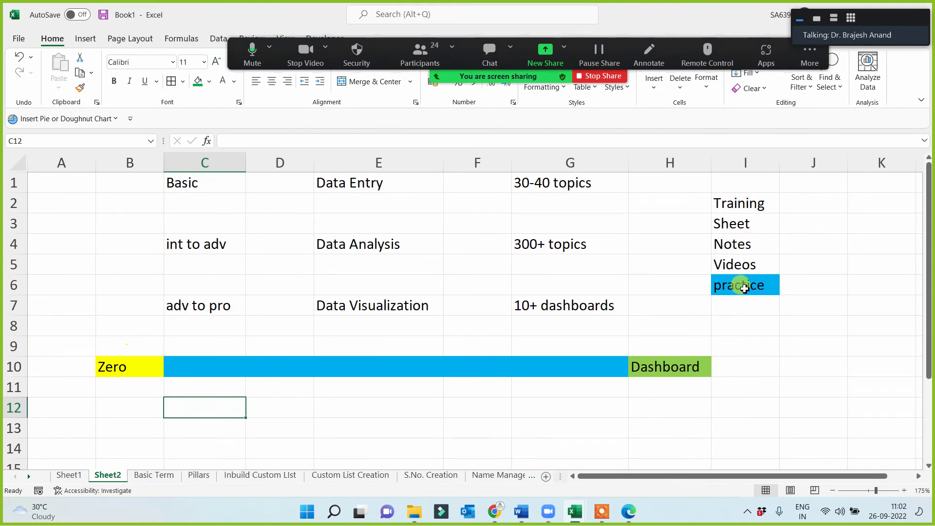
Review the Training, Sheet, Notes, Videos and practice entries in I2:I6 of Sheet2 one by one.
left_click(740, 266)
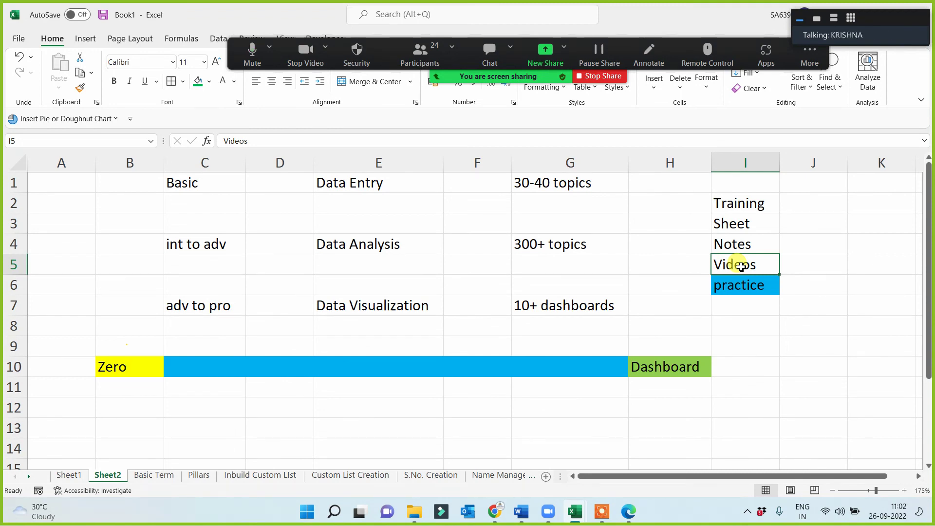
left_click(740, 200)
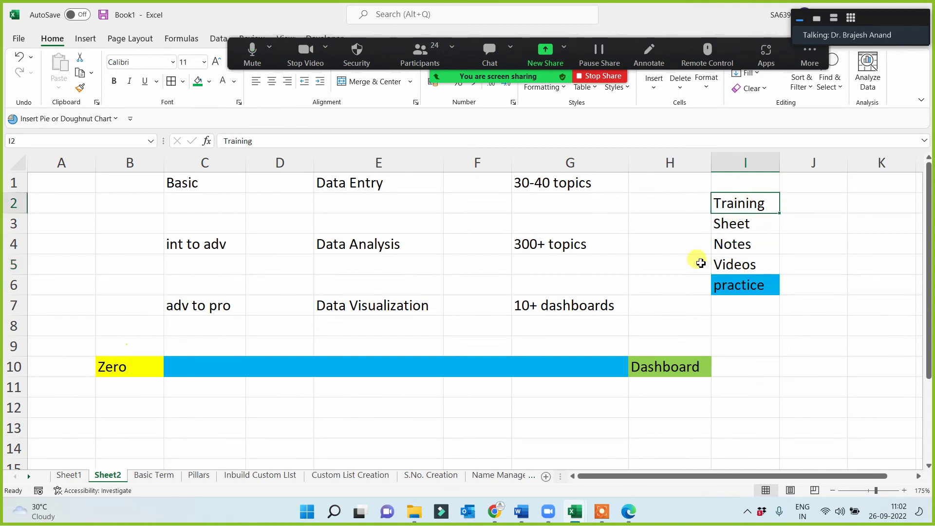
left_click(756, 227)
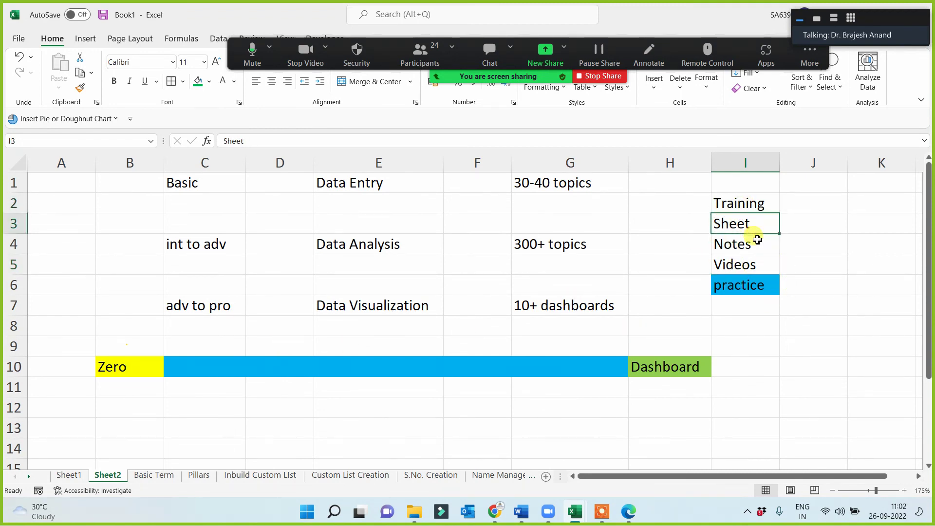
left_click(743, 243)
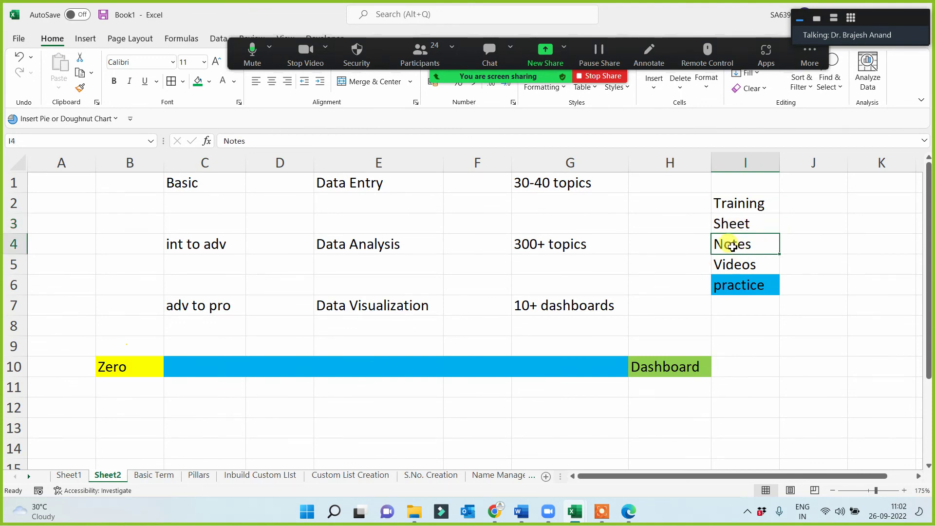
left_click(749, 269)
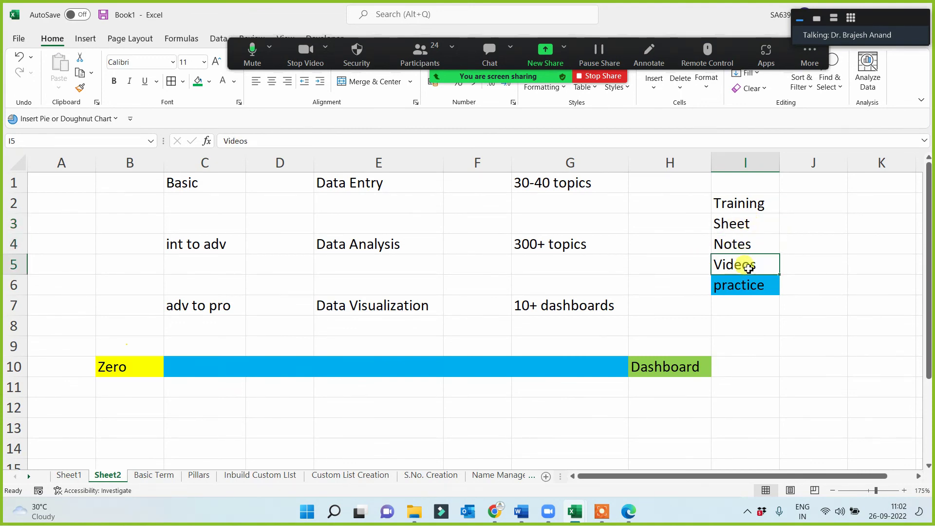
left_click(752, 284)
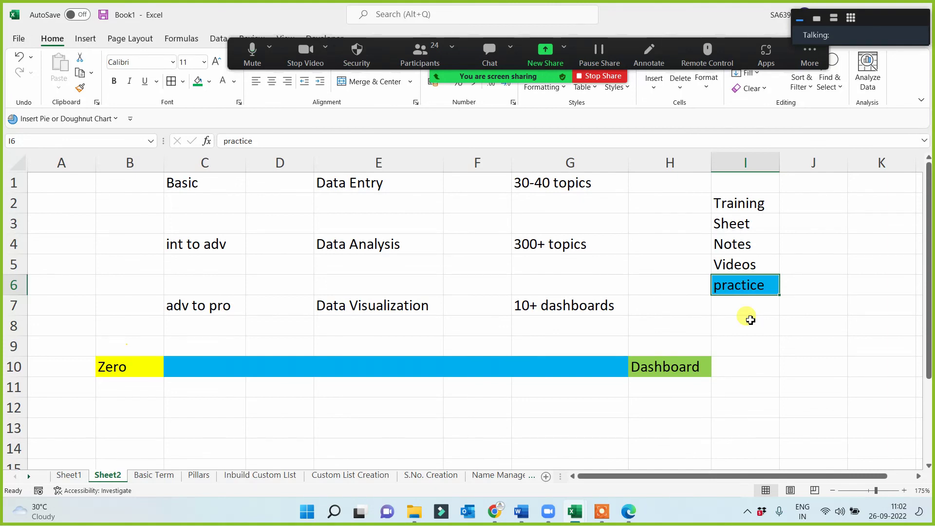
Expand Zoom's minimised video panel and look through the meeting participants.
left_click(833, 17)
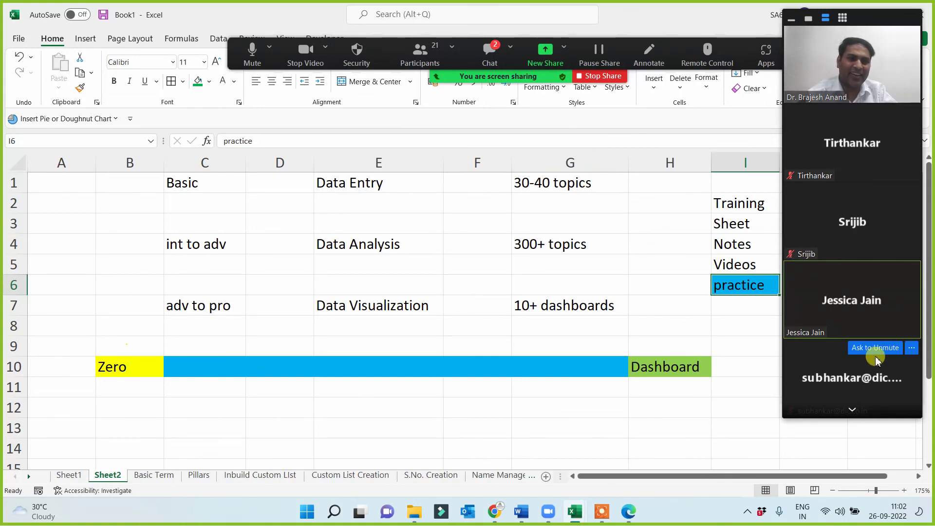
mouse_move(856, 336)
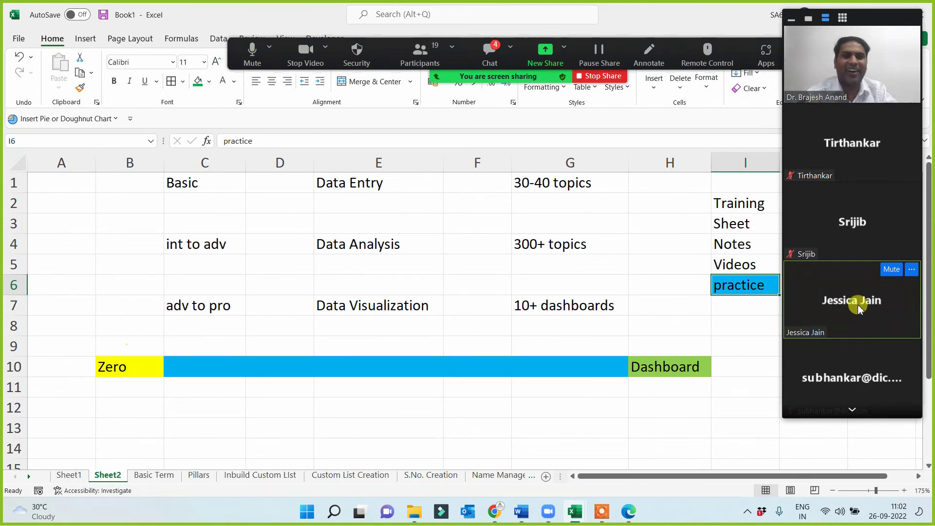
left_click(852, 412)
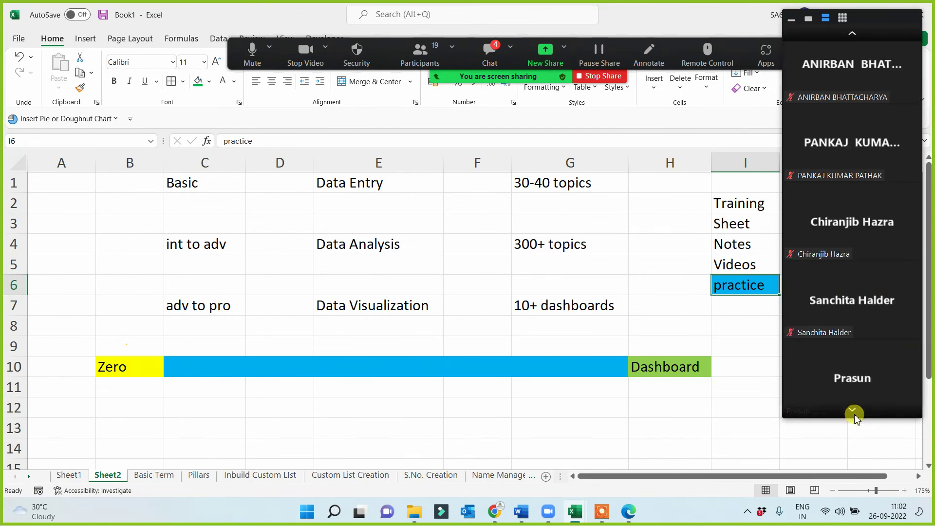
left_click(852, 411)
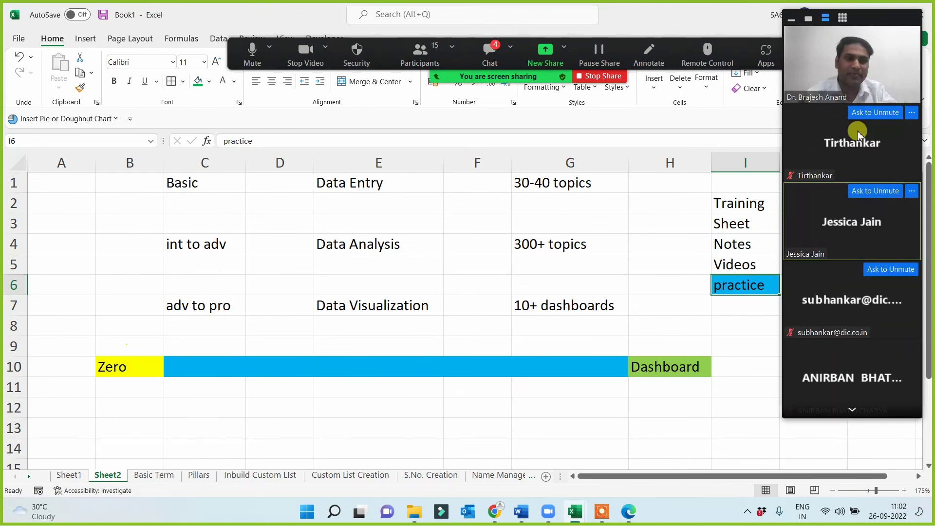
Stop the Zoom screen share, end the meeting for all, and return to cell H5 on Sheet2 of Book1.
left_click(602, 77)
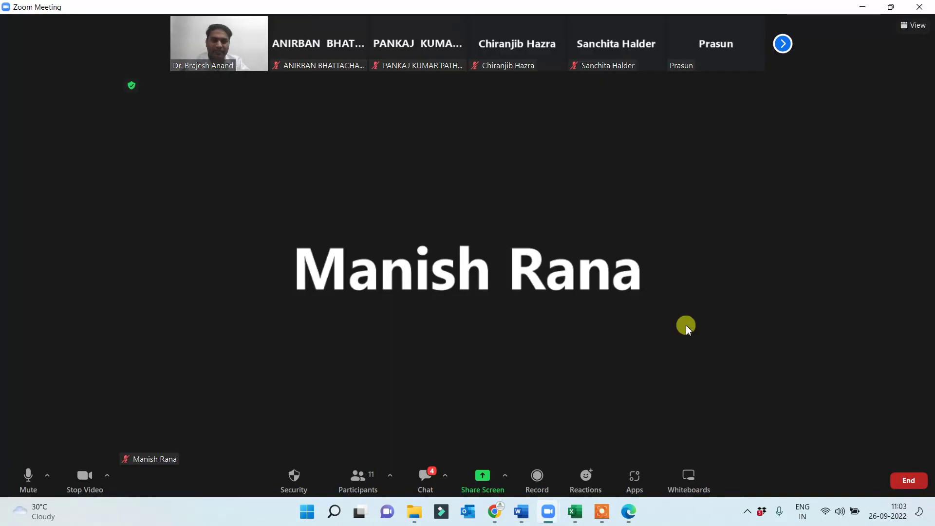
left_click(907, 481)
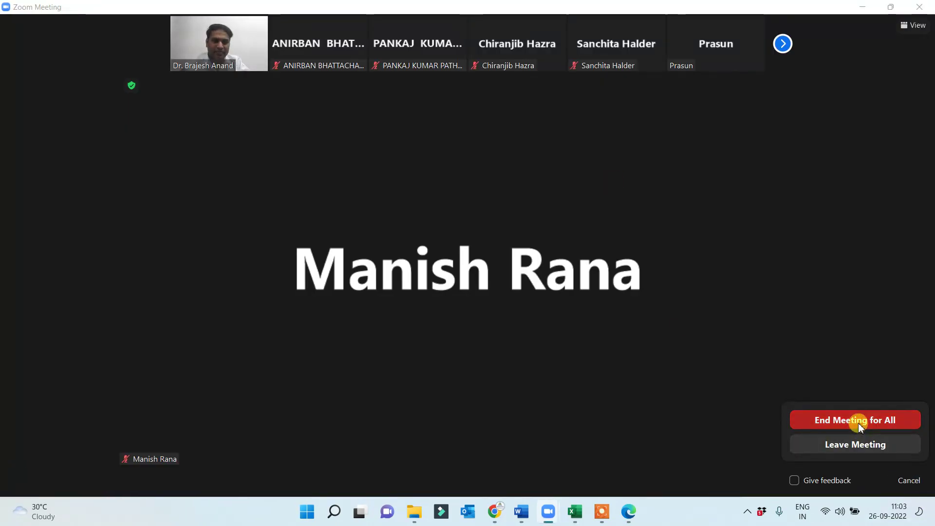
left_click(858, 422)
left_click(657, 134)
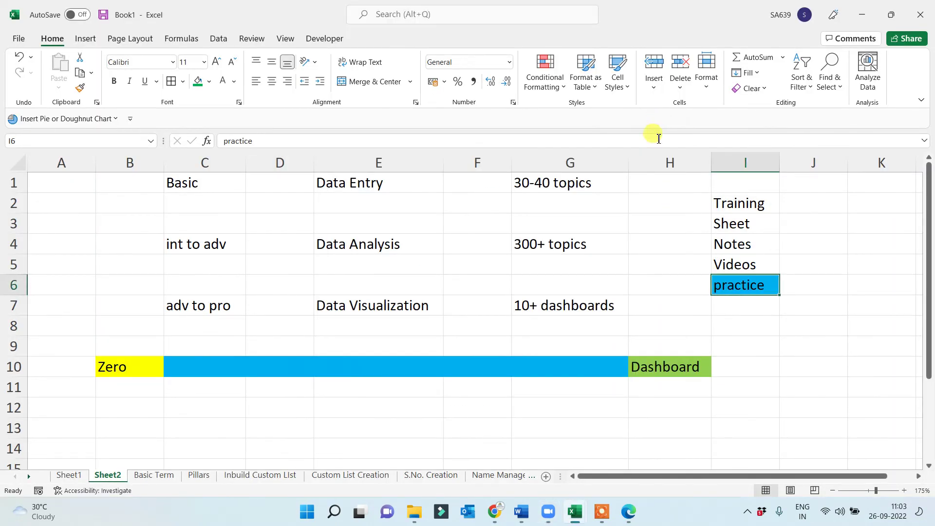
left_click(651, 264)
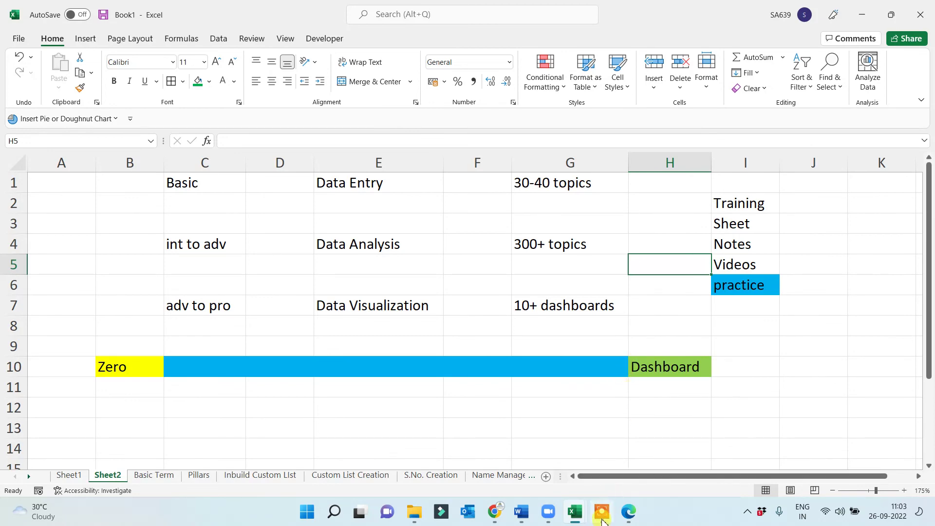